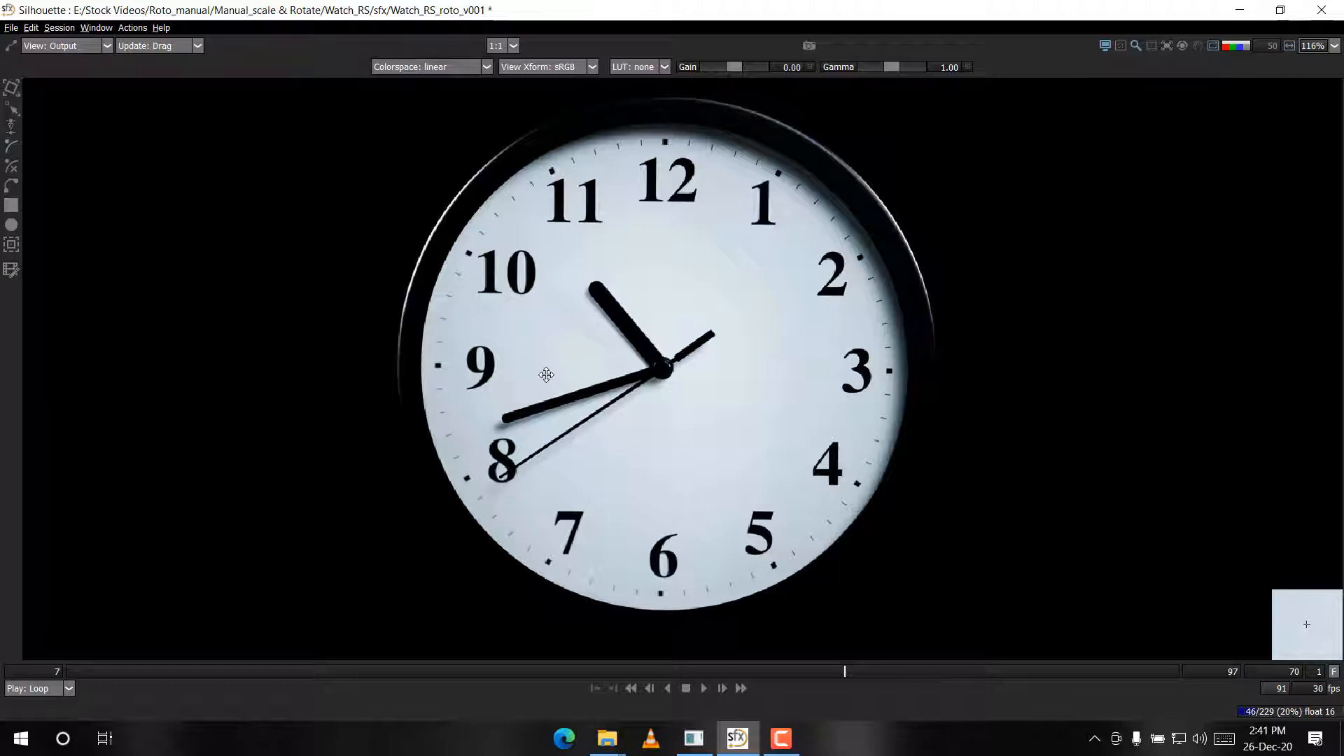
# Play and scrub through the clock footage to review the motion, and return to the first frame, 7
pyautogui.press('l')
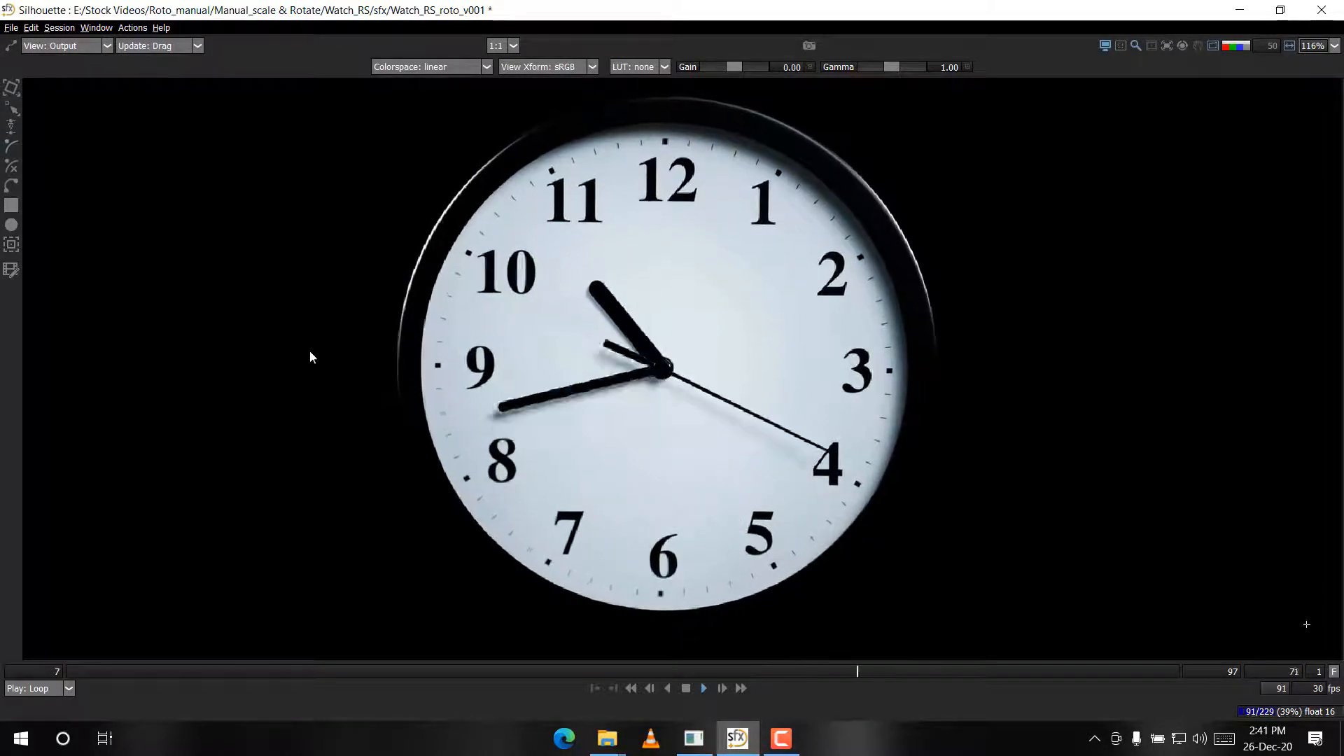
pyautogui.moveTo(722, 316); pyautogui.dragTo(6, 290)
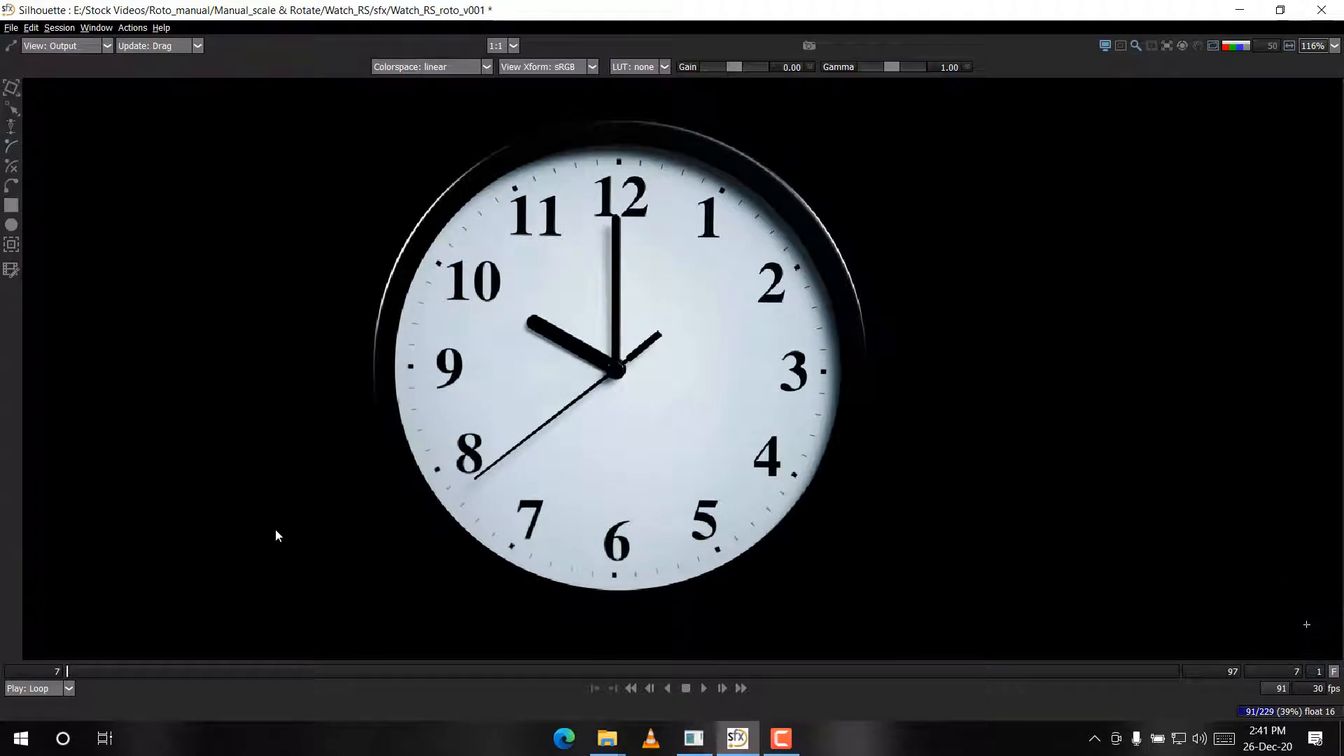
pyautogui.moveTo(275, 527)
pyautogui.mouseDown()
pyautogui.moveTo(915, 413)
pyautogui.moveTo(1008, 357)
pyautogui.mouseUp()
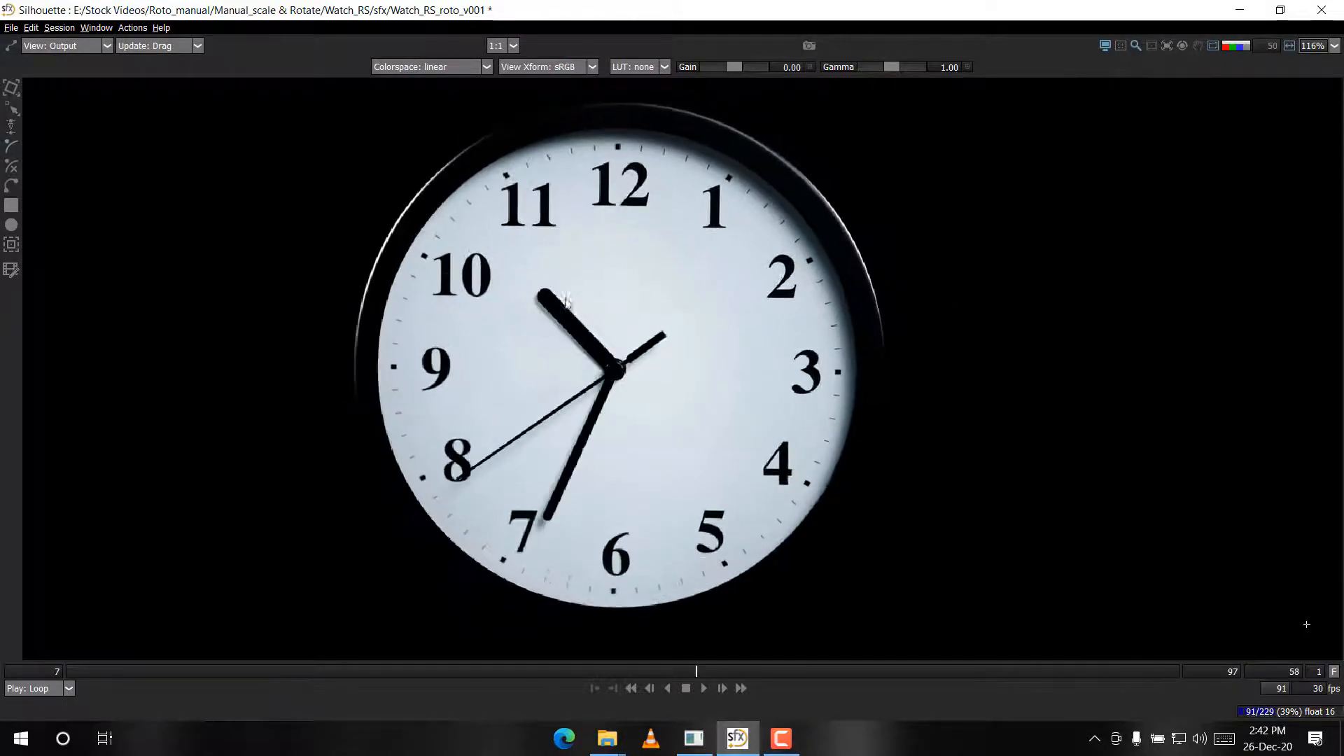
pyautogui.press('Home')
pyautogui.moveTo(622, 214); pyautogui.dragTo(618, 219)
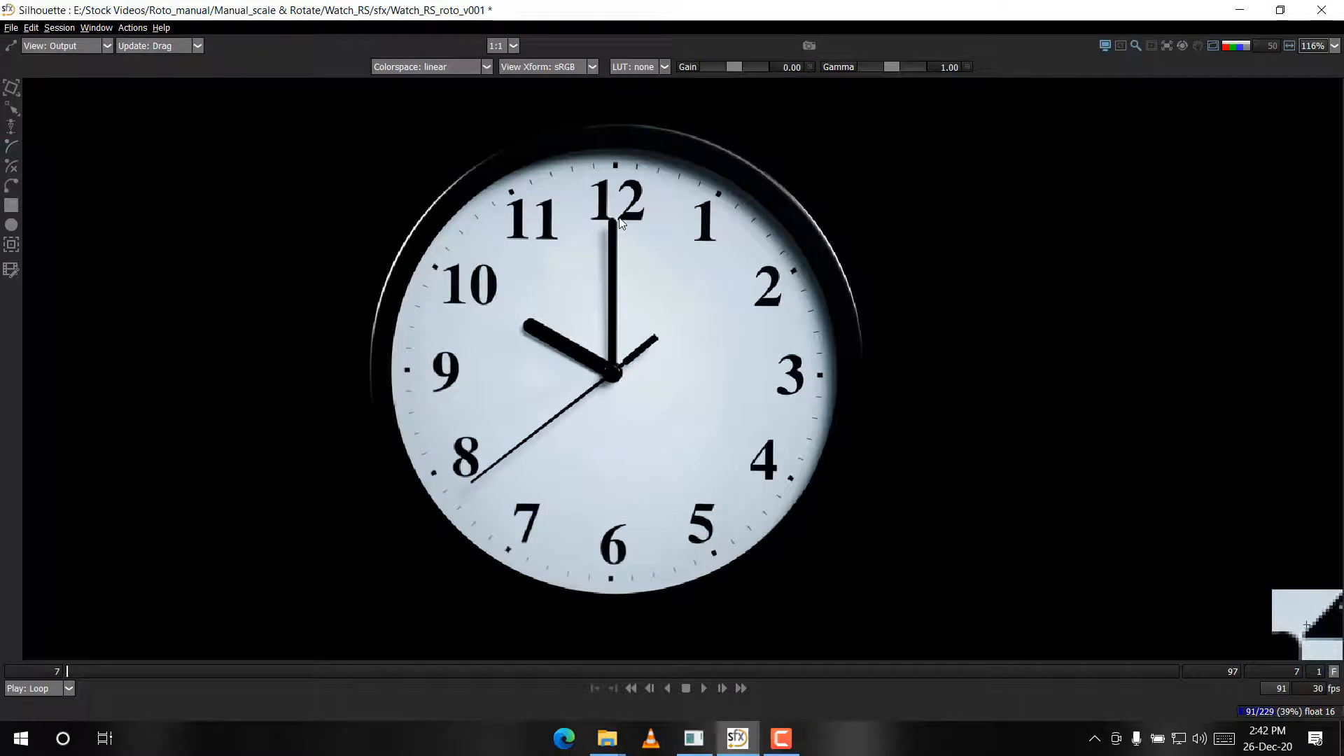
# Show the full workspace layout and add a new empty layer above the existing one in the object list
pyautogui.press('F2')
pyautogui.moveTo(700, 261); pyautogui.dragTo(723, 197)
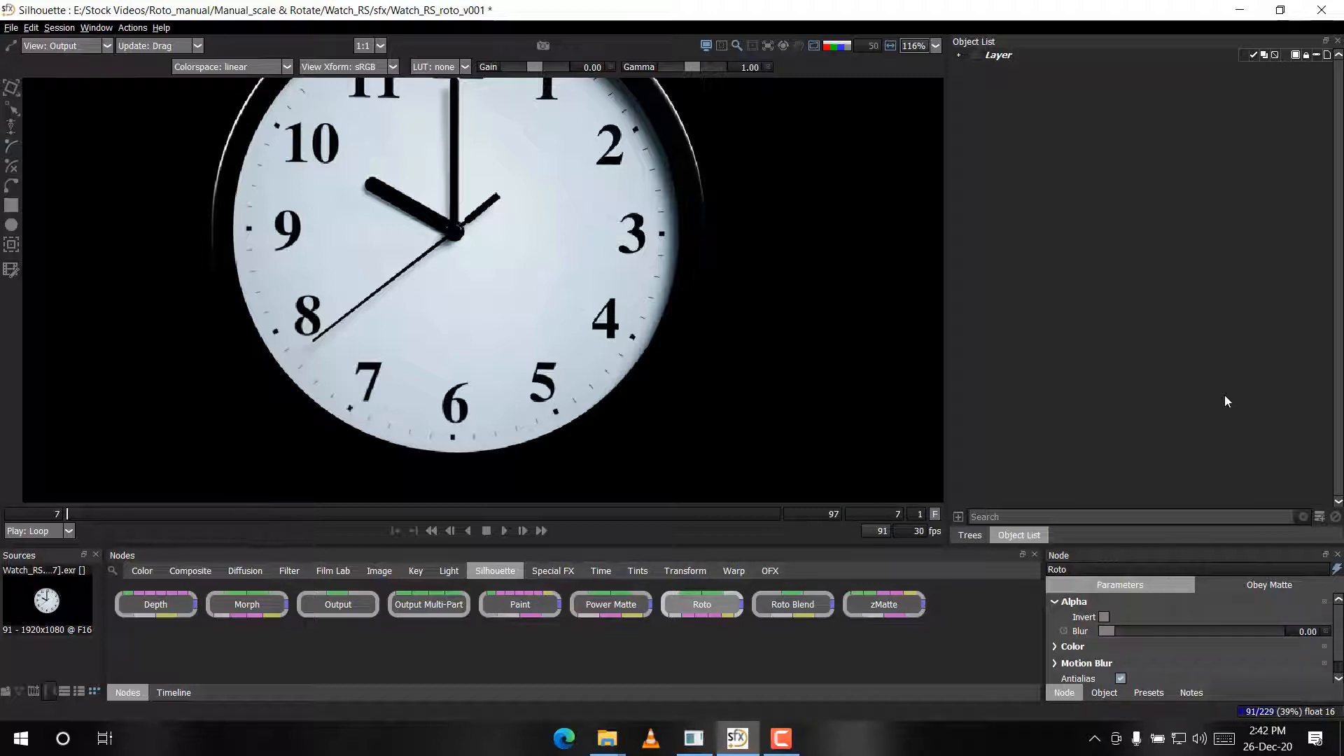
pyautogui.click(1319, 516)
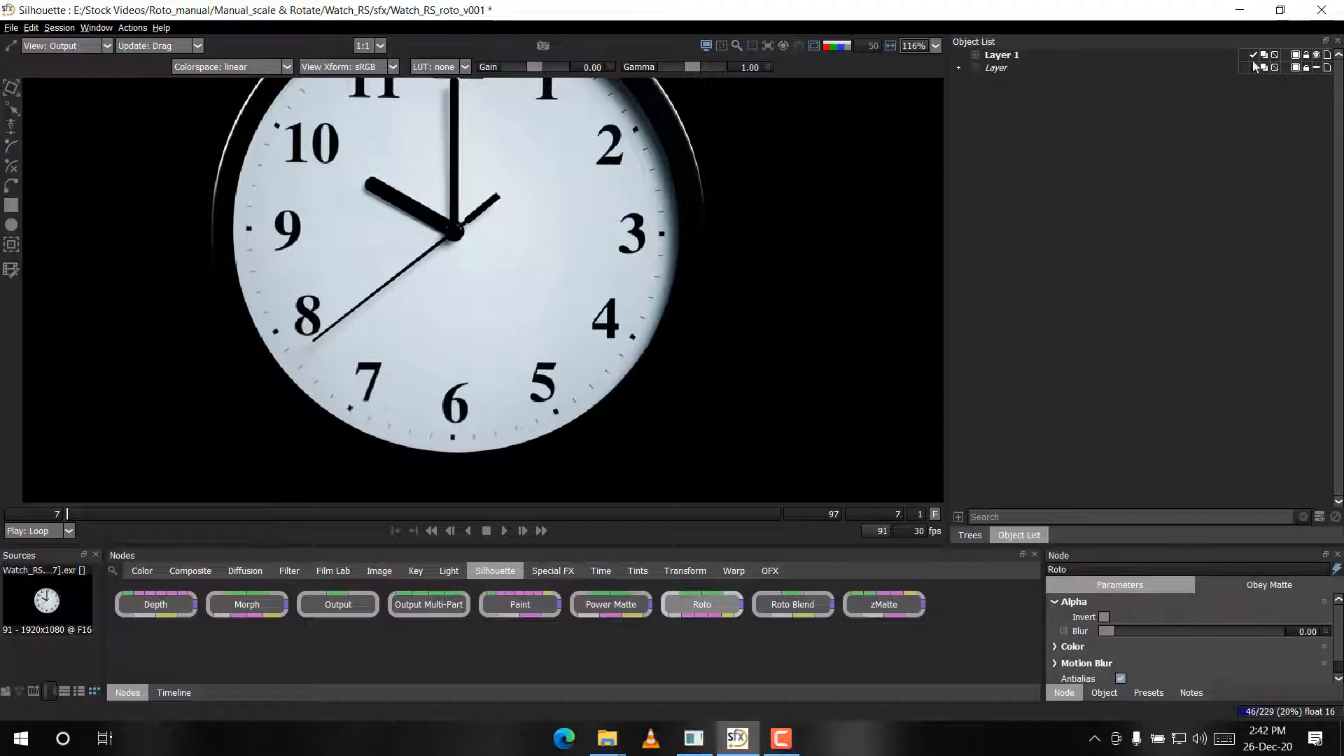
pyautogui.click(1020, 56)
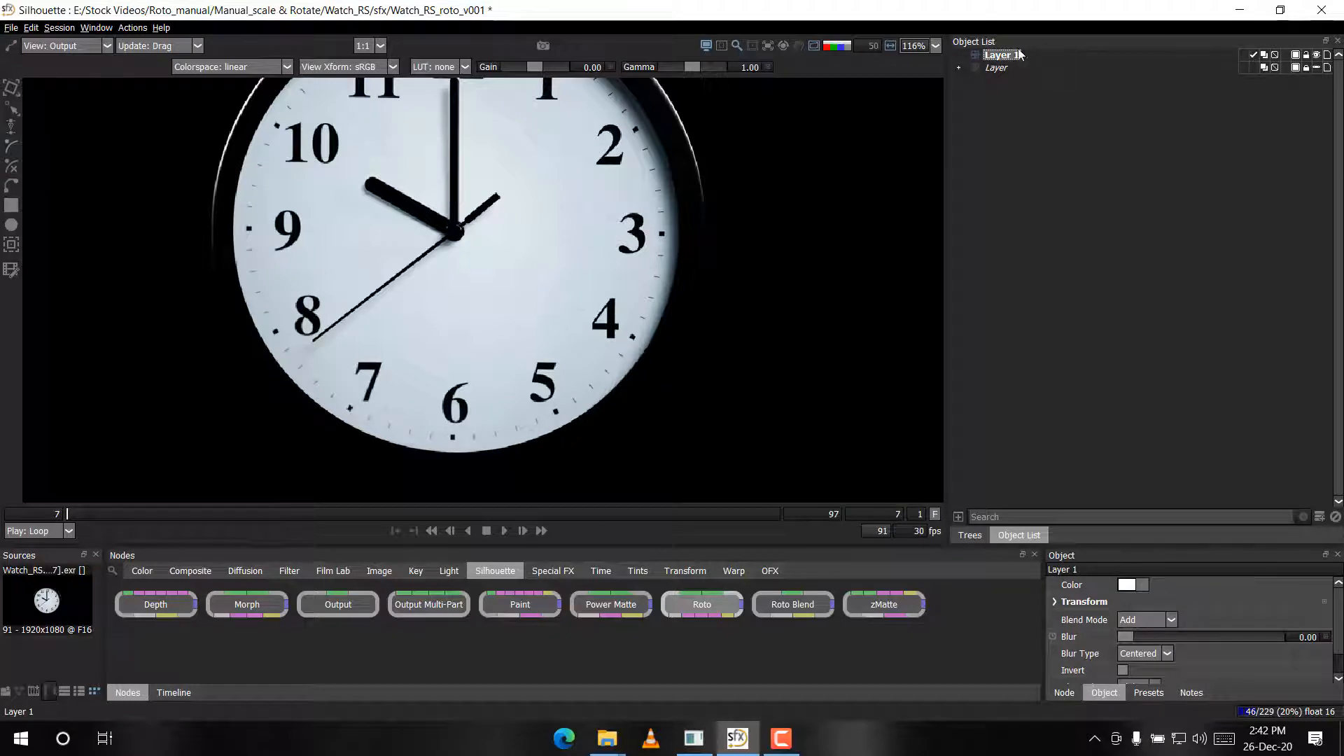
pyautogui.click(1027, 158)
pyautogui.click(1001, 54)
pyautogui.click(1098, 334)
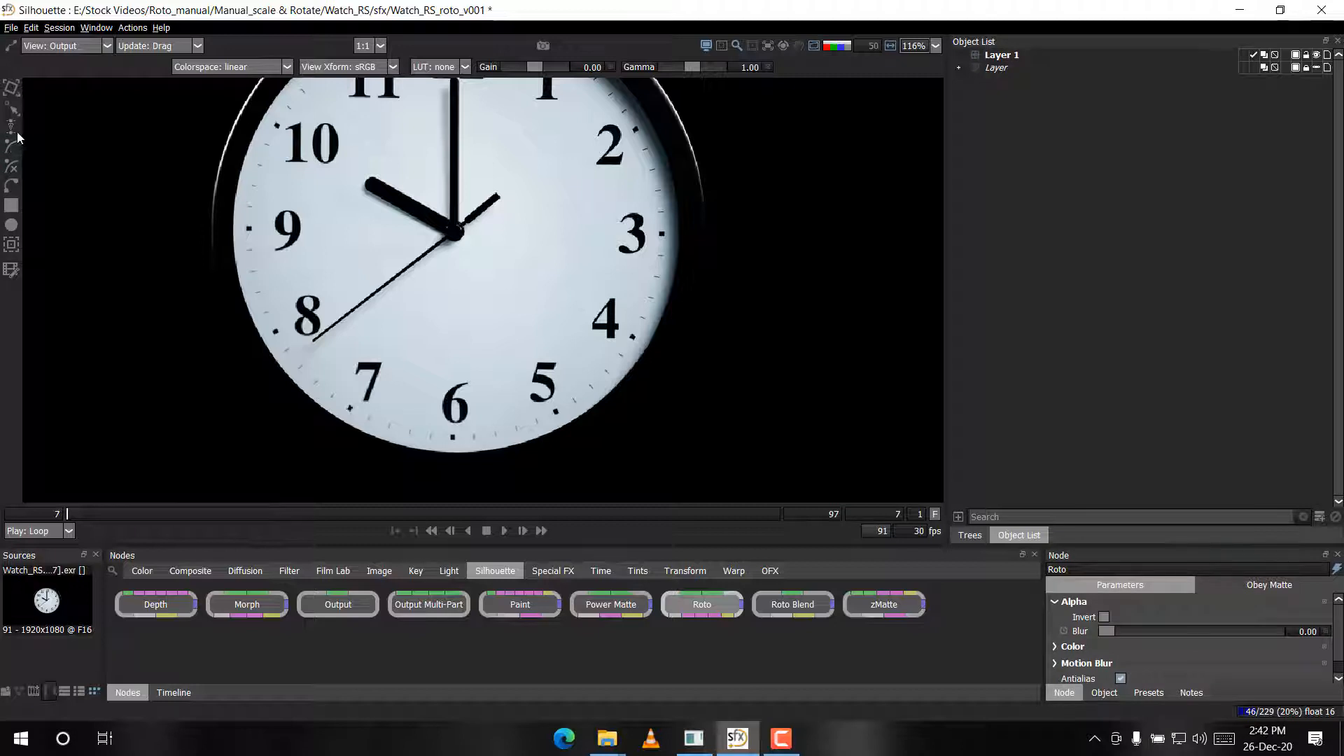
# Examine the clock face on frame 7, looking closely at the numeral 1 and its neighbours
pyautogui.moveTo(386, 294); pyautogui.dragTo(339, 318)
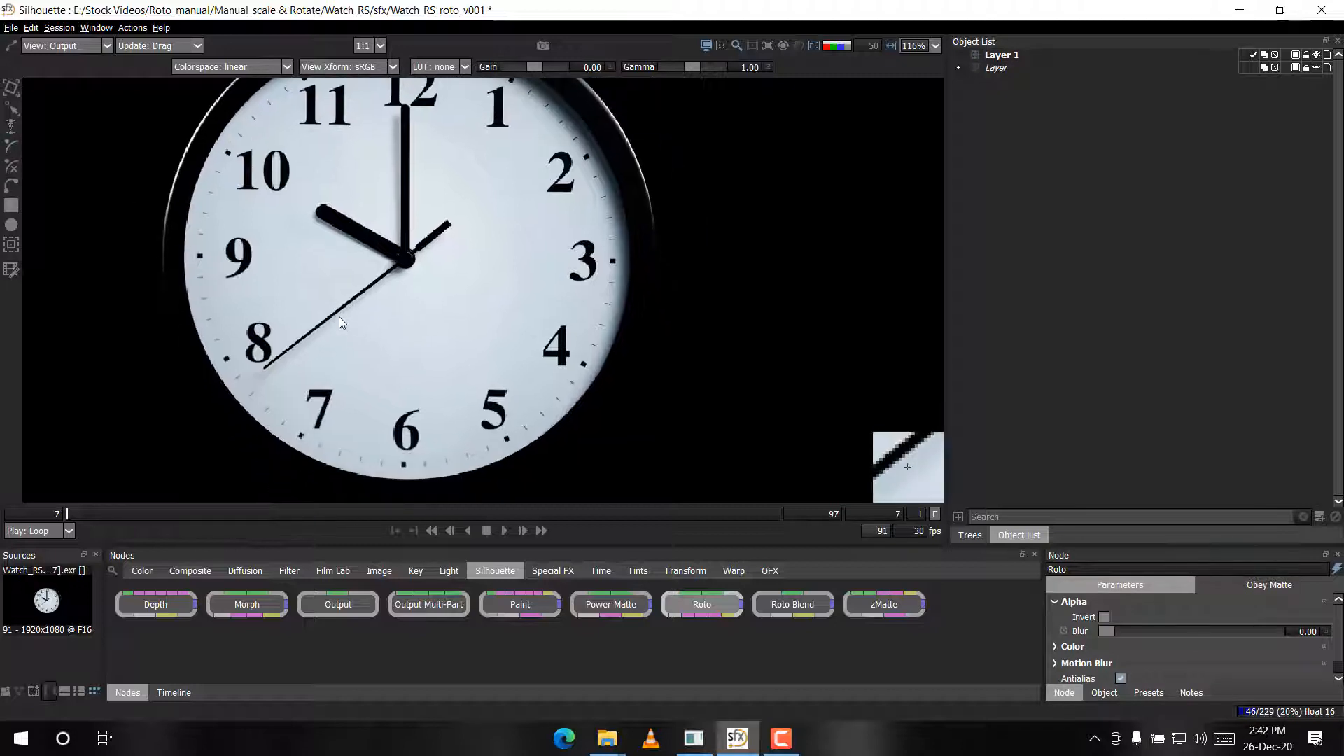
pyautogui.moveTo(321, 382); pyautogui.dragTo(371, 386)
pyautogui.scroll(1, 392, 280)
pyautogui.moveTo(563, 342); pyautogui.dragTo(543, 418)
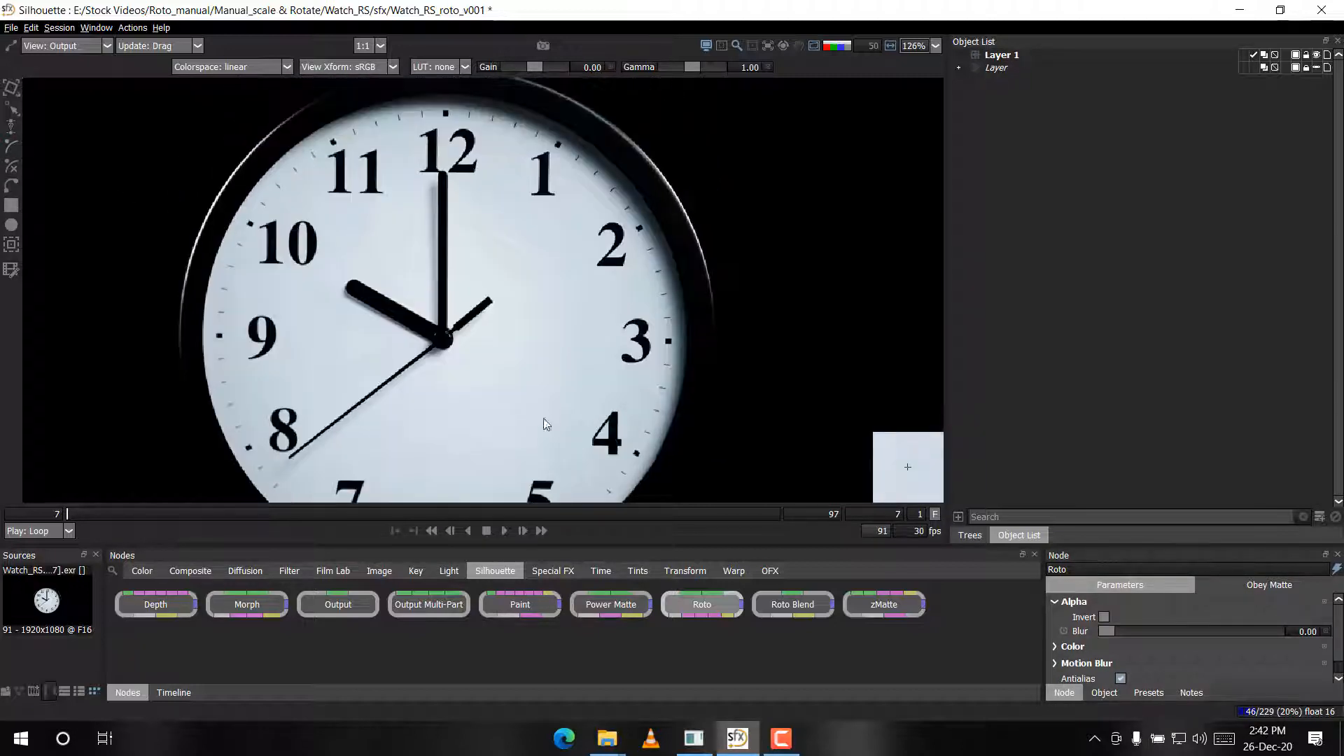
pyautogui.moveTo(445, 154); pyautogui.dragTo(476, 194)
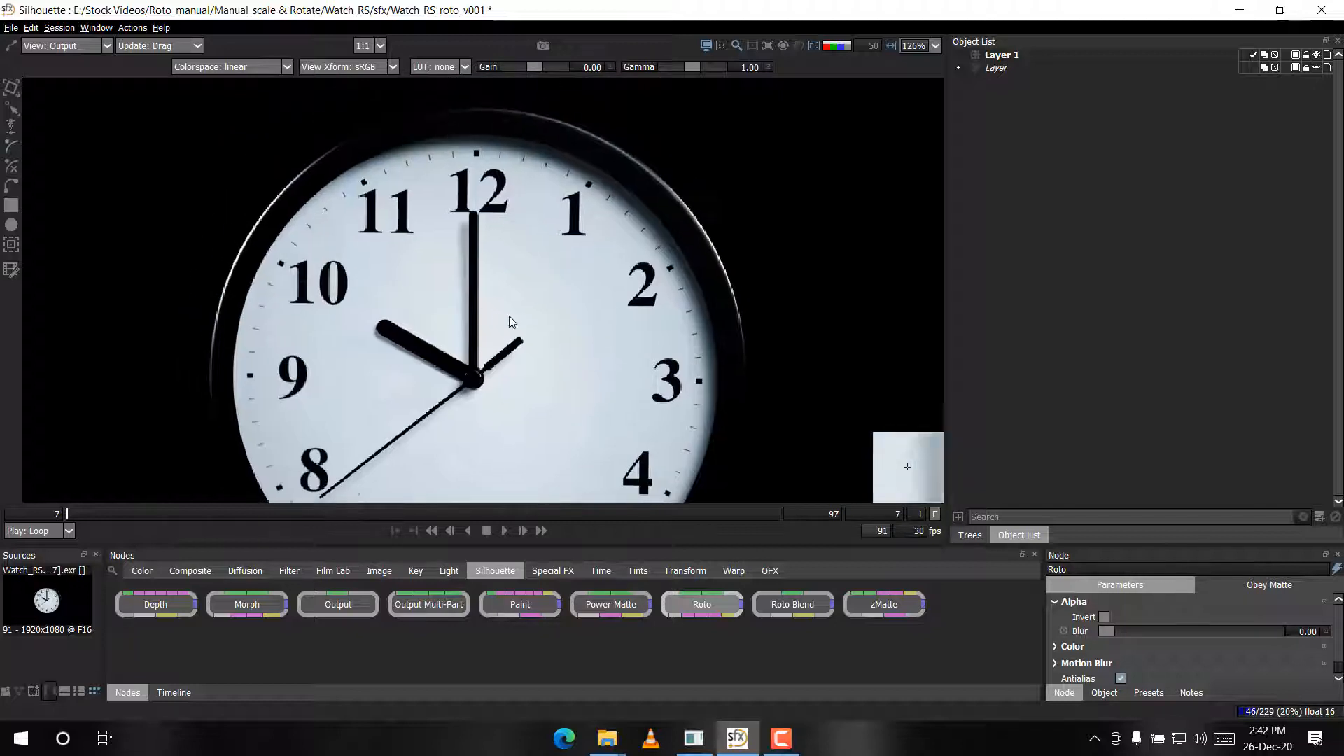
pyautogui.moveTo(540, 317); pyautogui.dragTo(533, 283)
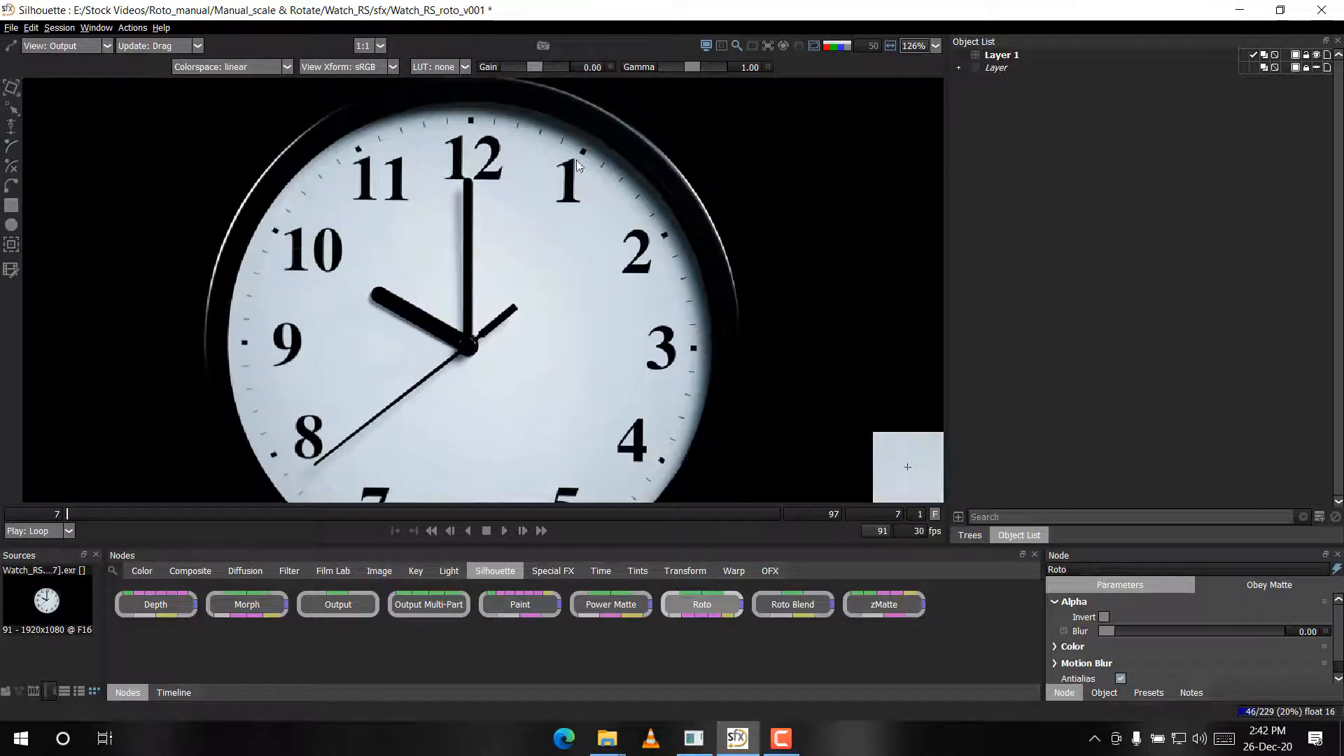
pyautogui.moveTo(552, 193); pyautogui.dragTo(483, 251)
pyautogui.scroll(10, 483, 250)
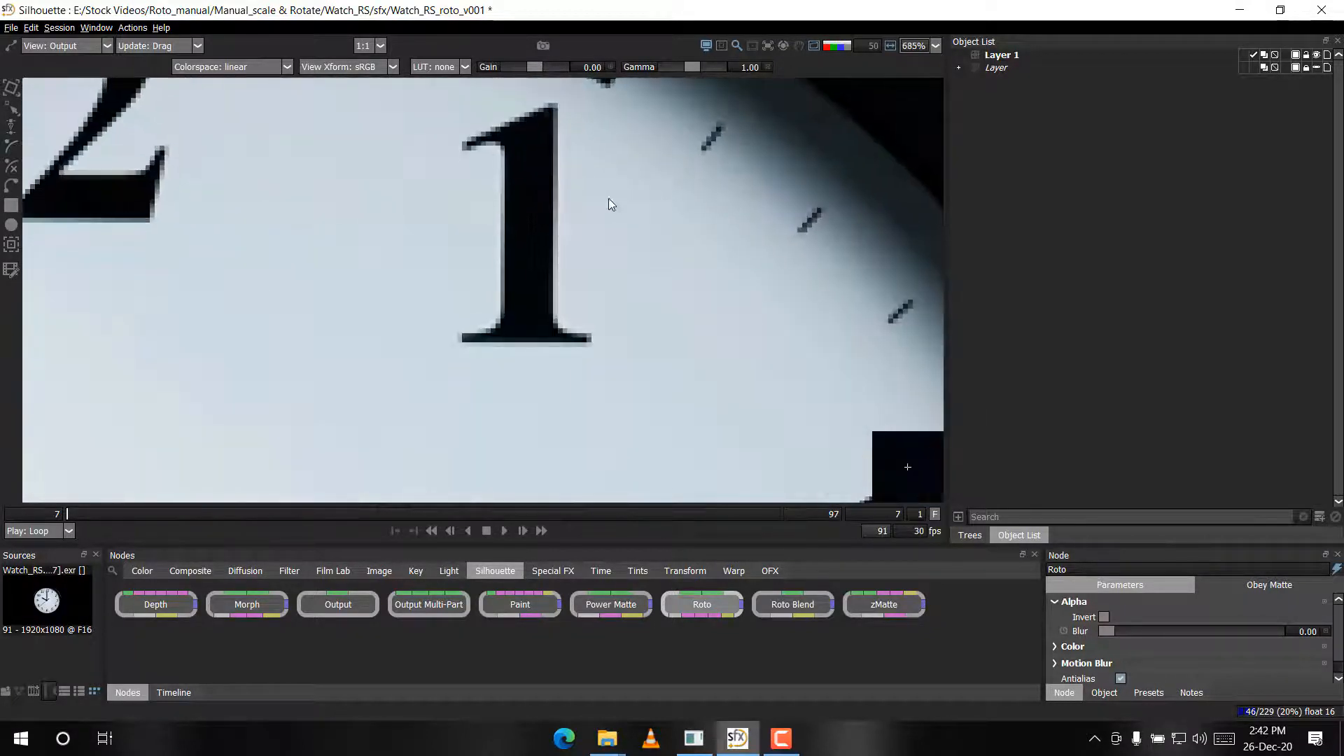
pyautogui.scroll(-4, 528, 334)
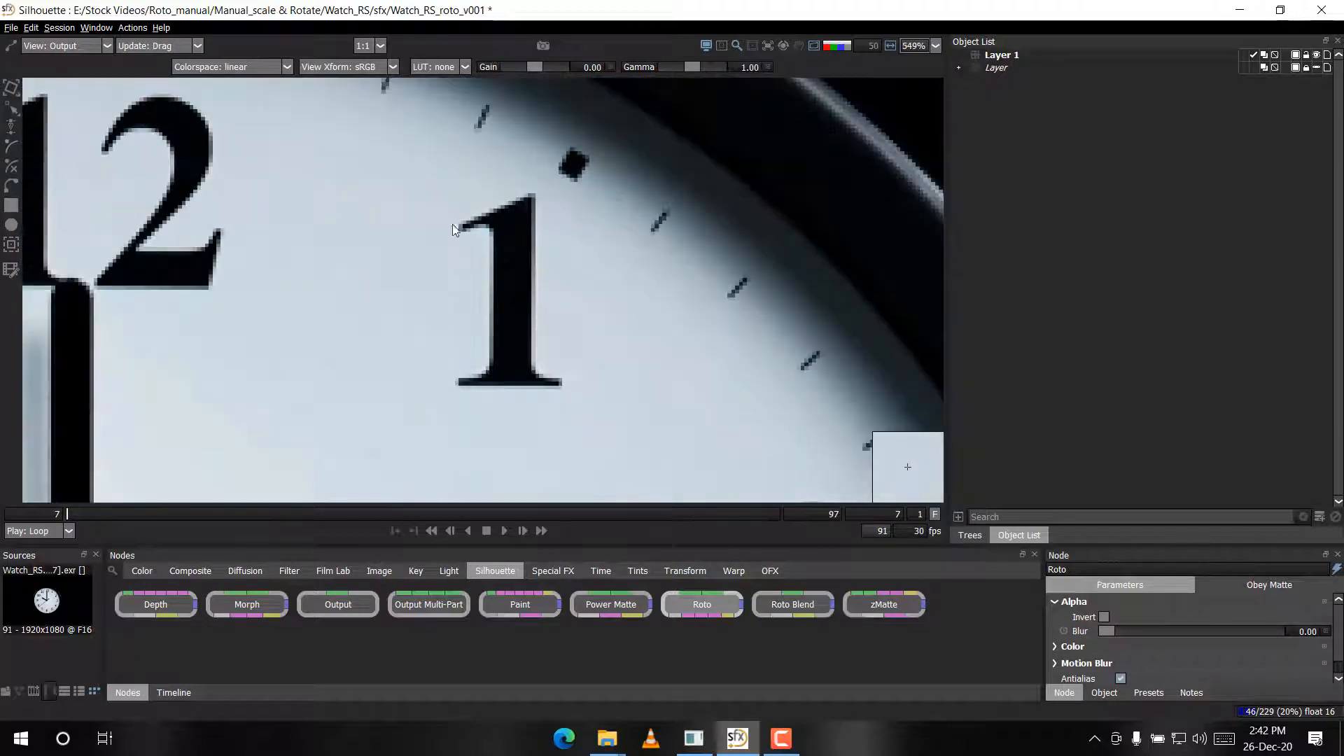
pyautogui.scroll(-6, 390, 399)
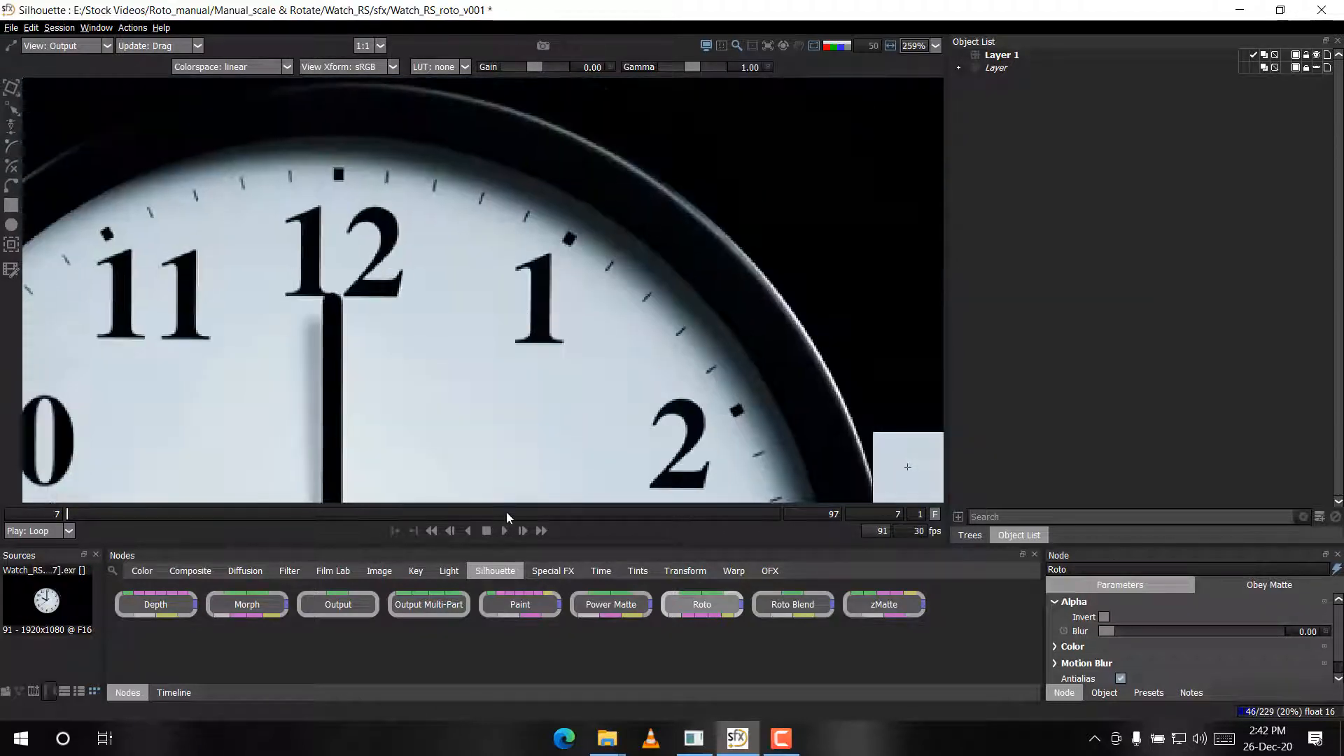
pyautogui.scroll(-2, 482, 287)
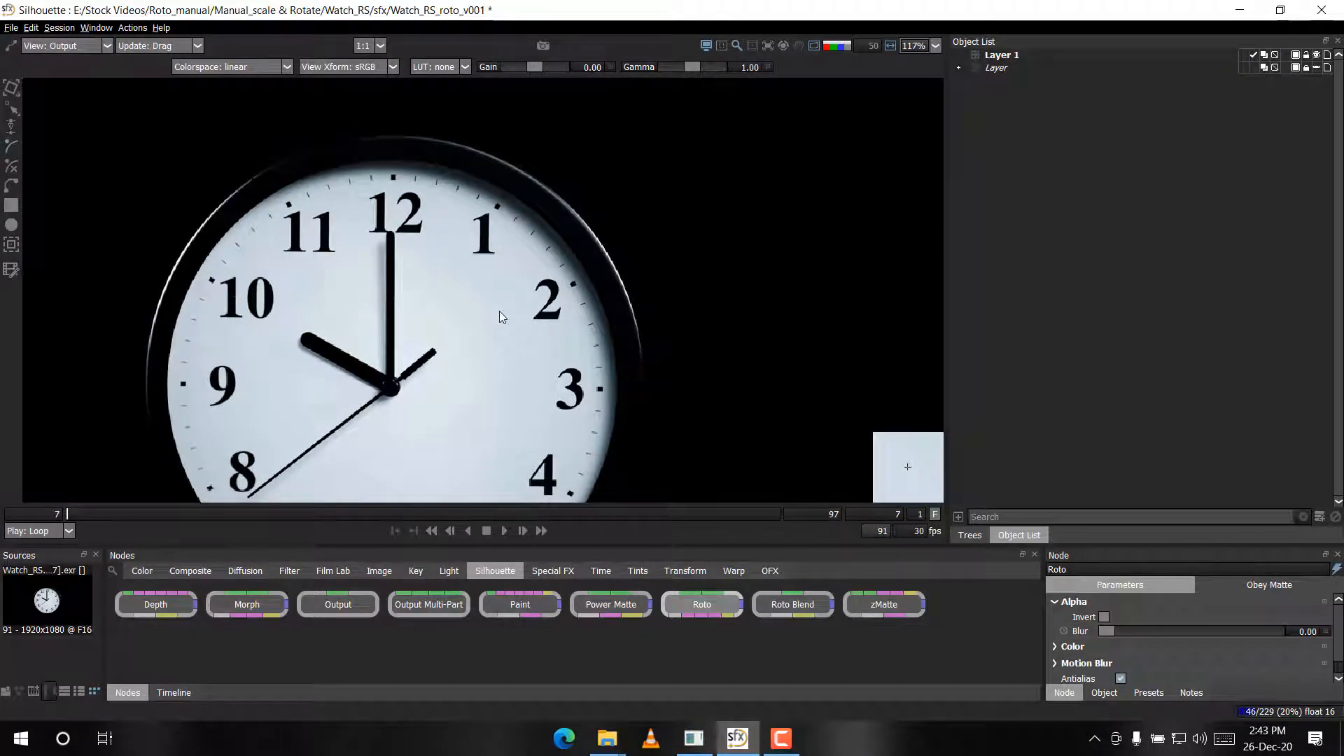
# Go to the last frame, 97, and start a roto shape on the numeral 1, tracing its slanted top and the right side of its stem
pyautogui.press('space')
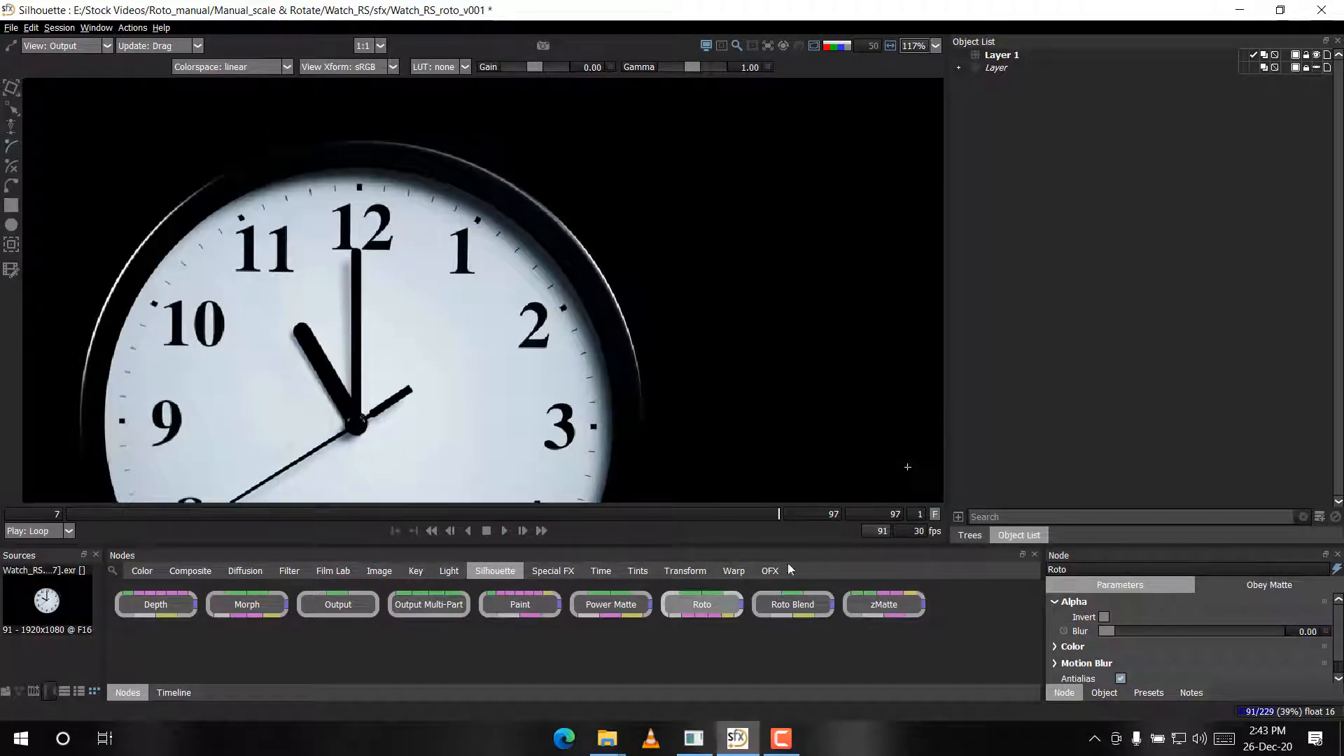
pyautogui.moveTo(777, 513); pyautogui.dragTo(847, 505)
pyautogui.scroll(6, 464, 319)
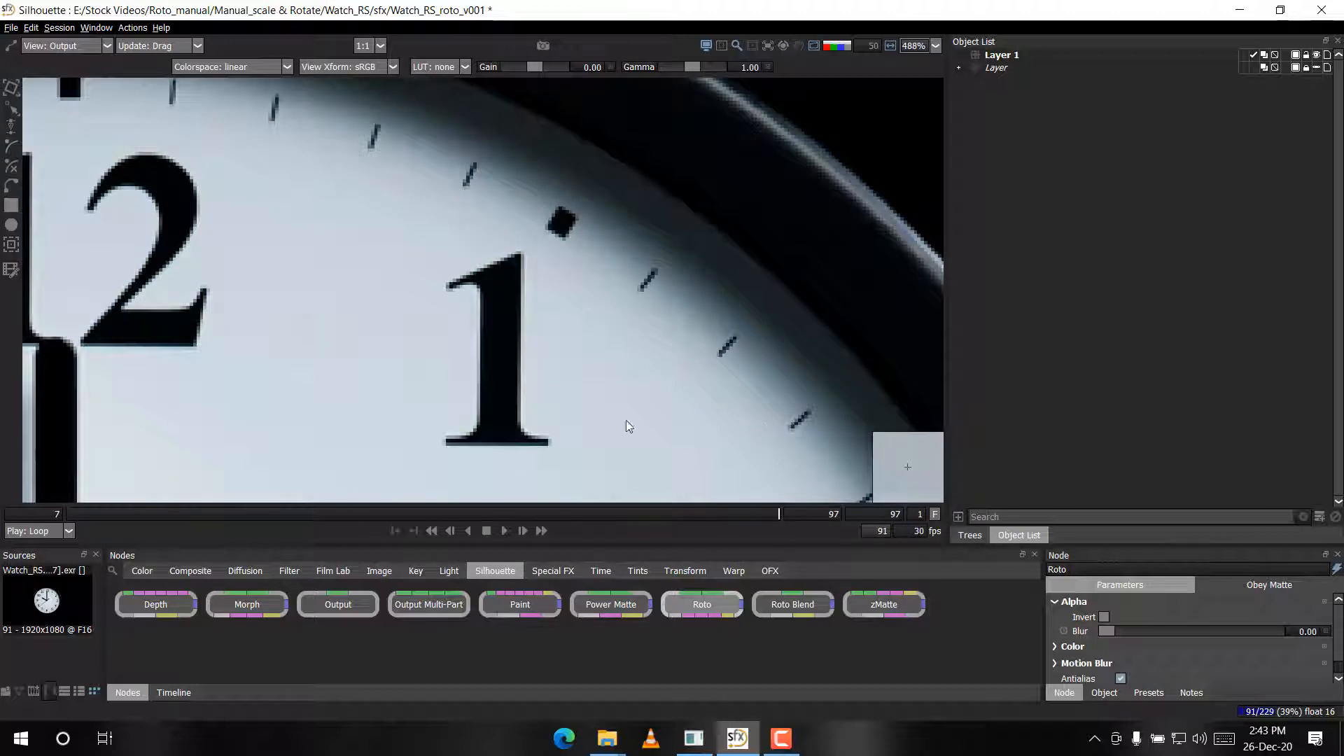
pyautogui.scroll(2, 547, 280)
pyautogui.scroll(1, 462, 326)
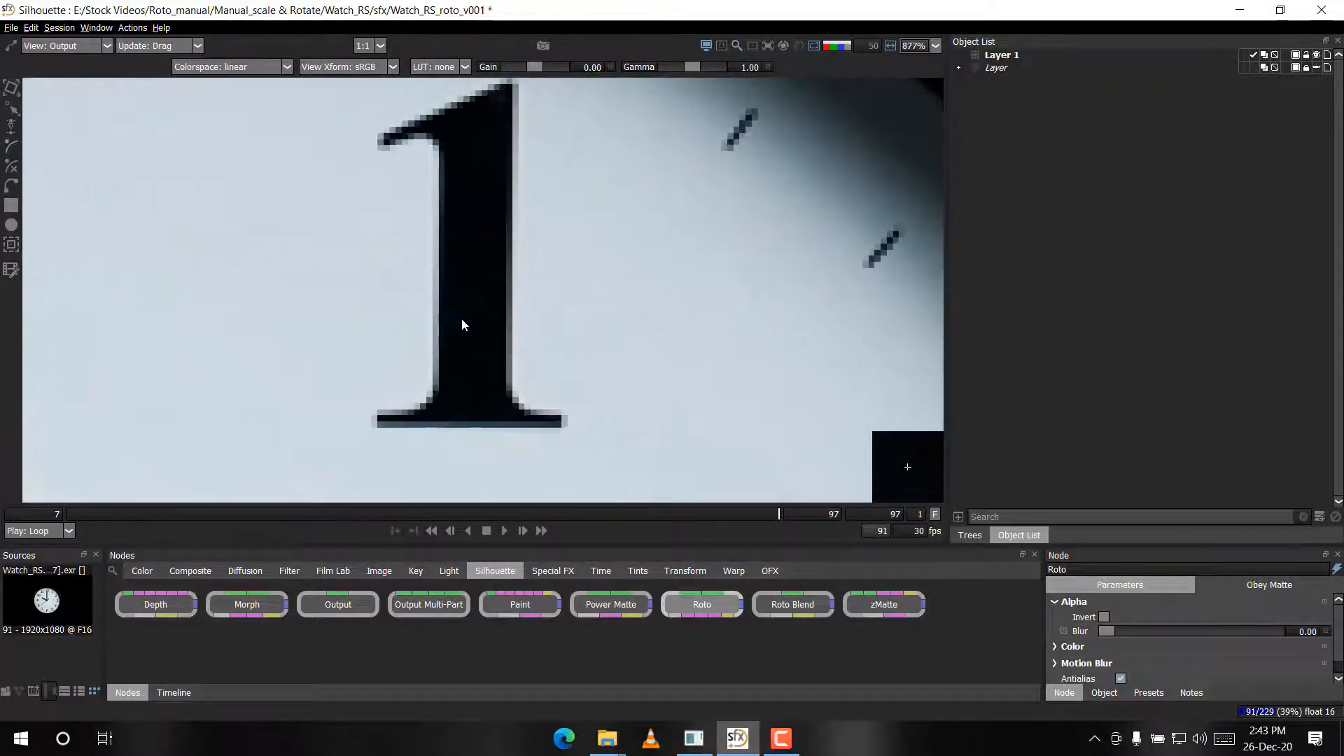
pyautogui.scroll(1, 372, 207)
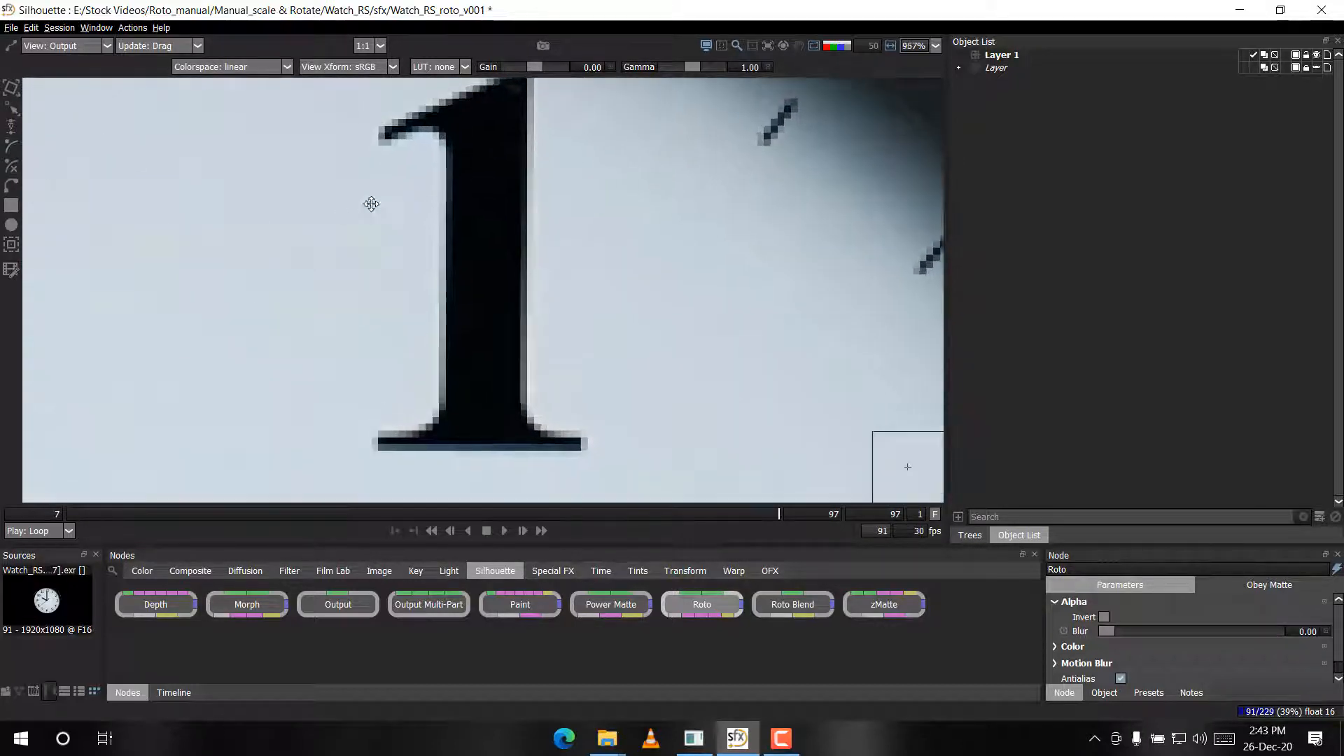
pyautogui.moveTo(372, 204); pyautogui.dragTo(270, 346)
pyautogui.scroll(1, 297, 277)
pyautogui.click(272, 269)
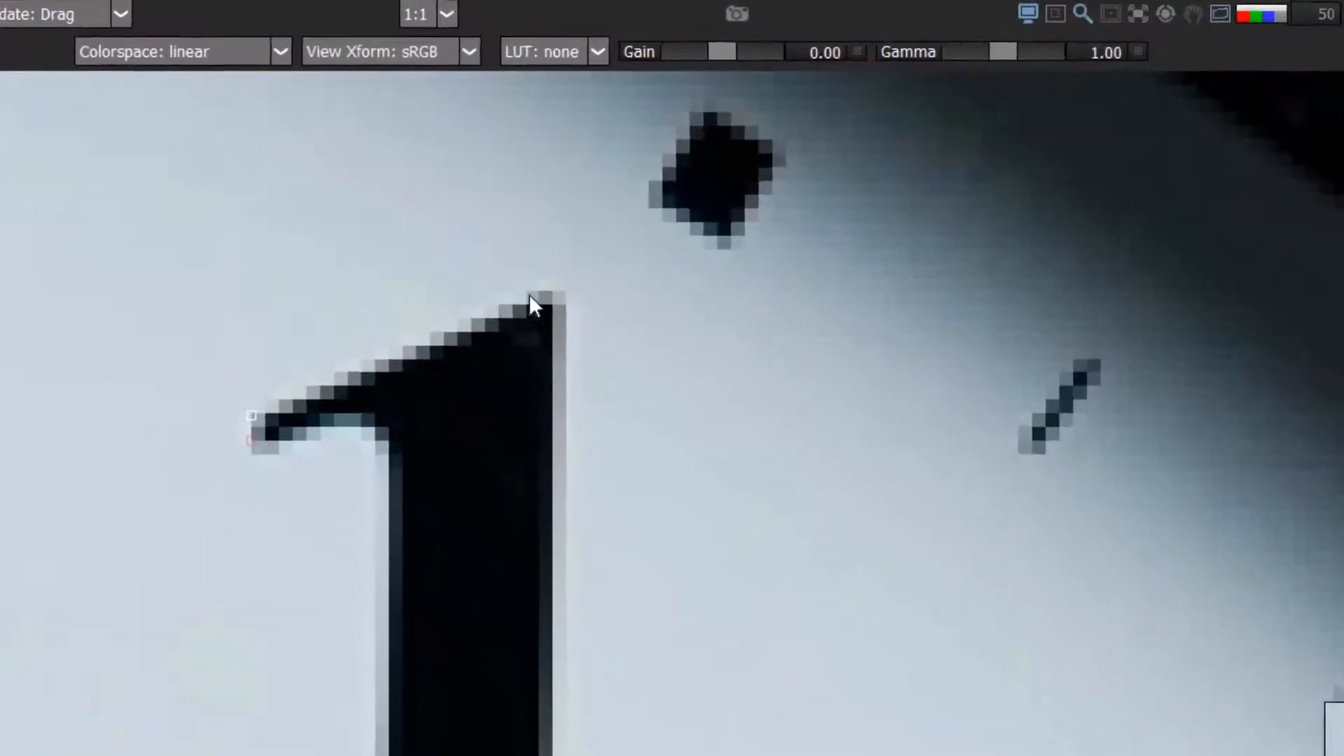
pyautogui.click(450, 221)
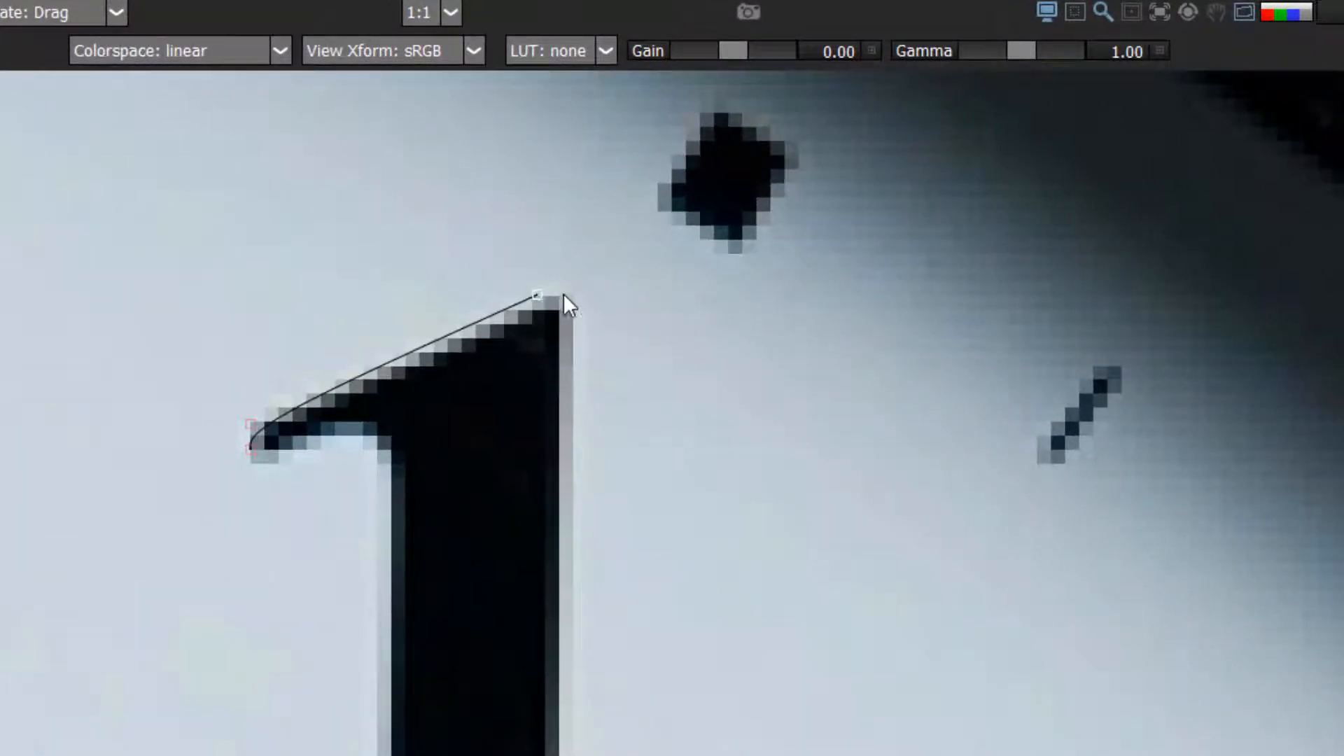
pyautogui.click(570, 332)
pyautogui.moveTo(595, 721); pyautogui.dragTo(549, 158)
pyautogui.click(503, 377)
# Continue the outline around the right foot of the 1 and along its base to the left end
pyautogui.click(519, 403)
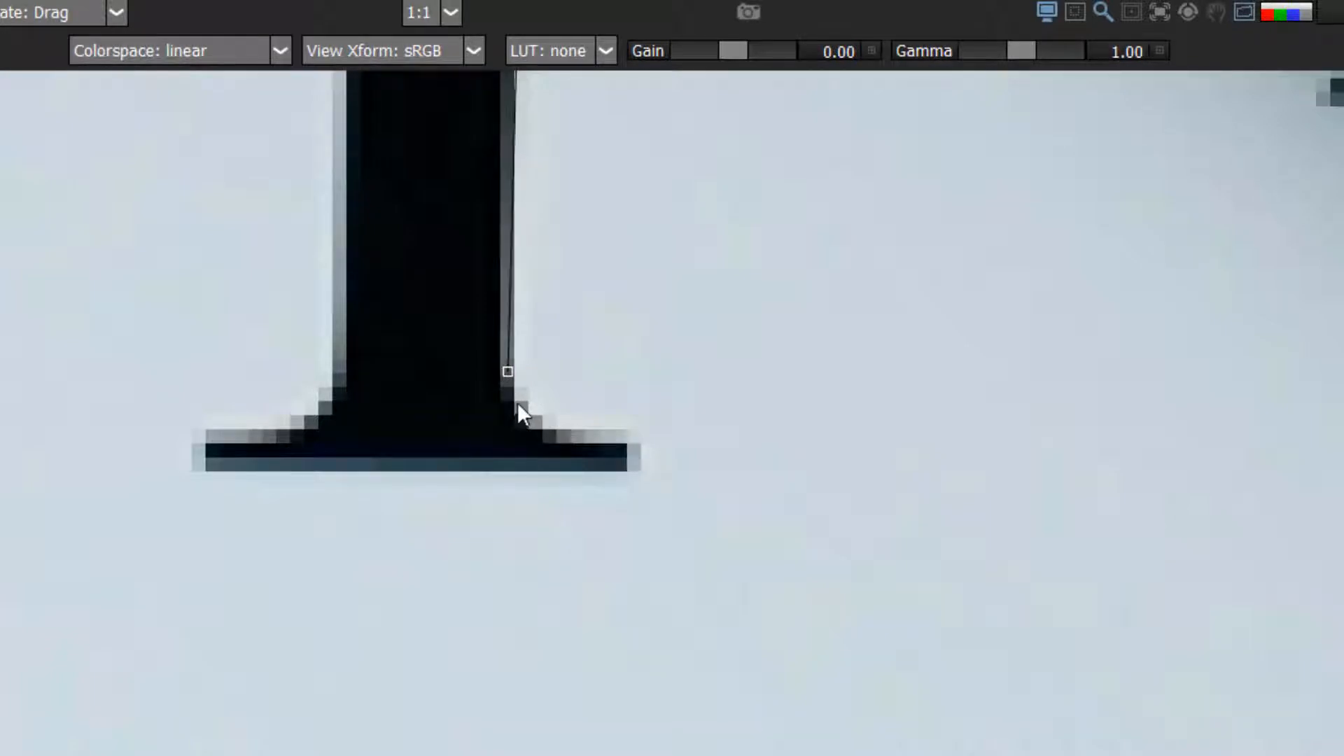
pyautogui.click(543, 429)
pyautogui.click(613, 431)
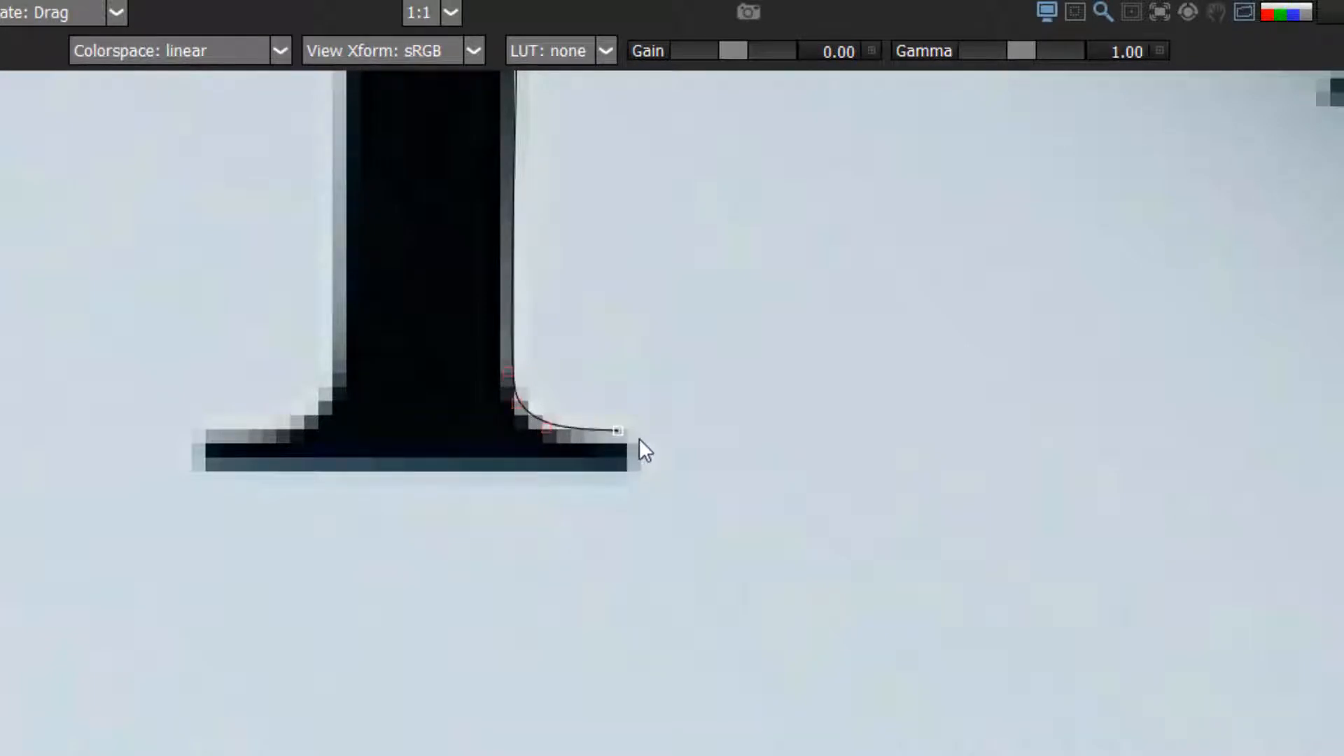
pyautogui.moveTo(618, 431); pyautogui.dragTo(633, 430)
pyautogui.click(632, 468)
pyautogui.click(196, 468)
pyautogui.click(192, 439)
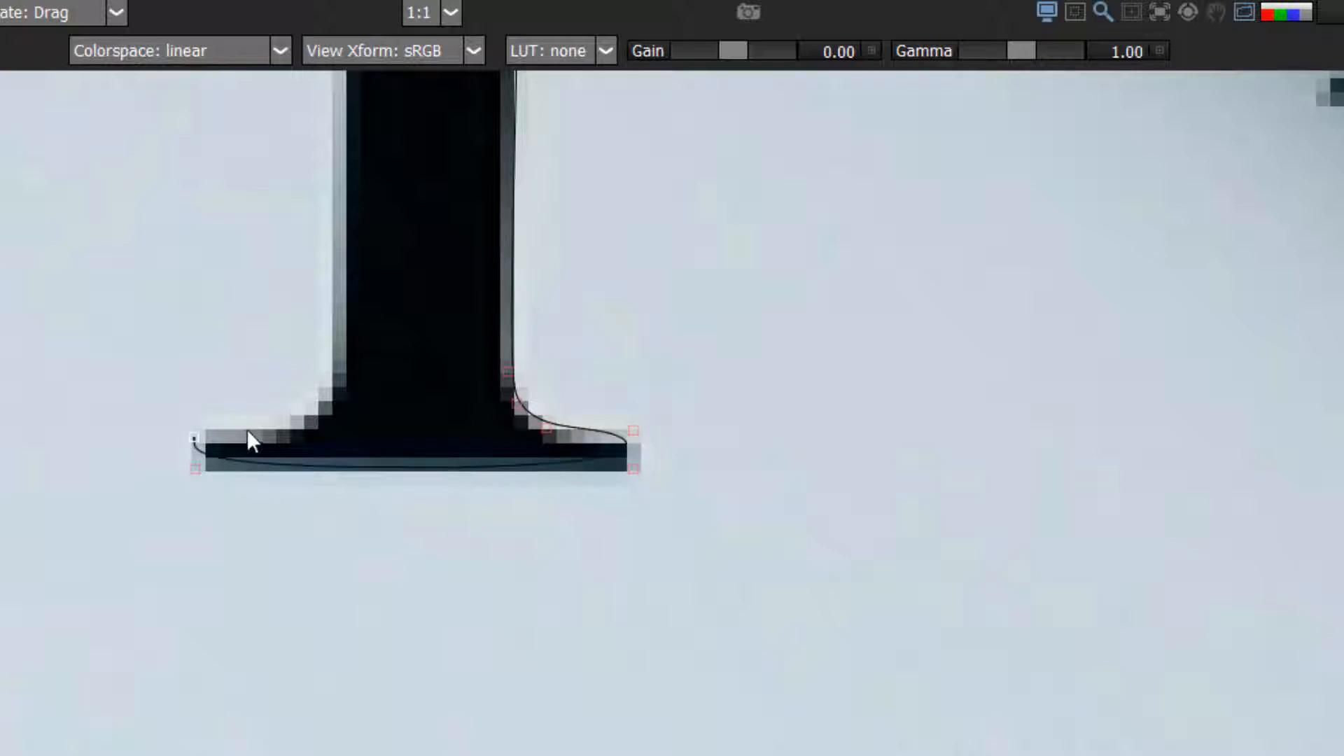
# Trace the left foot, left stem edge and underside of the flag, bringing the outline back to its starting point
pyautogui.click(258, 428)
pyautogui.click(307, 410)
pyautogui.moveTo(335, 371); pyautogui.dragTo(338, 501)
pyautogui.click(347, 225)
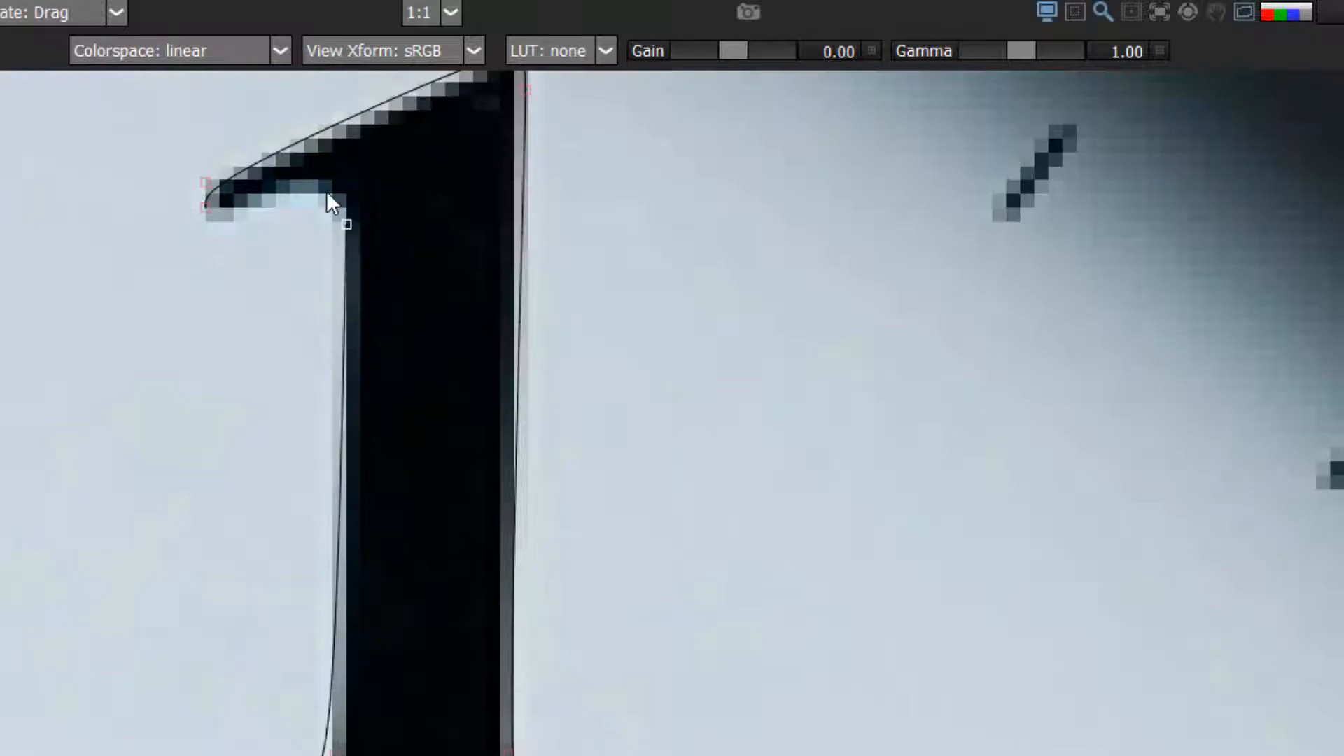
pyautogui.click(326, 190)
pyautogui.moveTo(299, 189); pyautogui.dragTo(298, 178)
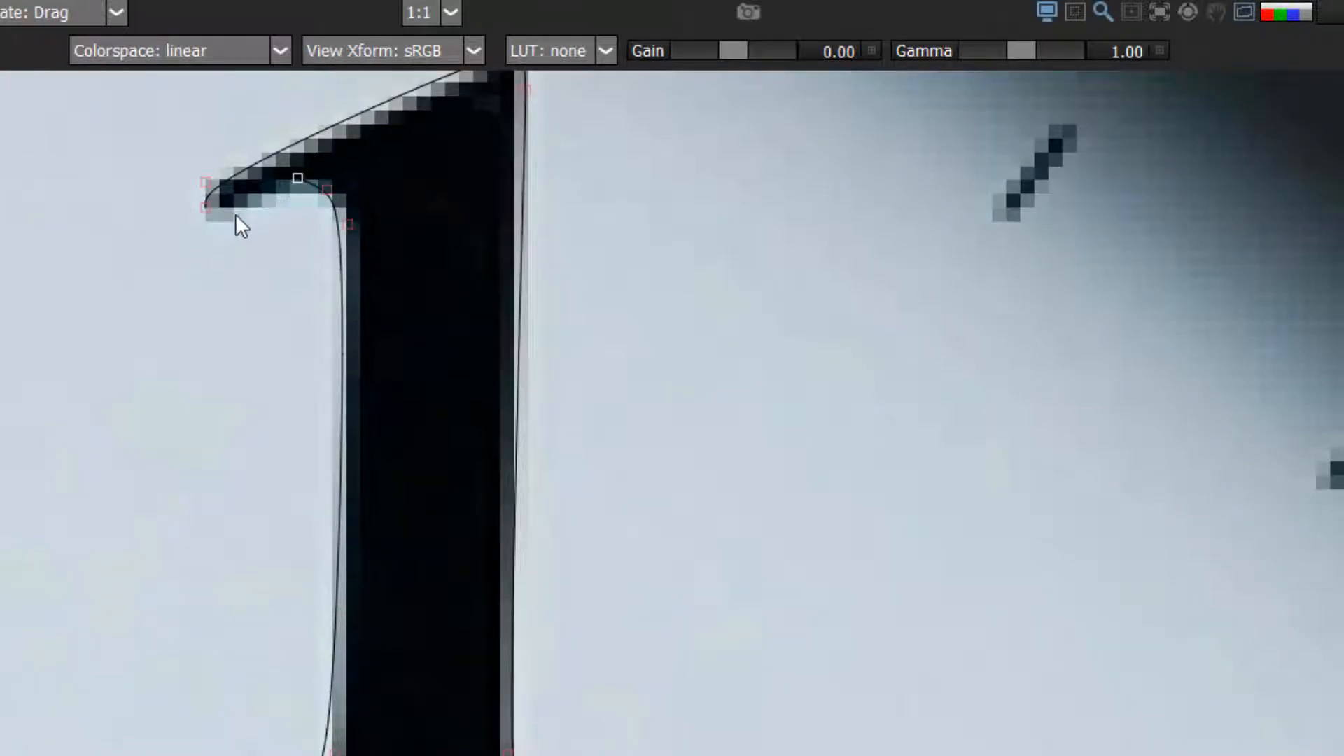
pyautogui.click(206, 208)
# Add control points around the tip of the 1's flag so the closed outline follows it tightly
pyautogui.moveTo(171, 274); pyautogui.dragTo(263, 42)
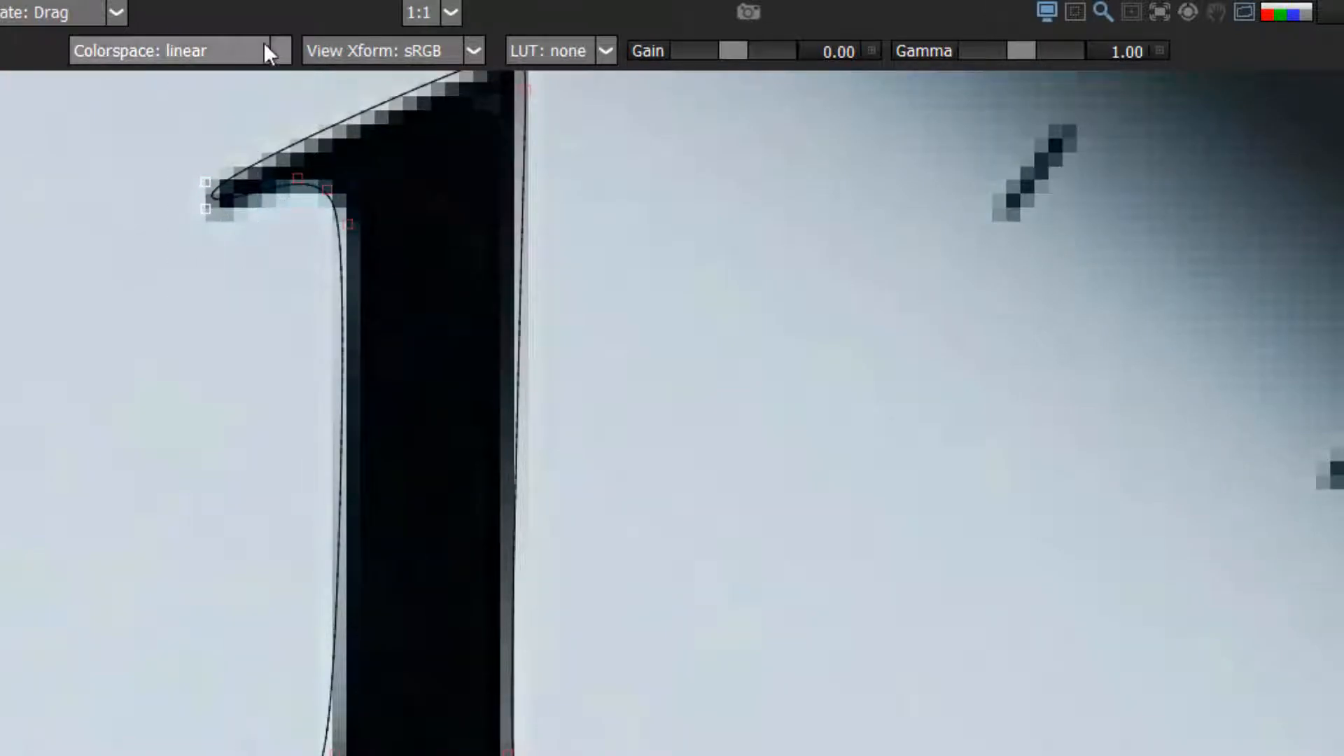
pyautogui.click(212, 196)
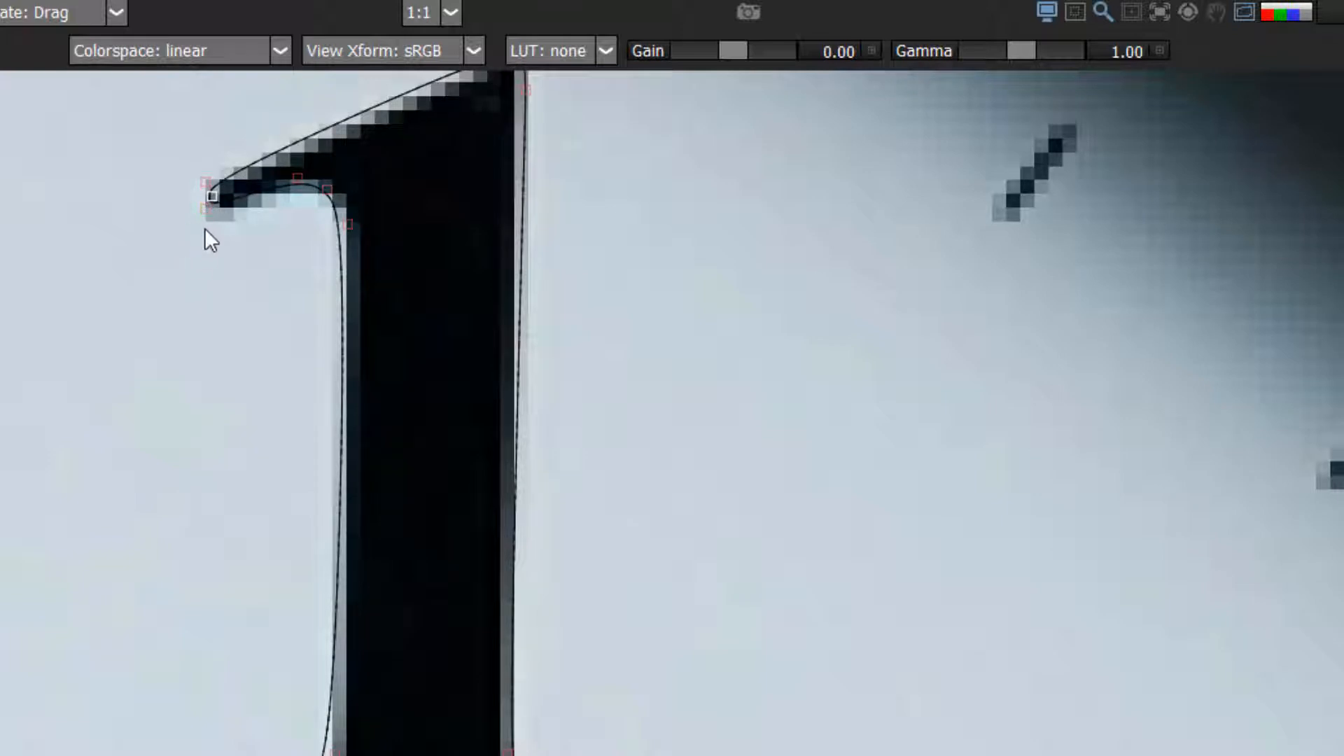
pyautogui.moveTo(174, 266); pyautogui.dragTo(226, 221)
pyautogui.click(232, 208)
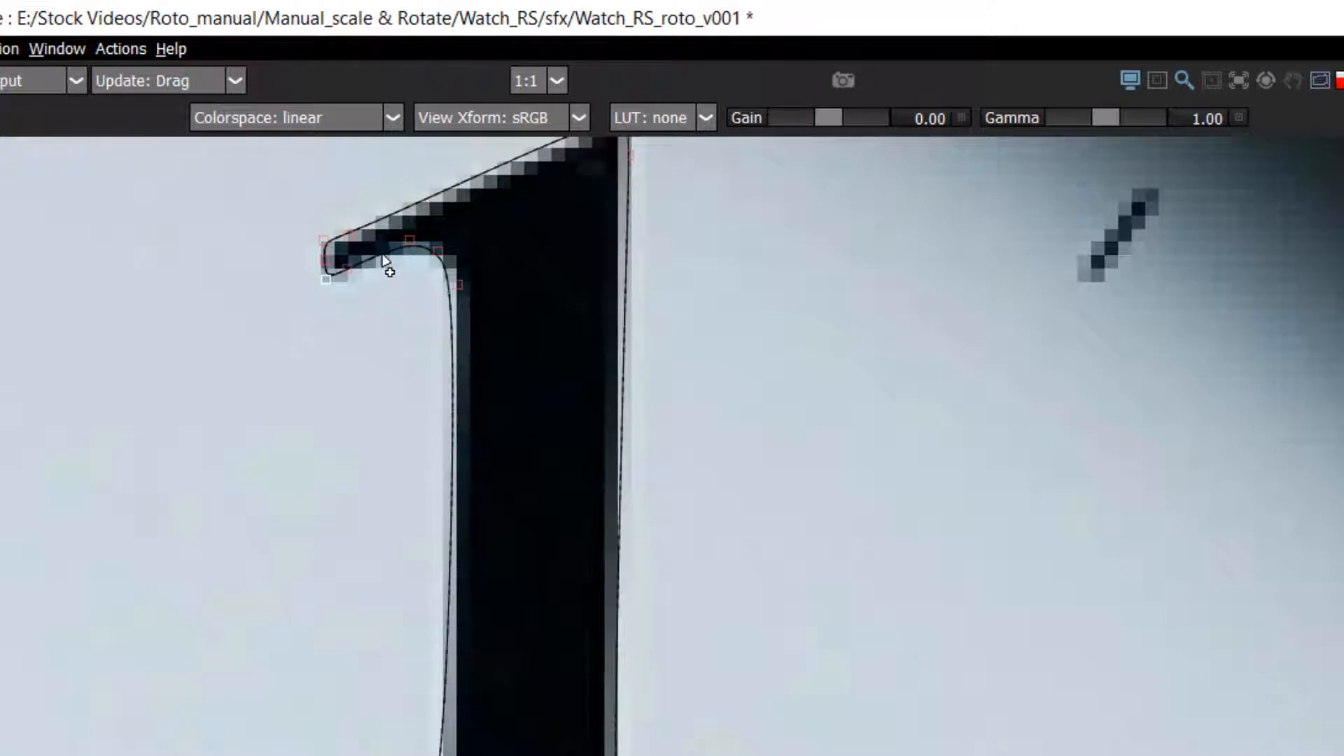
# Add a control point on the left edge of the stem just below the flag's inner curve and nudge it right and up
pyautogui.keyDown('ctrl'); pyautogui.keyDown('alt'); pyautogui.click(451, 320); pyautogui.keyUp('alt'); pyautogui.keyUp('ctrl')
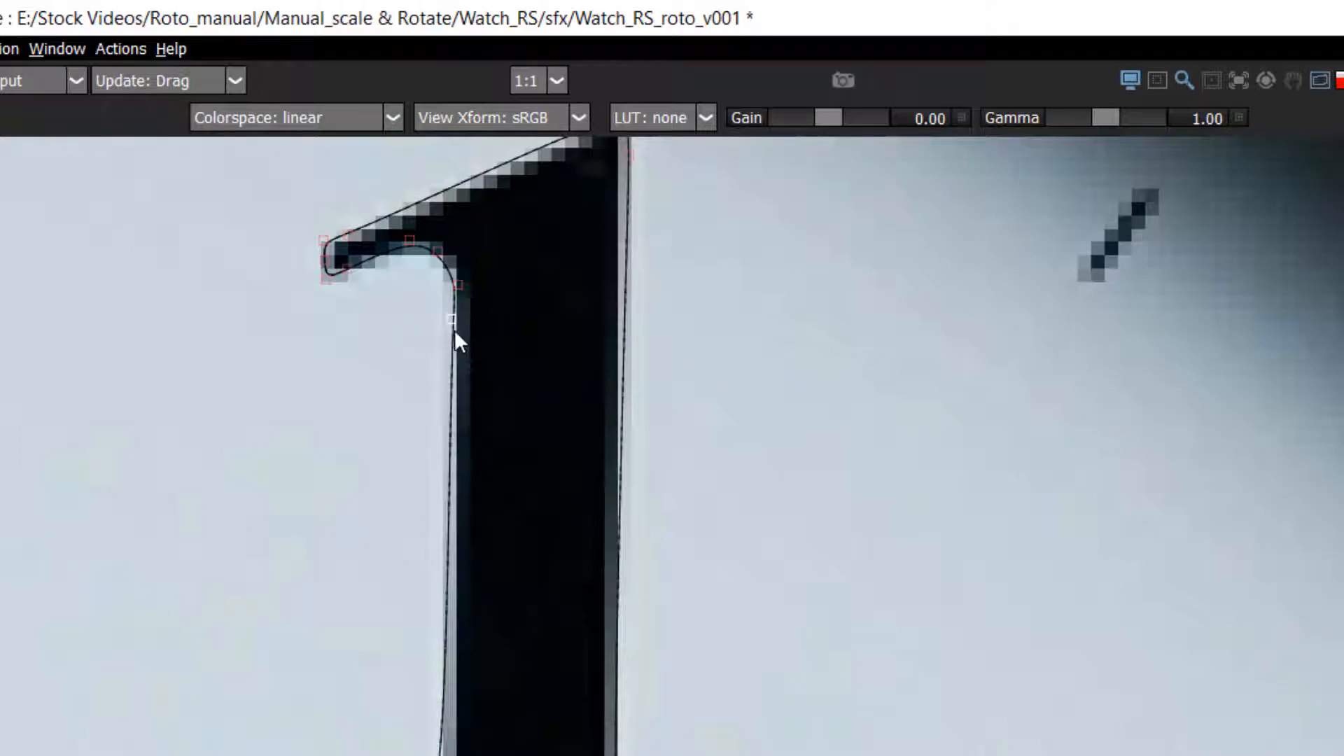
pyautogui.press('Right')
pyautogui.press('Right')
pyautogui.press('Up')
# Nudge the two control points on the inner curve between flag and stem right and up against the numeral's edge
pyautogui.moveTo(452, 269); pyautogui.dragTo(414, 212)
pyautogui.press('Right')
pyautogui.press('Right')
pyautogui.press('Right')
pyautogui.press('Up')
pyautogui.press('Up')
pyautogui.click(388, 260)
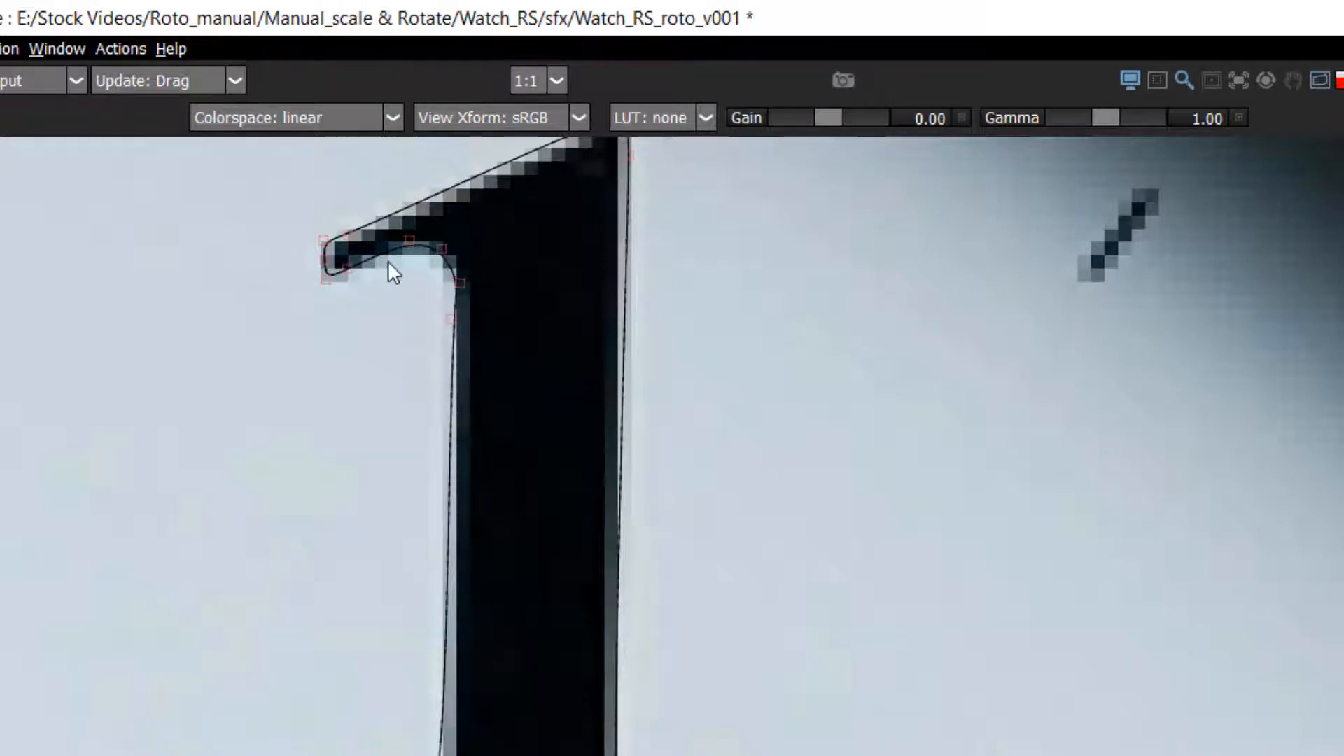
pyautogui.click(343, 250)
# Select and refine the control points at the upper right corner of the 1 to fit the outline to it
pyautogui.moveTo(414, 163); pyautogui.dragTo(321, 390)
pyautogui.moveTo(373, 271); pyautogui.dragTo(582, 384)
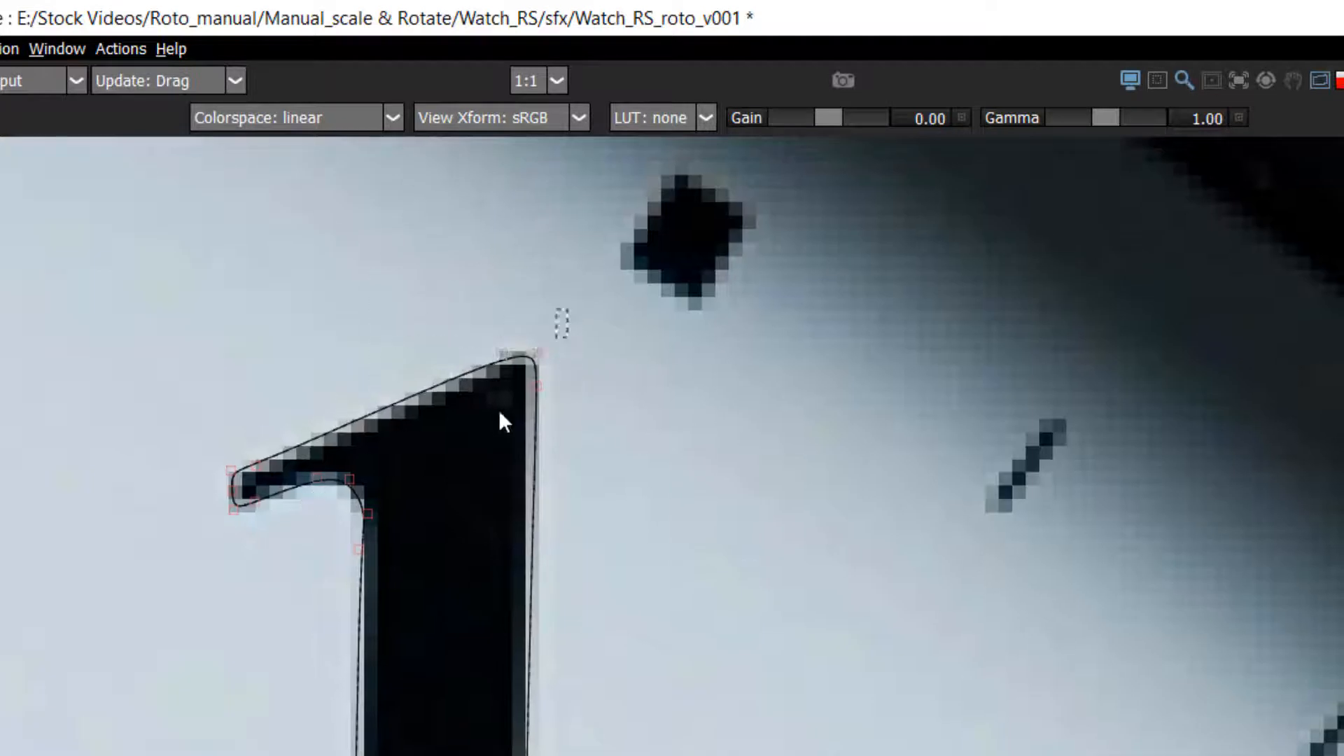
pyautogui.moveTo(499, 412); pyautogui.dragTo(496, 378)
# Select the two corner points at the right end of the 1's base and tighten the outline into sharp corners there
pyautogui.moveTo(581, 532); pyautogui.dragTo(559, 119)
pyautogui.scroll(-1, 627, 522)
pyautogui.moveTo(670, 616); pyautogui.dragTo(605, 720)
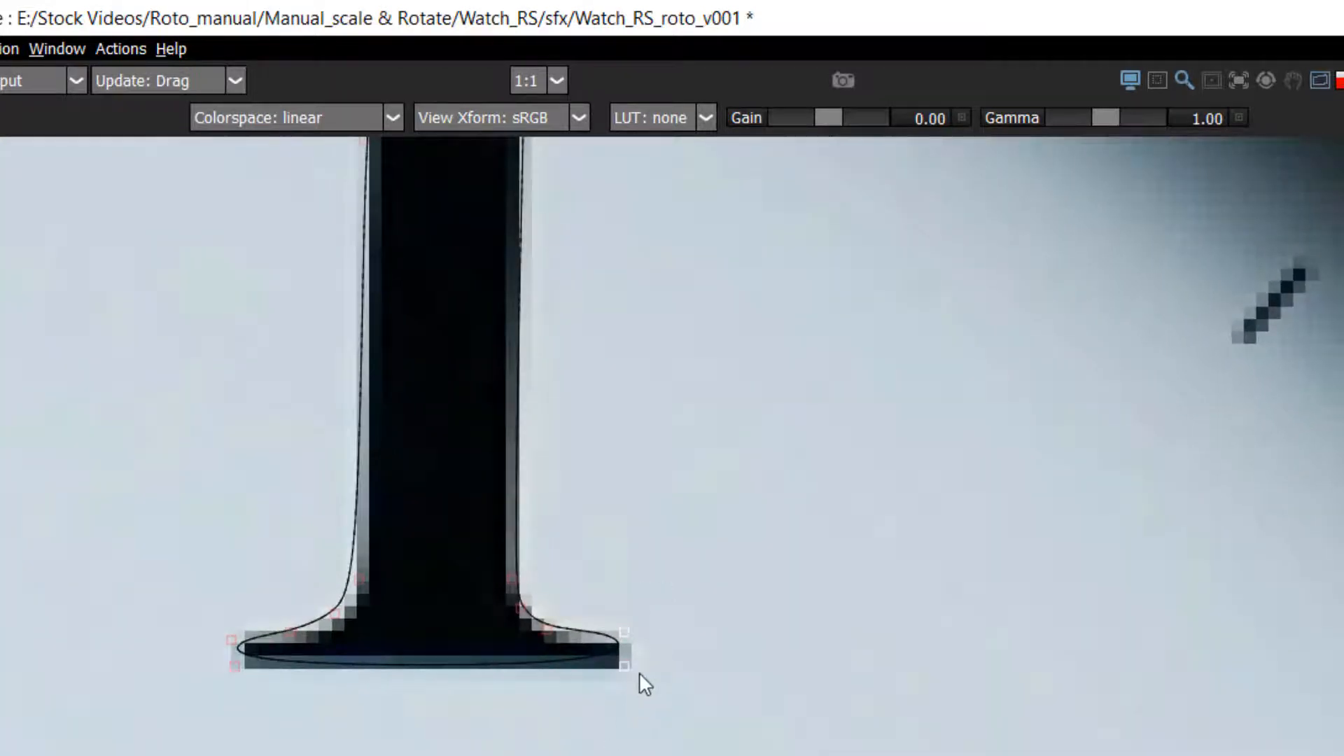
pyautogui.press('z')
pyautogui.moveTo(679, 548); pyautogui.dragTo(601, 674)
pyautogui.moveTo(636, 600); pyautogui.dragTo(615, 637)
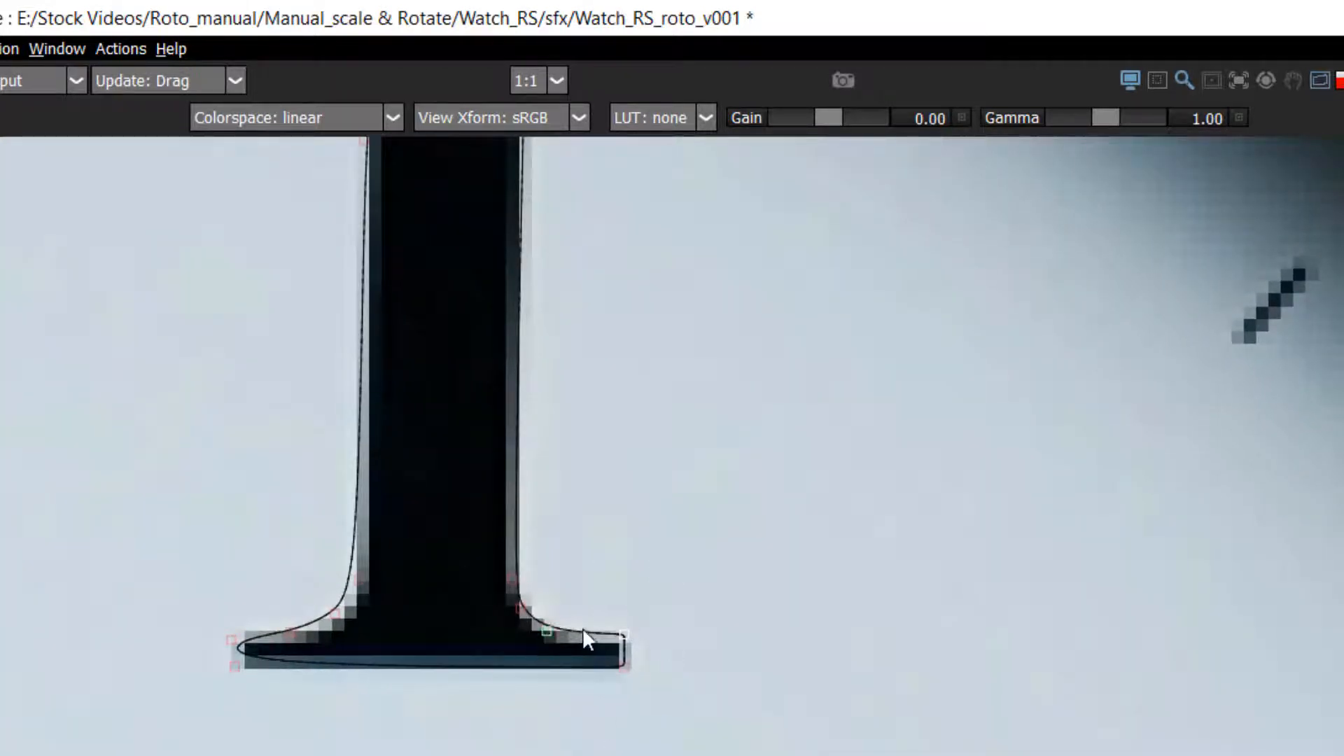
# Nudge the outline at the right end of the 1's base down and sharpen the two corner points at its left end
pyautogui.moveTo(550, 581); pyautogui.dragTo(694, 637)
pyautogui.press('Down')
pyautogui.moveTo(260, 552); pyautogui.dragTo(226, 671)
pyautogui.hotkey('shift', 'z')
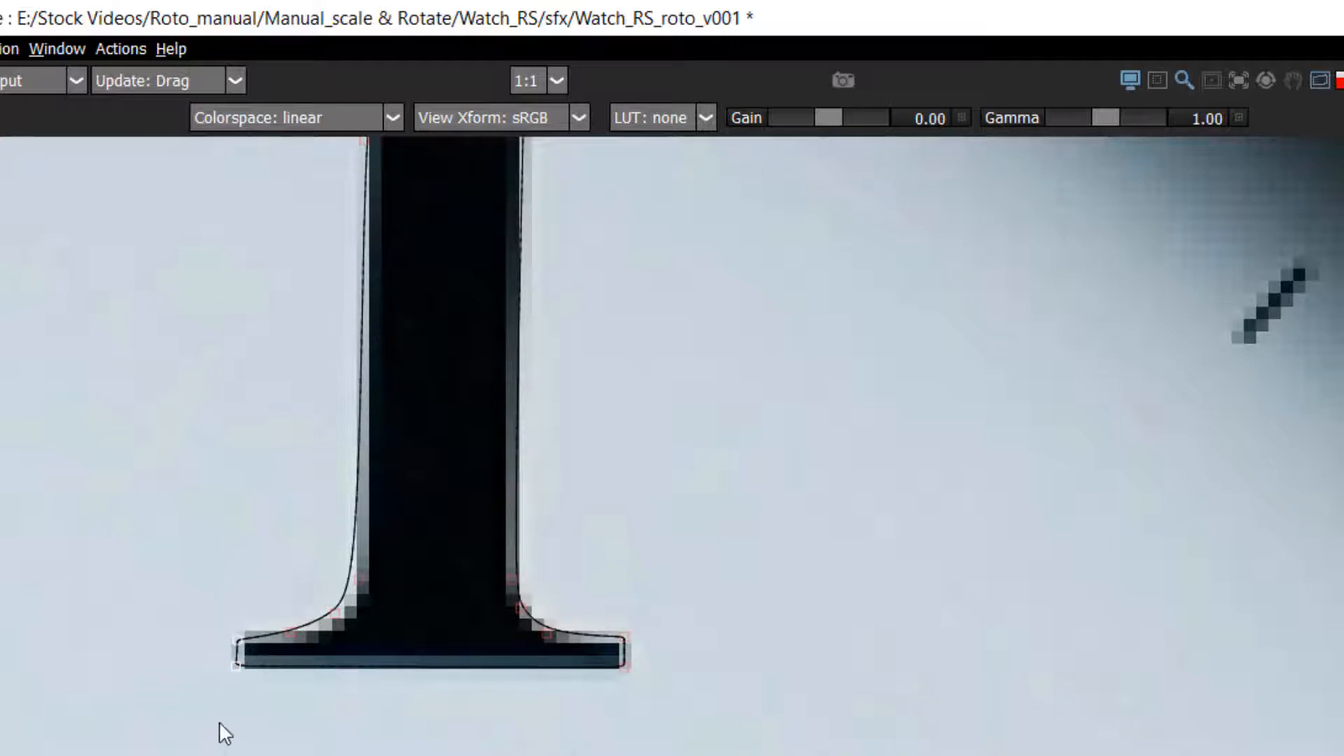
# Nudge the point on the base's upper left edge right and down, and the two points in the stem's lower left curve right
pyautogui.click(291, 633)
pyautogui.press('Right')
pyautogui.press('Down')
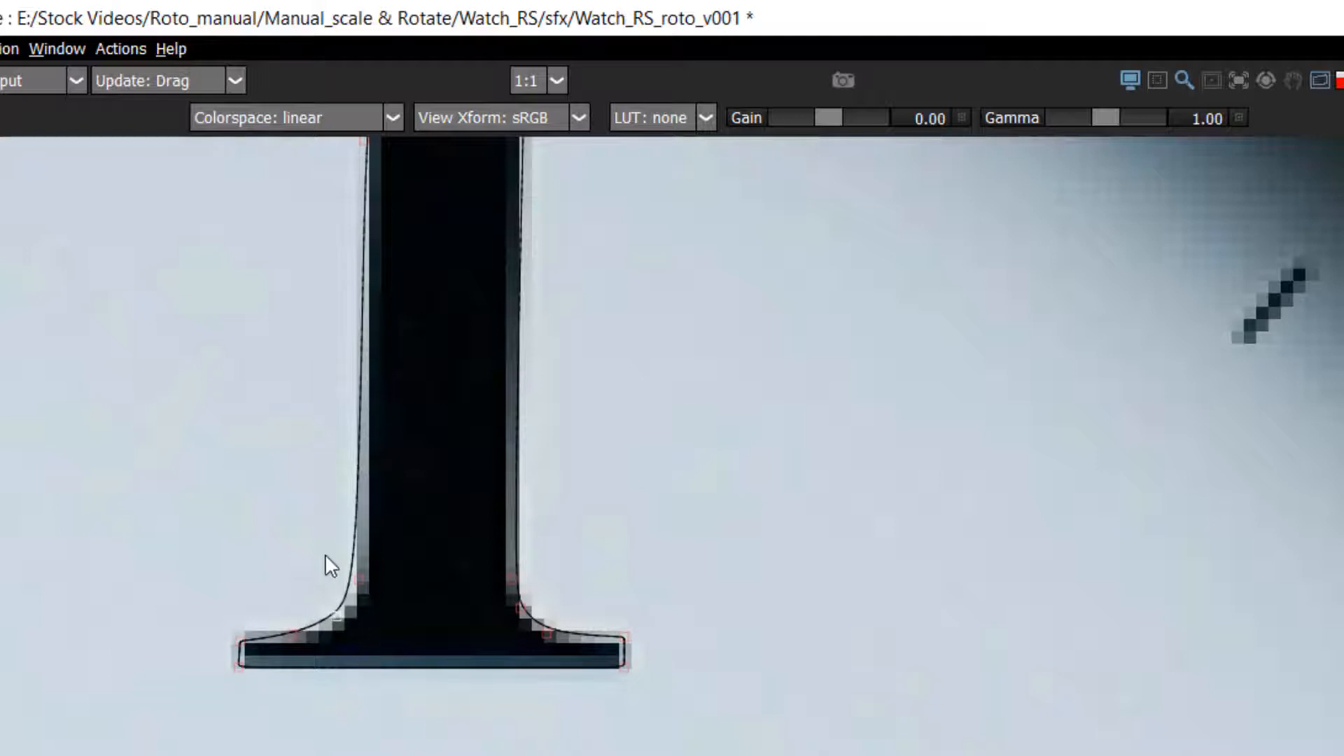
pyautogui.moveTo(392, 629); pyautogui.dragTo(392, 629)
pyautogui.press('Right')
pyautogui.press('Right')
pyautogui.press('Right')
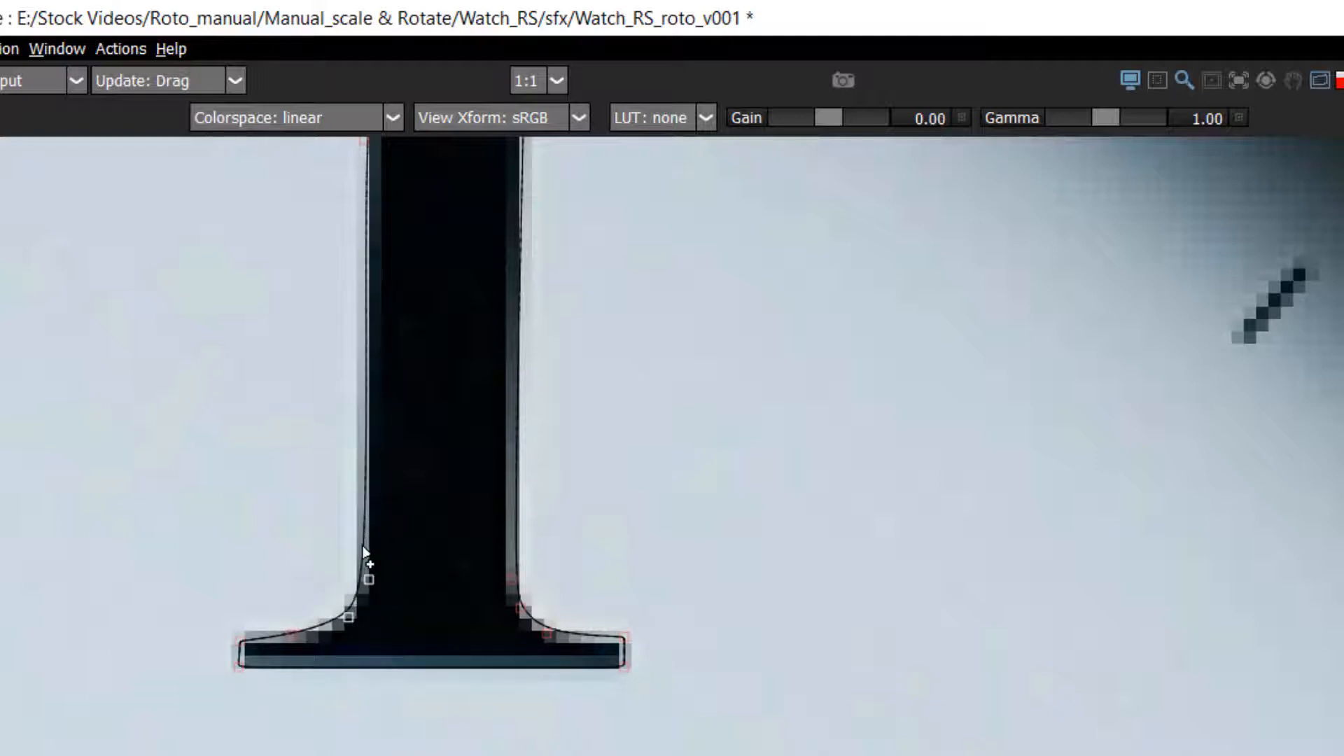
# Add a control point on the stem's left edge just above the lower curve and nudge the selected curve points left
pyautogui.keyDown('ctrl'); pyautogui.keyDown('alt'); pyautogui.click(363, 547); pyautogui.keyUp('alt'); pyautogui.keyUp('ctrl')
pyautogui.press('Left')
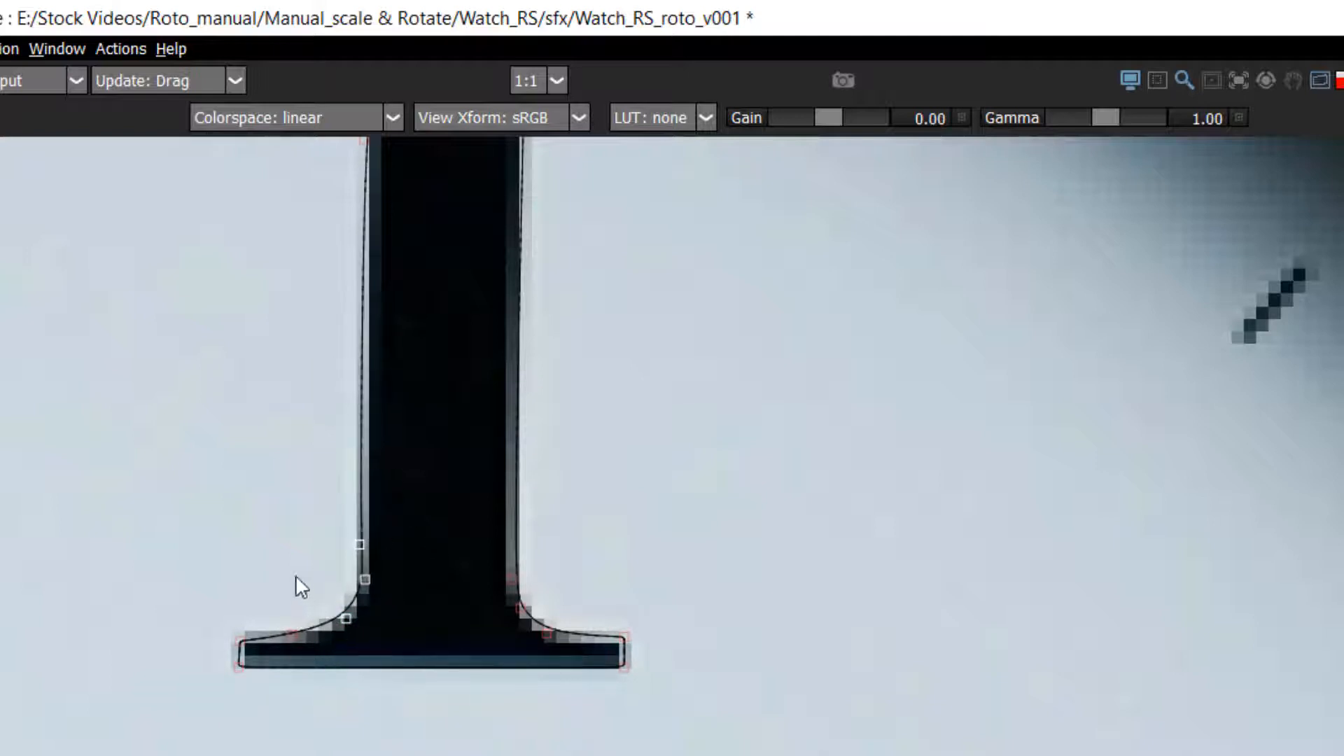
pyautogui.moveTo(272, 573); pyautogui.dragTo(318, 643)
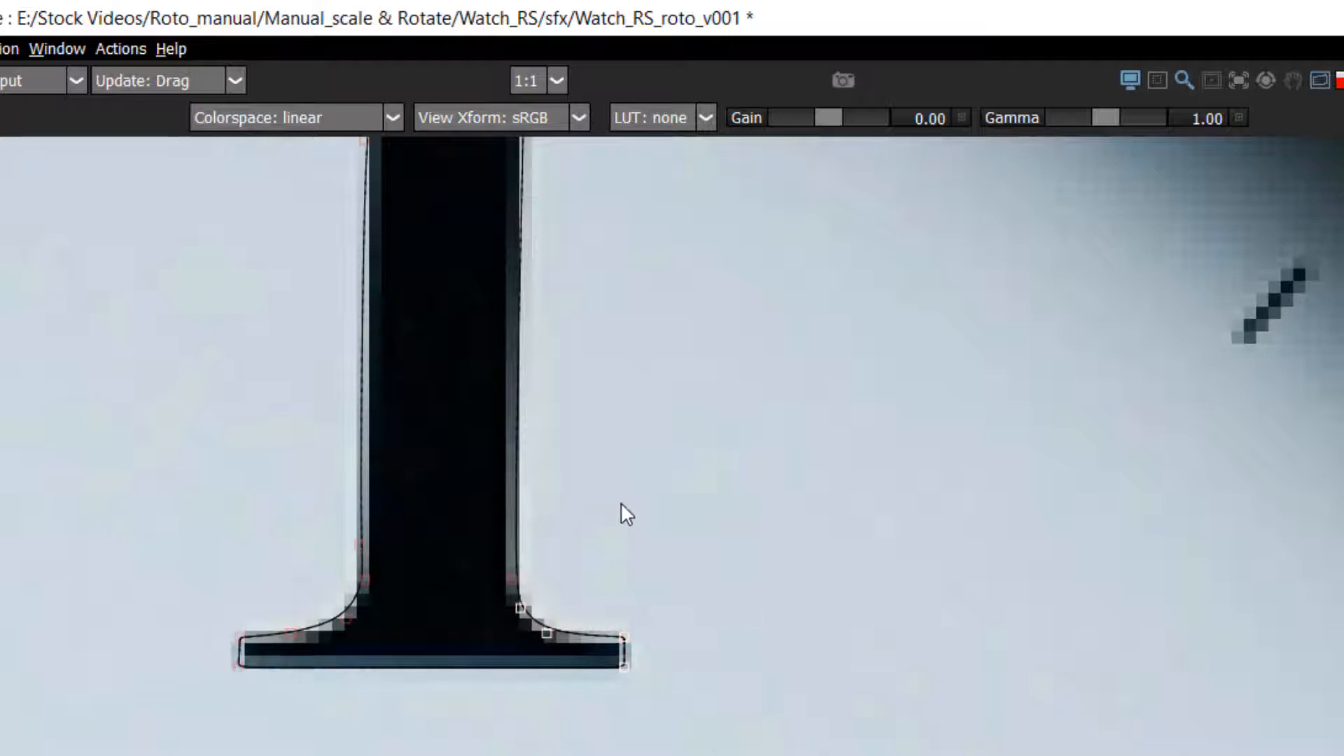
# Check the whole outline around the 1 on frame 97 and deselect the shape
pyautogui.scroll(-4, 620, 502)
pyautogui.moveTo(560, 388); pyautogui.dragTo(480, 530)
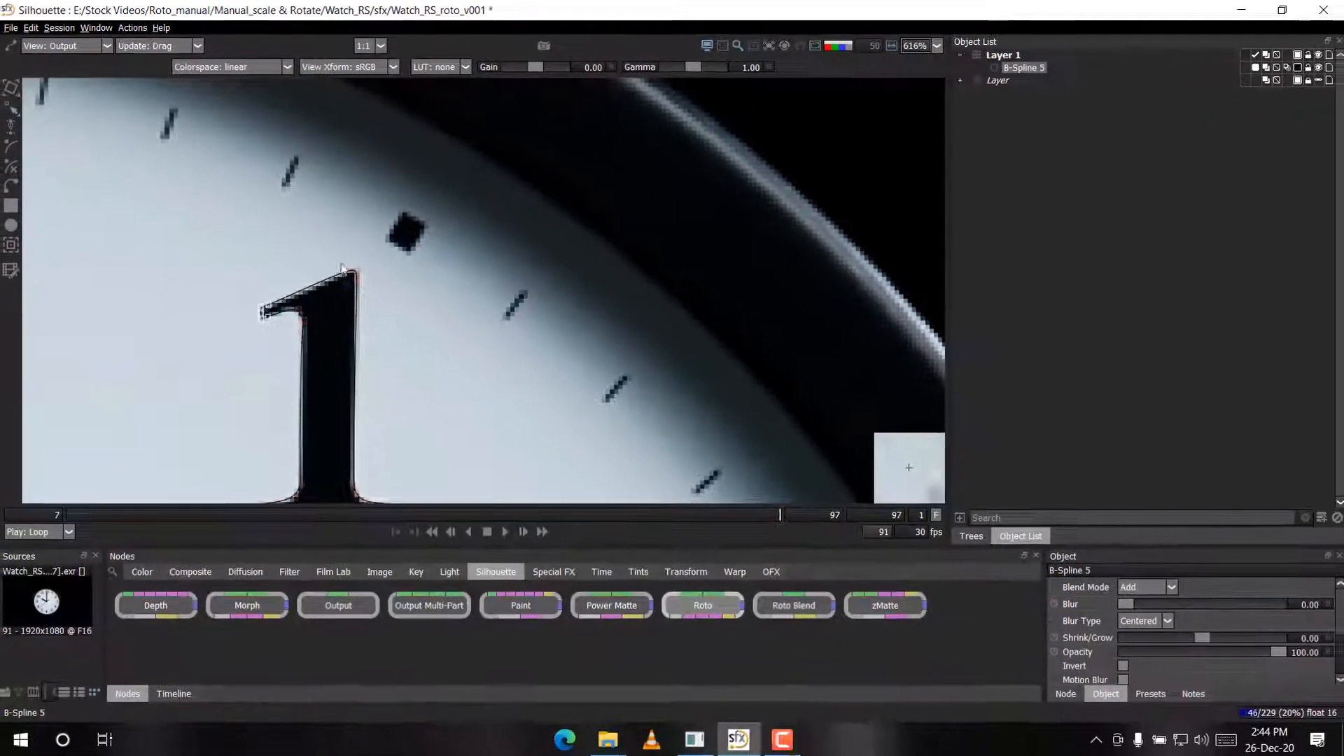
pyautogui.click(345, 258)
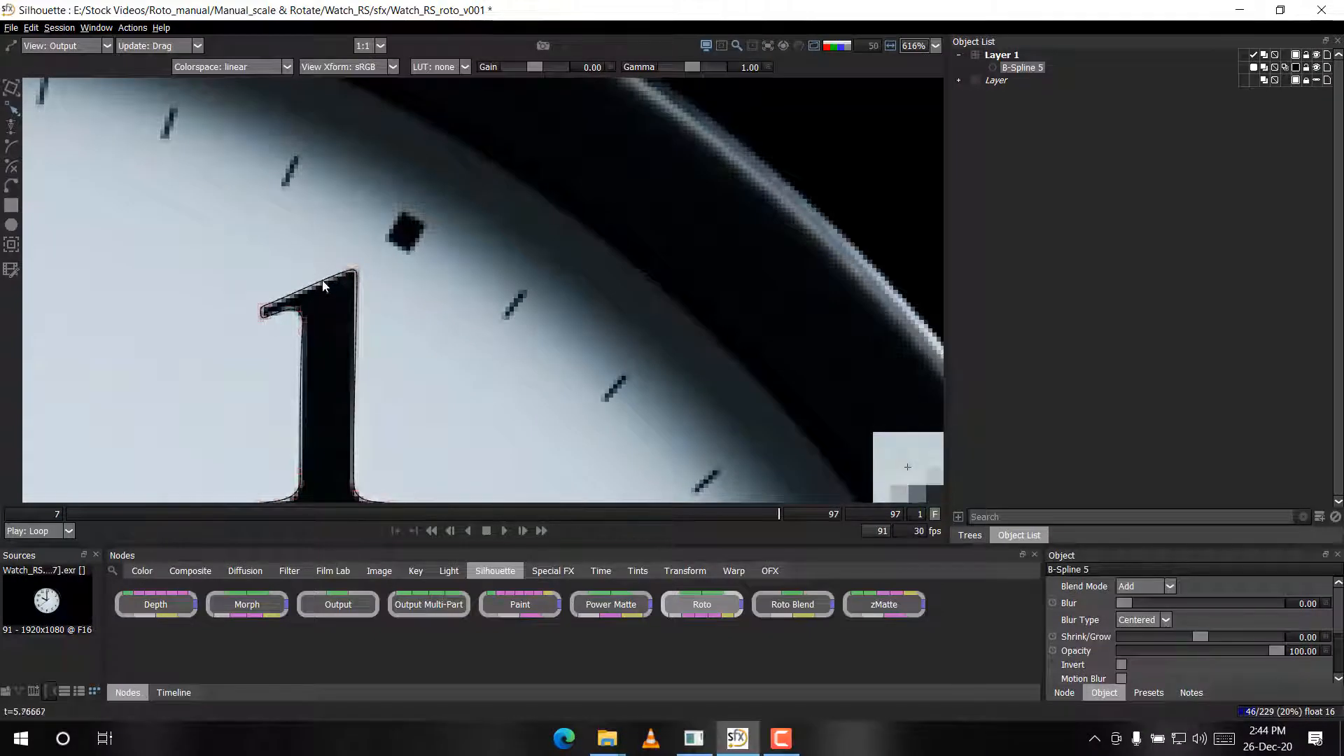
pyautogui.click(345, 270)
pyautogui.scroll(-2, 373, 279)
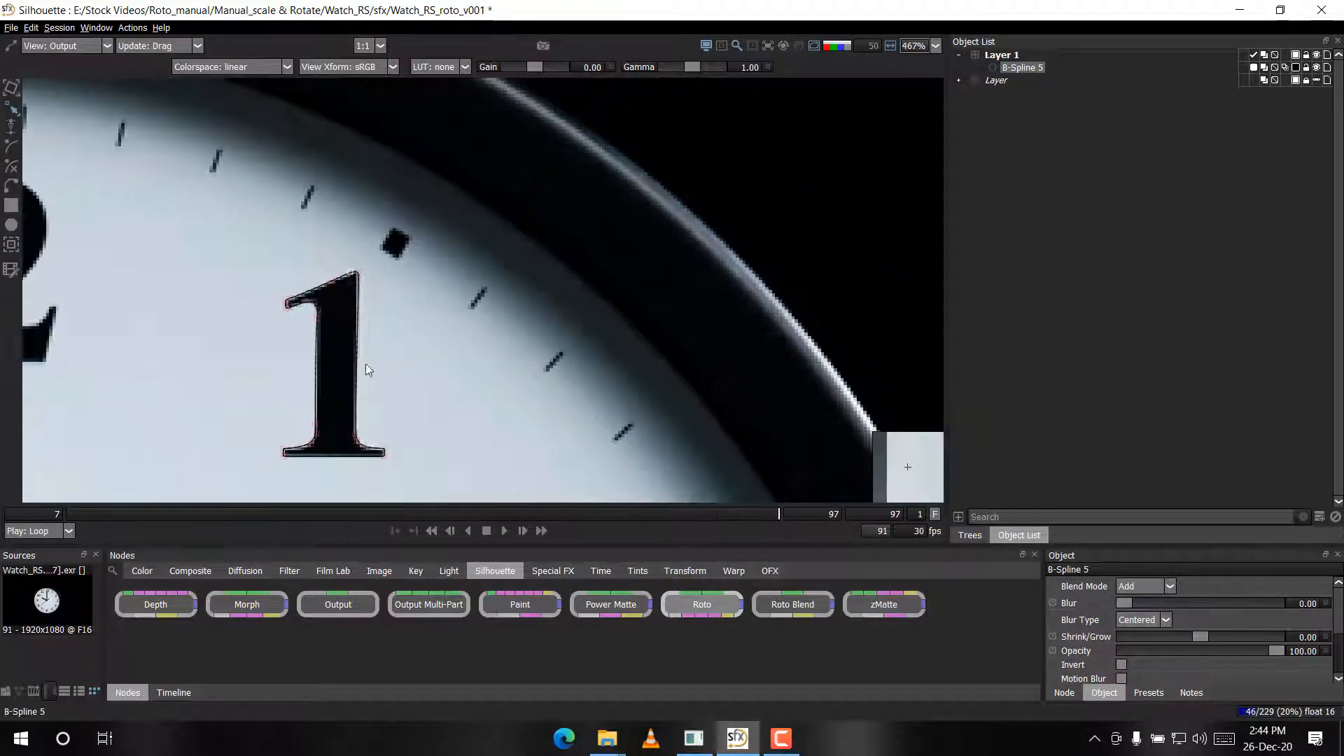
pyautogui.moveTo(366, 364); pyautogui.dragTo(373, 255)
pyautogui.click(382, 286)
pyautogui.moveTo(448, 315); pyautogui.dragTo(449, 332)
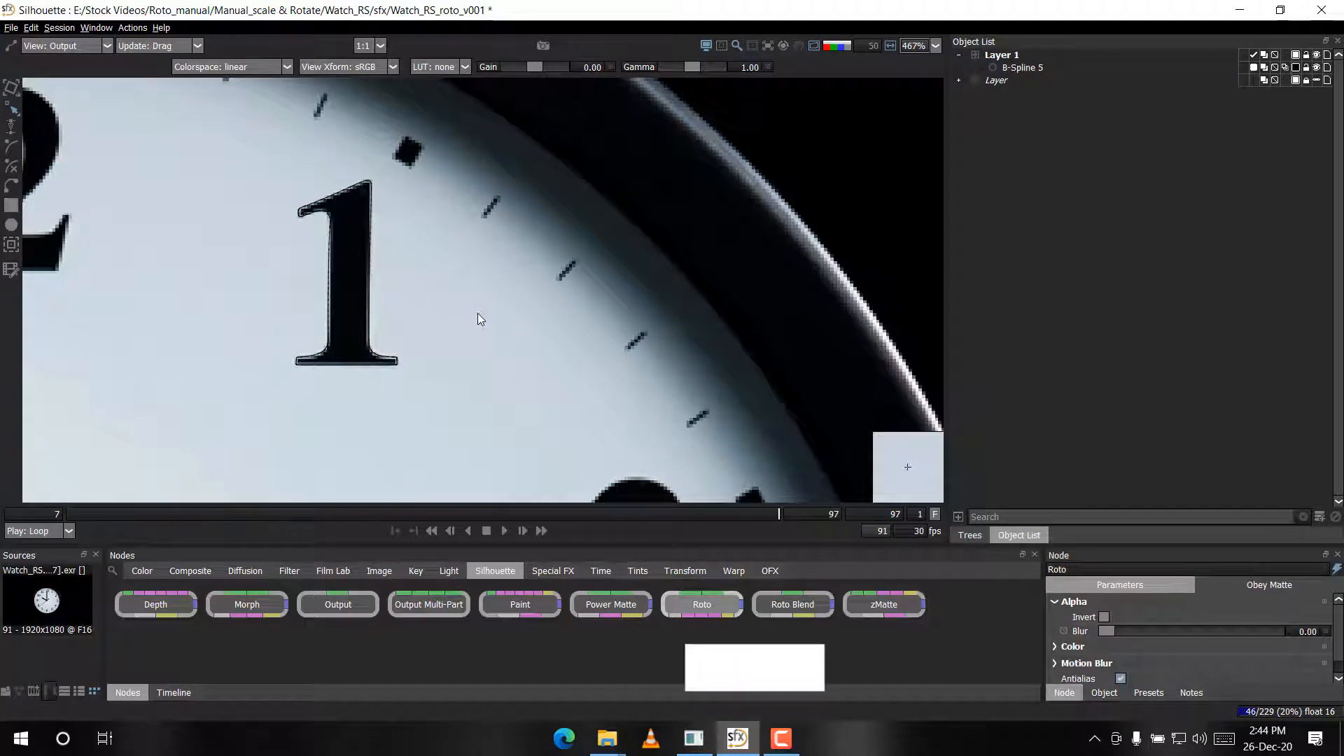
# Go to frame 7 and select the shape of the 1 with the Transform tool
pyautogui.press('j')
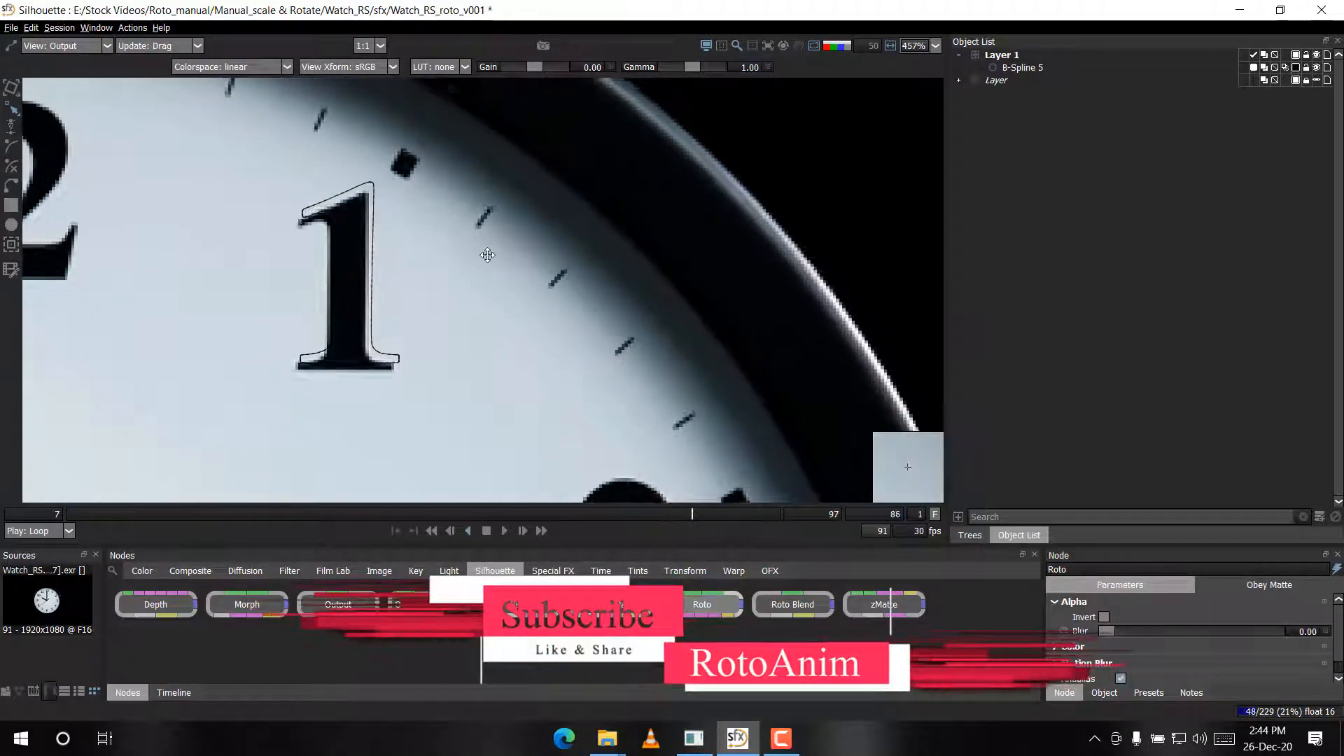
pyautogui.scroll(-1, 486, 255)
pyautogui.scroll(-2, 482, 323)
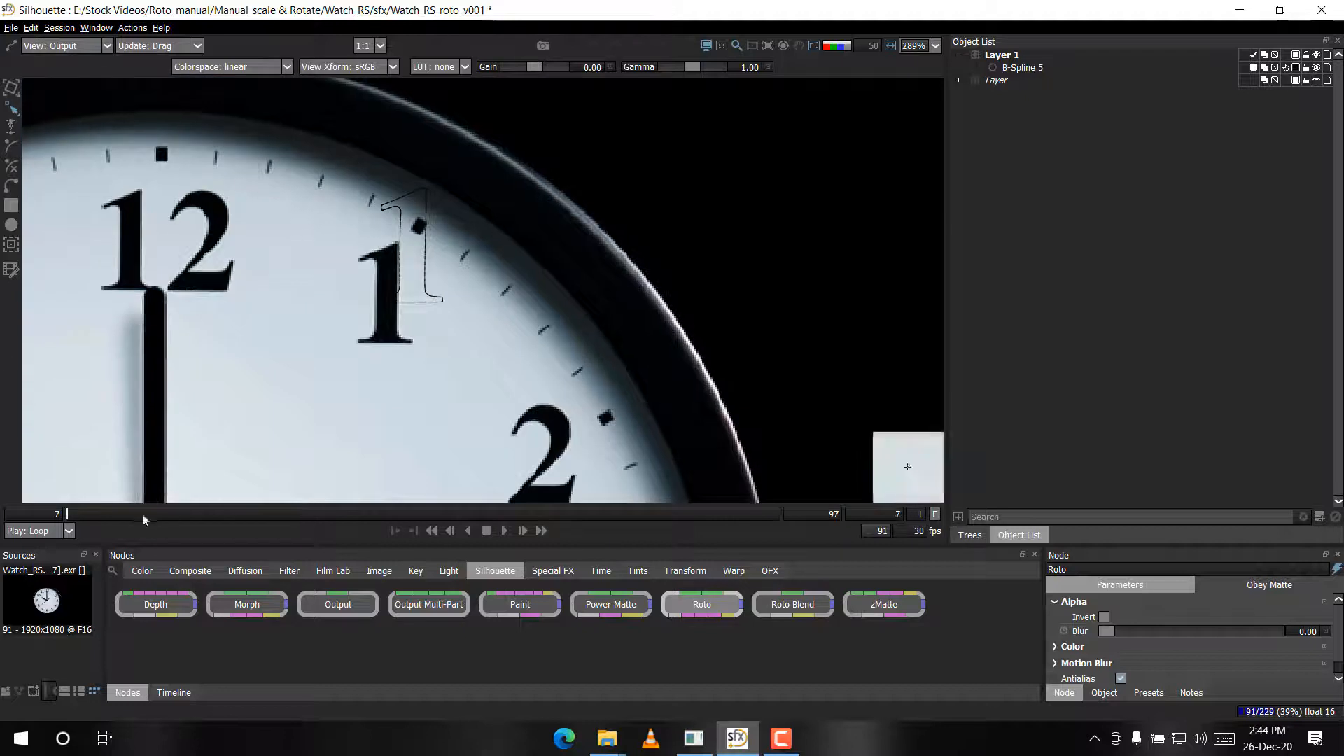
pyautogui.moveTo(416, 266); pyautogui.dragTo(423, 242)
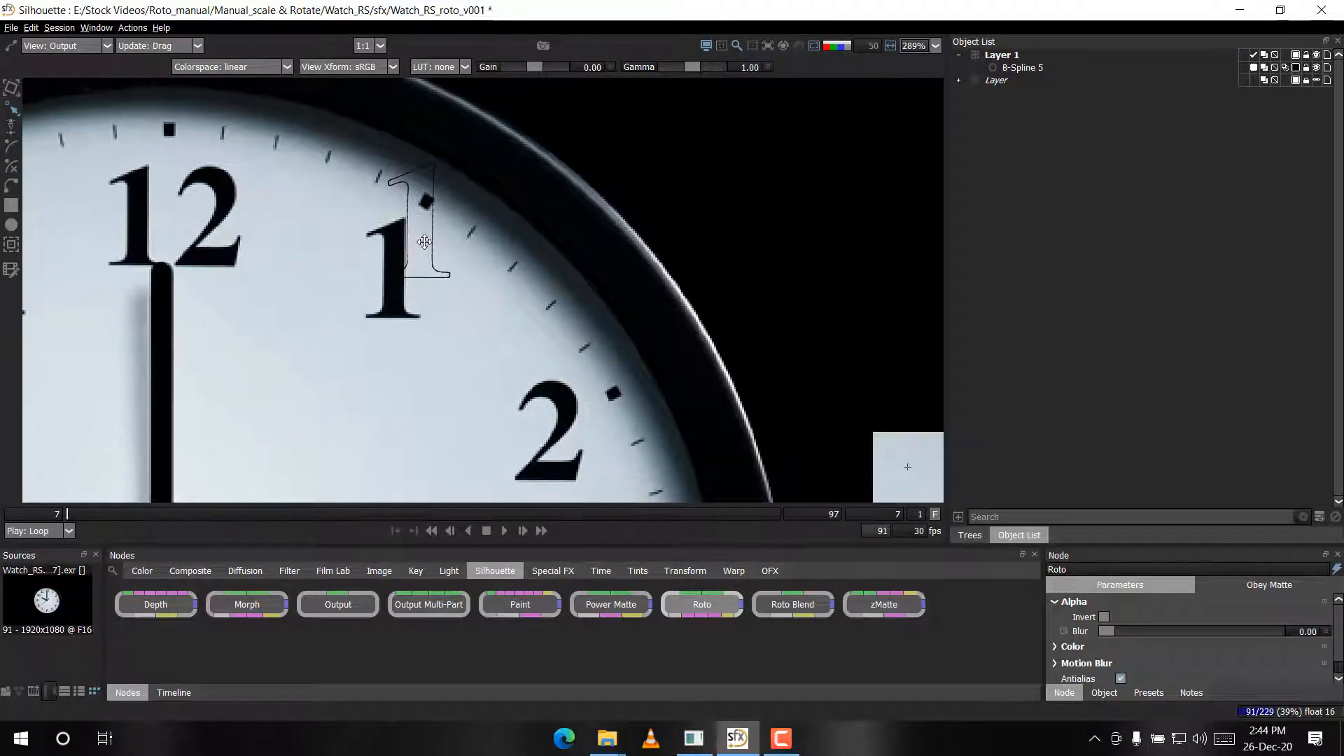
pyautogui.moveTo(690, 150); pyautogui.dragTo(198, 329)
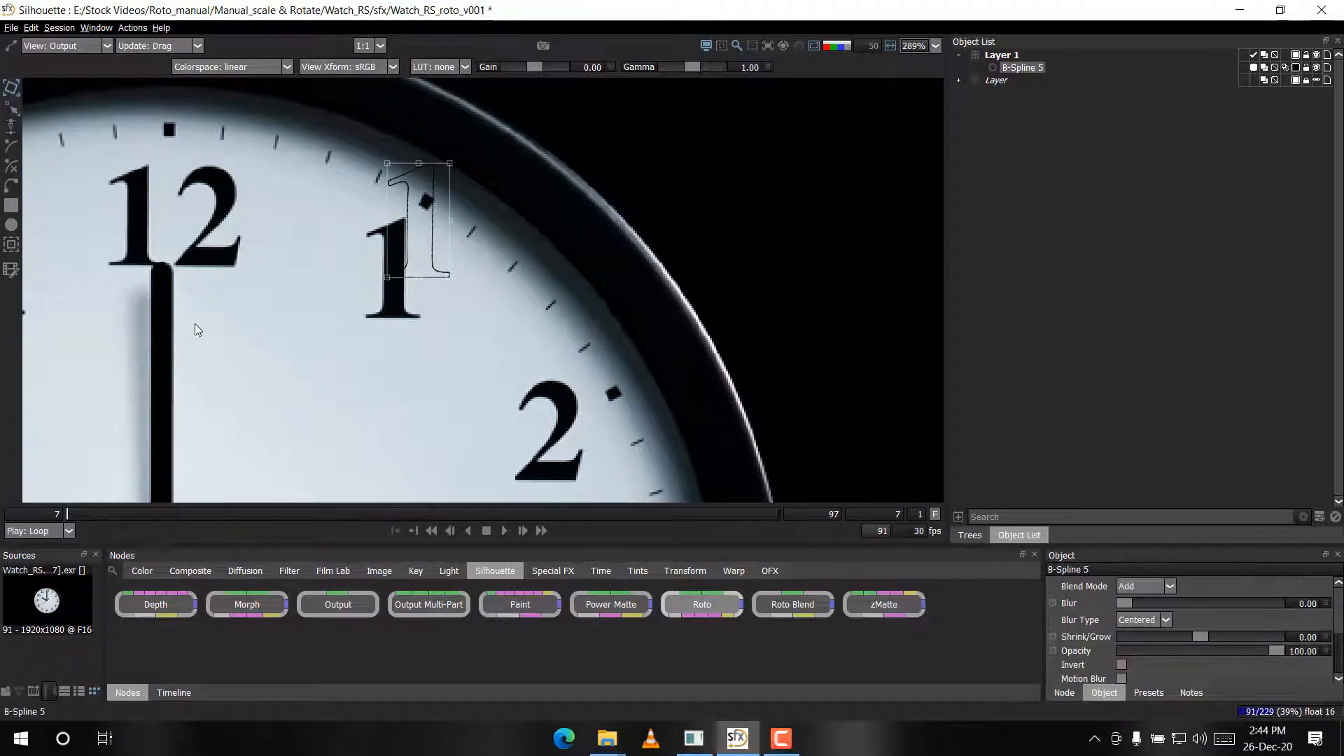
pyautogui.moveTo(448, 199); pyautogui.dragTo(435, 245)
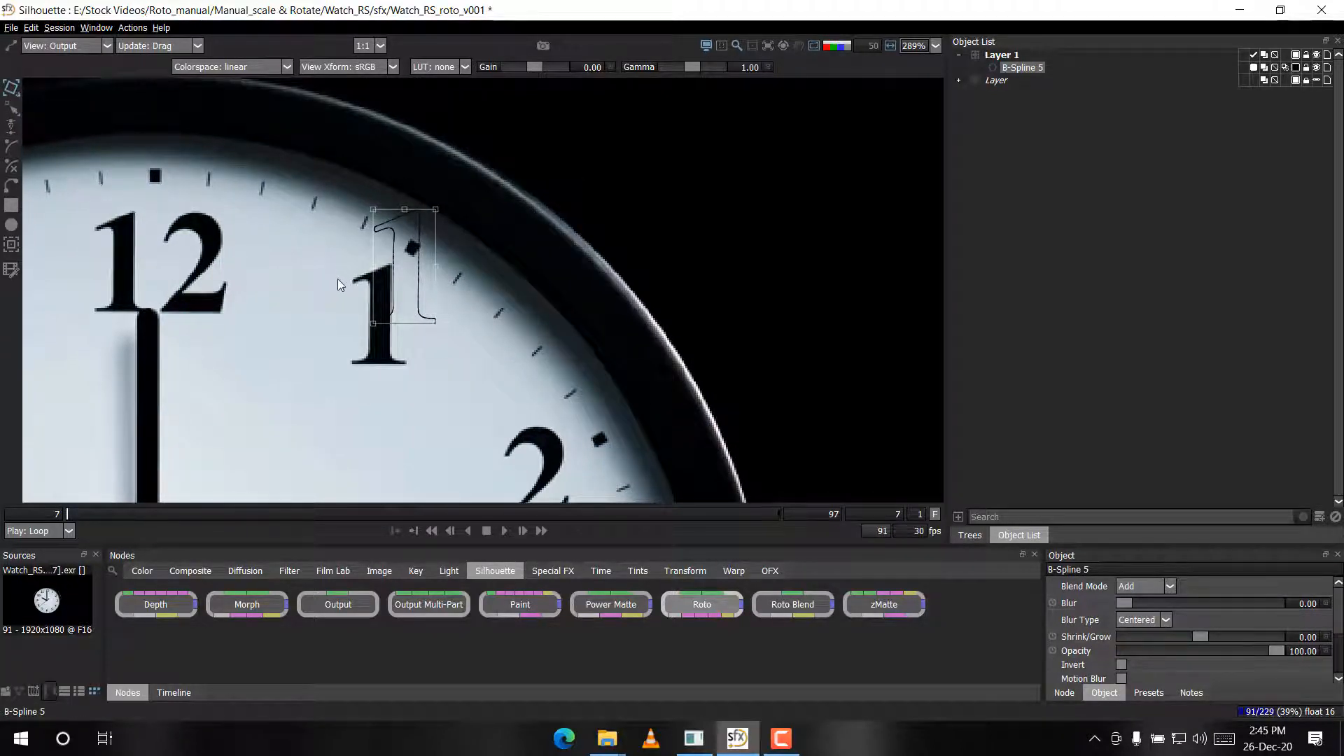
# Try to fit the shape on frame 7 by moving it over the 1 and scaling it down about its centre
pyautogui.press('q')
pyautogui.moveTo(638, 192); pyautogui.dragTo(476, 411)
pyautogui.moveTo(557, 191); pyautogui.dragTo(652, 252)
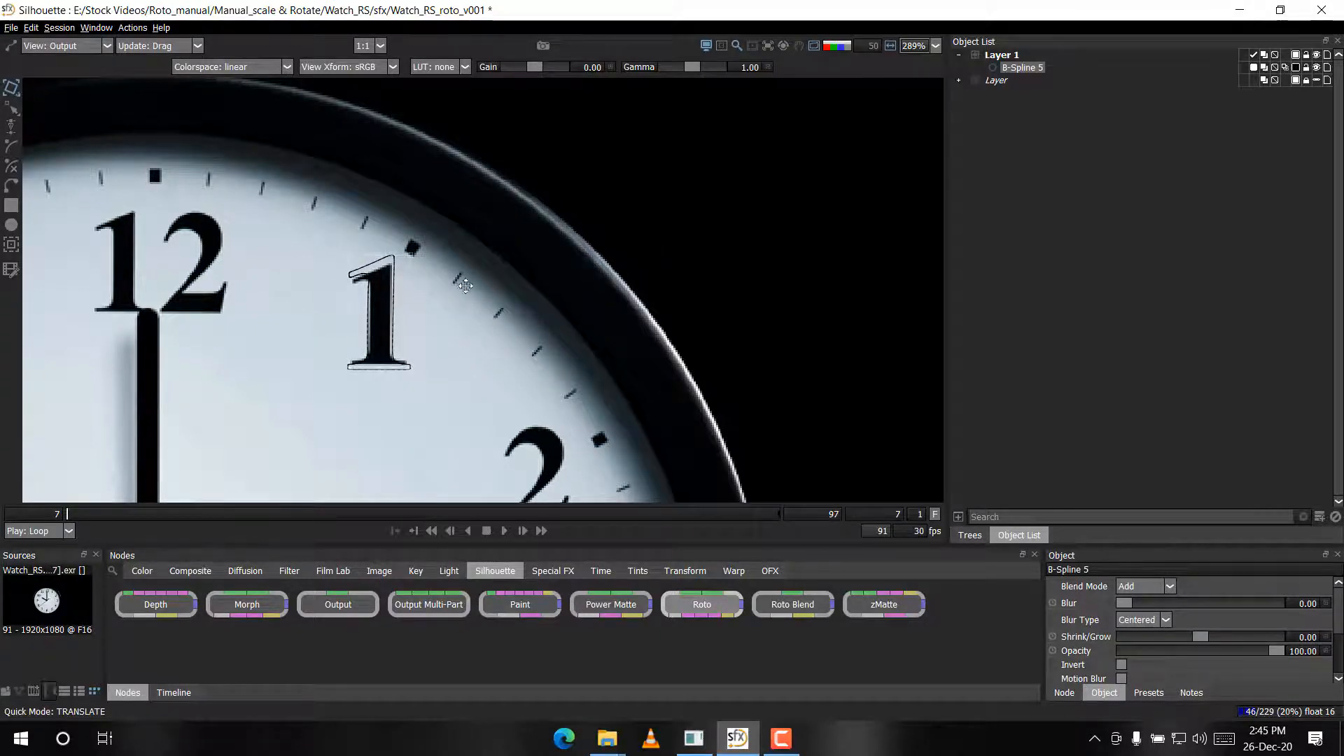
pyautogui.scroll(3, 362, 219)
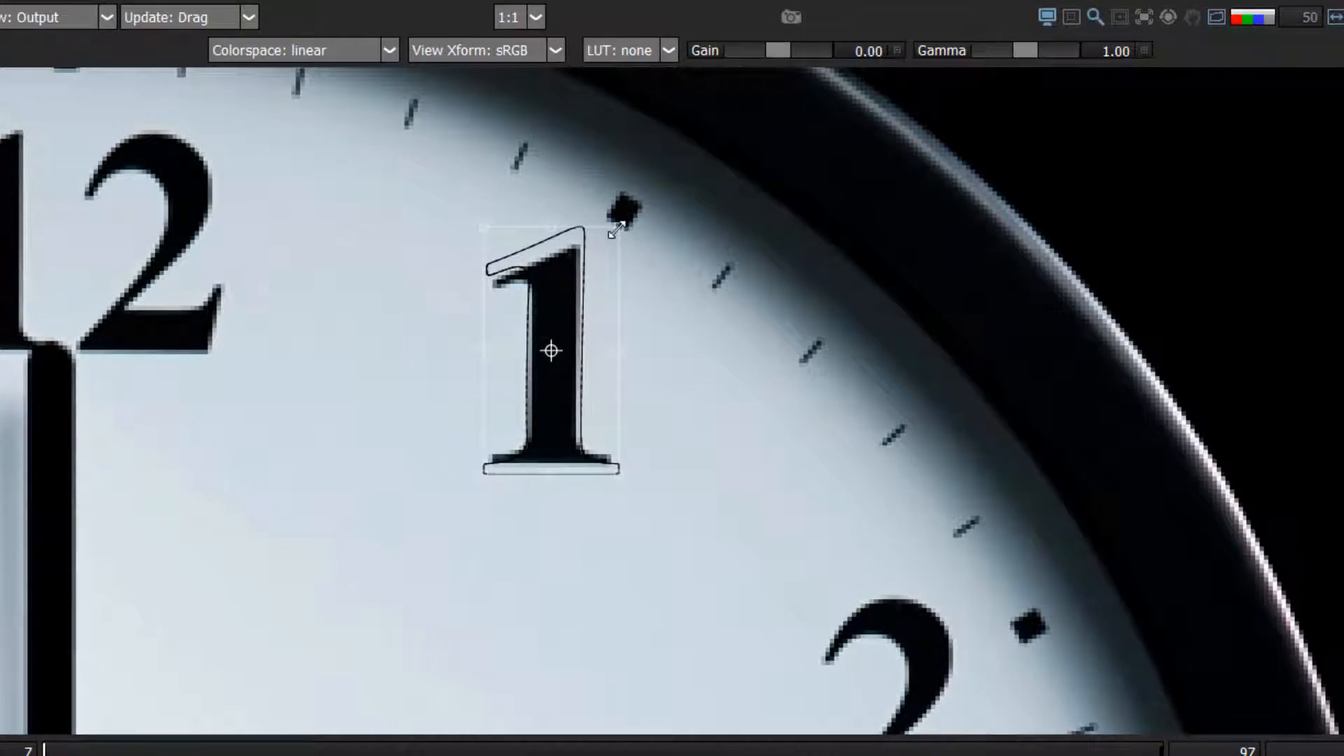
pyautogui.moveTo(620, 225); pyautogui.dragTo(607, 245)
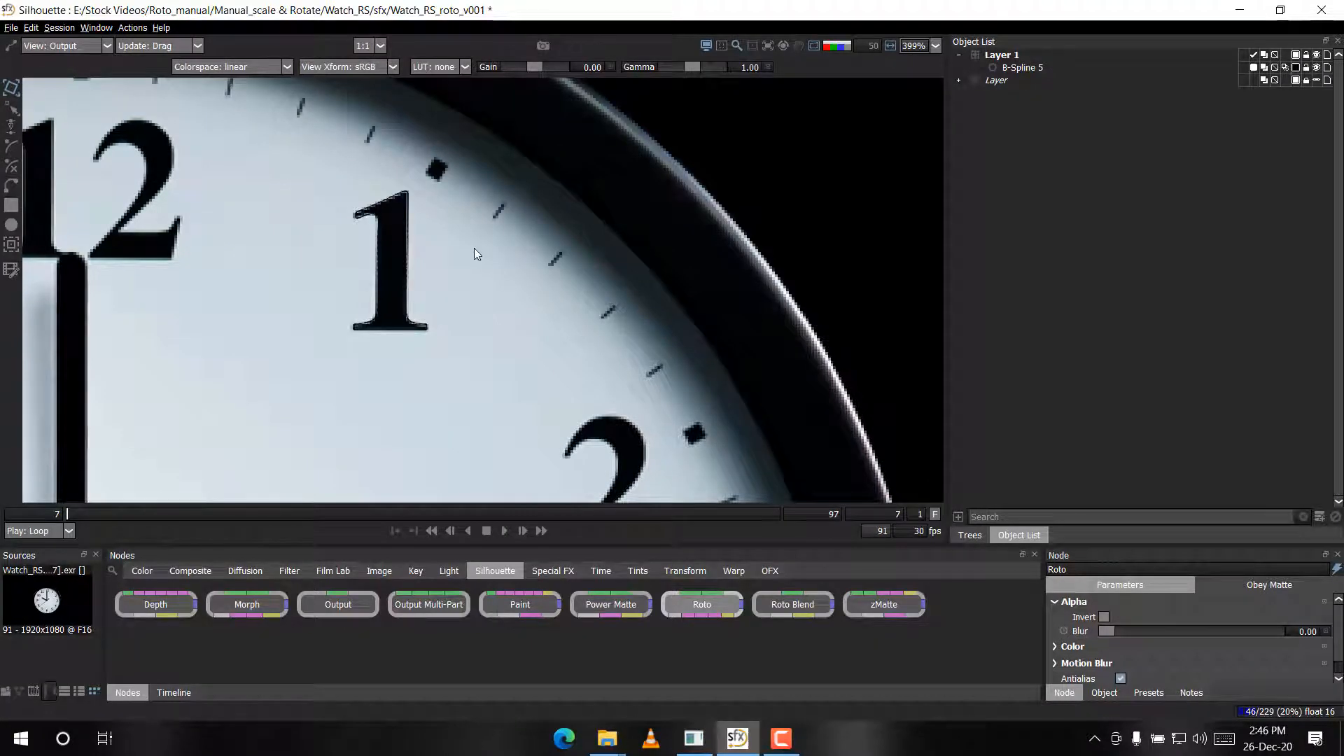
# Undo the last scaling and moves of the shape on frame 7
pyautogui.hotkey('ctrl', 'z')
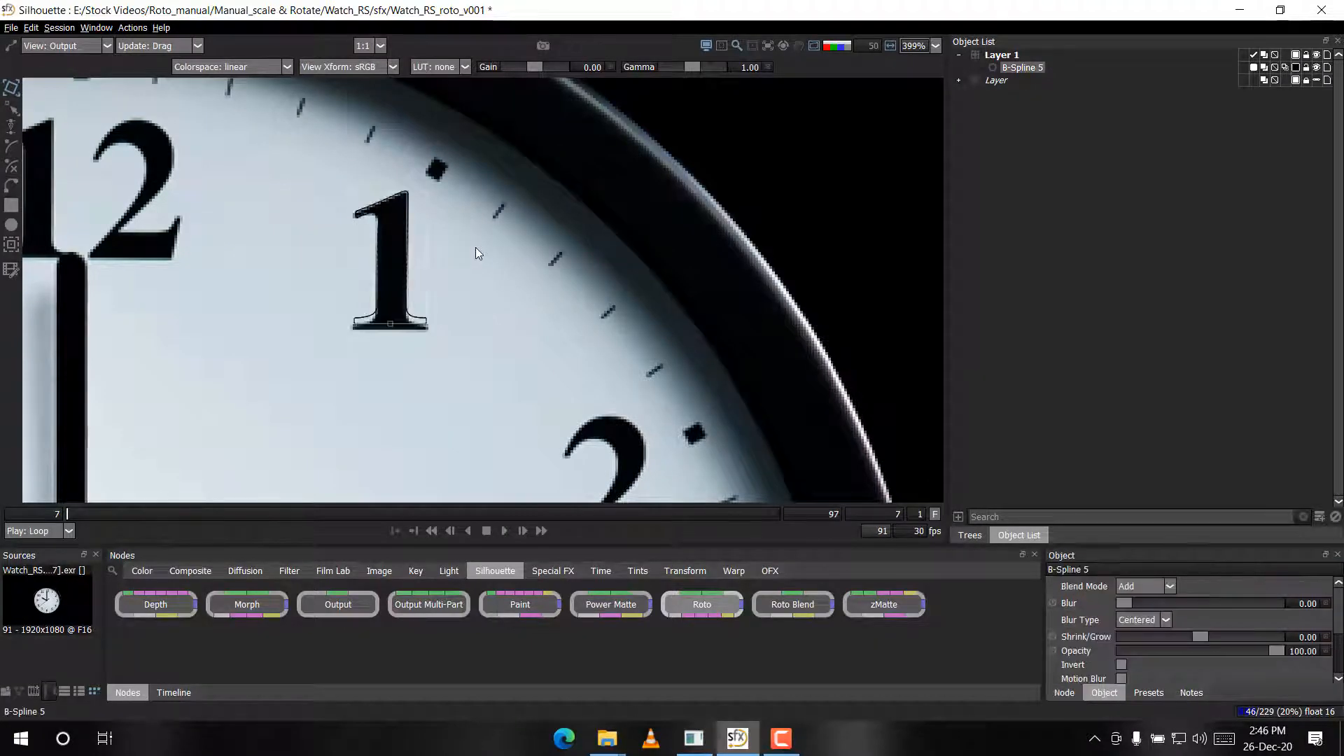
pyautogui.hotkey('ctrl', 'z')
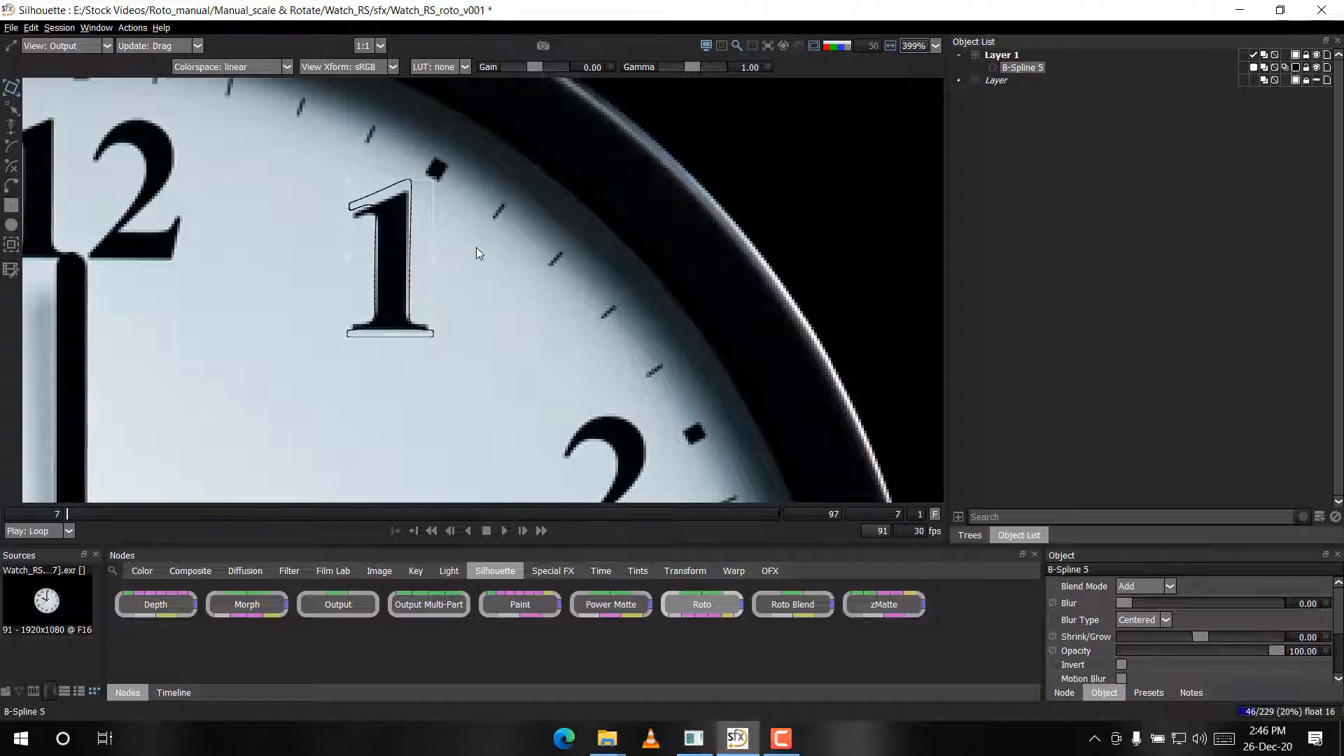
pyautogui.hotkey('ctrl', 'z')
# Move the shape level with the base of the 1 on frame 7, compare it with frame 97 and return to frame 7
pyautogui.moveTo(389, 300); pyautogui.dragTo(372, 319)
pyautogui.moveTo(453, 255); pyautogui.dragTo(416, 322)
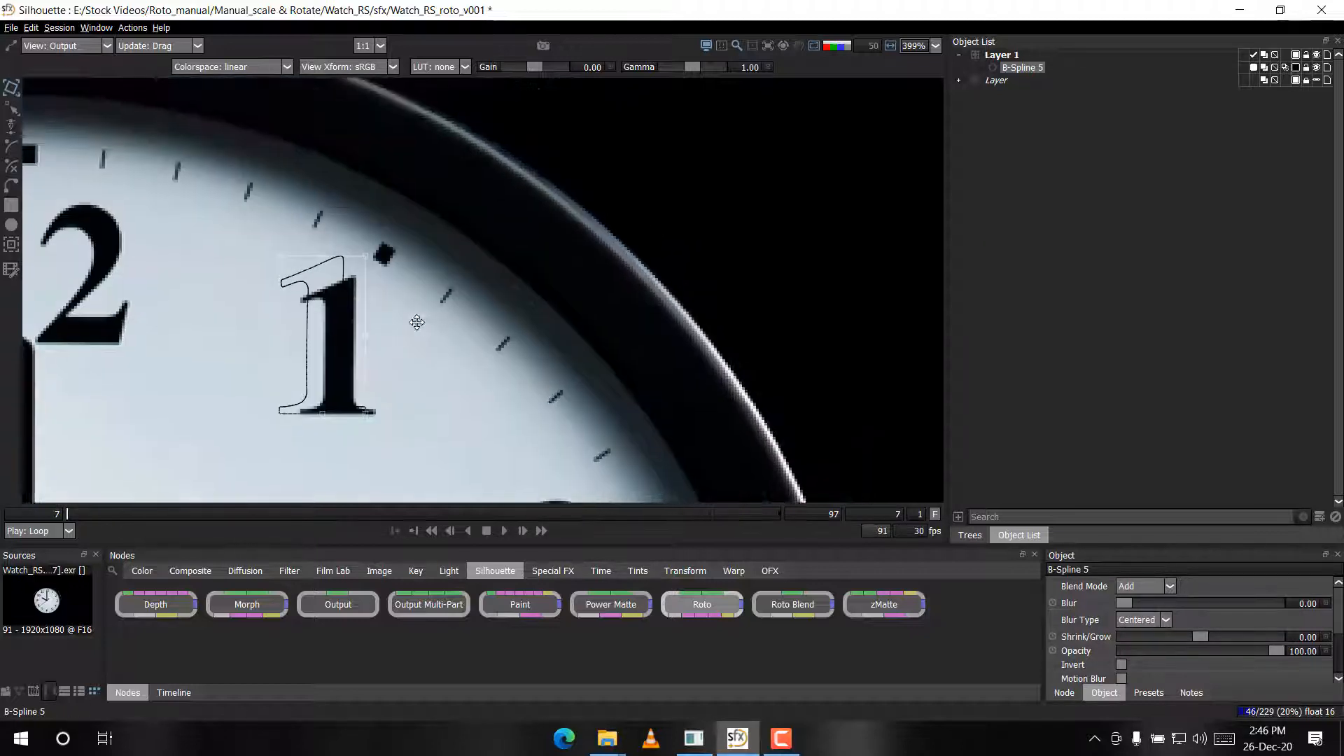
pyautogui.scroll(-1, 276, 294)
pyautogui.press('End')
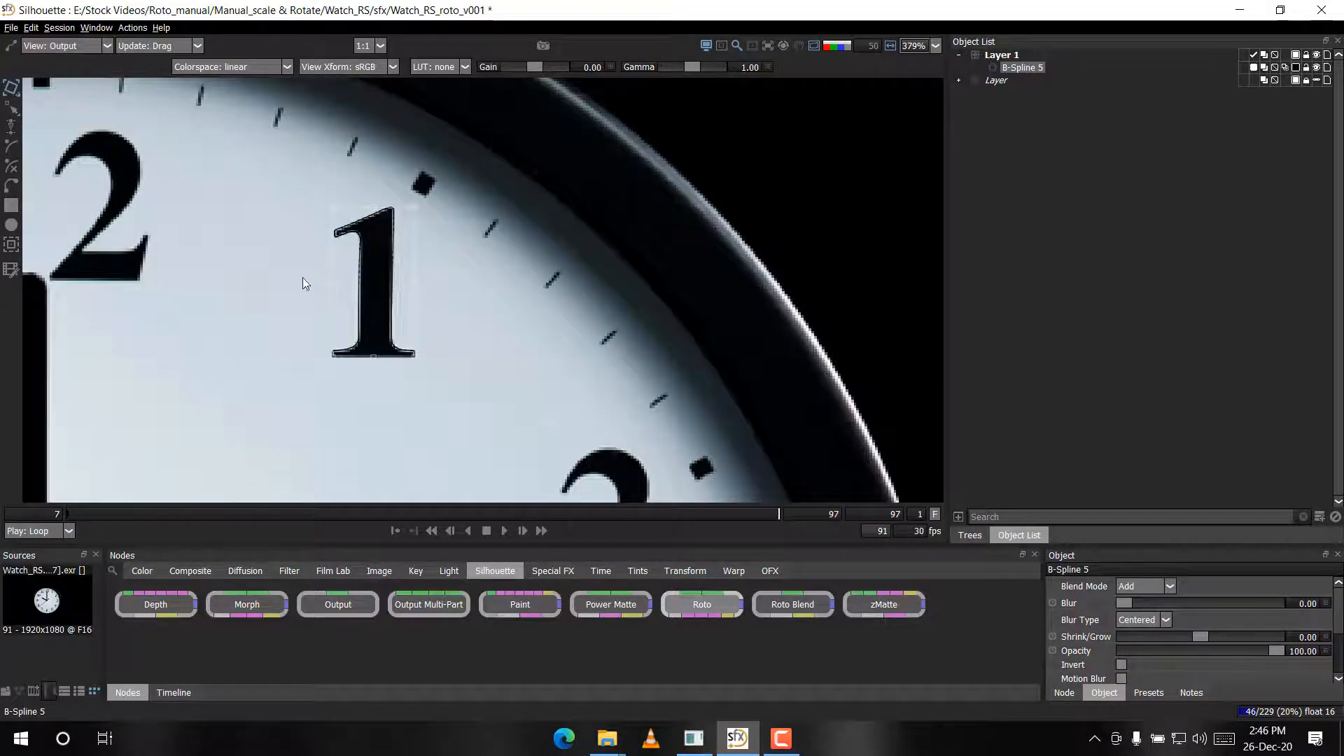
pyautogui.press('Home')
pyautogui.scroll(1, 432, 231)
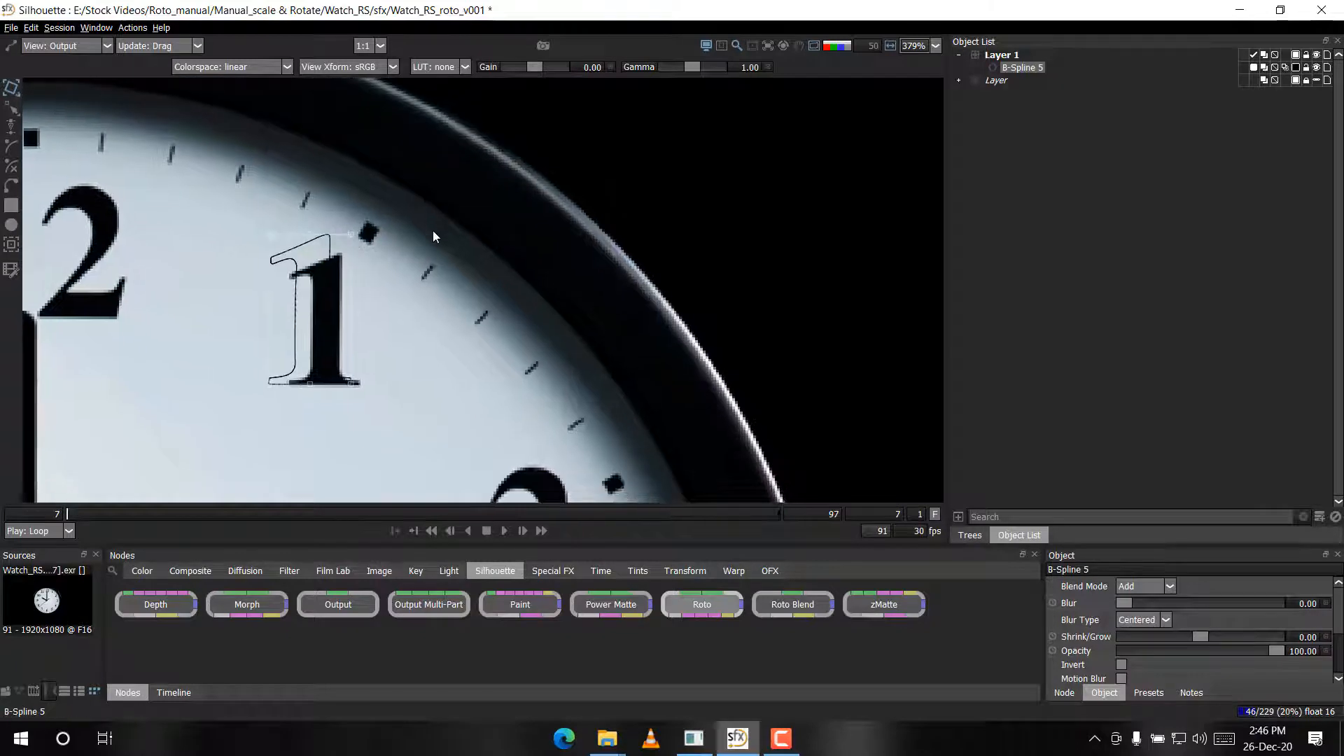
# Move the shape on frame 7 so its right side lines up with the right side of the 1
pyautogui.moveTo(450, 252); pyautogui.dragTo(524, 322)
pyautogui.moveTo(365, 337); pyautogui.dragTo(367, 287)
pyautogui.scroll(1, 327, 249)
pyautogui.moveTo(297, 187); pyautogui.dragTo(300, 252)
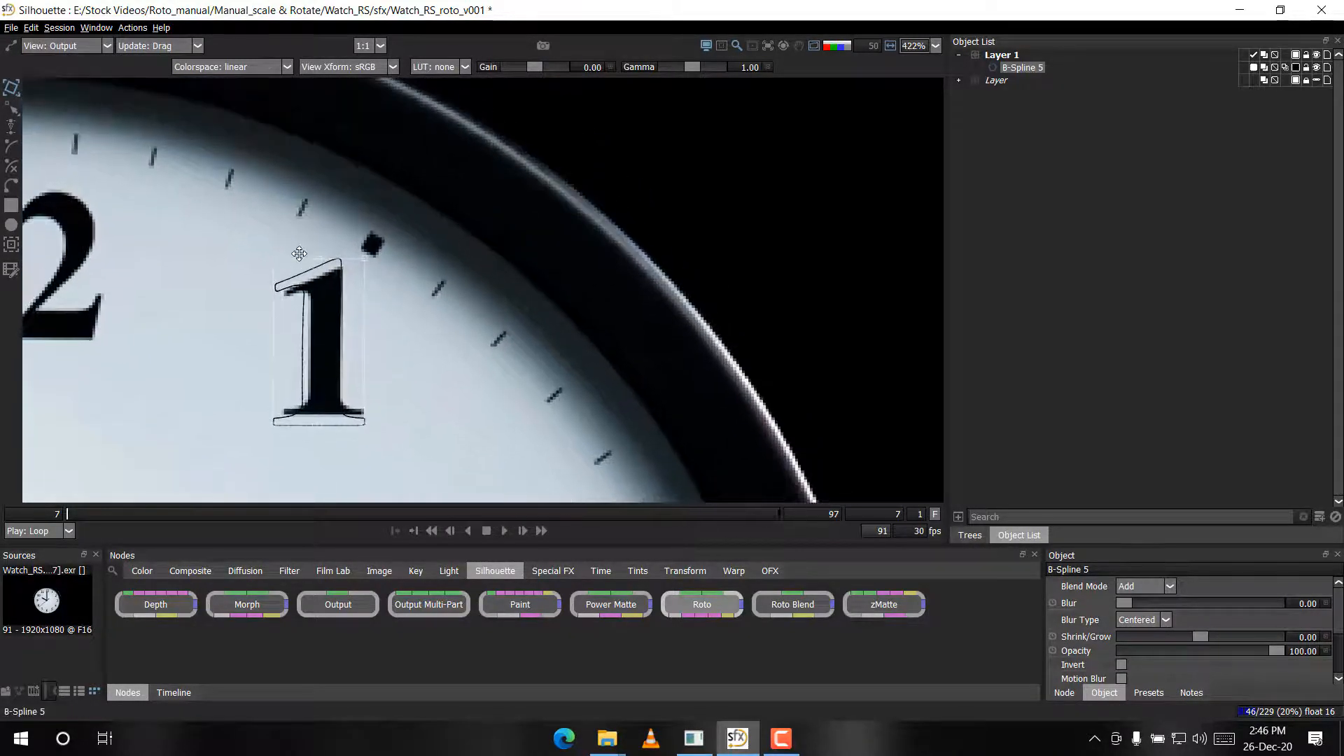
# Move the shape up so the right end of its base sits on the right end of the 1's base
pyautogui.scroll(2, 300, 252)
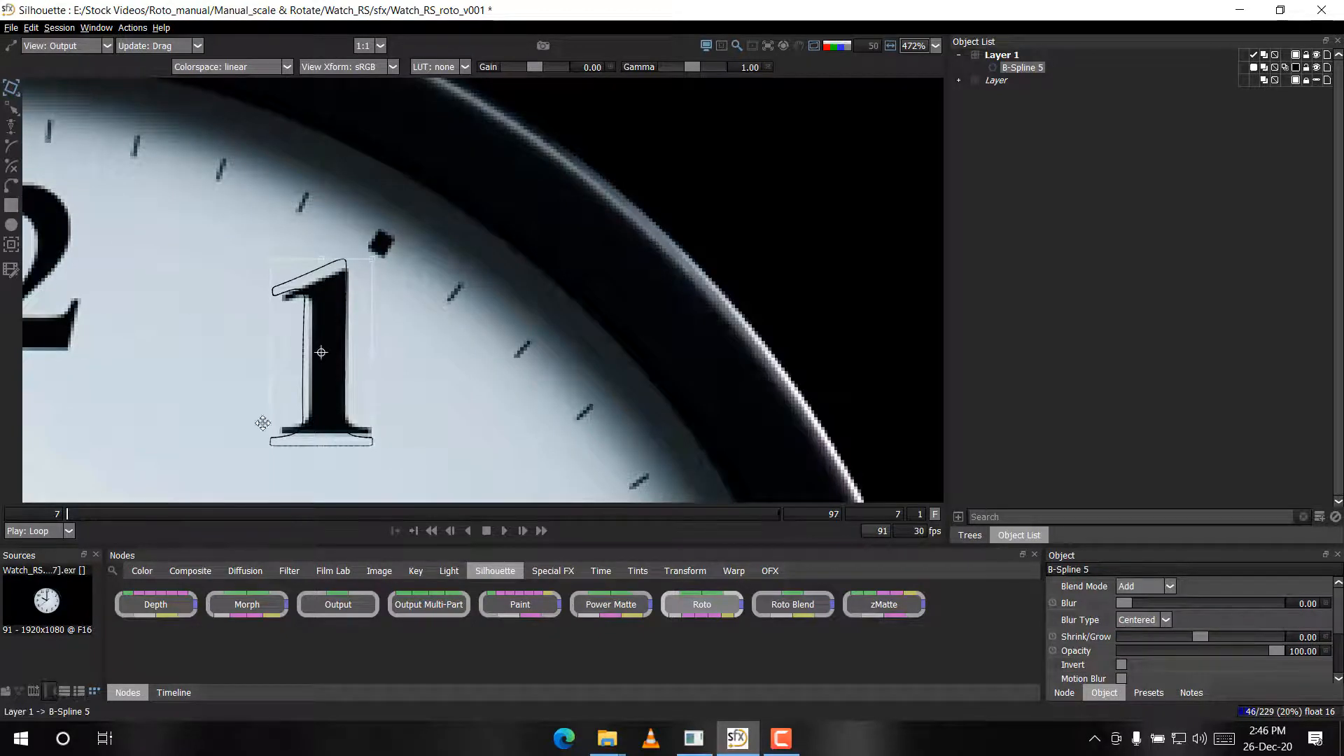
pyautogui.scroll(1, 384, 339)
pyautogui.moveTo(391, 494); pyautogui.dragTo(348, 406)
pyautogui.scroll(4, 331, 332)
pyautogui.scroll(5, 299, 362)
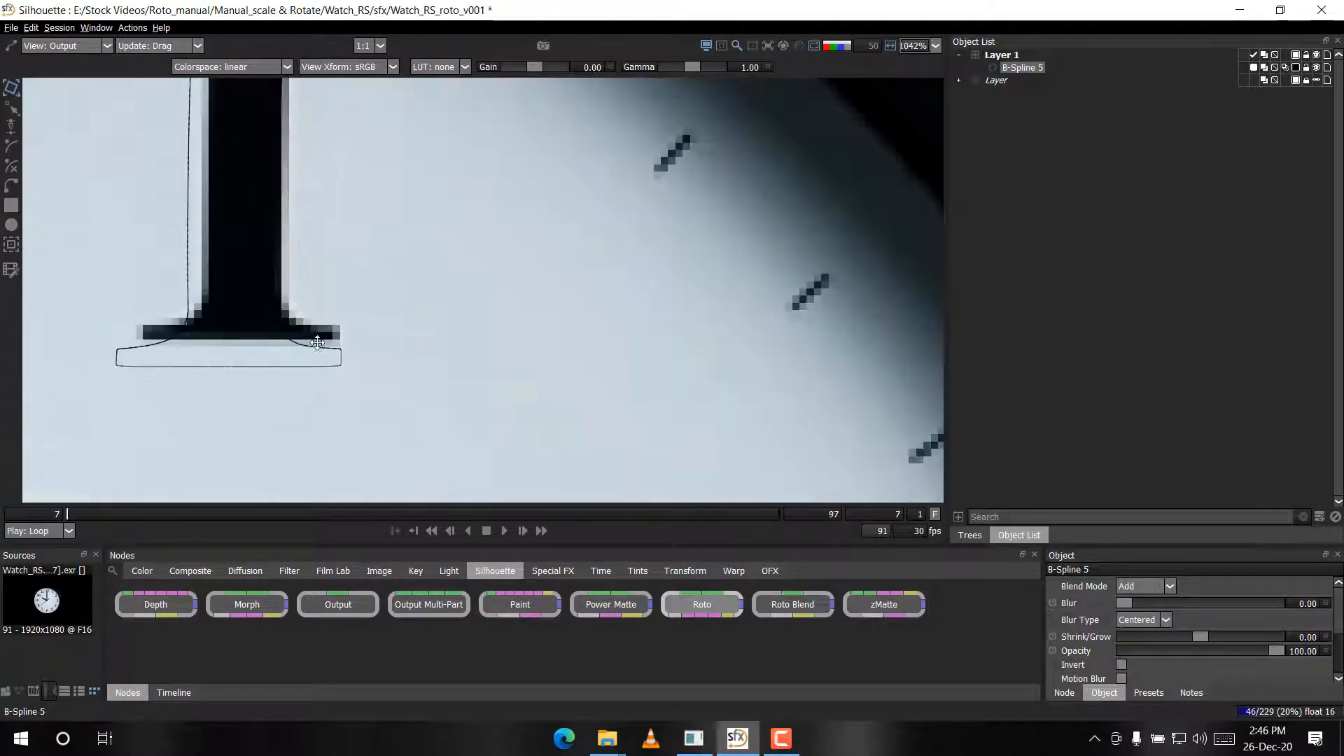
pyautogui.moveTo(465, 420); pyautogui.dragTo(418, 144)
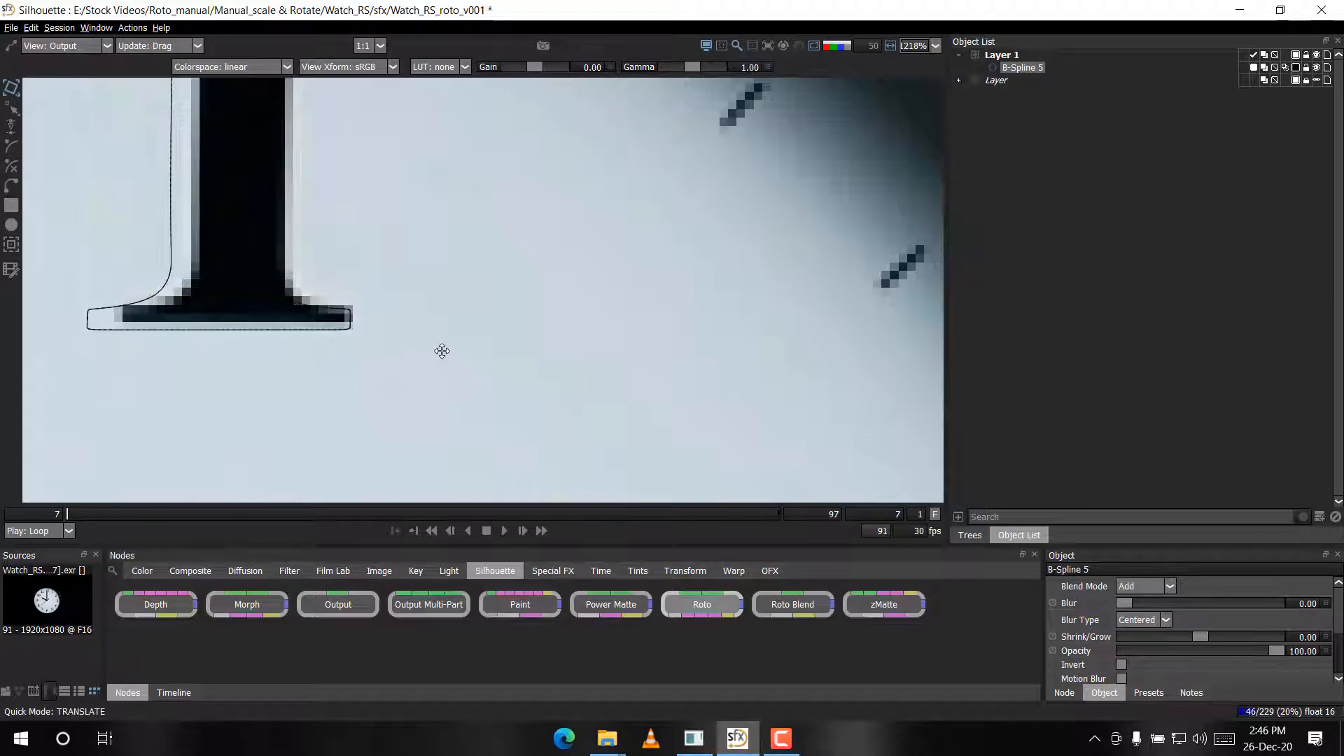
pyautogui.scroll(2, 434, 329)
pyautogui.moveTo(427, 366); pyautogui.dragTo(432, 345)
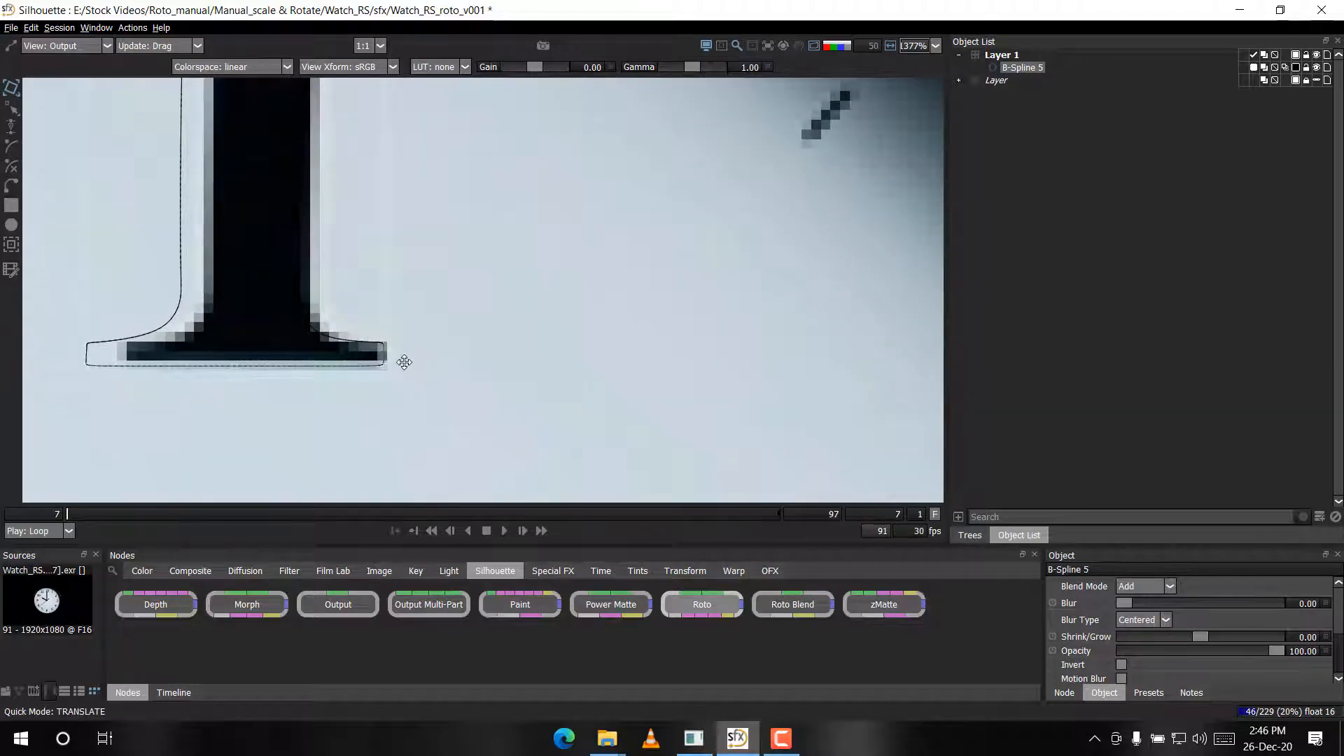
# Fine-tune the shape's position at pixel level so its lower right corner matches the corner of the 1's base
pyautogui.scroll(6, 405, 362)
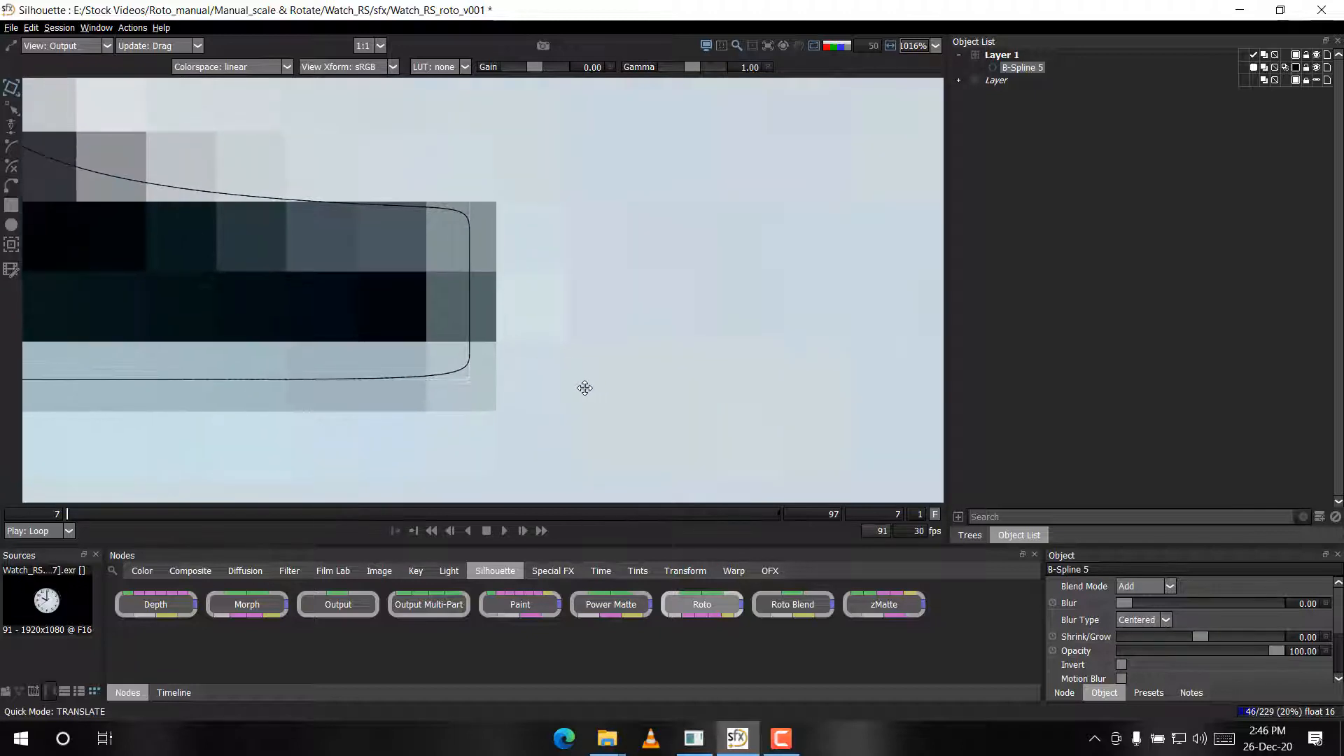
pyautogui.moveTo(585, 388); pyautogui.dragTo(573, 385)
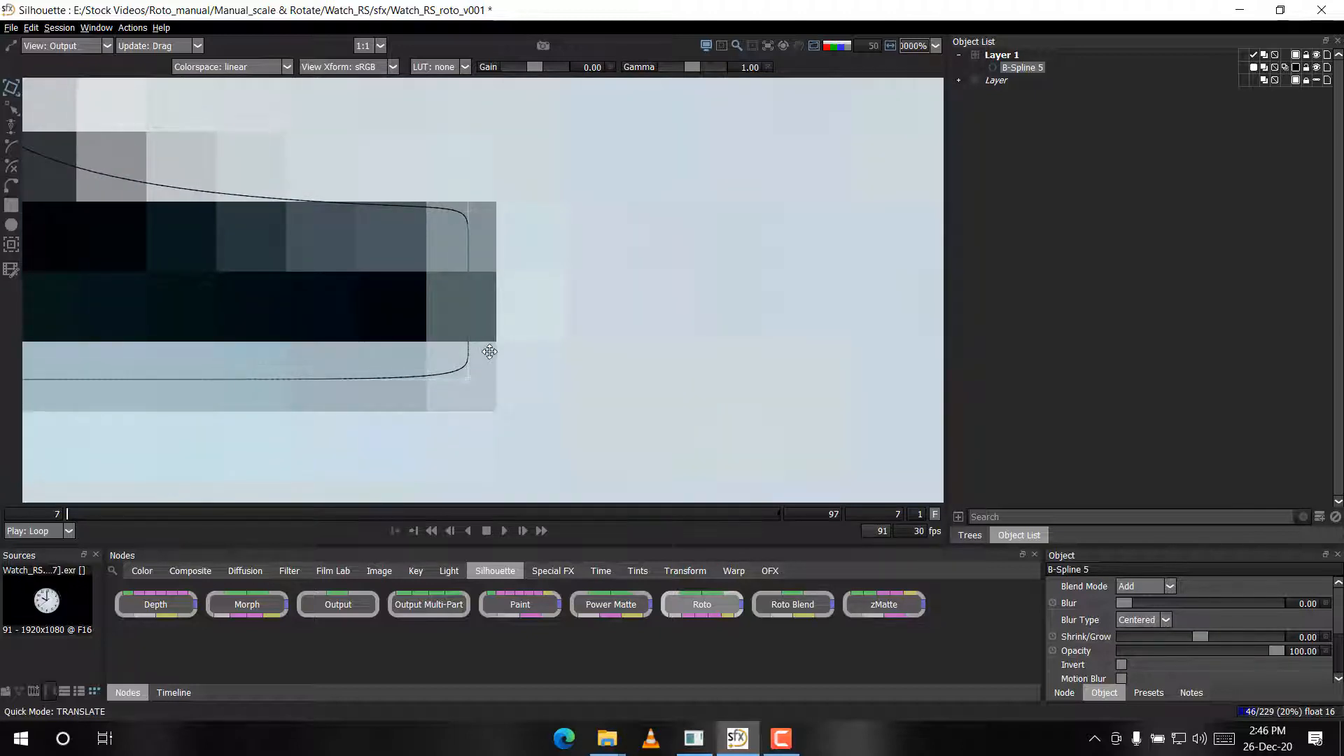
pyautogui.scroll(-1, 489, 351)
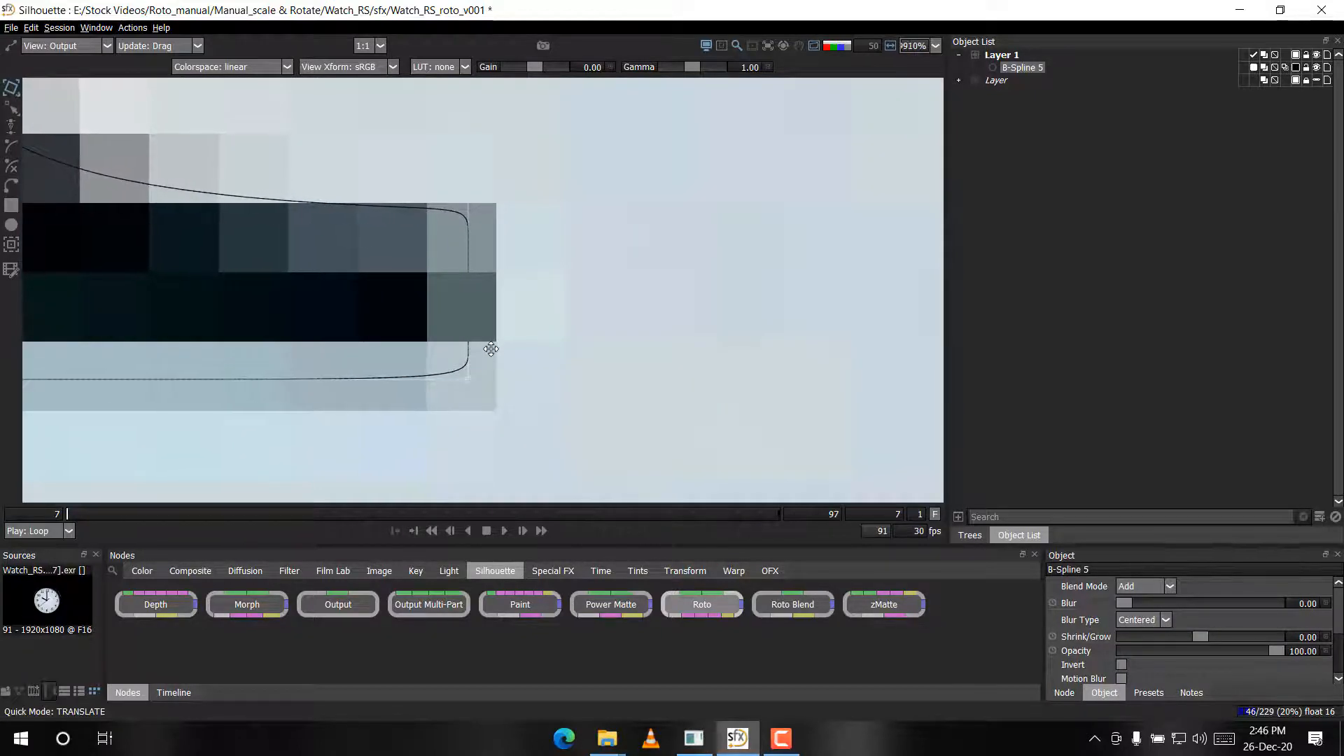
pyautogui.scroll(1, 491, 349)
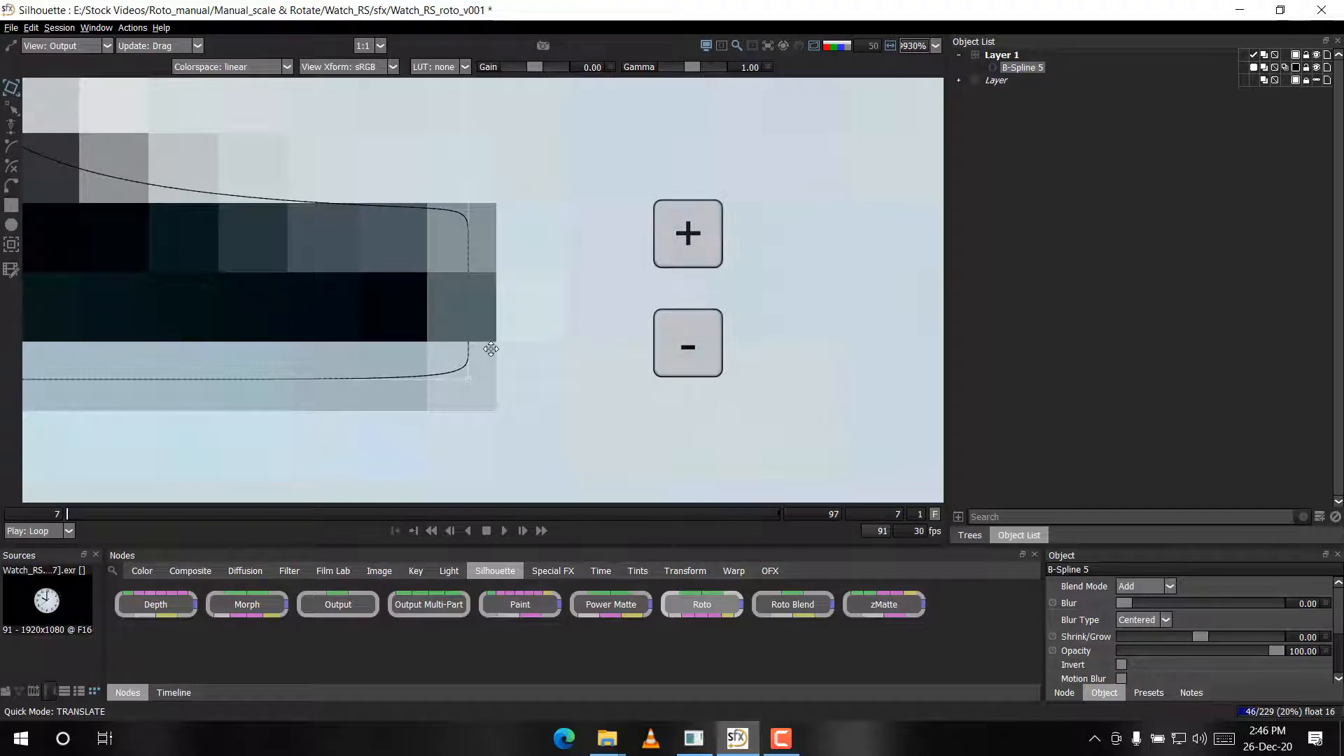
pyautogui.scroll(-1, 489, 350)
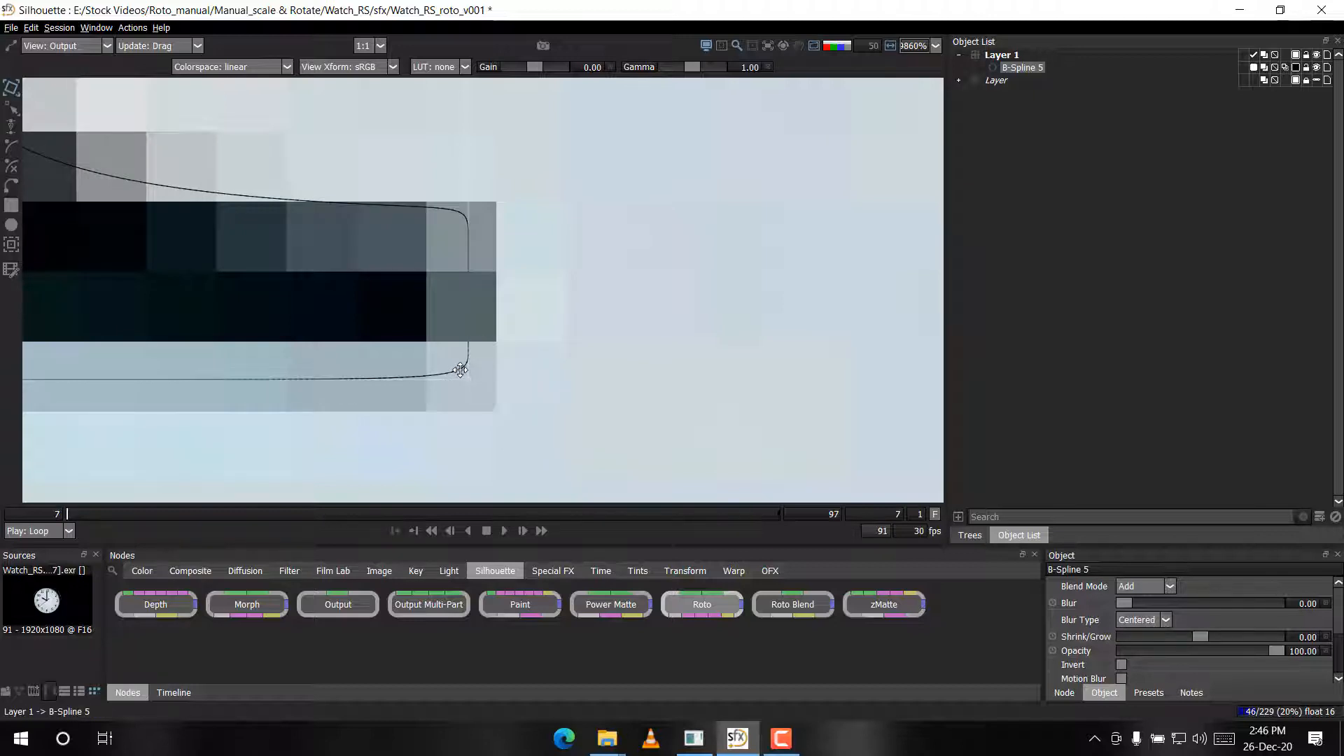
# Set the transform pivot on the base's lower right corner and scale the shape down uniformly to fit the 1
pyautogui.press('e')
pyautogui.press('e')
pyautogui.scroll(-5, 462, 354)
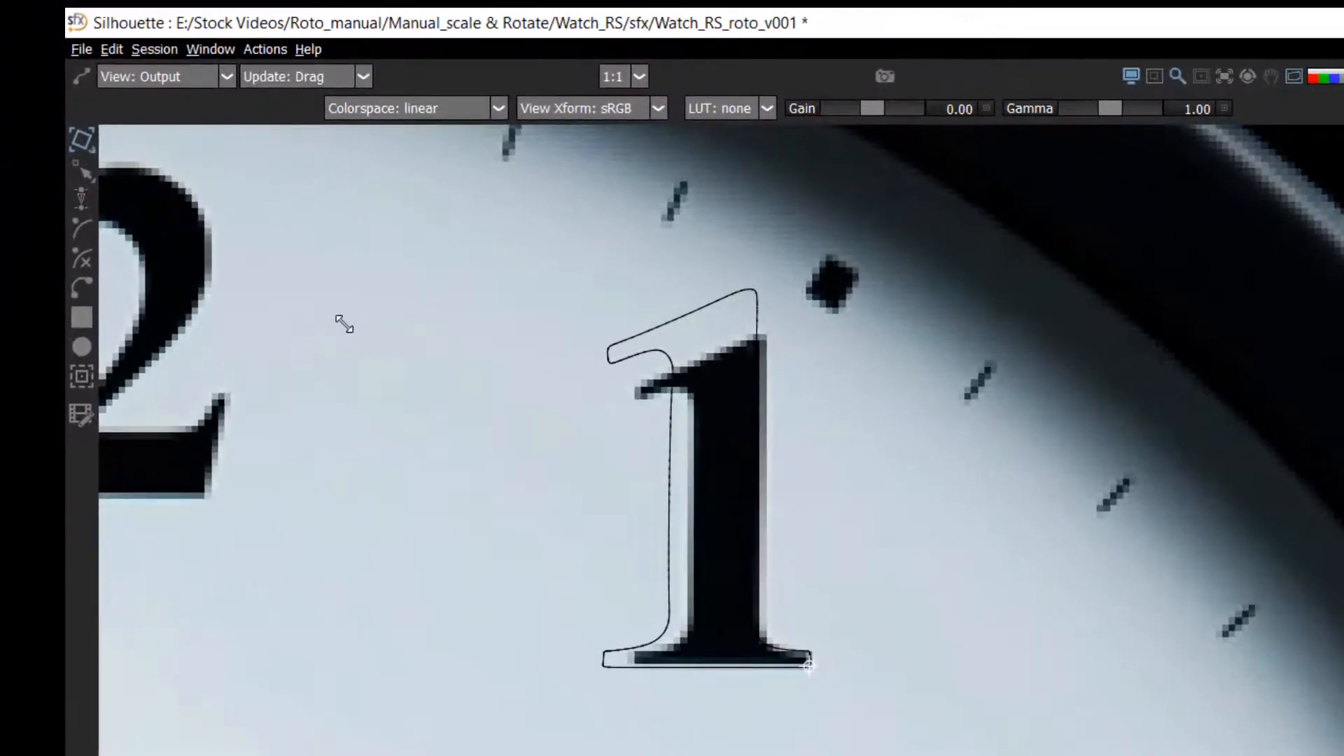
pyautogui.moveTo(419, 448); pyautogui.dragTo(462, 476)
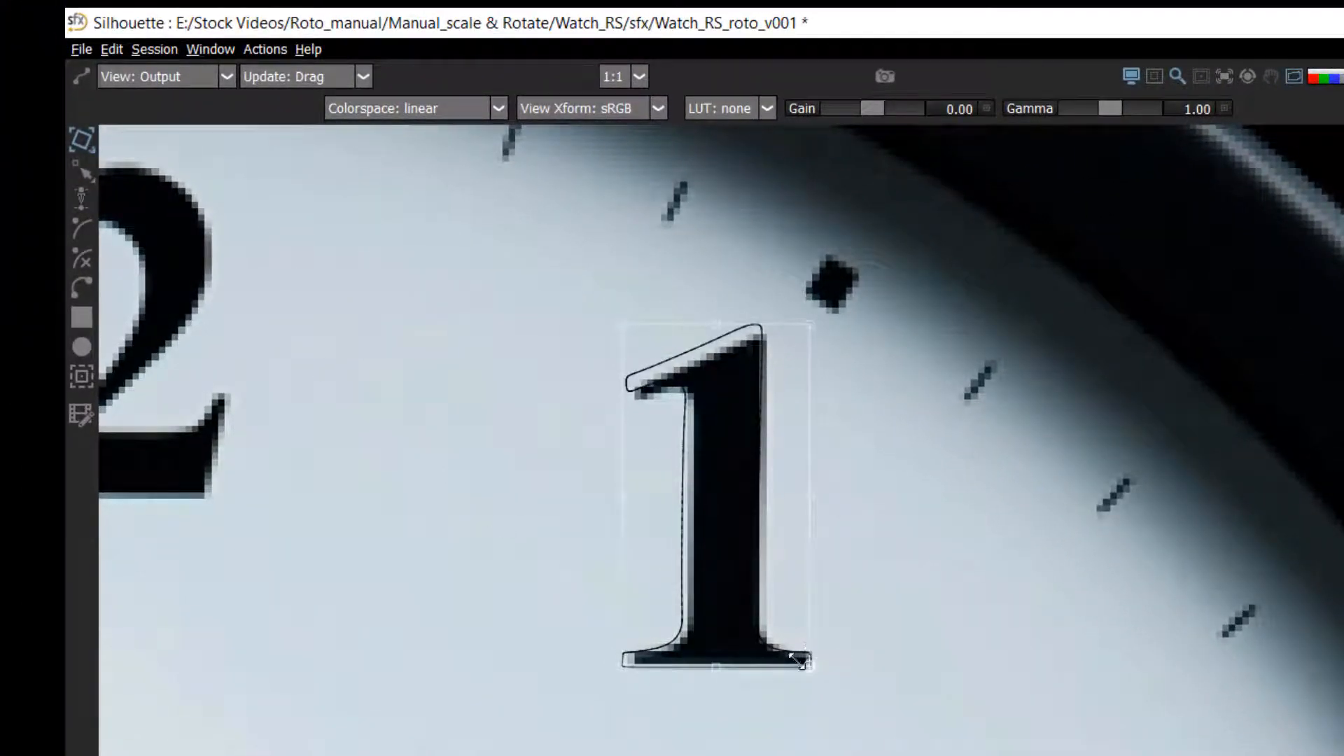
pyautogui.moveTo(490, 410); pyautogui.dragTo(402, 485)
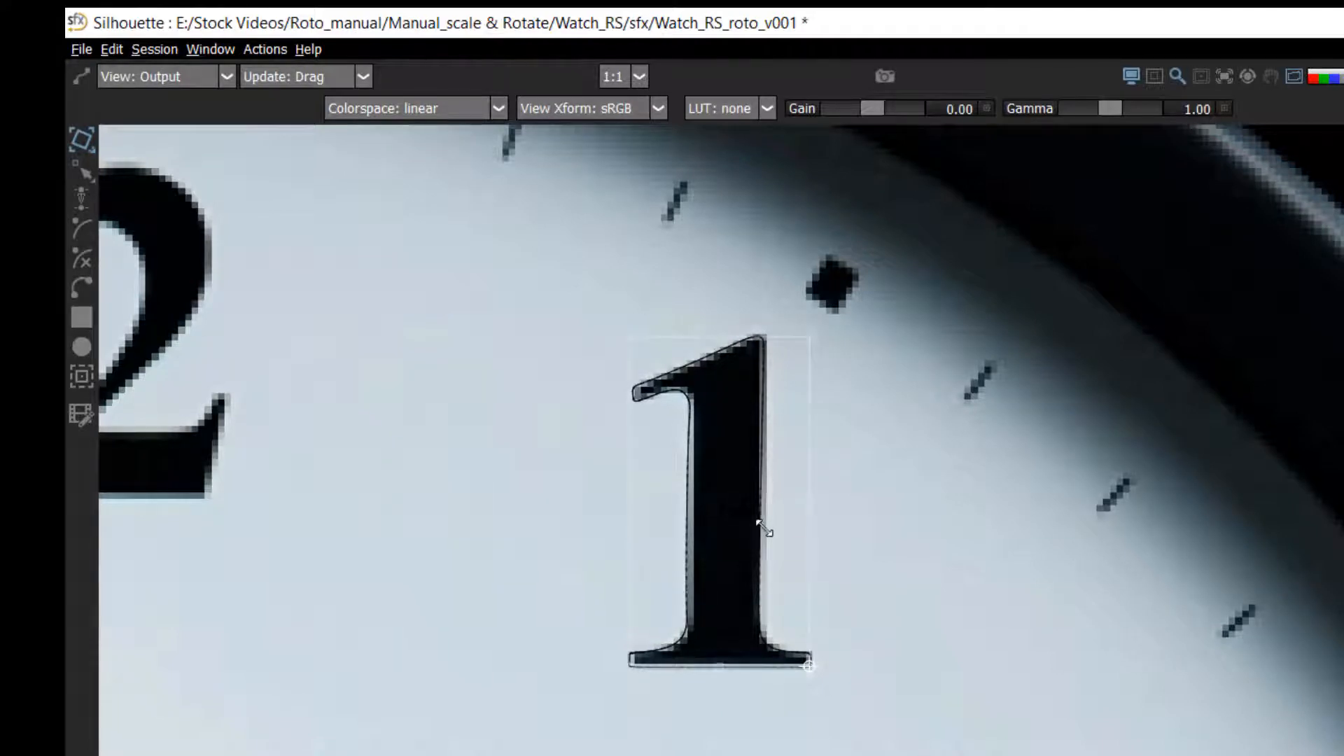
# Nudge the upper and lower control points on the left edge of the 1's stem to the right to fit the numeral
pyautogui.scroll(2, 765, 535)
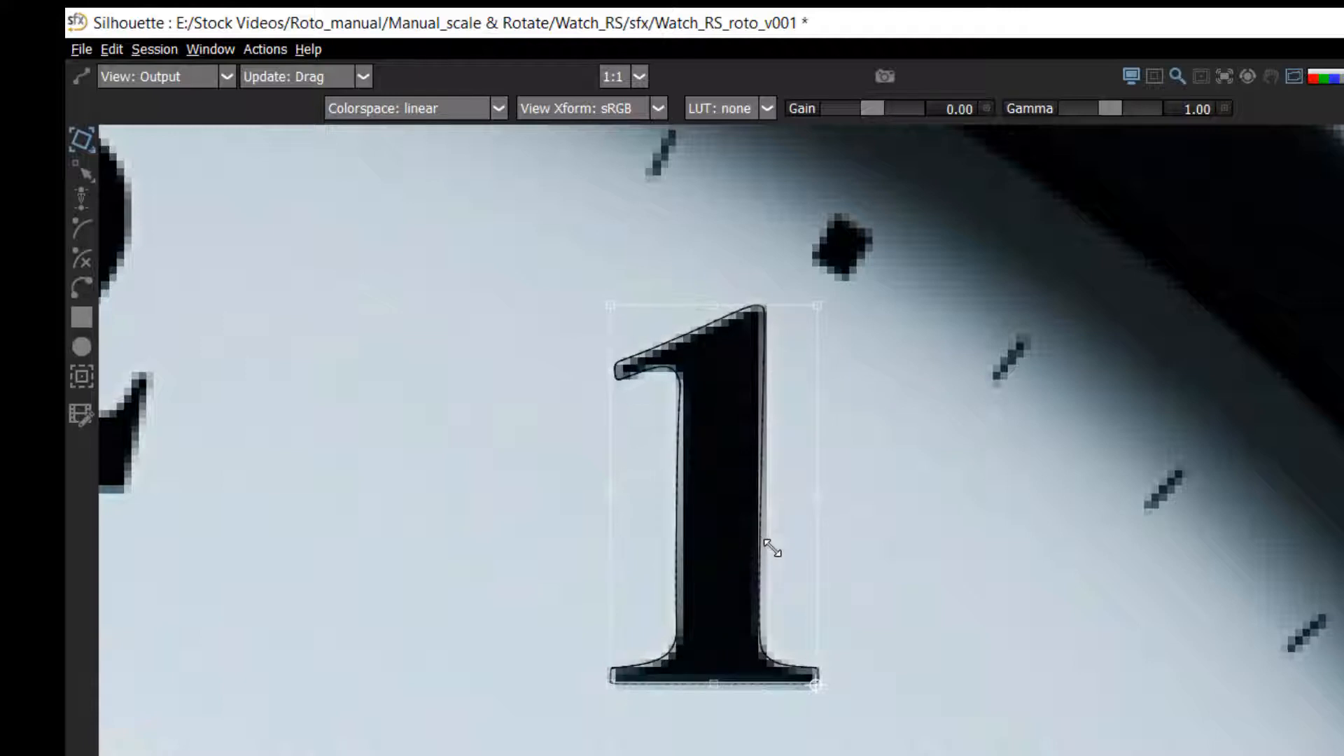
pyautogui.scroll(3, 700, 426)
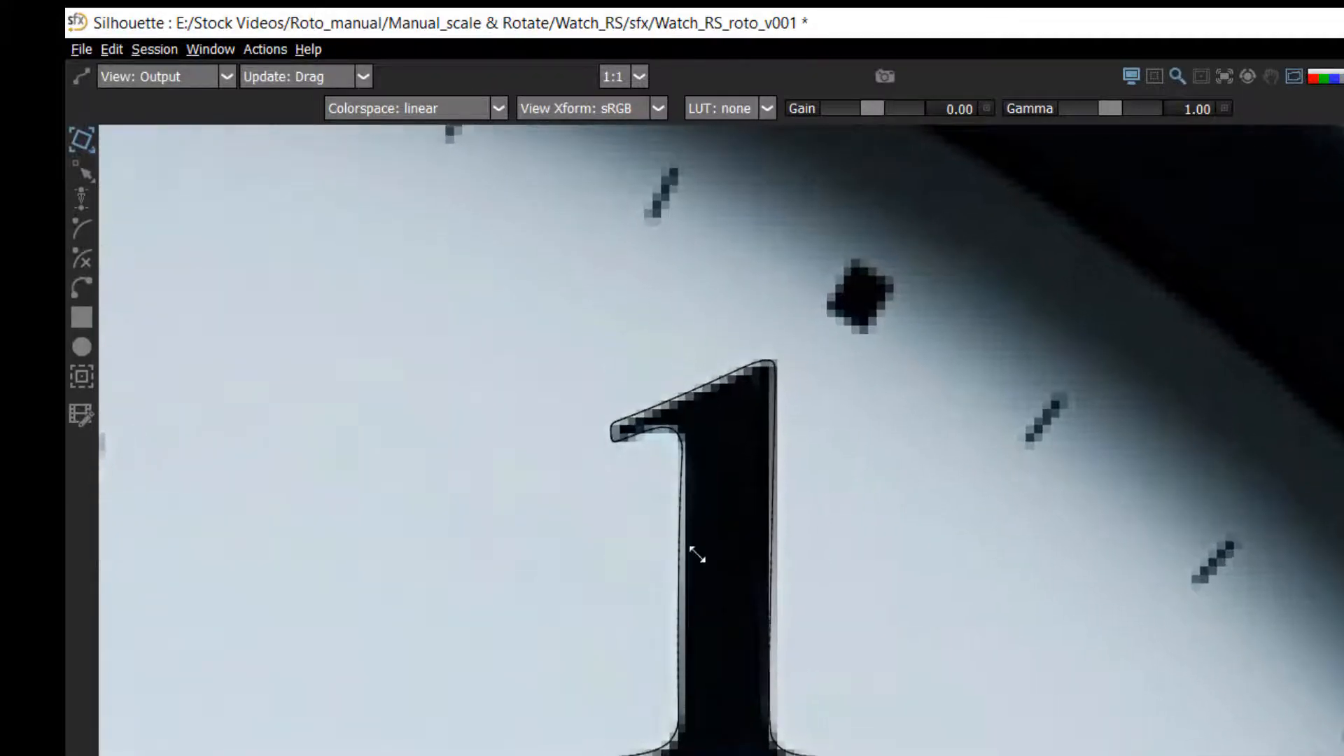
pyautogui.press('r')
pyautogui.moveTo(698, 555); pyautogui.dragTo(722, 494)
pyautogui.scroll(1, 704, 303)
pyautogui.moveTo(734, 353); pyautogui.dragTo(746, 275)
pyautogui.press('Right')
pyautogui.press('Right')
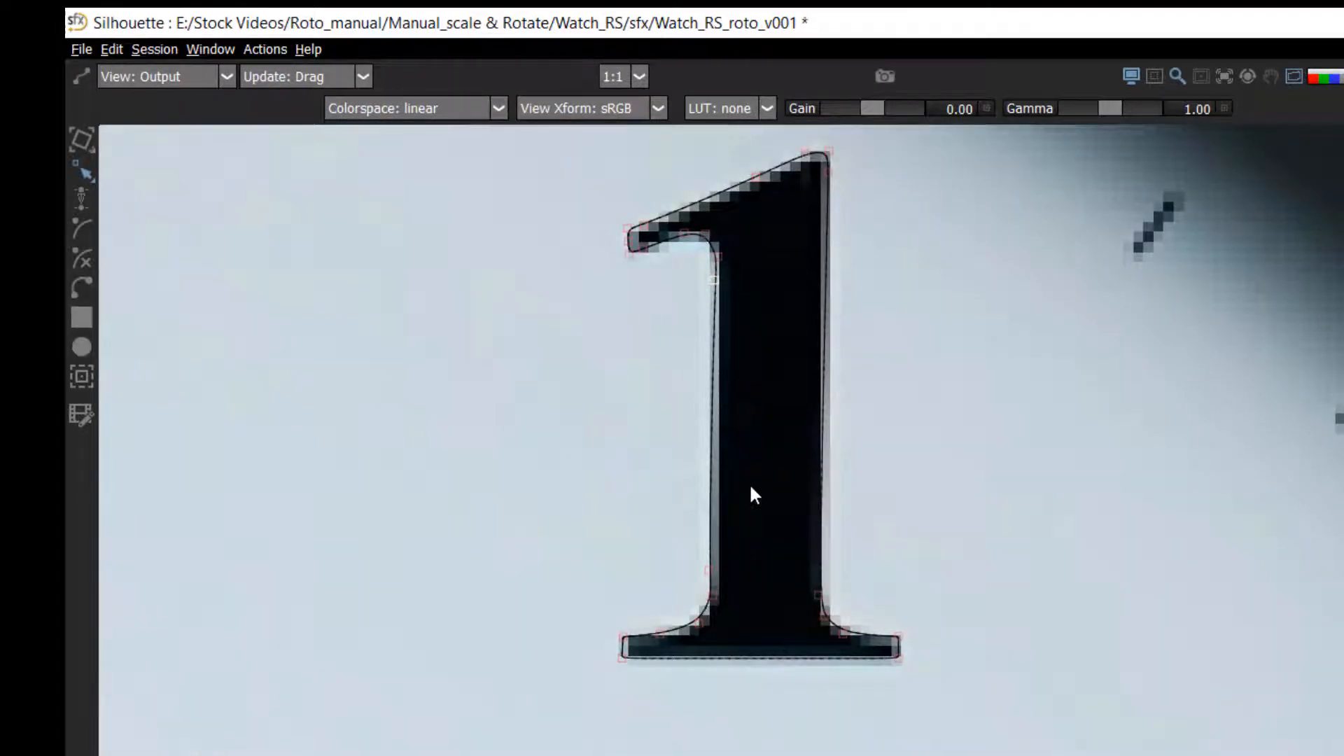
pyautogui.moveTo(734, 549); pyautogui.dragTo(687, 590)
pyautogui.press('Right')
pyautogui.press('Right')
pyautogui.press('Right')
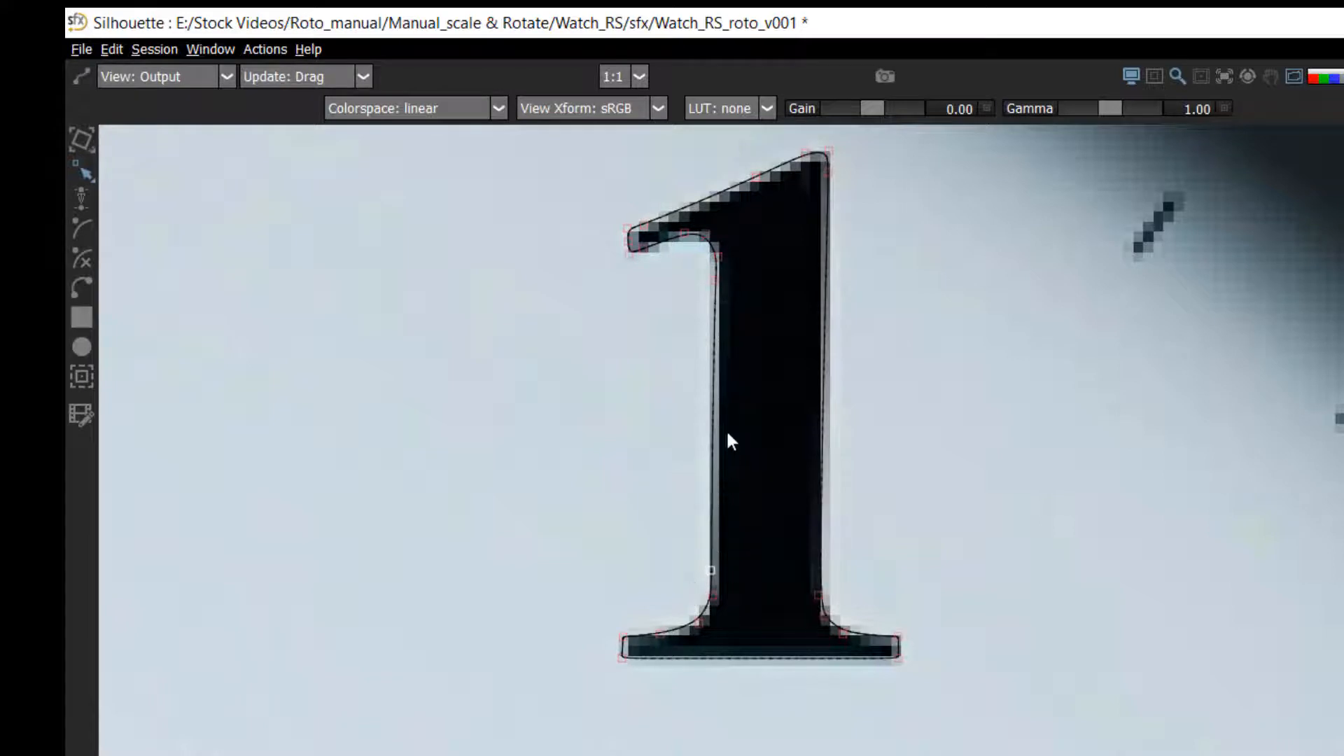
pyautogui.moveTo(694, 226); pyautogui.dragTo(683, 514)
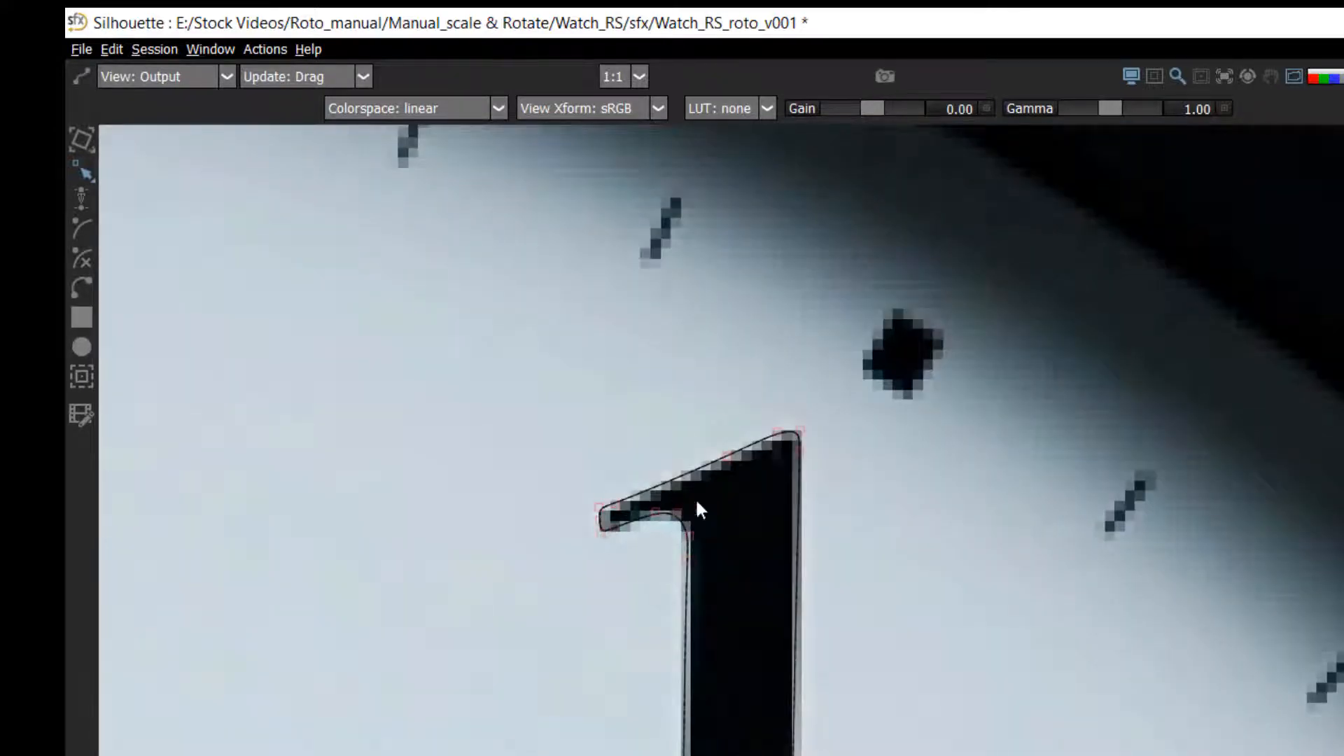
pyautogui.moveTo(926, 667); pyautogui.dragTo(922, 359)
pyautogui.scroll(-1, 841, 533)
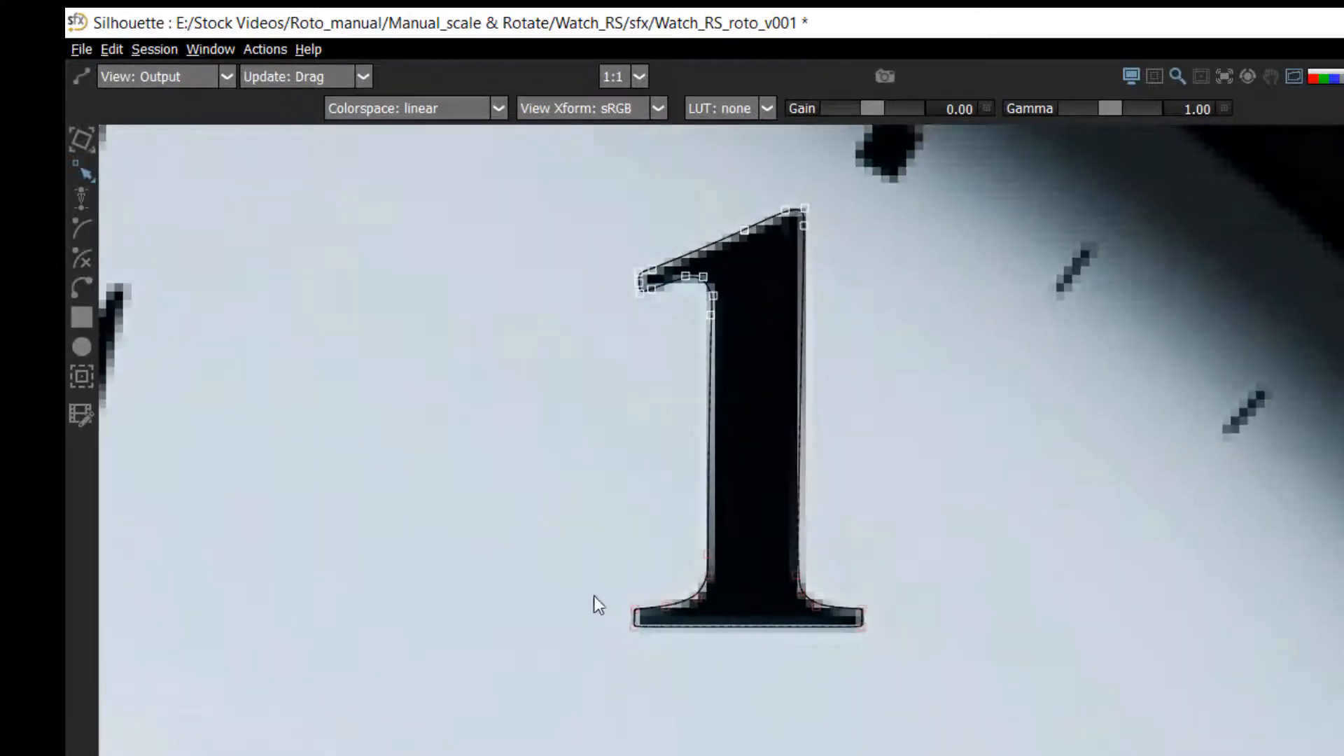
pyautogui.moveTo(594, 590); pyautogui.dragTo(666, 649)
pyautogui.moveTo(579, 530); pyautogui.dragTo(674, 670)
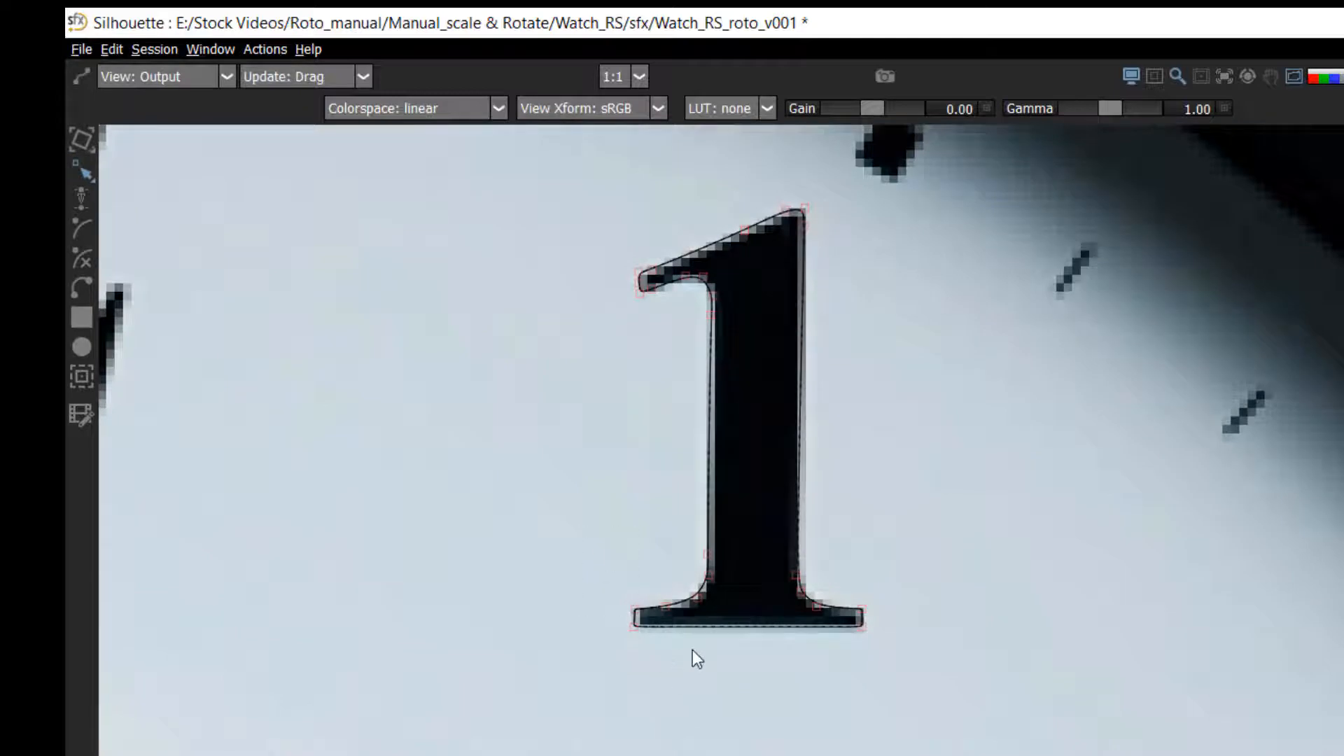
# Play the clip from frame 7 to check that the outline follows the 1
pyautogui.scroll(-1, 700, 651)
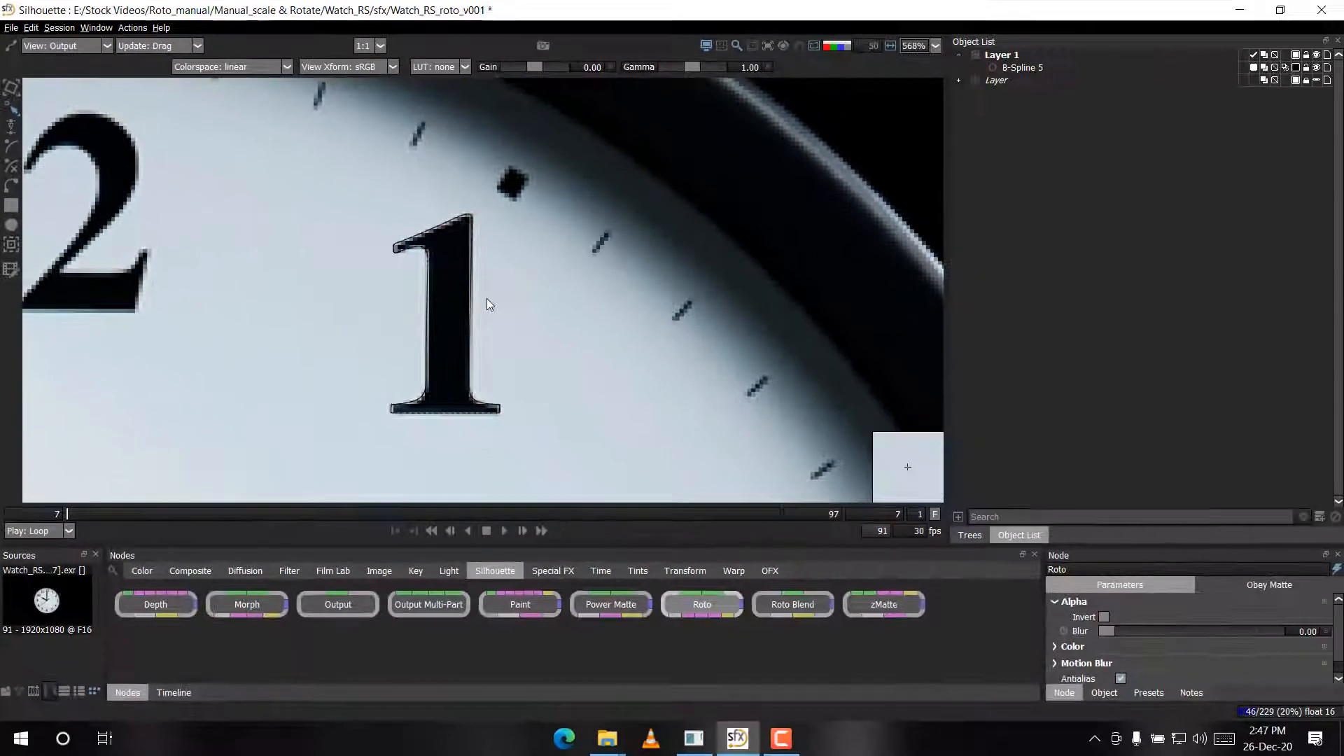
pyautogui.scroll(-1, 488, 304)
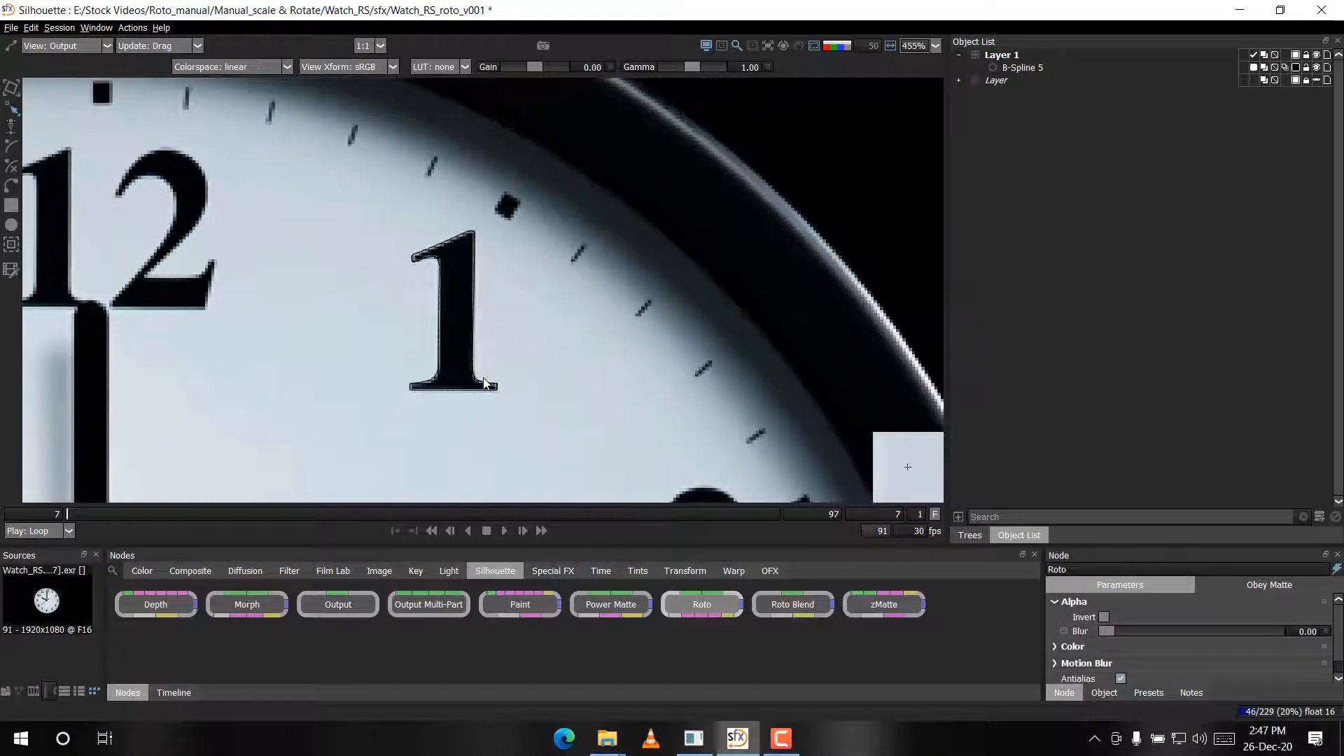
pyautogui.press('l')
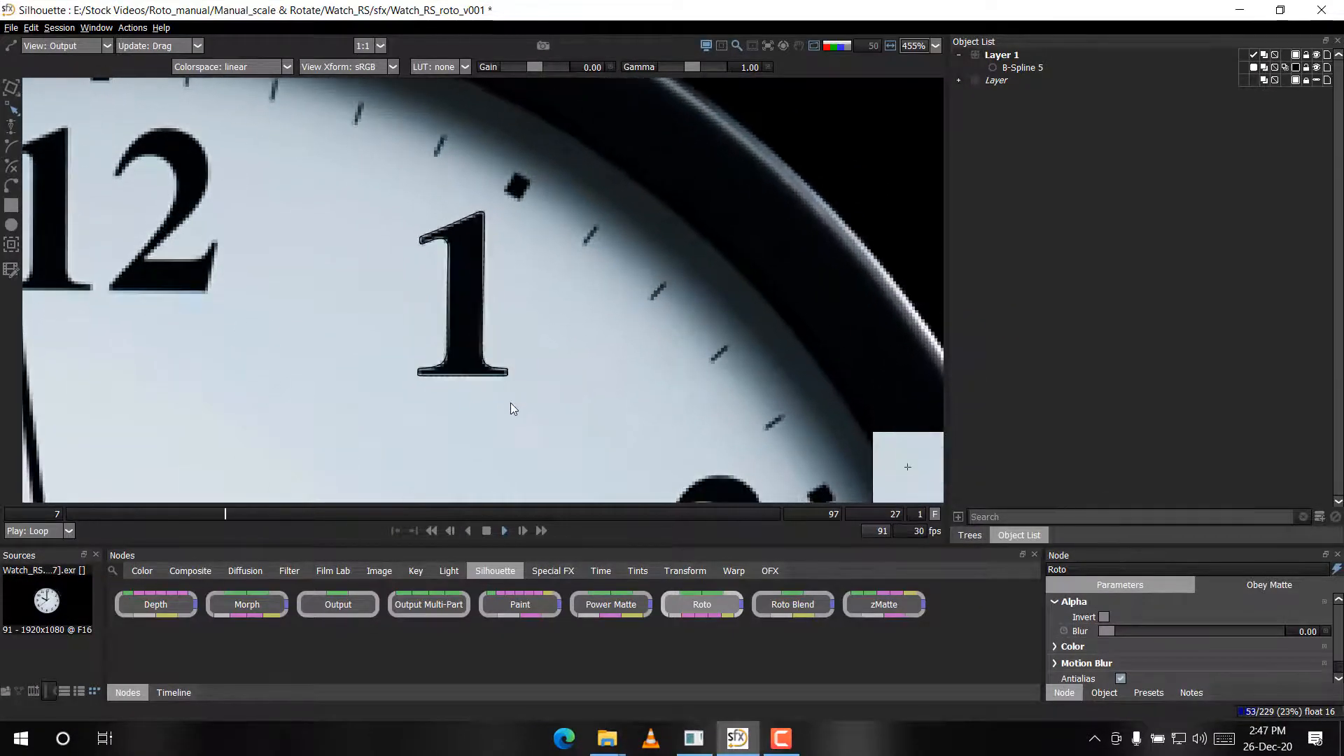
pyautogui.scroll(-2, 513, 404)
pyautogui.scroll(-3, 513, 405)
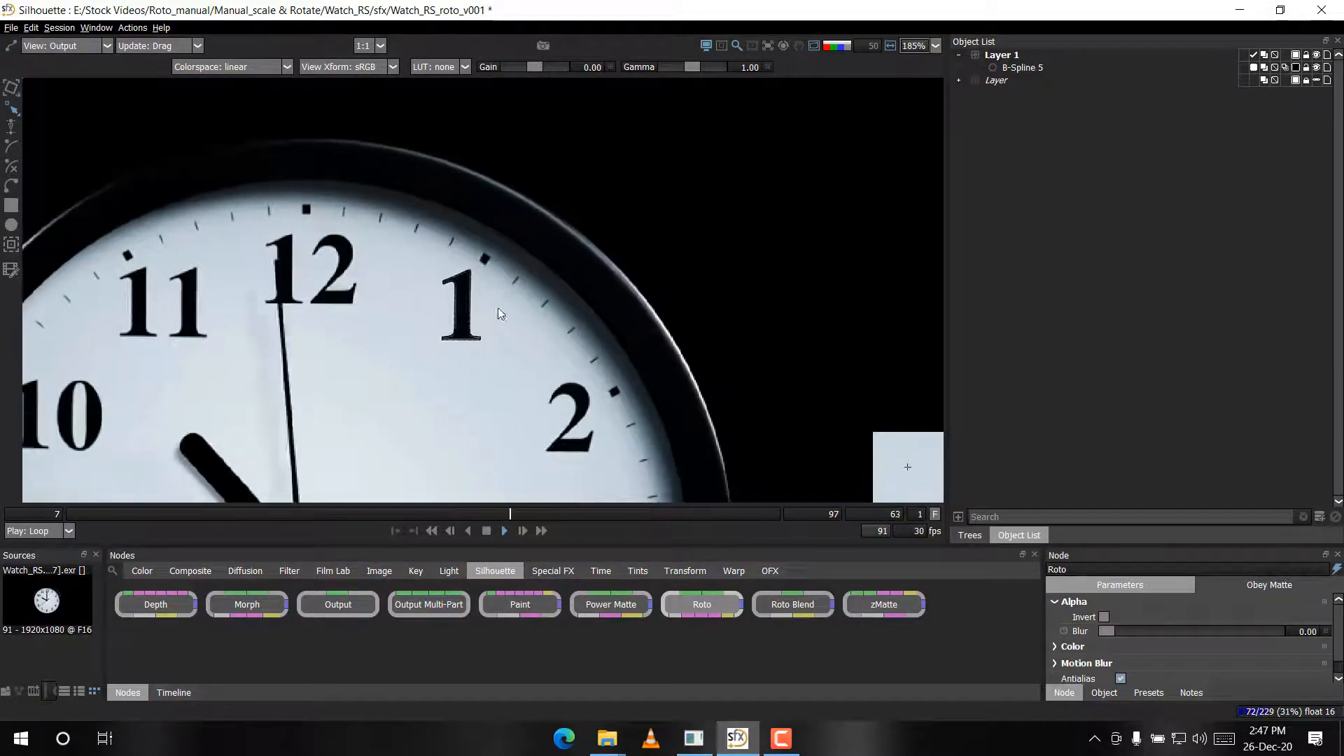
# Stop playback and change the outline colour of the 1's shape to green
pyautogui.click(476, 315)
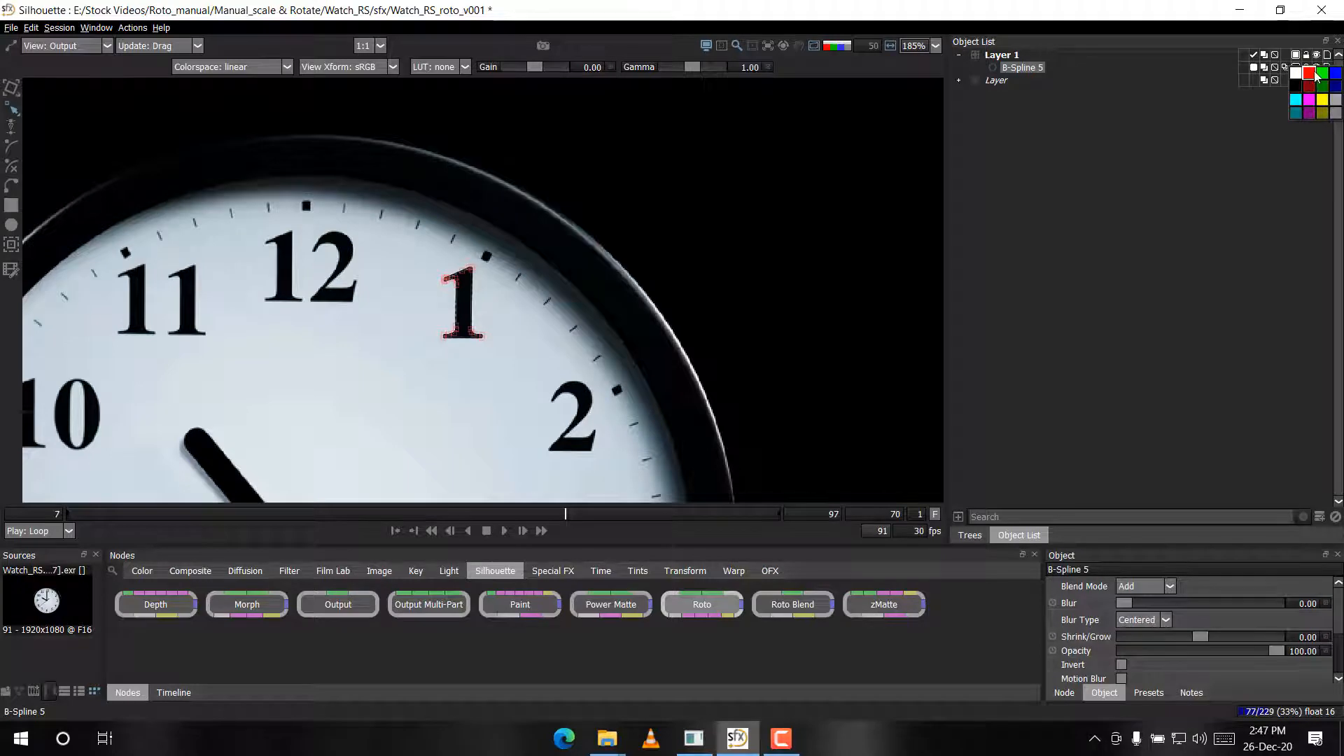
pyautogui.click(1322, 73)
pyautogui.click(476, 442)
pyautogui.scroll(2, 502, 346)
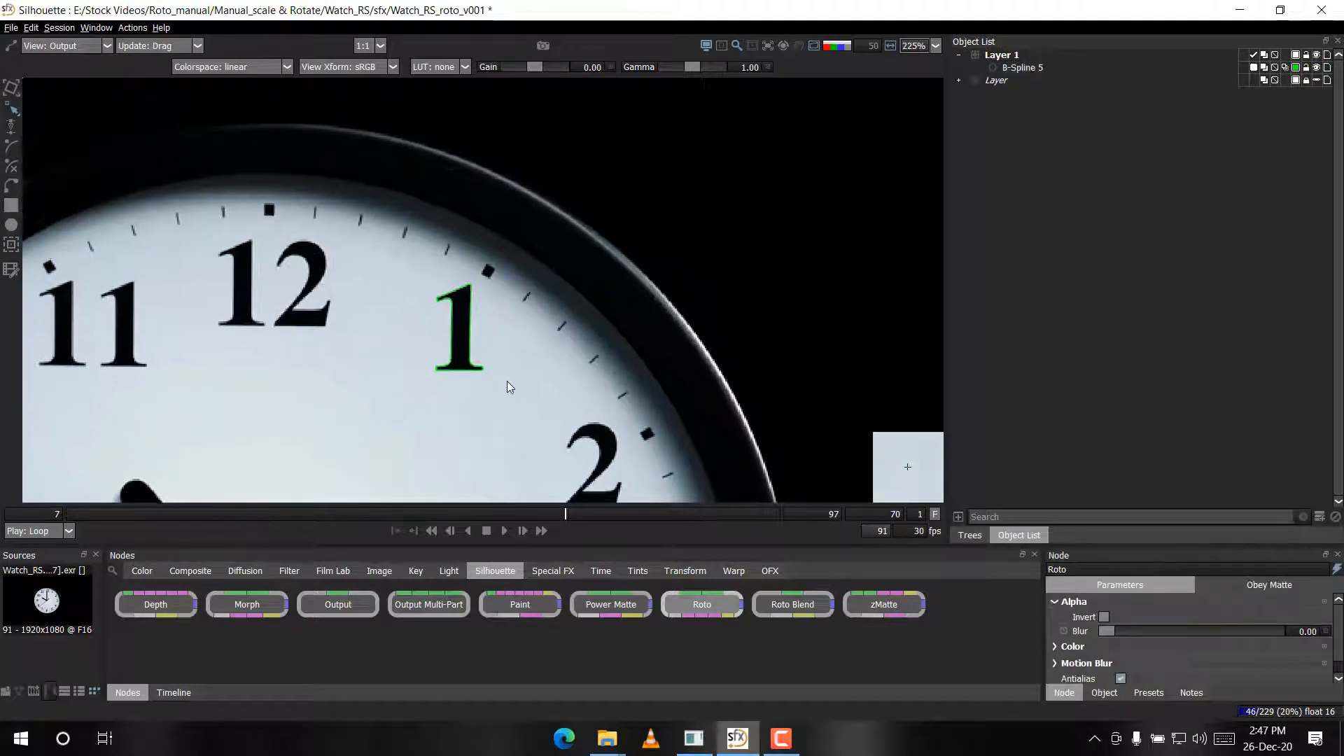
# Play the clip again and inspect the shape's fit on its keyframes at frames 97 and 7
pyautogui.press('space')
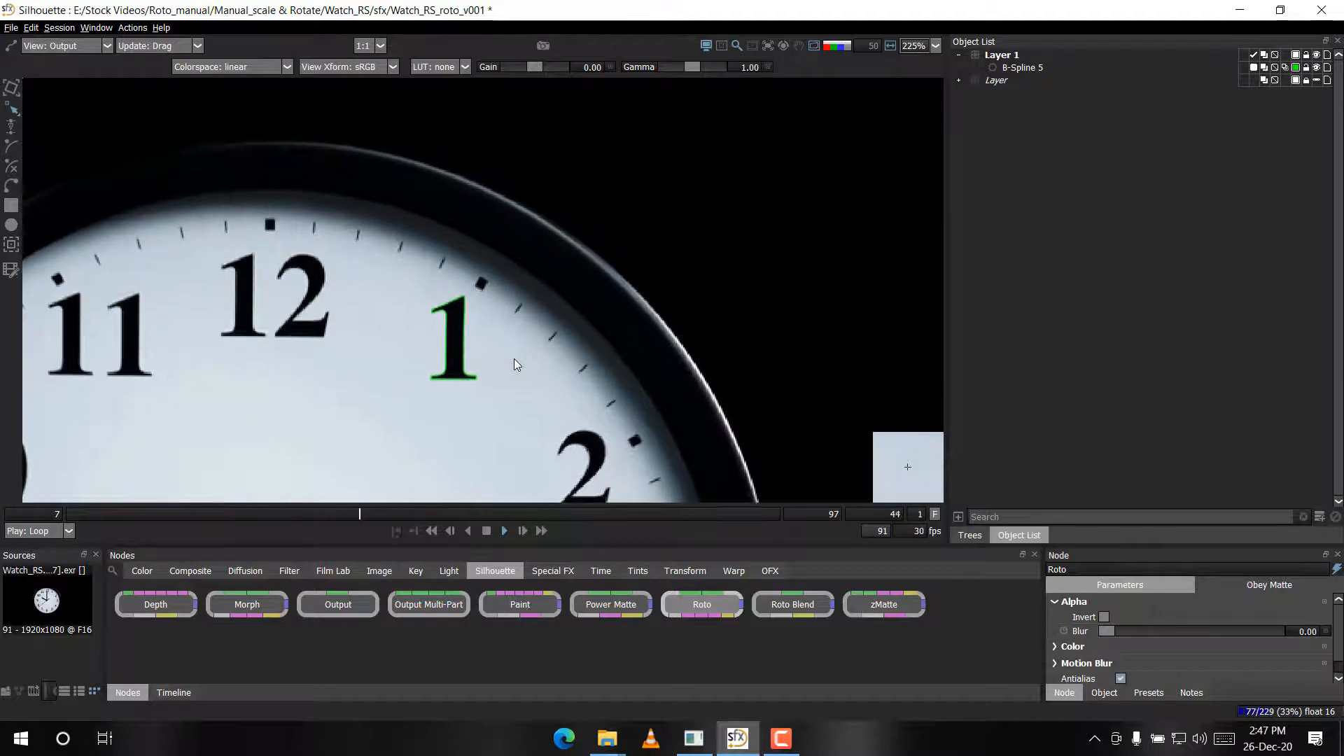
pyautogui.press('space')
pyautogui.moveTo(732, 513); pyautogui.dragTo(786, 514)
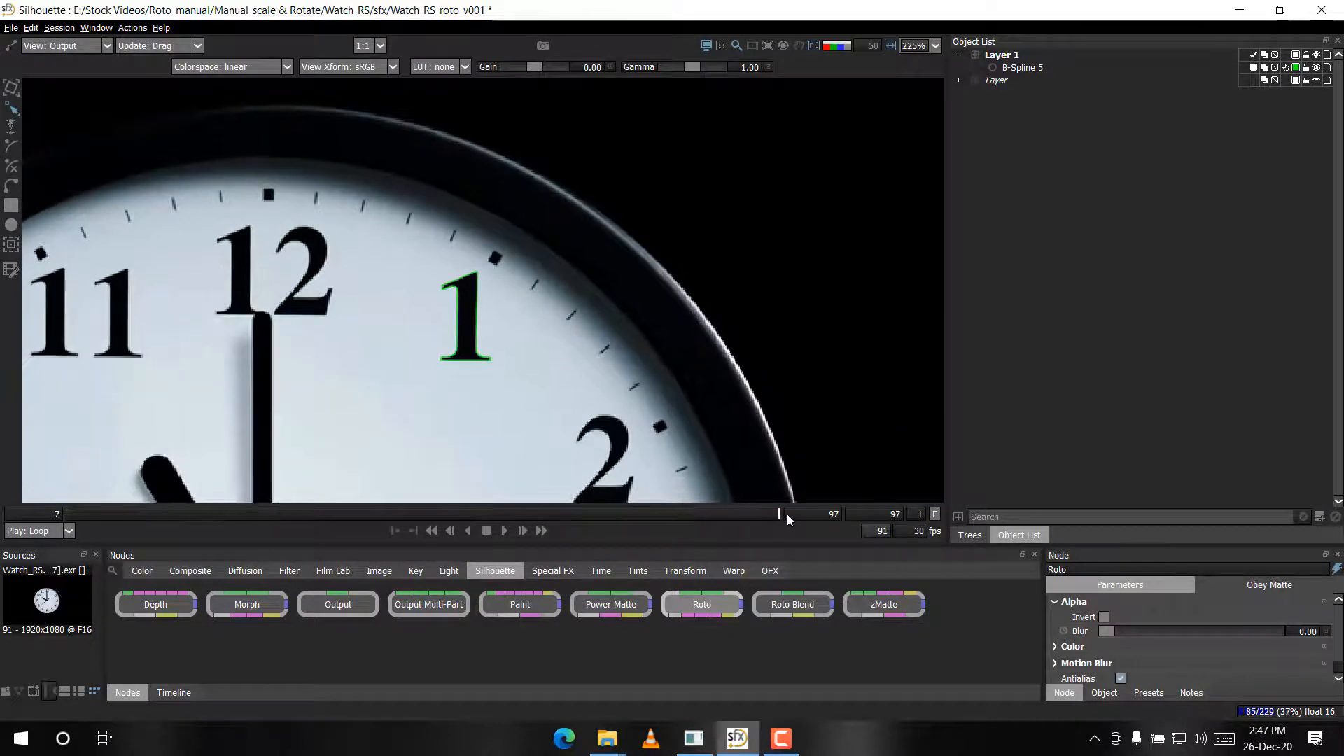
pyautogui.click(477, 325)
pyautogui.moveTo(617, 174); pyautogui.dragTo(296, 441)
pyautogui.moveTo(779, 513); pyautogui.dragTo(65, 431)
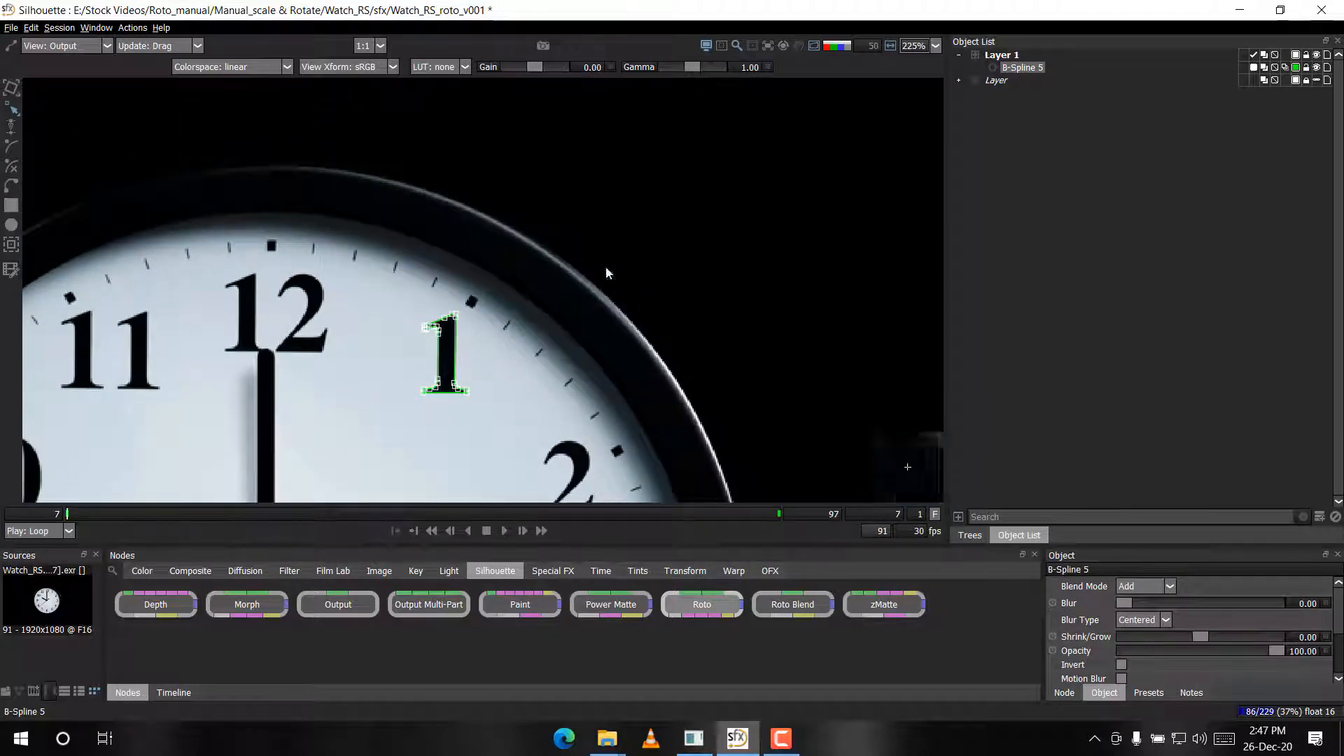
pyautogui.click(432, 382)
pyautogui.press('space')
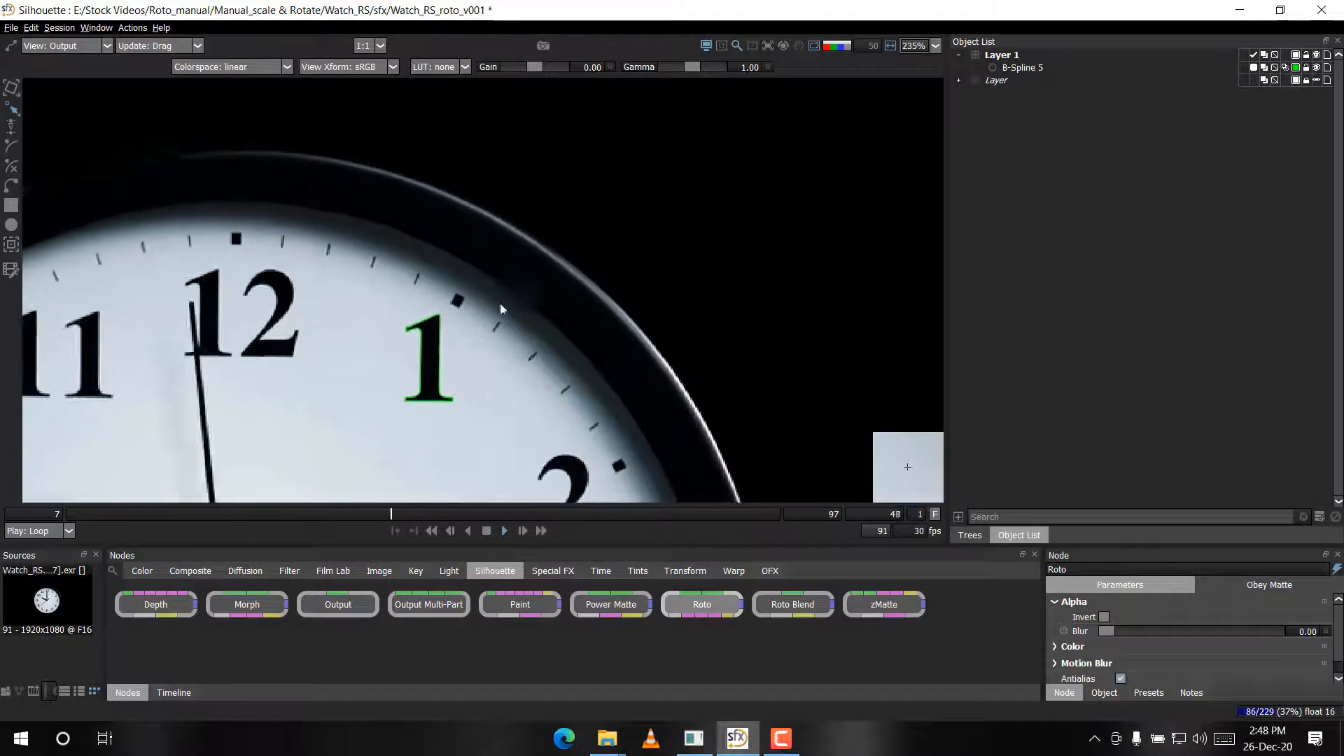
pyautogui.press('space')
# Compare the outlined 1 with the clock's other numerals and inspect the shape's keyframes on the timeline
pyautogui.moveTo(480, 420); pyautogui.dragTo(543, 272)
pyautogui.scroll(-2, 530, 321)
pyautogui.scroll(-3, 539, 287)
pyautogui.scroll(-1, 544, 272)
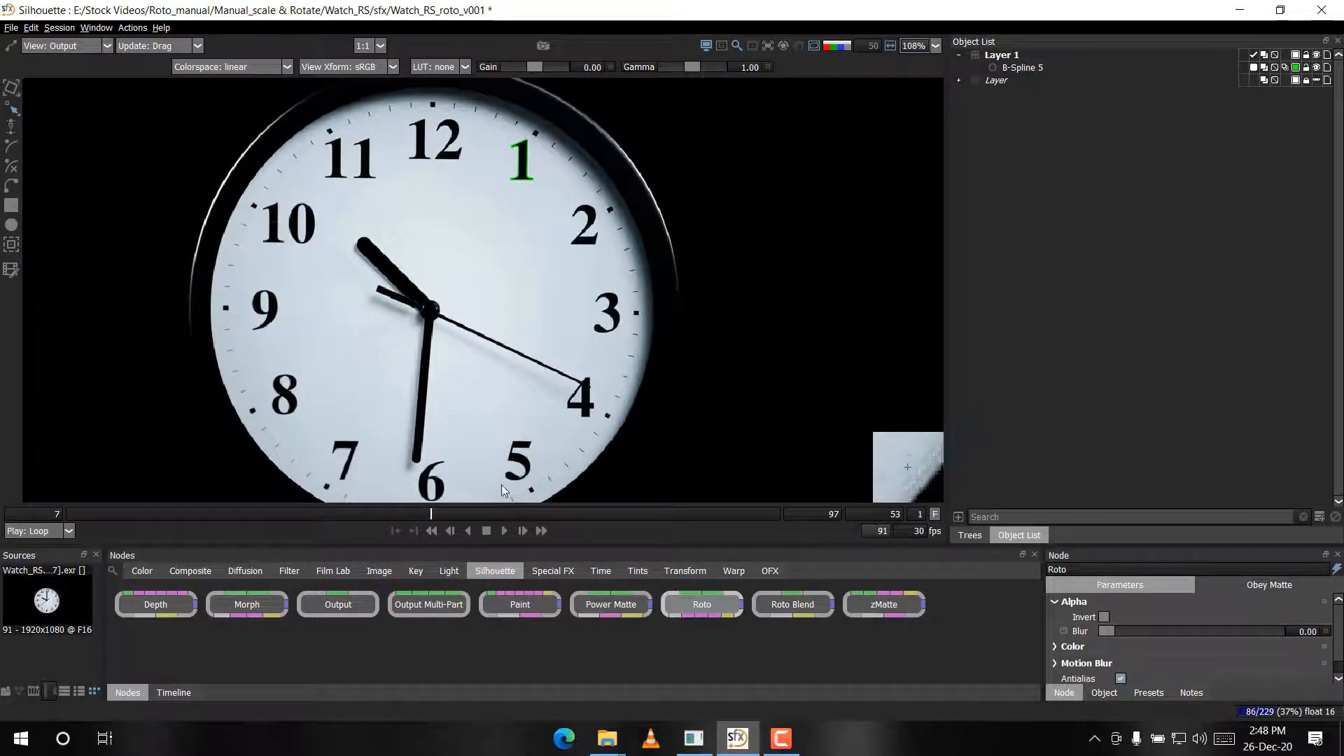
pyautogui.moveTo(489, 142); pyautogui.dragTo(457, 215)
pyautogui.scroll(1, 457, 216)
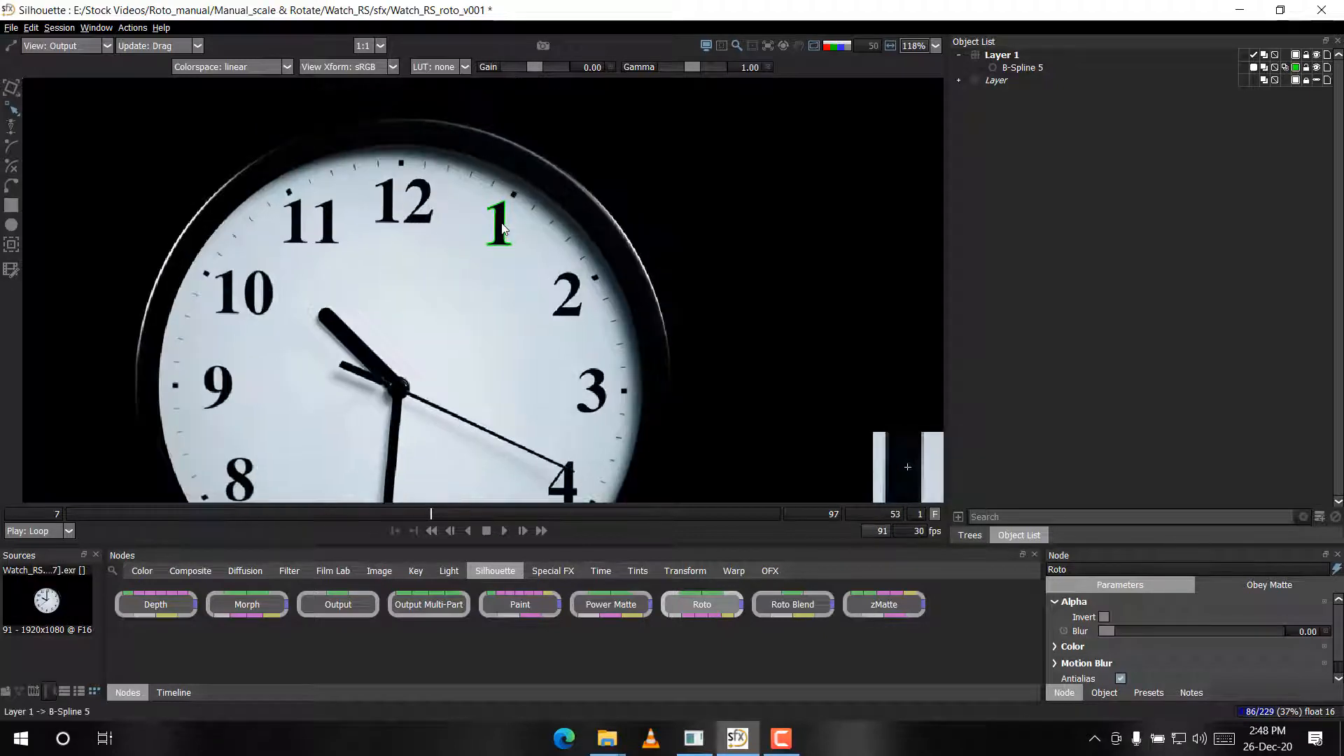
pyautogui.moveTo(564, 287); pyautogui.dragTo(568, 124)
pyautogui.moveTo(262, 254); pyautogui.dragTo(265, 346)
pyautogui.moveTo(420, 150); pyautogui.dragTo(404, 268)
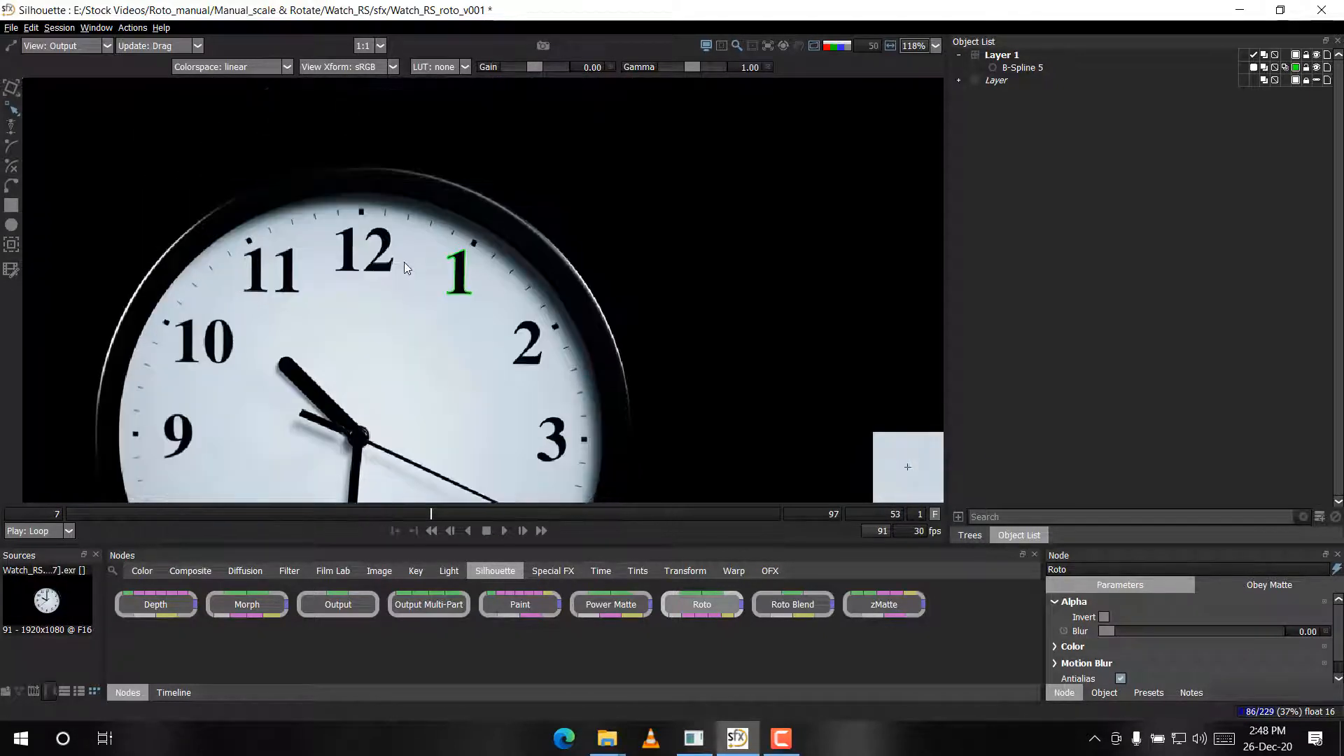
pyautogui.scroll(4, 404, 261)
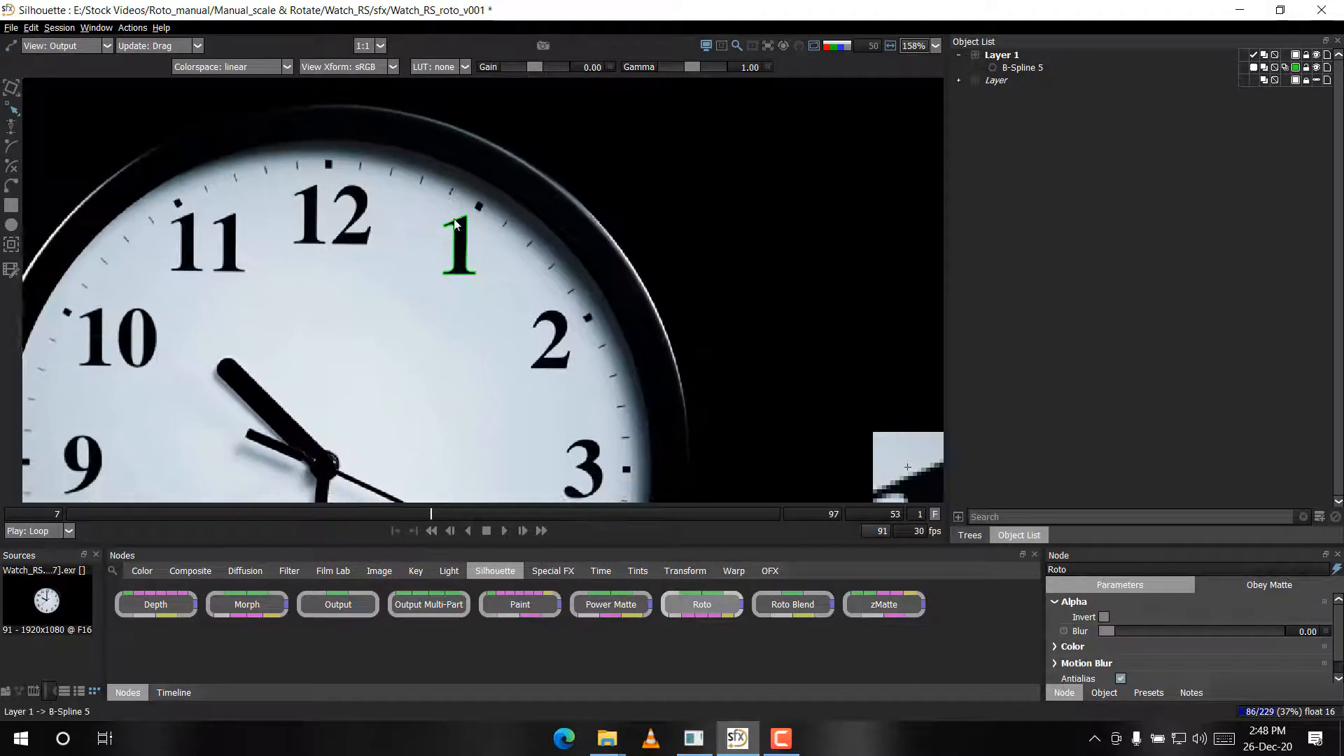
pyautogui.click(464, 242)
pyautogui.moveTo(227, 239); pyautogui.dragTo(264, 85)
pyautogui.moveTo(185, 271); pyautogui.dragTo(94, 478)
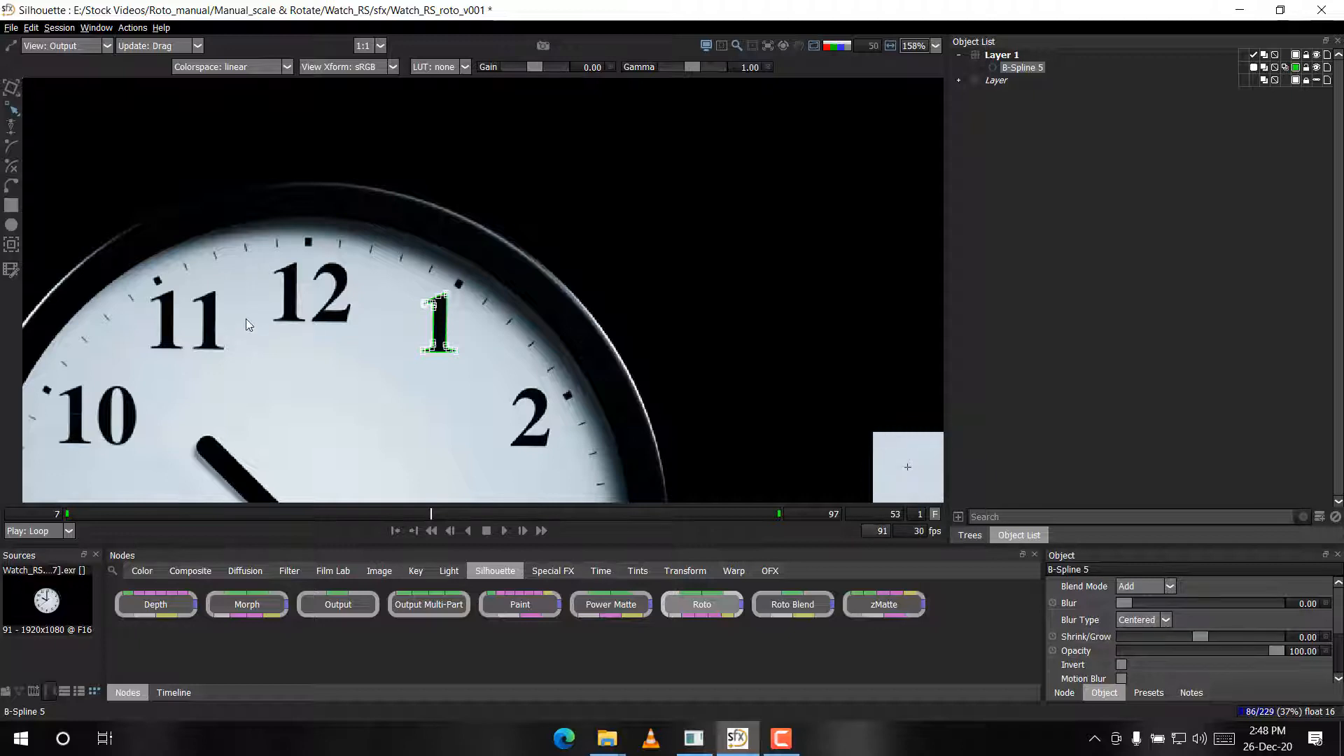
# Go to frame 97, select the 1's shape and turn on multi-frame keying
pyautogui.moveTo(245, 318); pyautogui.dragTo(912, 310)
pyautogui.click(861, 392)
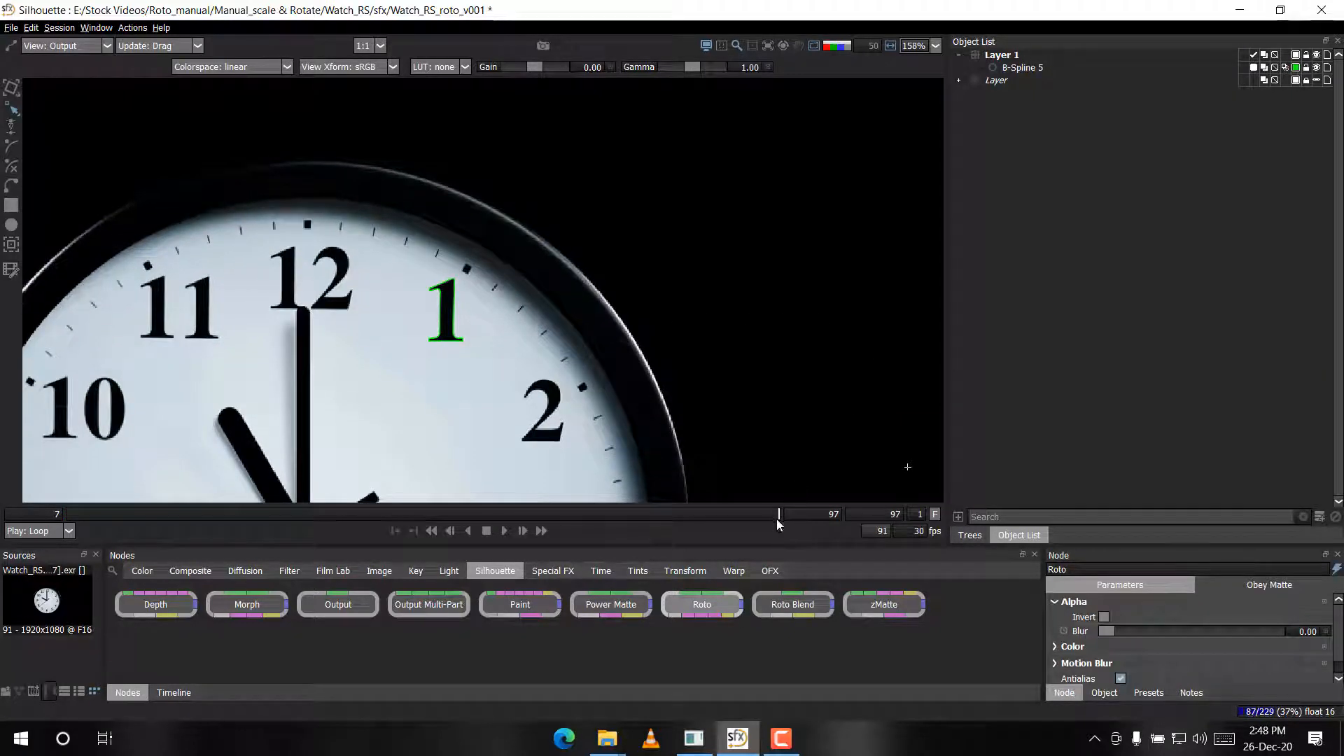
pyautogui.click(452, 308)
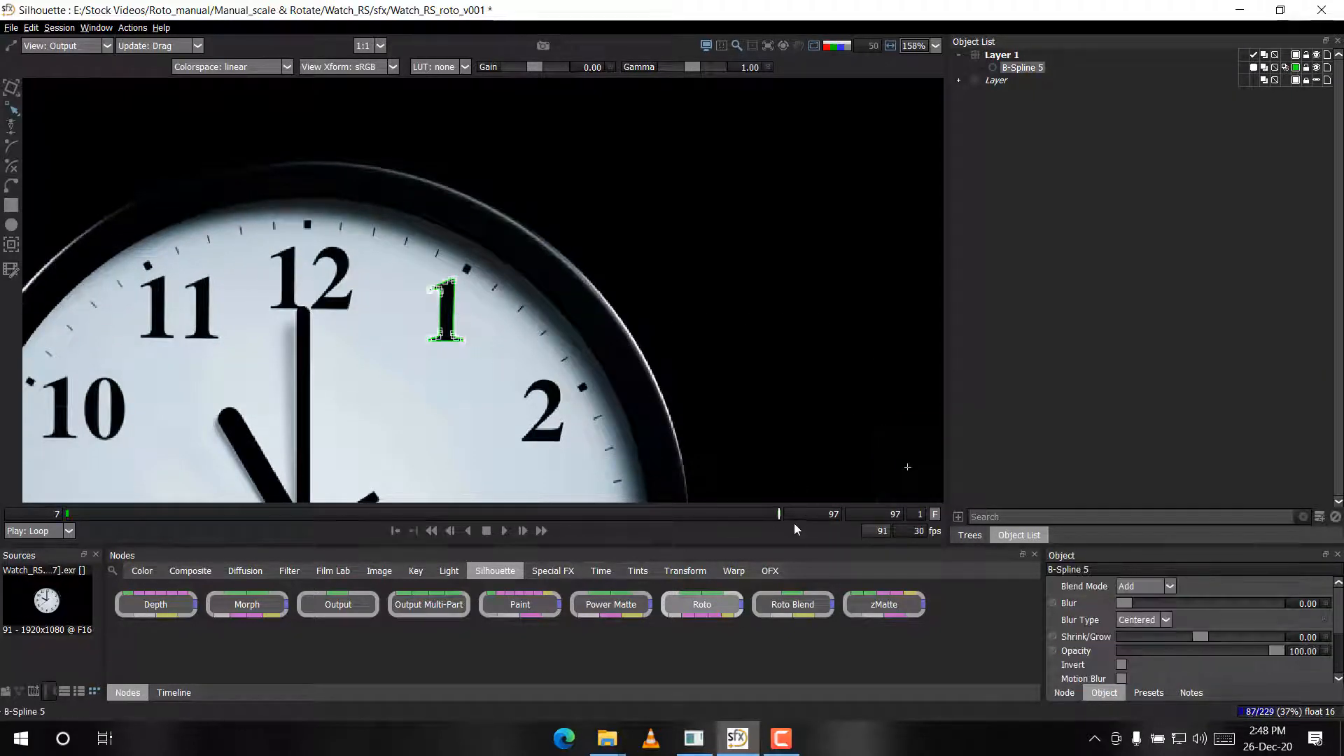
pyautogui.moveTo(622, 304); pyautogui.dragTo(691, 251)
pyautogui.scroll(2, 549, 296)
pyautogui.moveTo(497, 292); pyautogui.dragTo(599, 346)
pyautogui.scroll(-1, 599, 347)
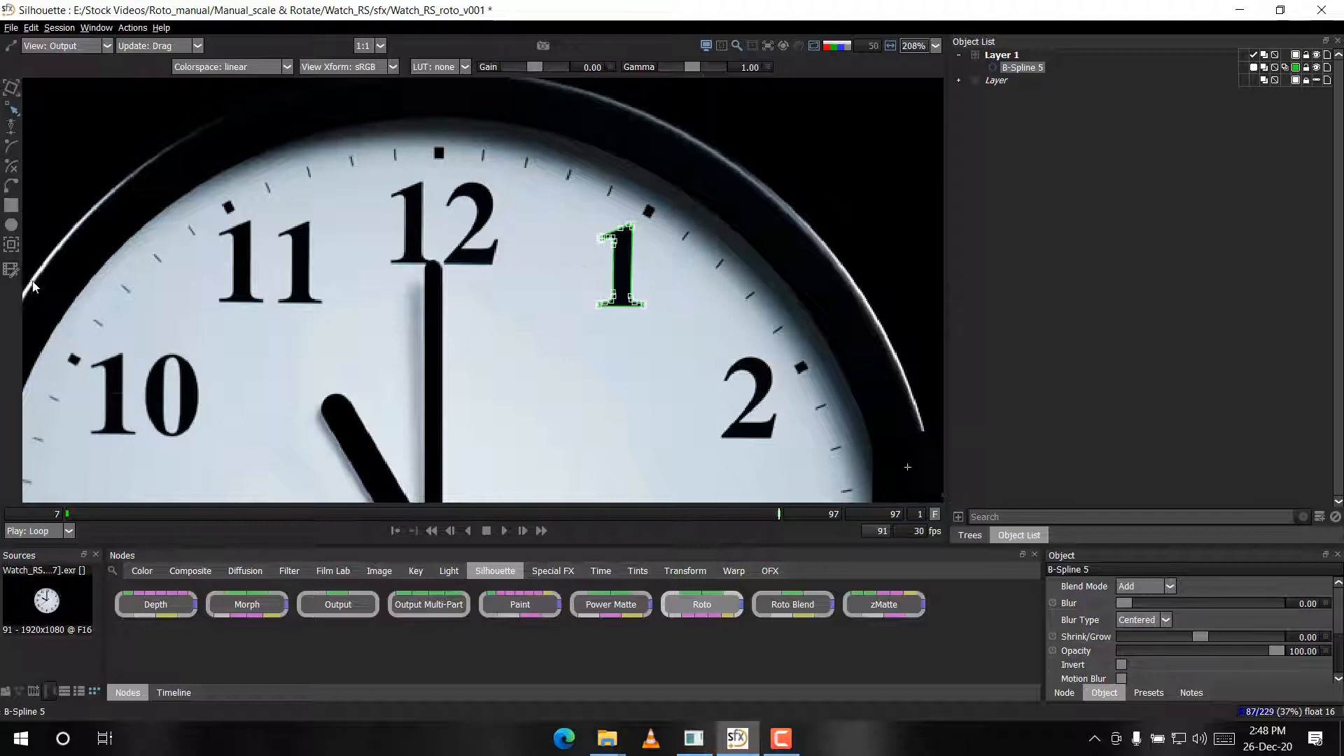
pyautogui.click(7, 267)
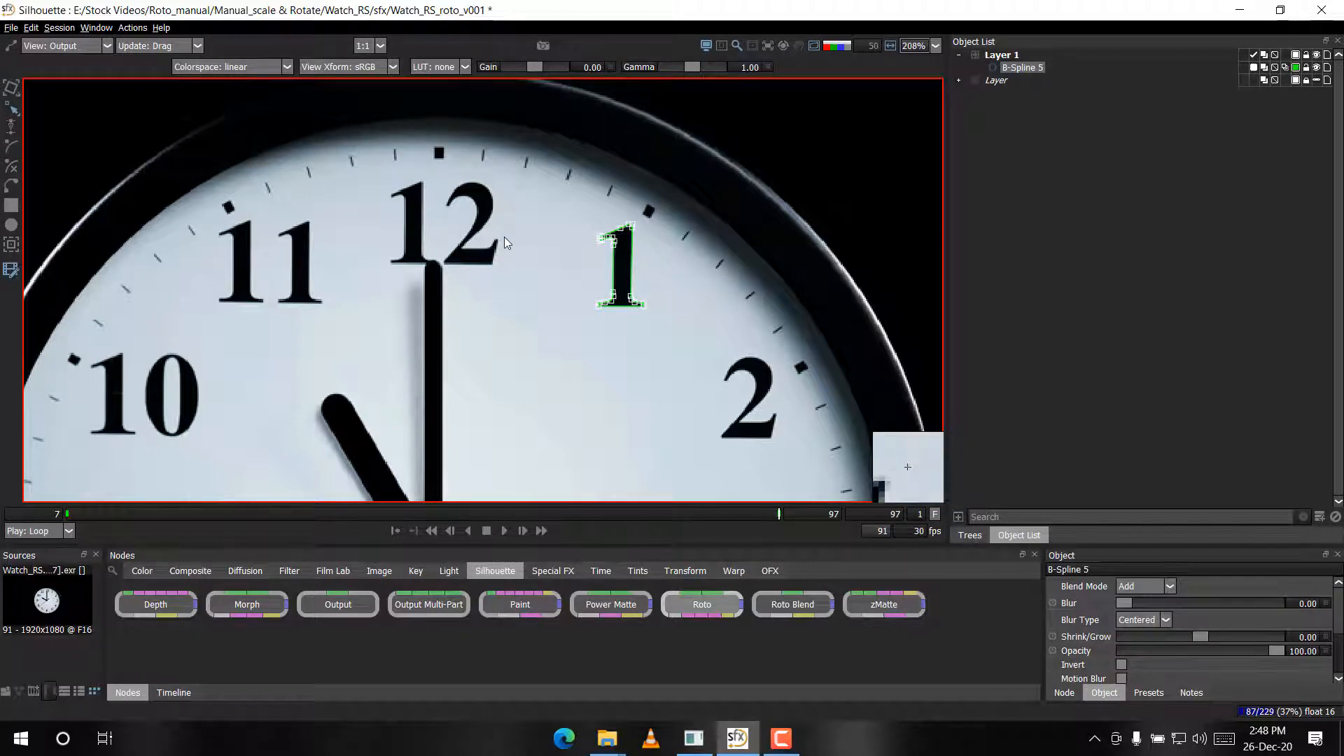
# Select B-Spline 5 in the object list and duplicate it
pyautogui.click(1028, 160)
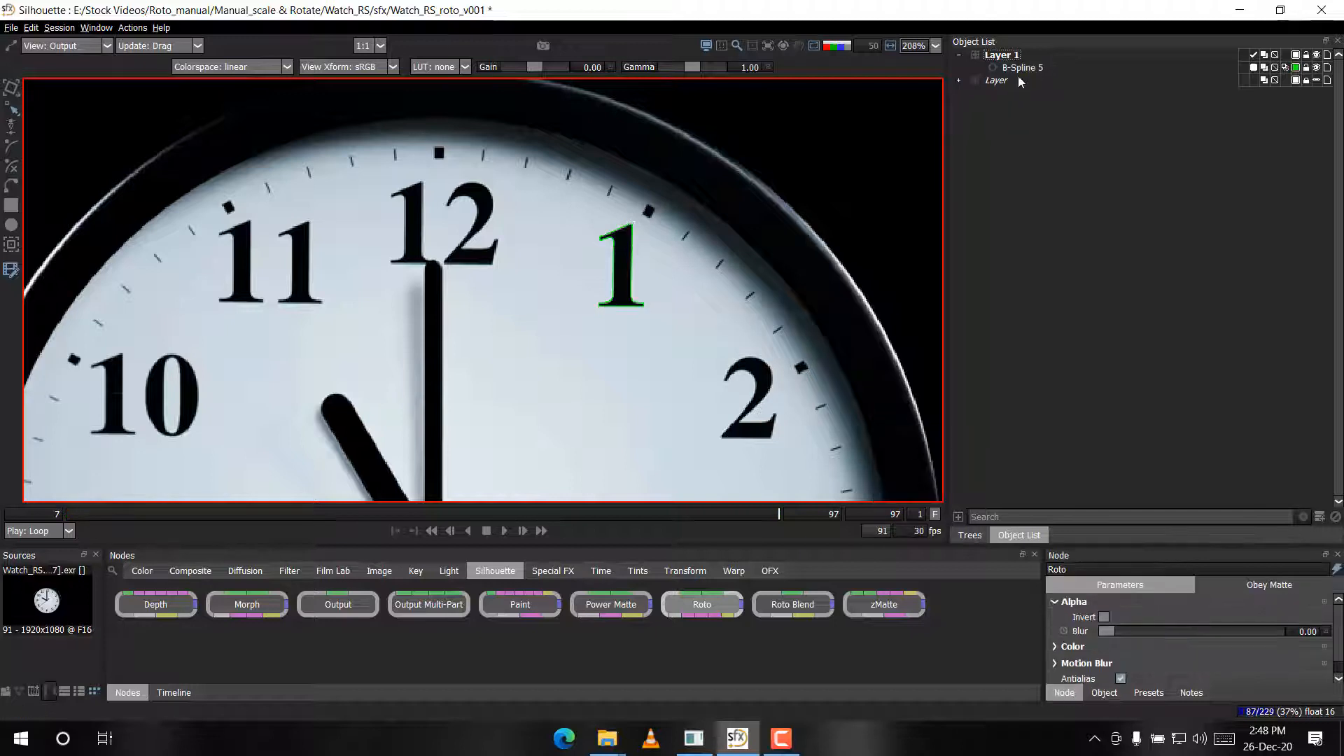
pyautogui.click(1024, 69)
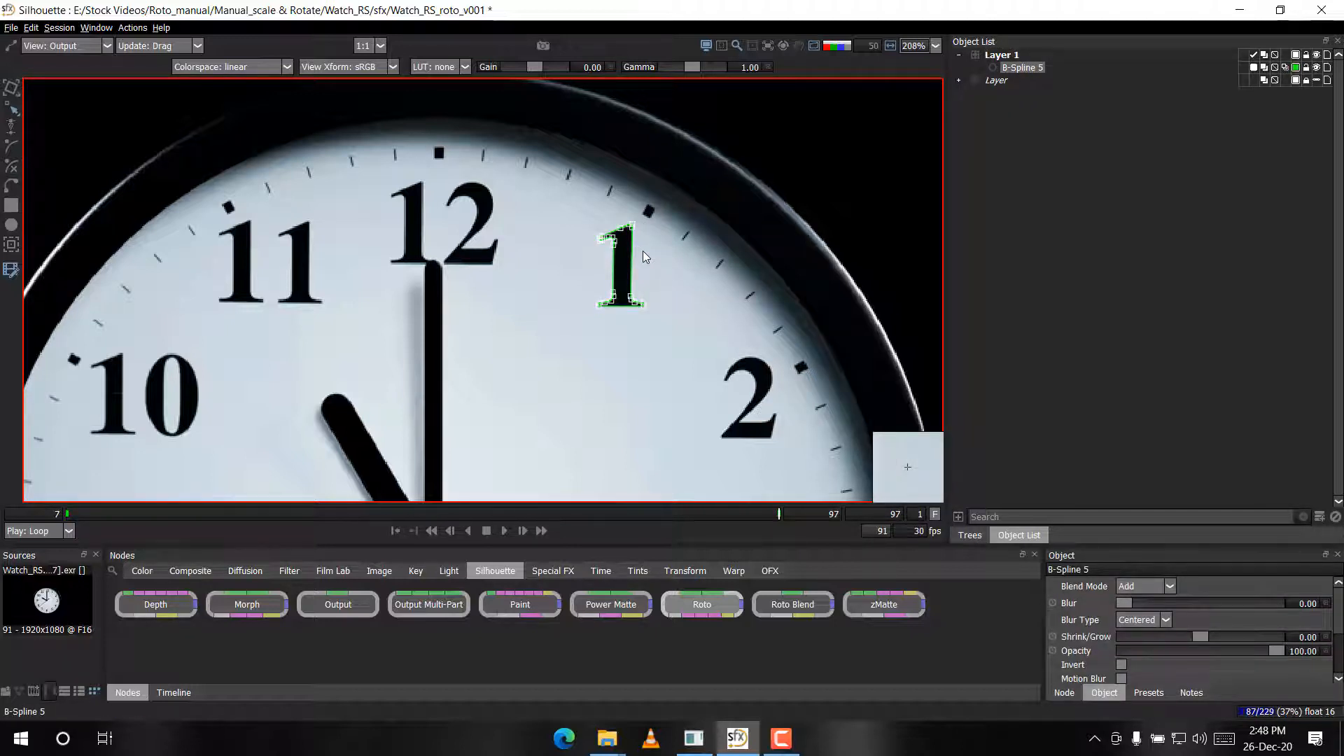
pyautogui.hotkey('ctrl', 'd')
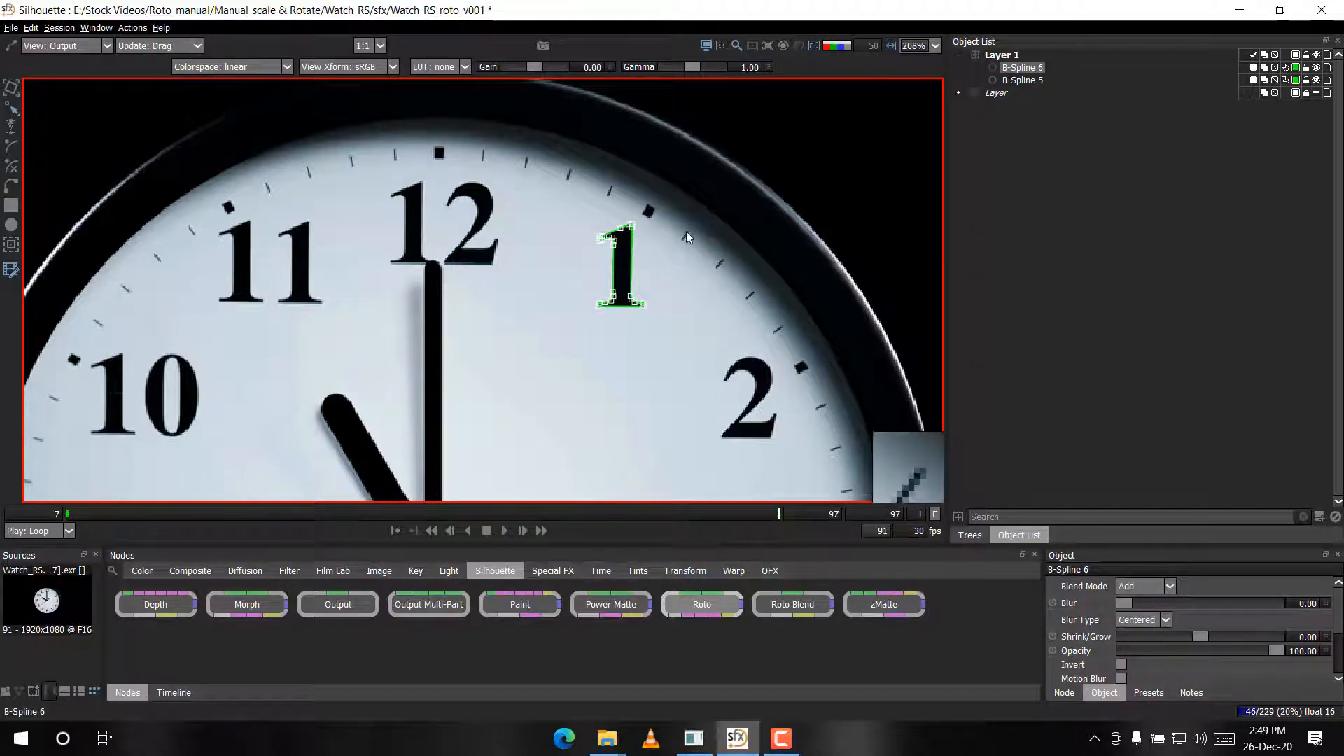
# Move the duplicated shape across all keyframes onto the 1 of the 12, aligning its outline with that numeral
pyautogui.click(11, 88)
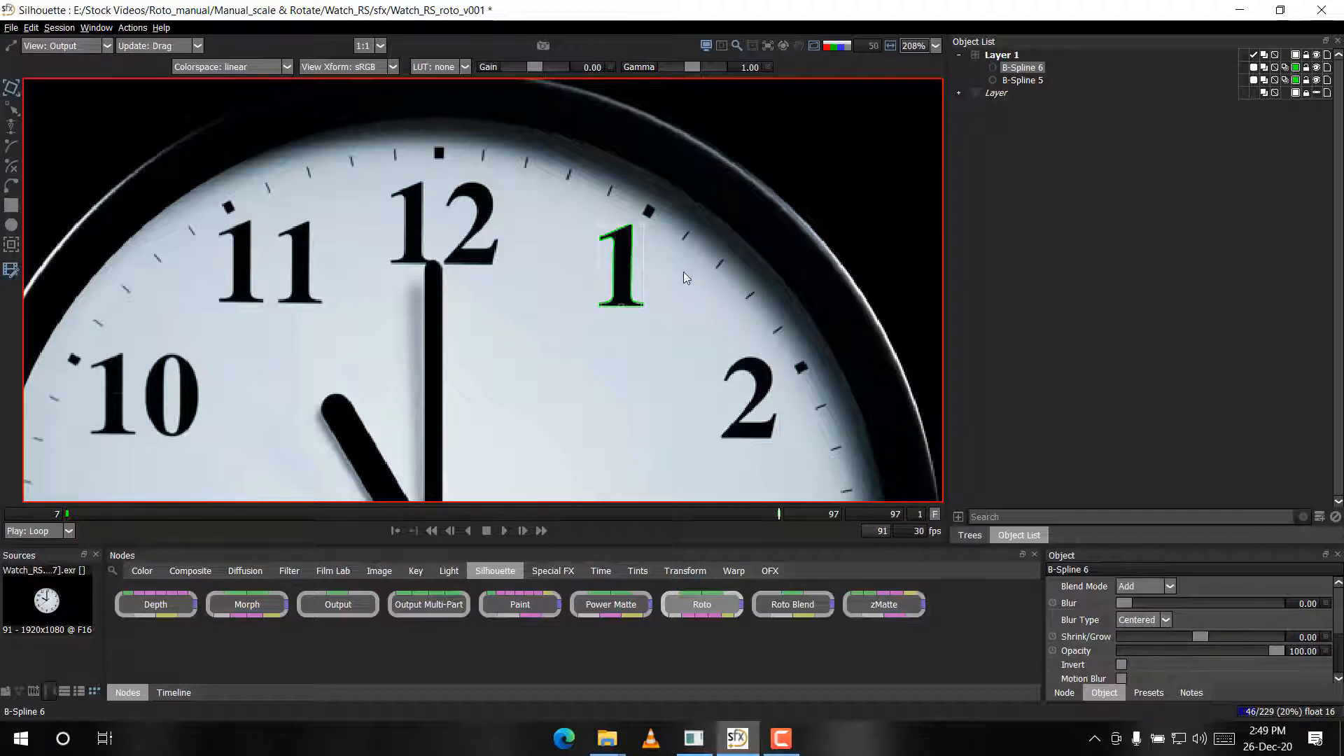
pyautogui.moveTo(734, 311); pyautogui.dragTo(576, 289)
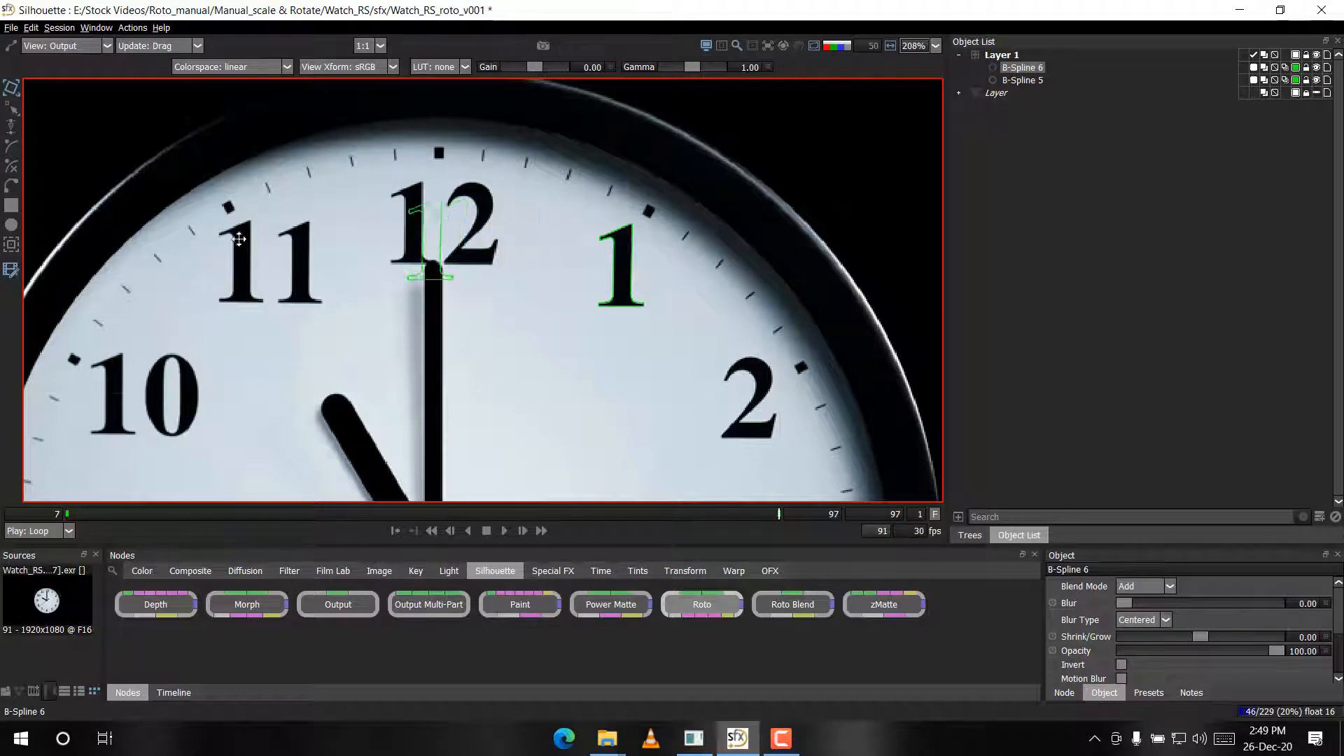
pyautogui.moveTo(239, 239); pyautogui.dragTo(205, 239)
pyautogui.moveTo(729, 249); pyautogui.dragTo(785, 222)
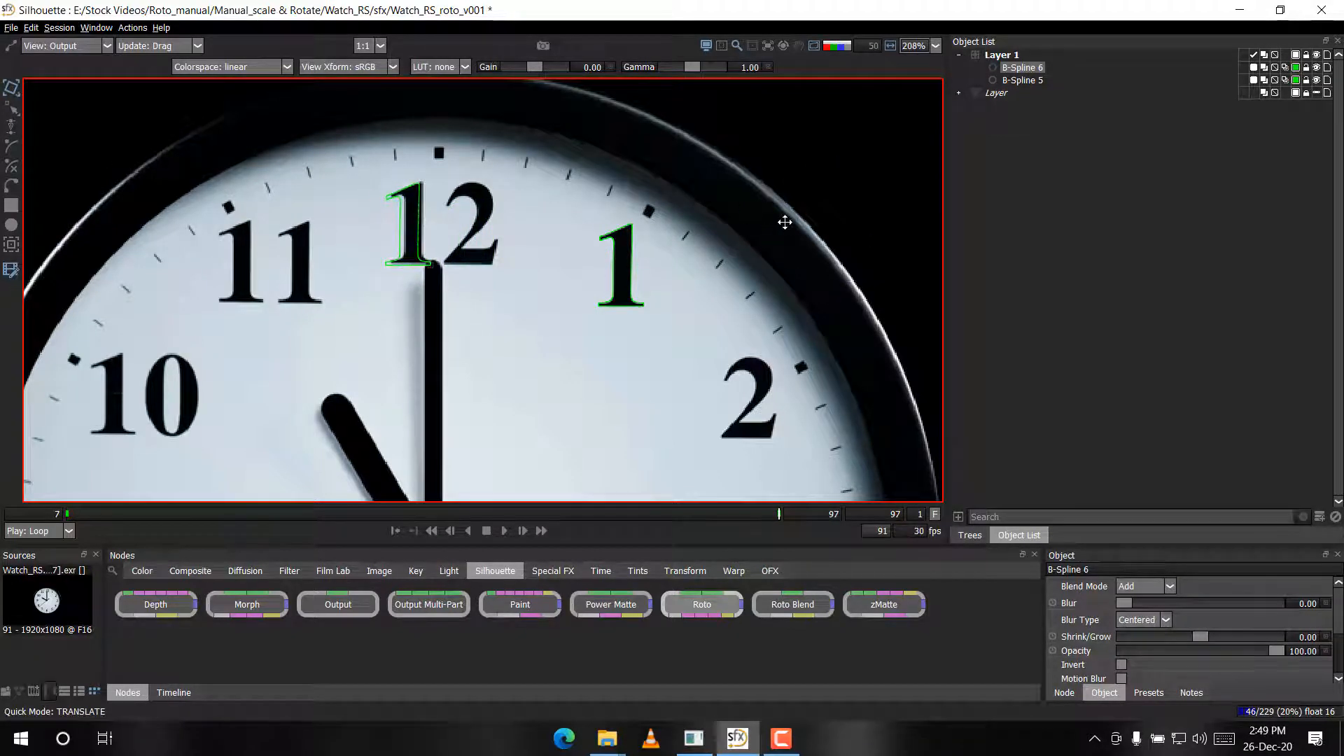
pyautogui.scroll(5, 412, 197)
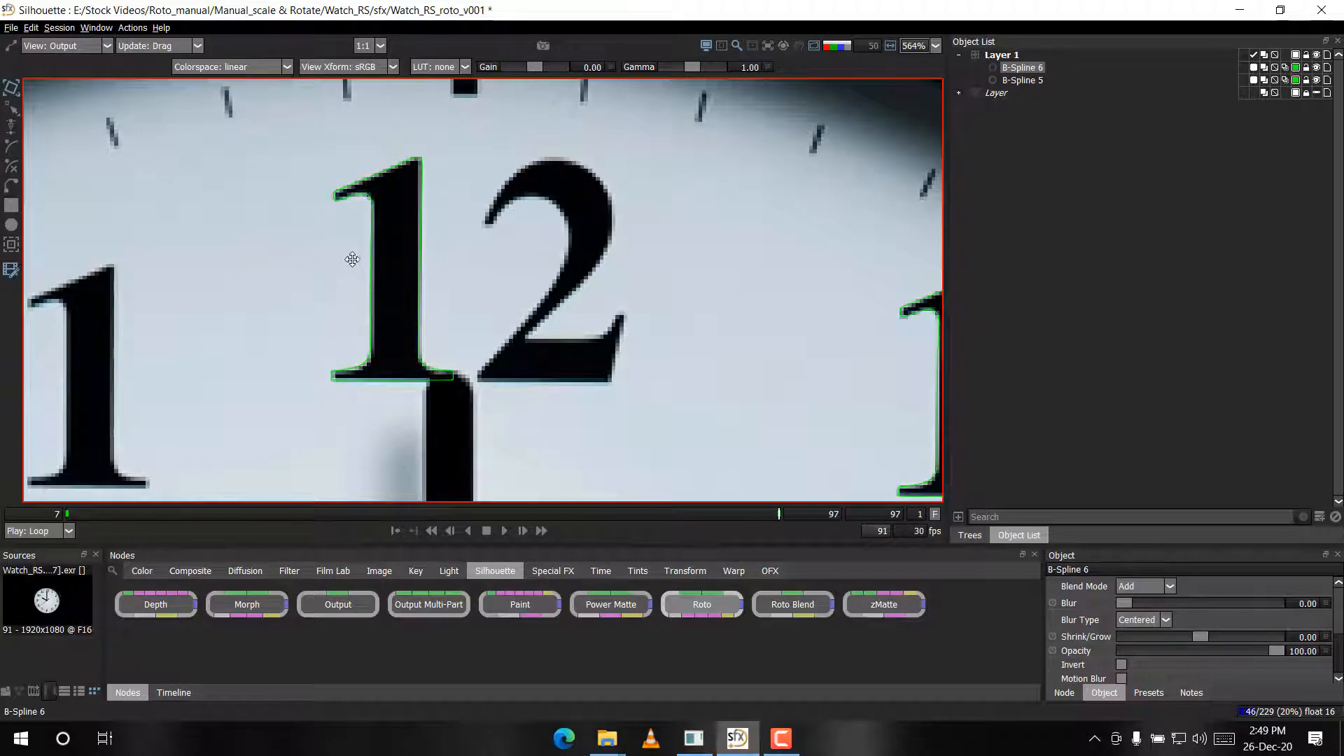
pyautogui.scroll(-5, 519, 208)
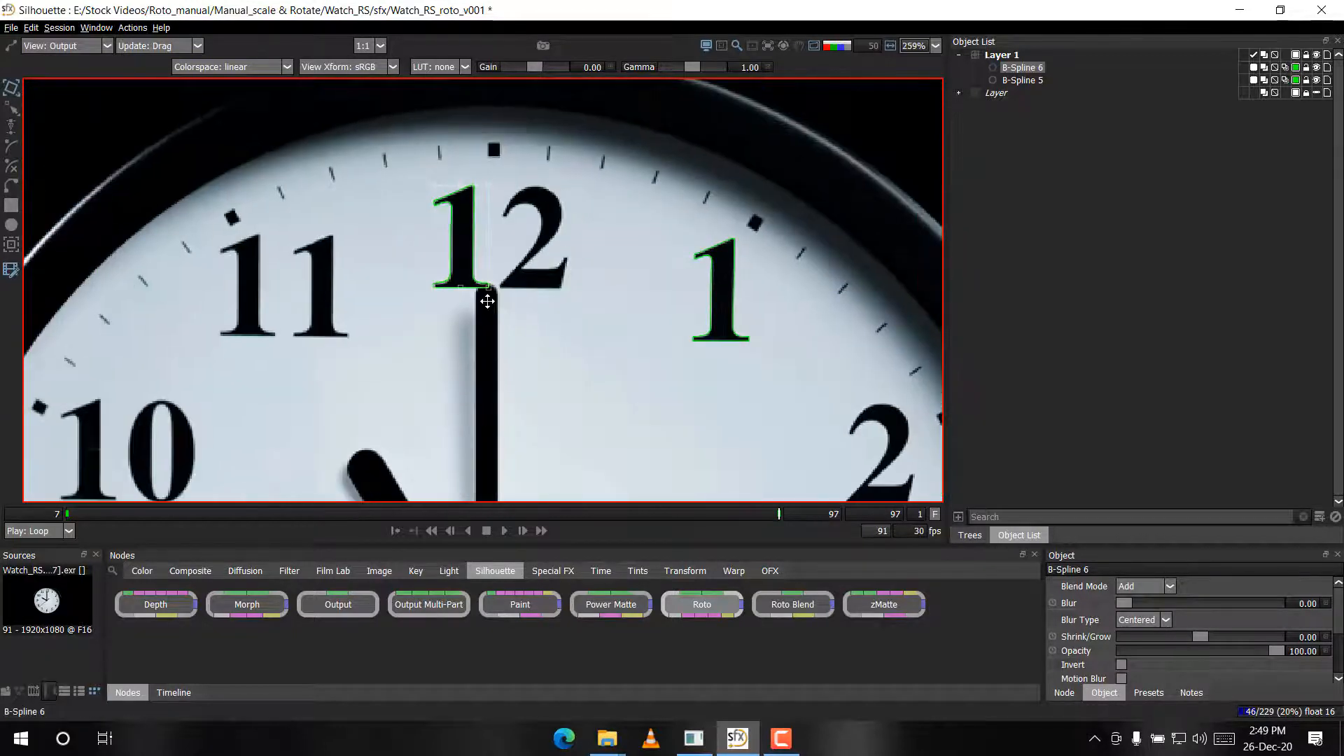
pyautogui.moveTo(486, 300); pyautogui.dragTo(480, 275)
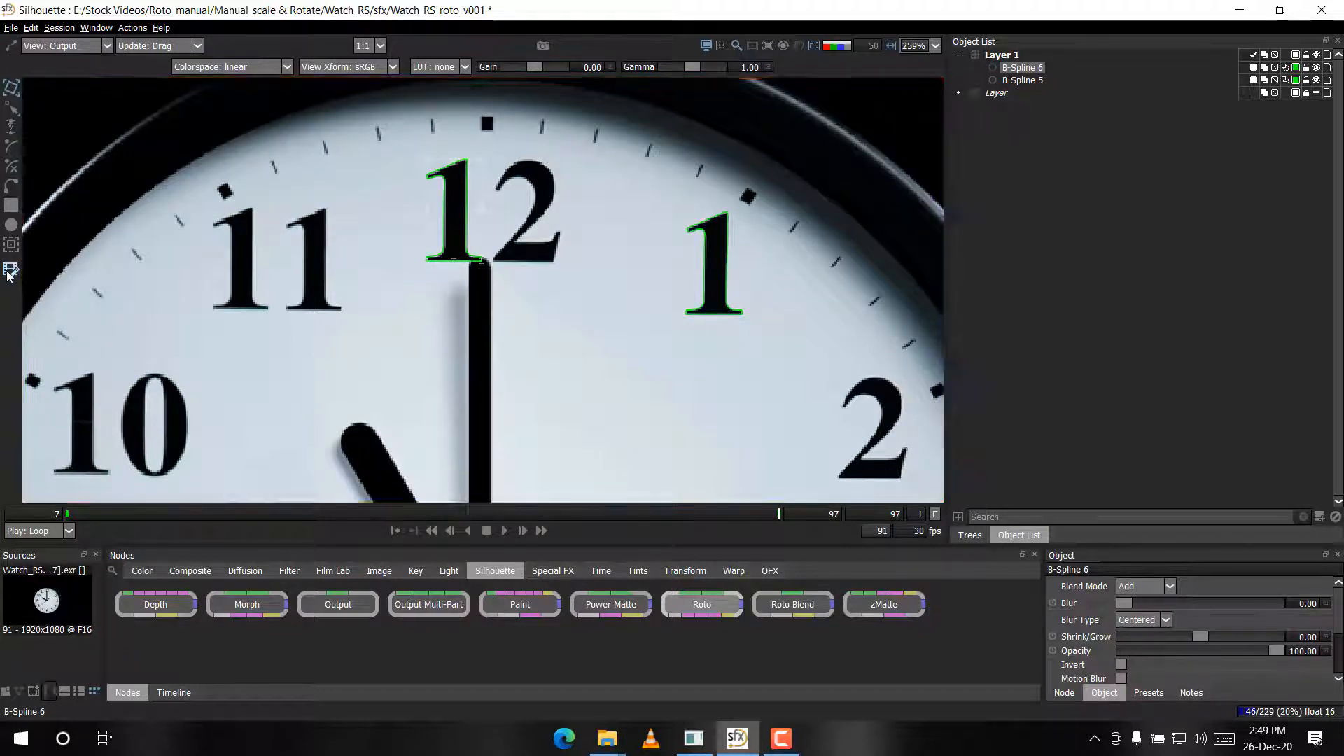
# Select the duplicate's points, play the clip and compare its fit to the 1 of the 12 on frames 7 and 97
pyautogui.scroll(-1, 412, 304)
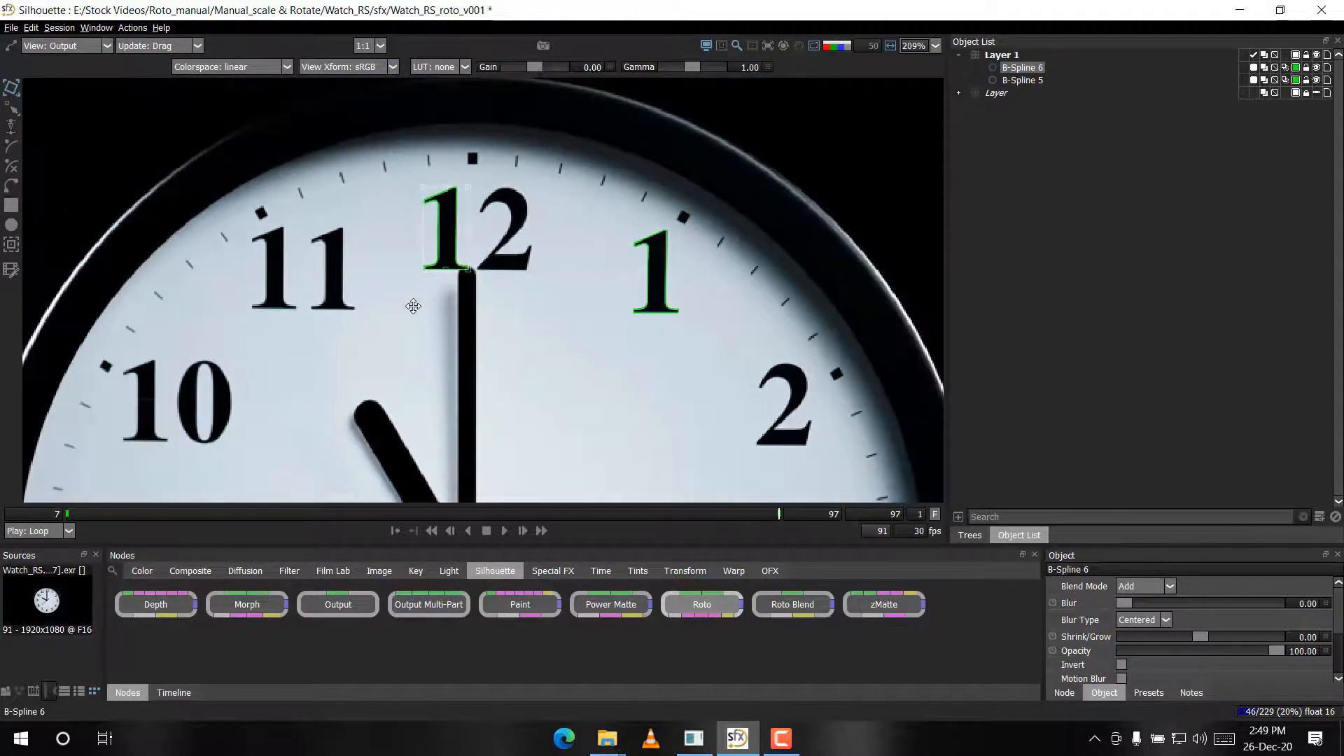
pyautogui.click(444, 305)
pyautogui.click(464, 260)
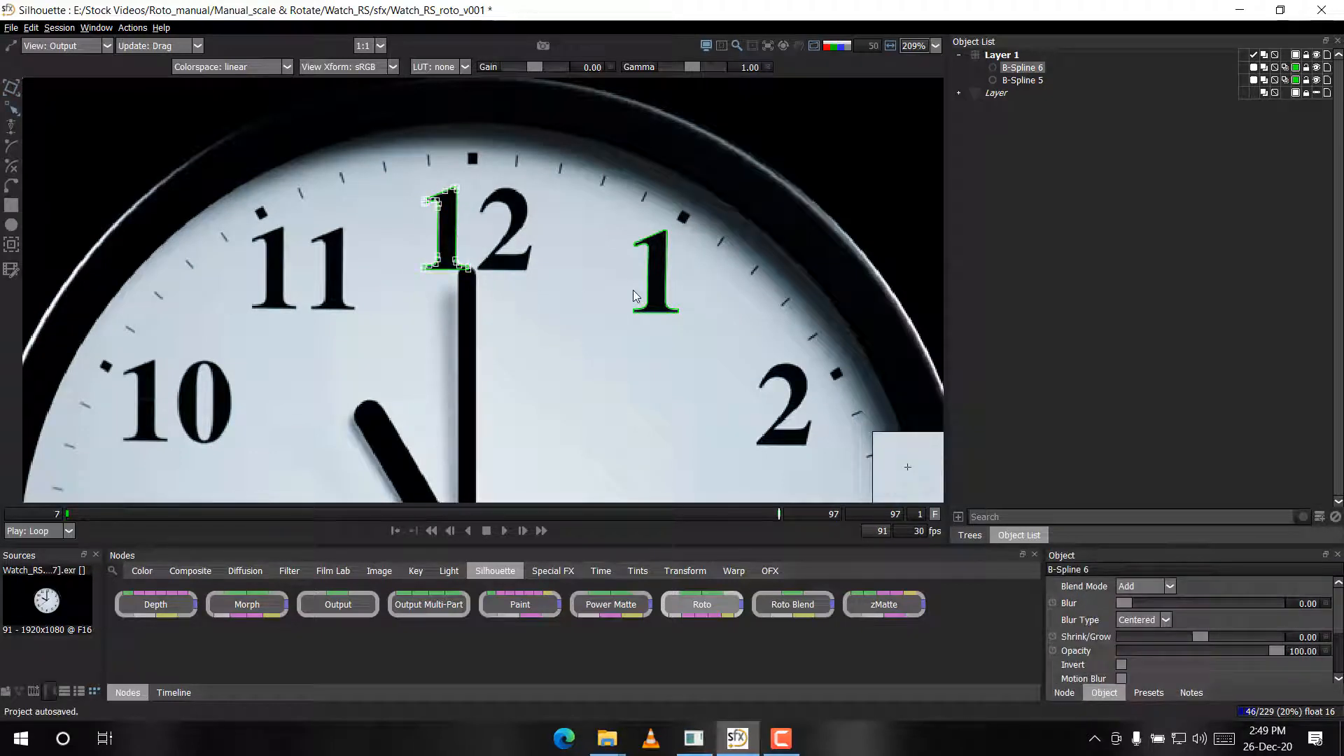
pyautogui.press('space')
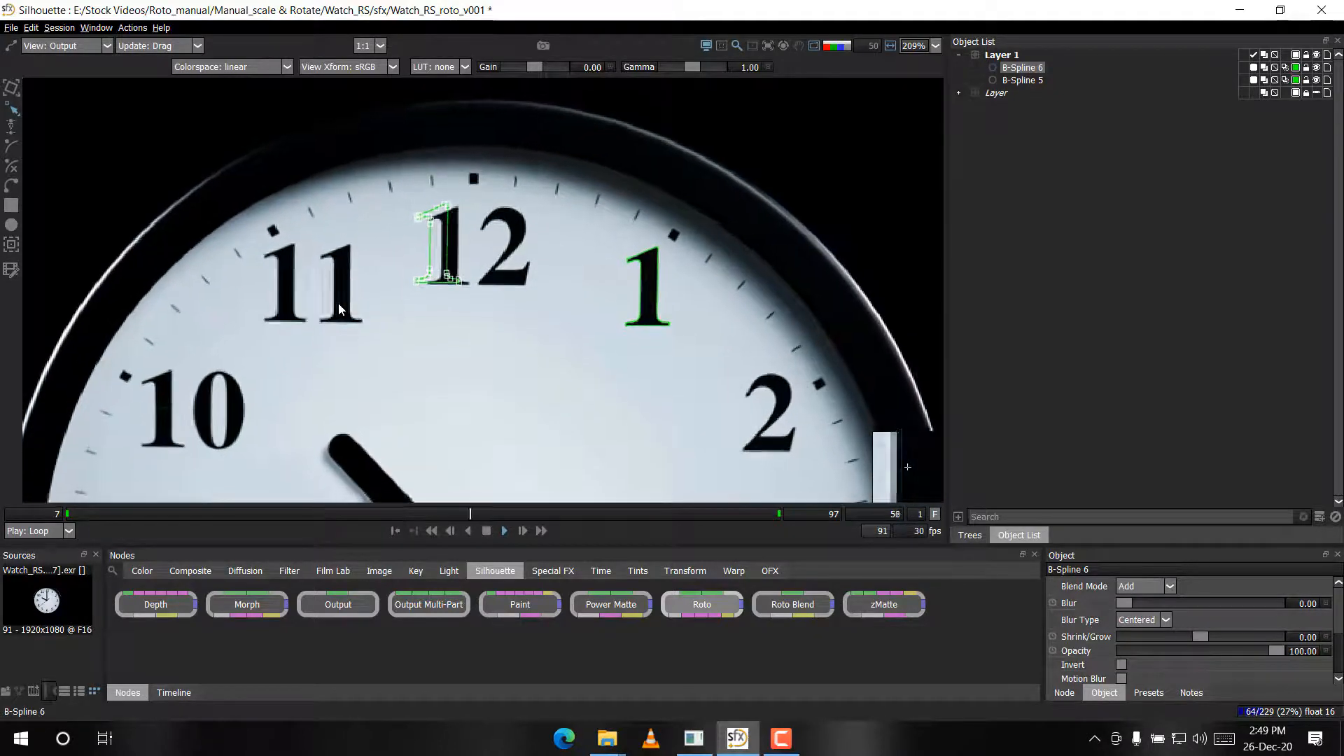
pyautogui.press('space')
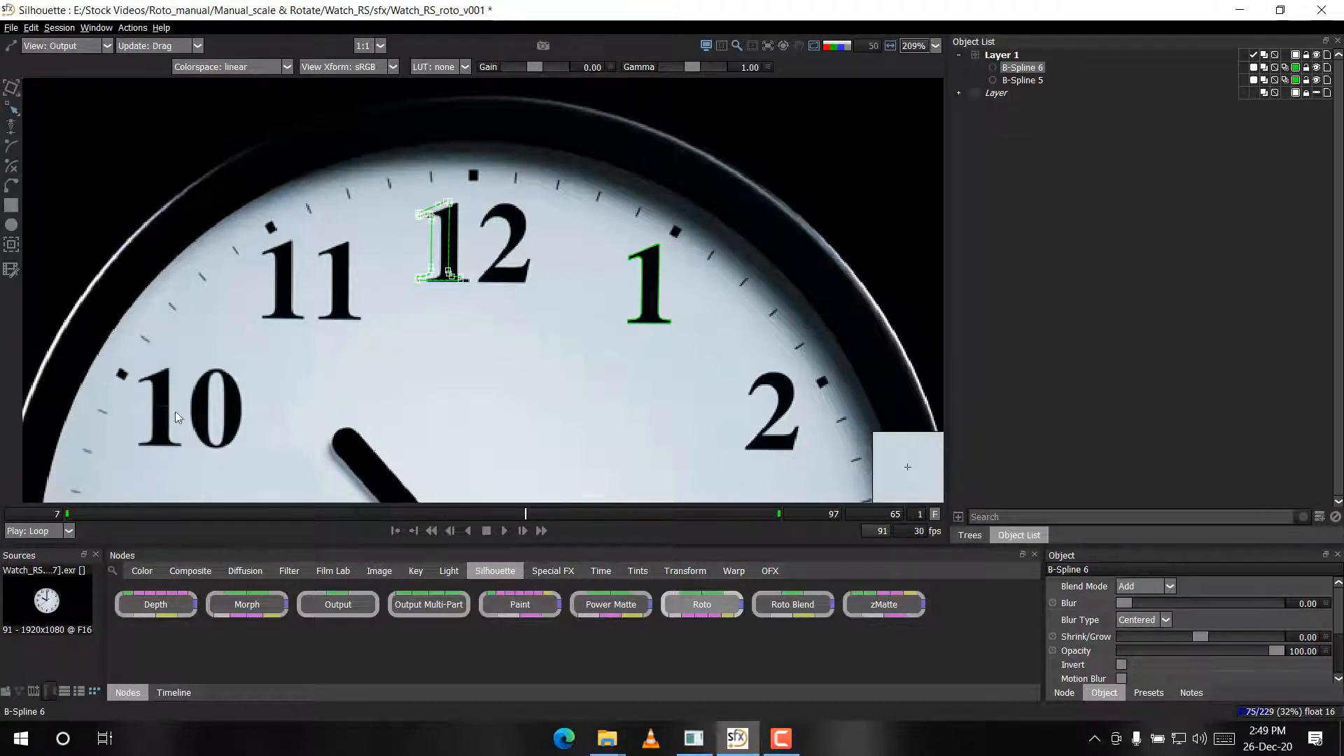
pyautogui.press('End')
pyautogui.press('Home')
pyautogui.press('End')
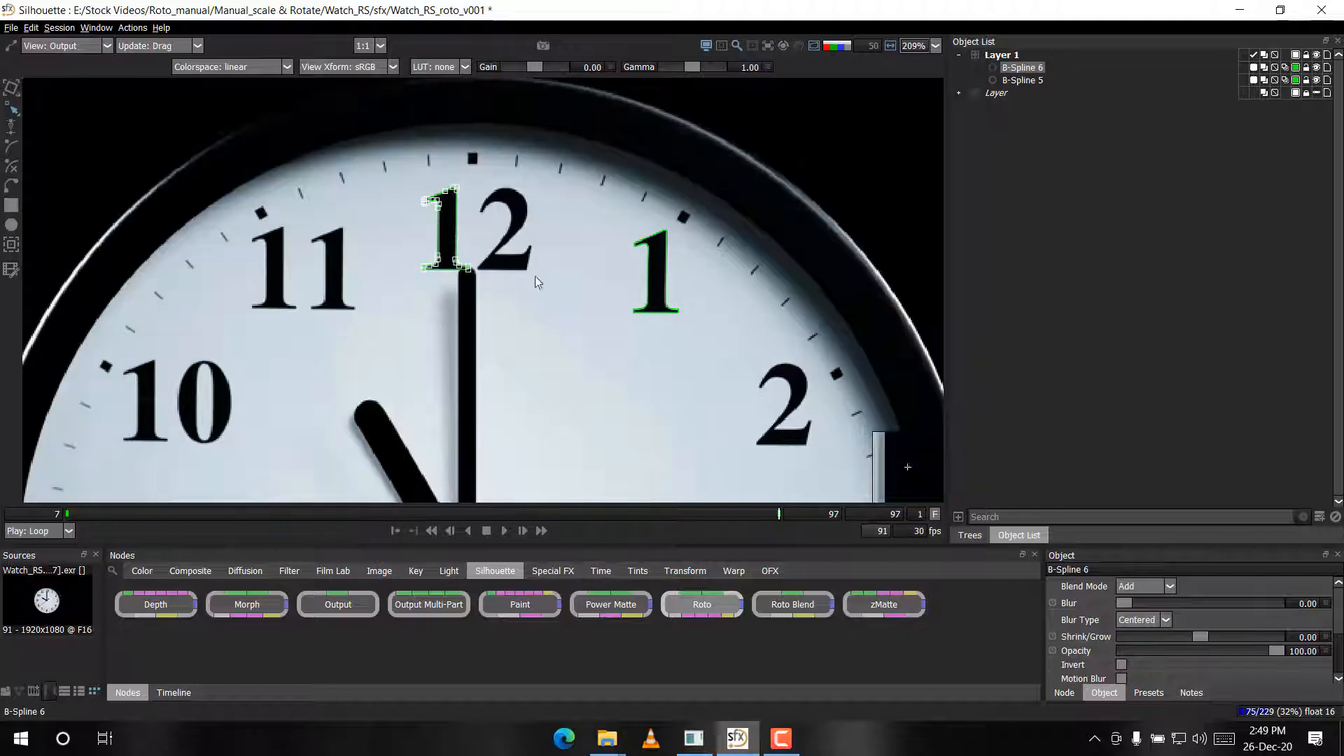
# Open the timeline and examine B-Spline 6's keyframes at both ends of the frame range
pyautogui.moveTo(526, 461); pyautogui.dragTo(542, 413)
pyautogui.click(175, 692)
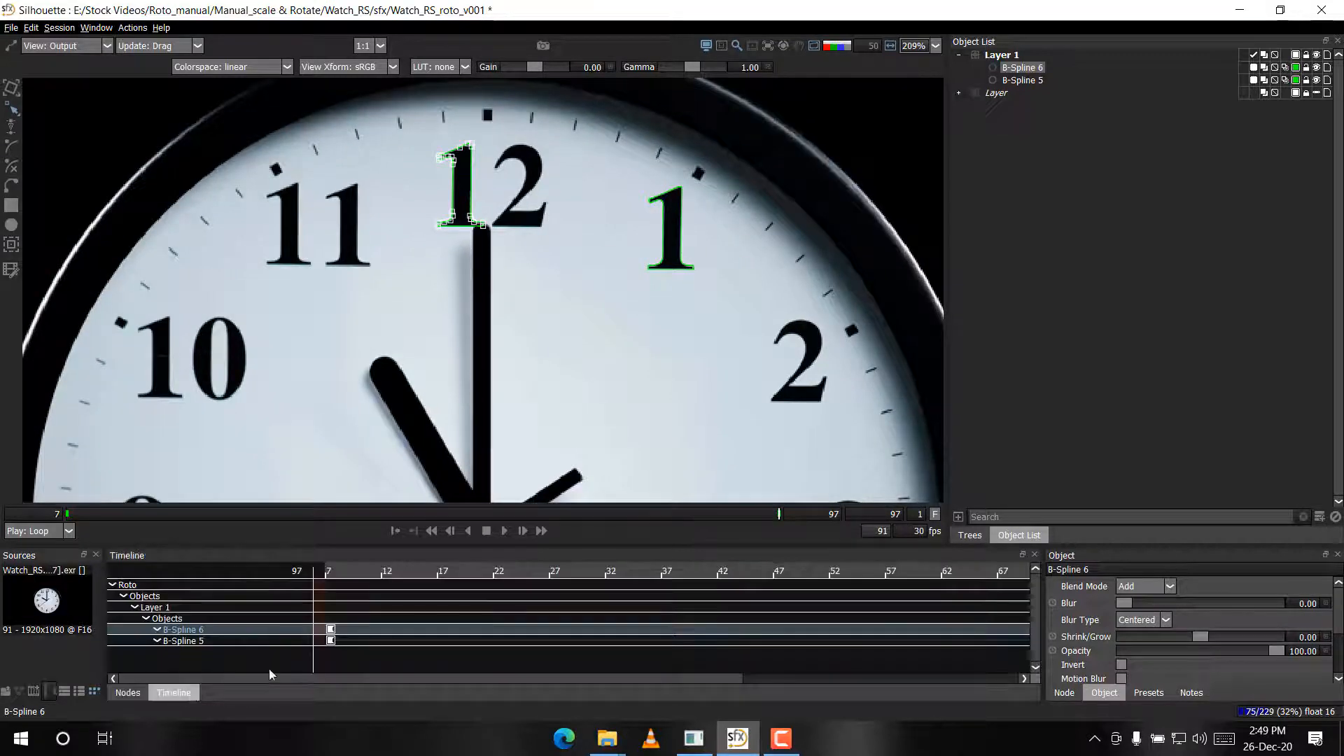
pyautogui.moveTo(259, 678); pyautogui.dragTo(543, 678)
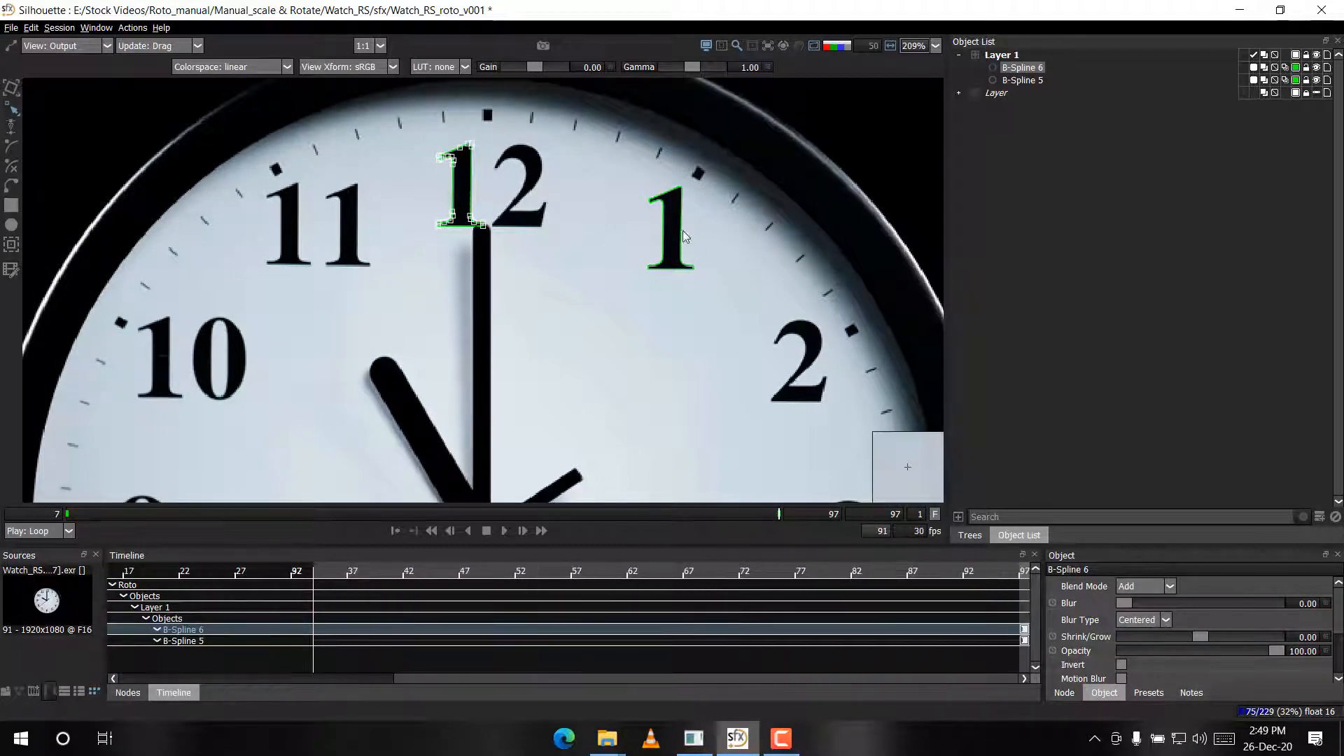
# On frame 7, move B-Spline 6 onto the 1 of the 12 and nudge it to fit the numeral's edges
pyautogui.press('Home')
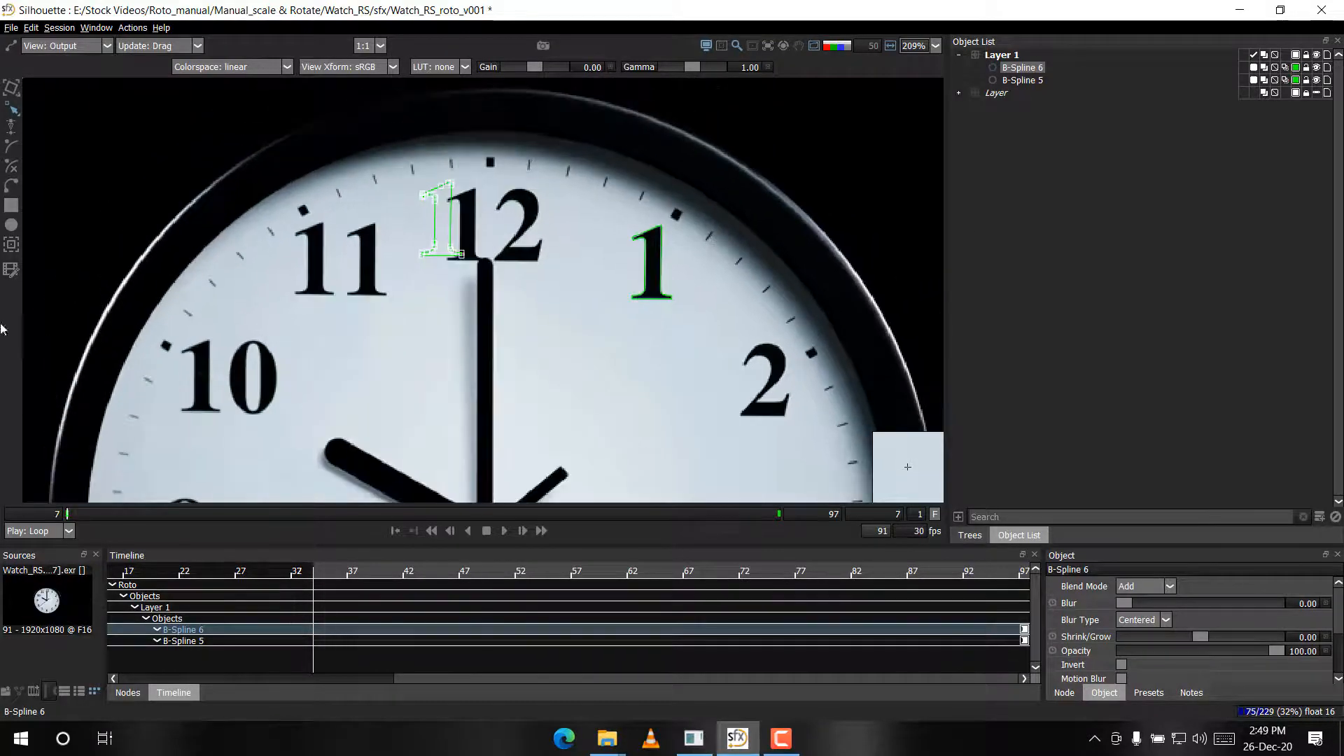
pyautogui.scroll(1, 446, 145)
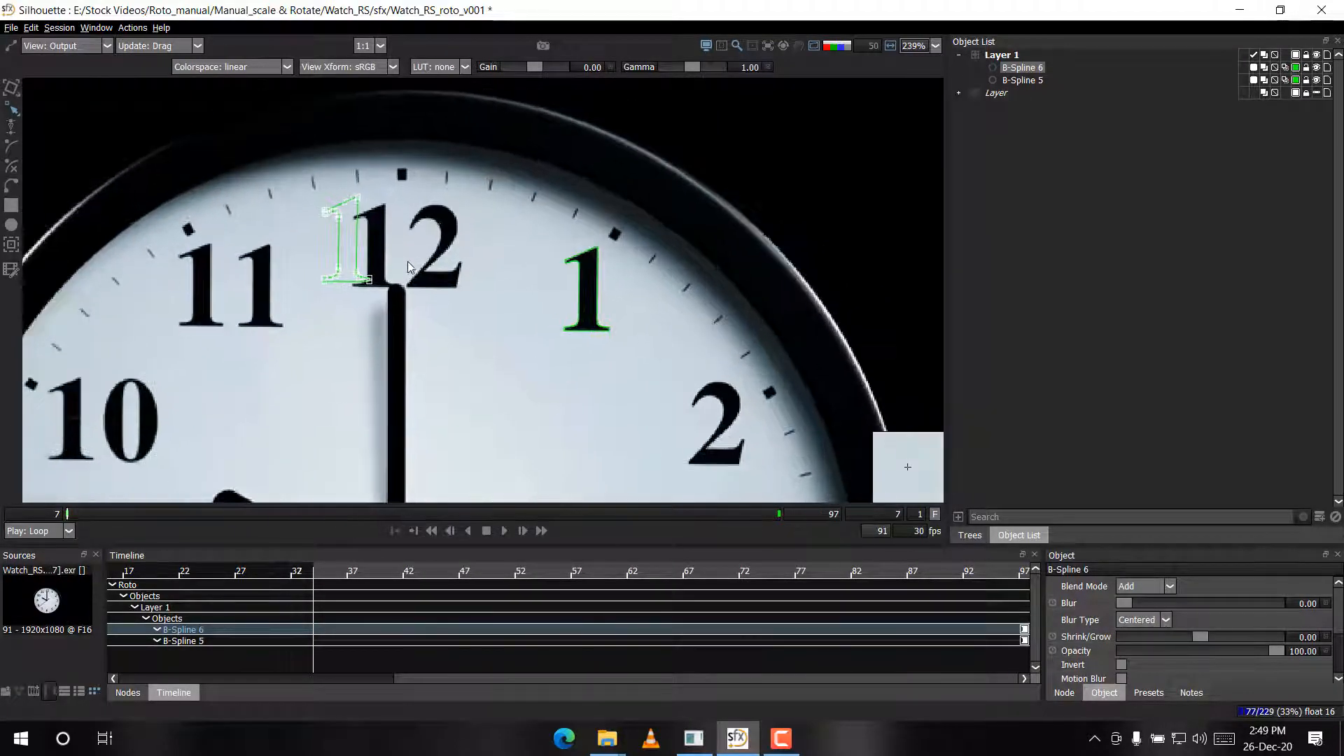
pyautogui.scroll(1, 231, 273)
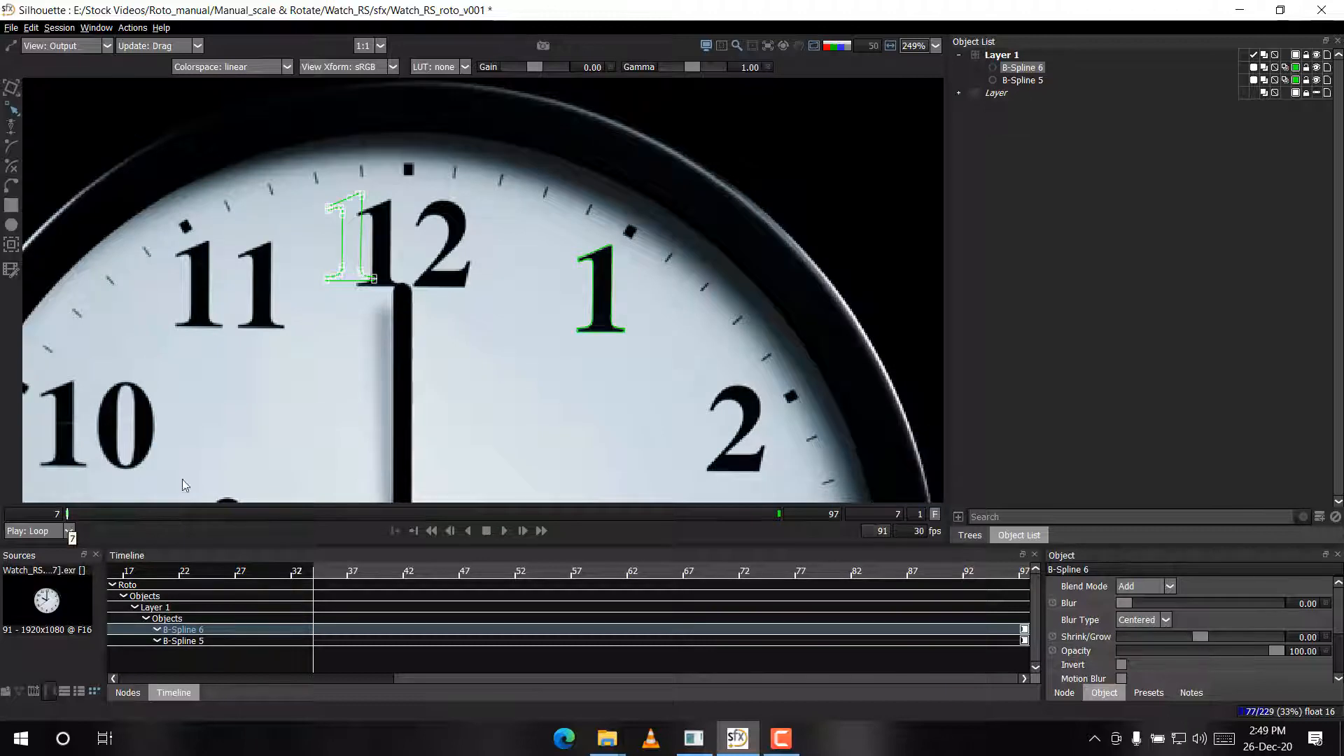
pyautogui.scroll(2, 378, 252)
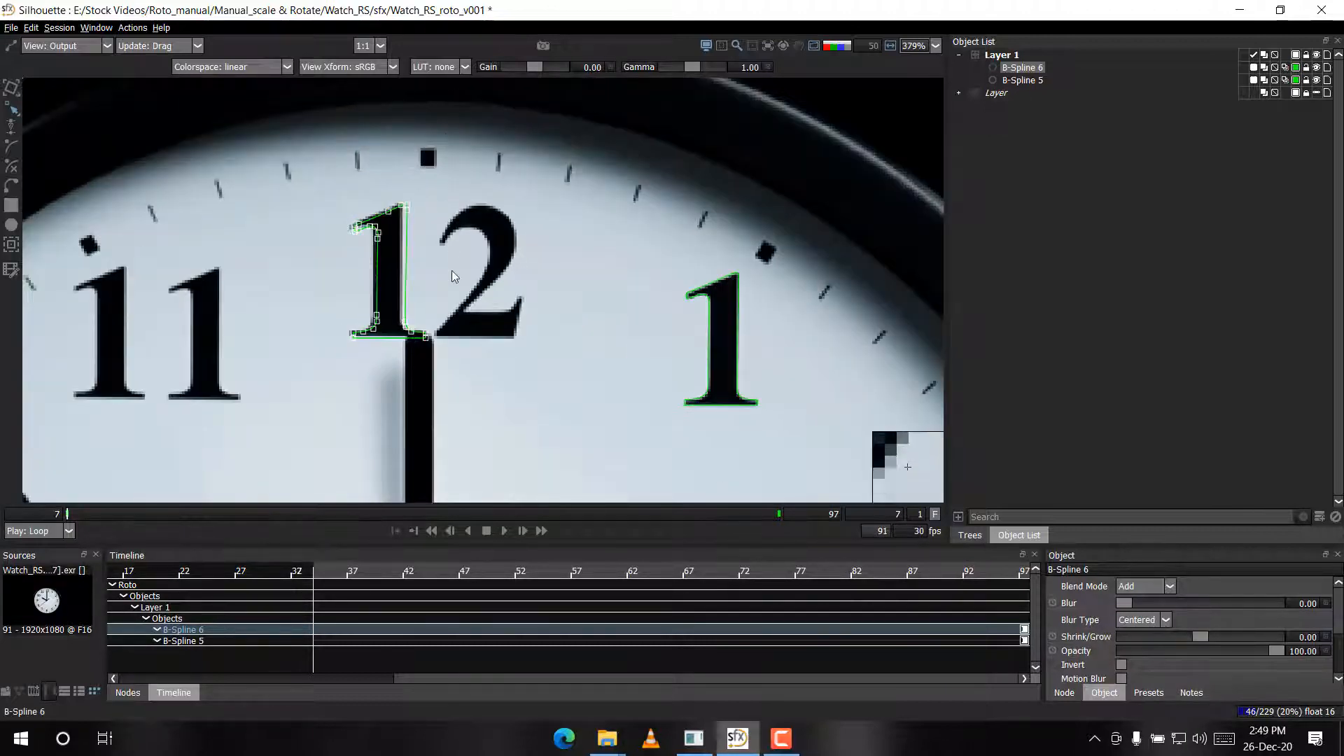
pyautogui.press('Left')
pyautogui.press('Left')
pyautogui.press('Up')
pyautogui.scroll(1, 451, 278)
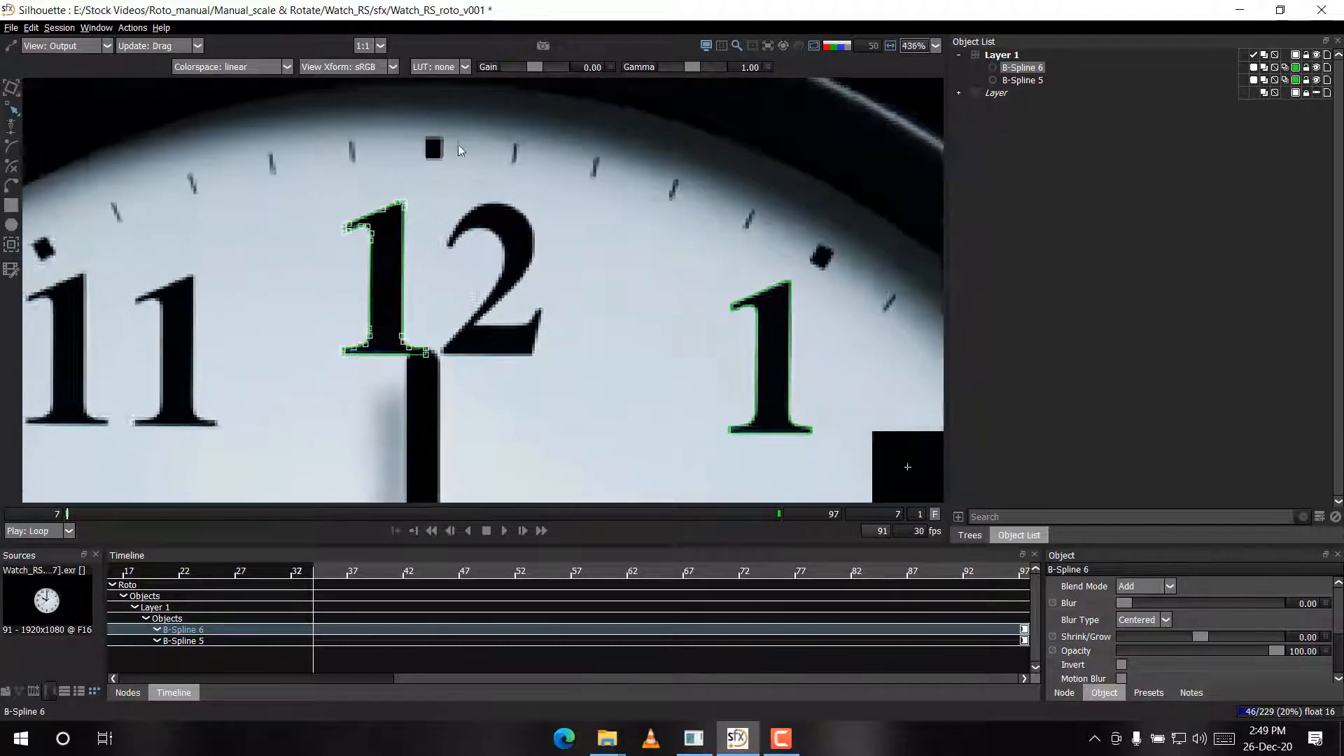
pyautogui.click(440, 259)
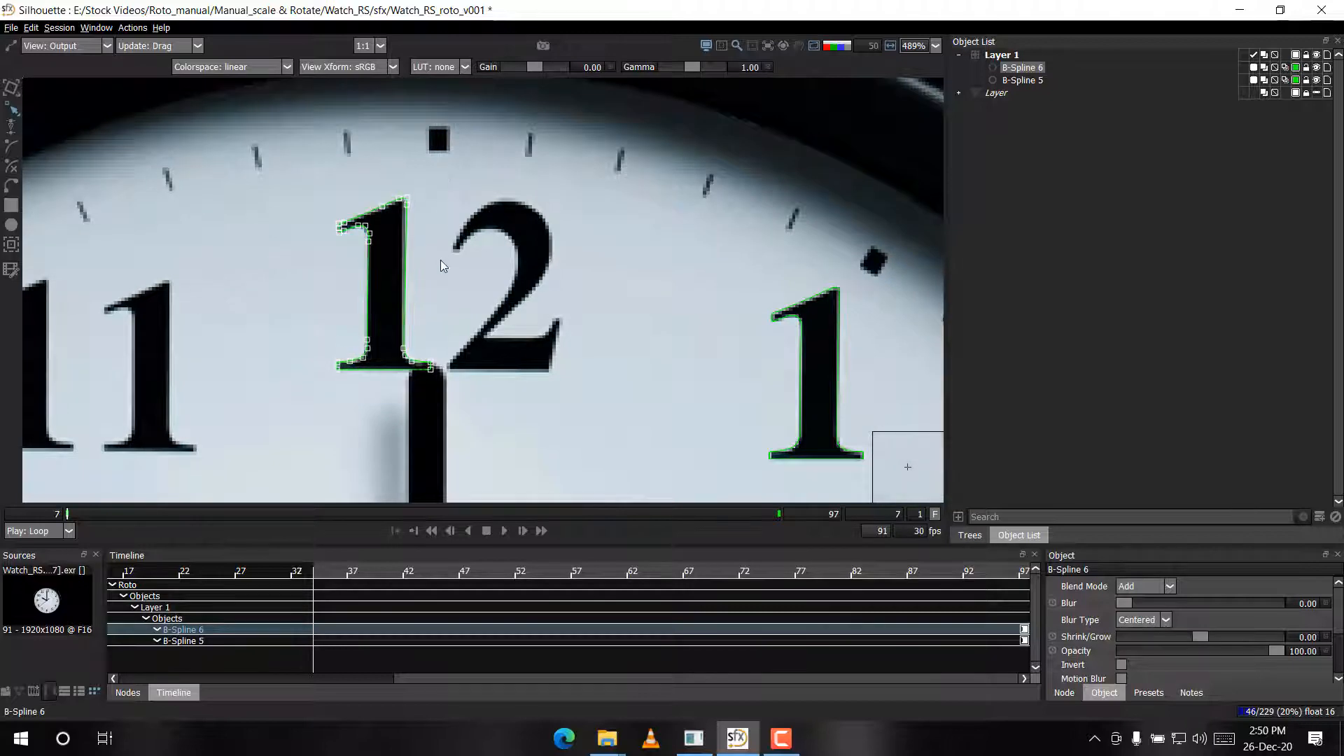
# Play the clip to check how B-Spline 6 follows the 1 of the 12
pyautogui.scroll(-1, 442, 301)
pyautogui.scroll(-2, 444, 304)
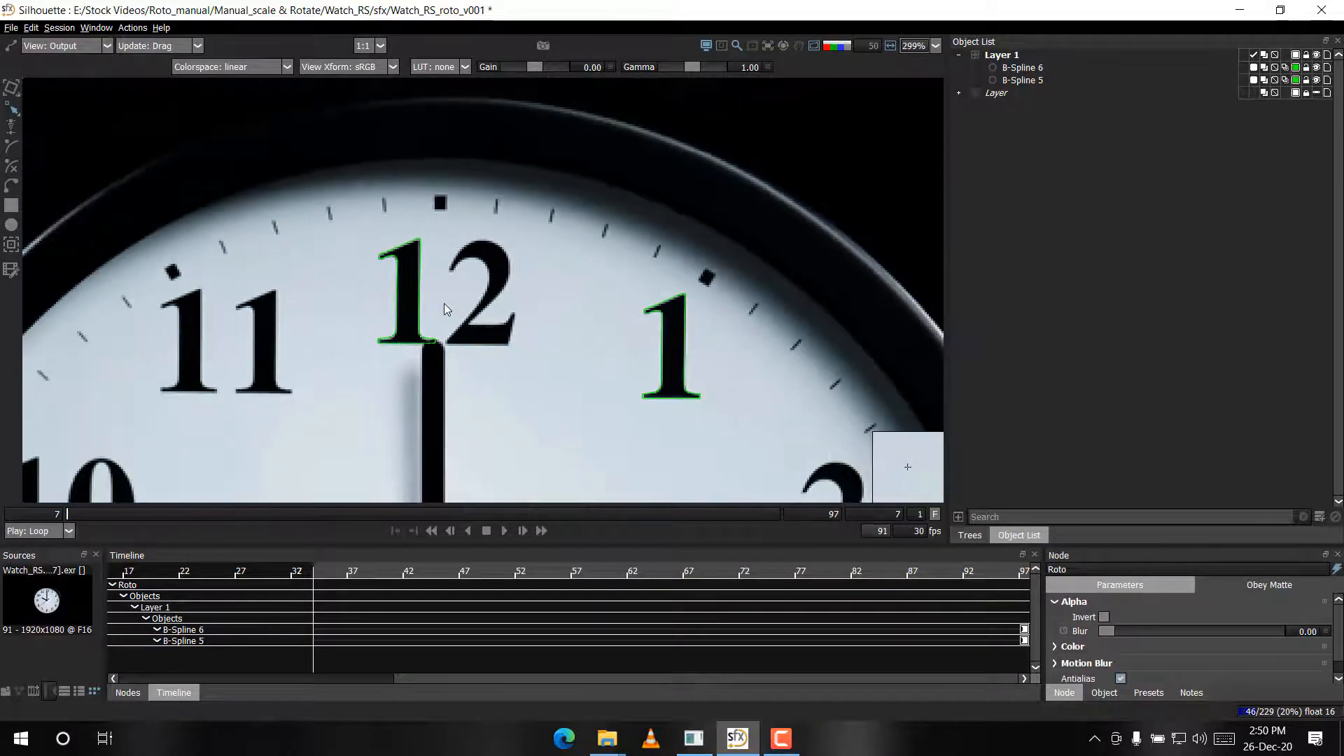
pyautogui.press('space')
pyautogui.scroll(-3, 447, 303)
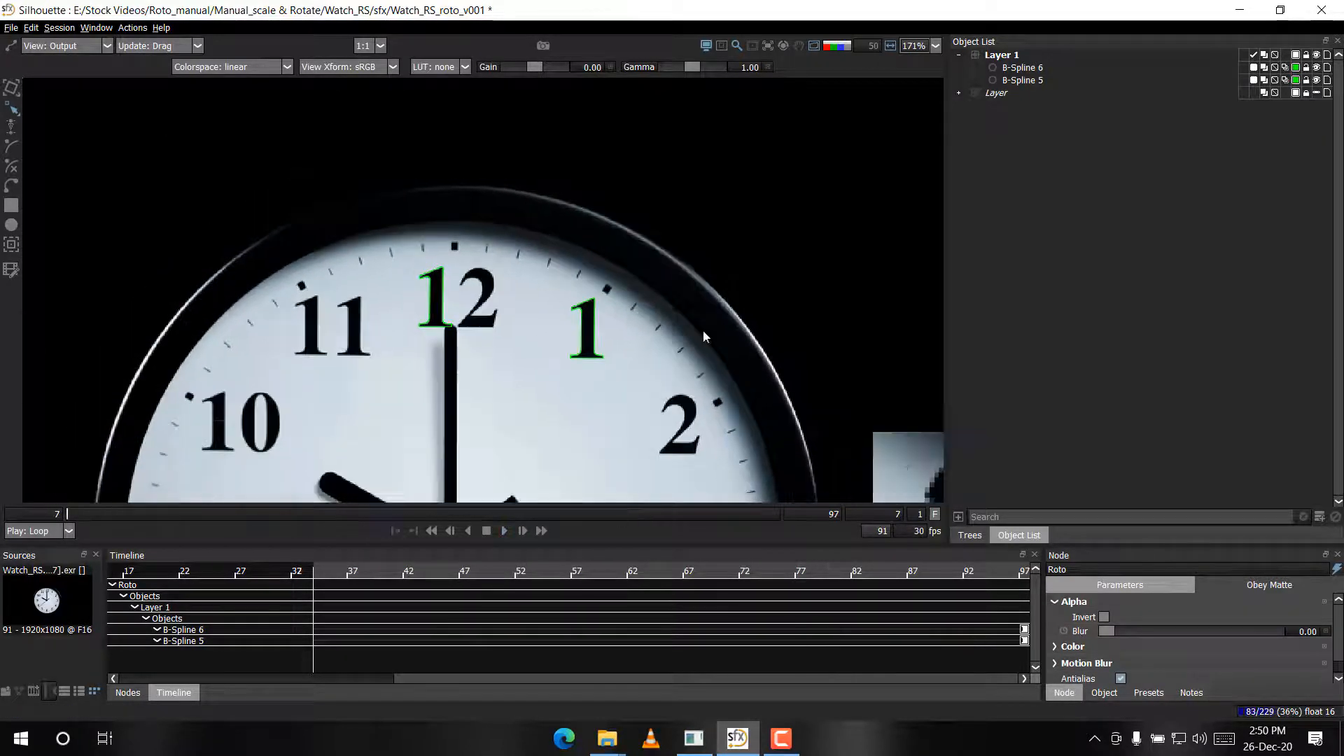
# Select B-Spline 6 on frame 7 and nudge it off the 1 of the 12, down toward the 11
pyautogui.scroll(1, 501, 315)
pyautogui.click(435, 301)
pyautogui.scroll(2, 477, 324)
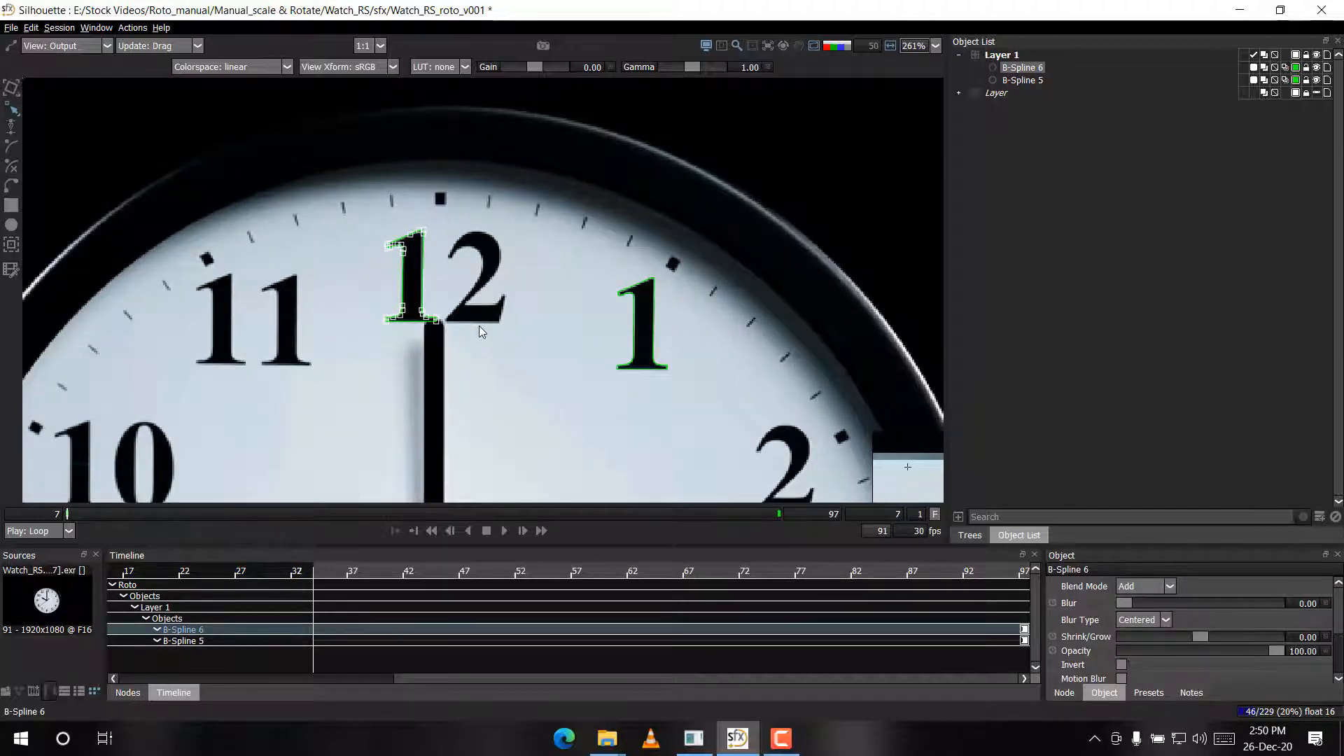
pyautogui.press('Right')
pyautogui.press('Down')
pyautogui.press('Right')
pyautogui.press('Down')
pyautogui.press('Left')
pyautogui.press('Left')
pyautogui.press('Up')
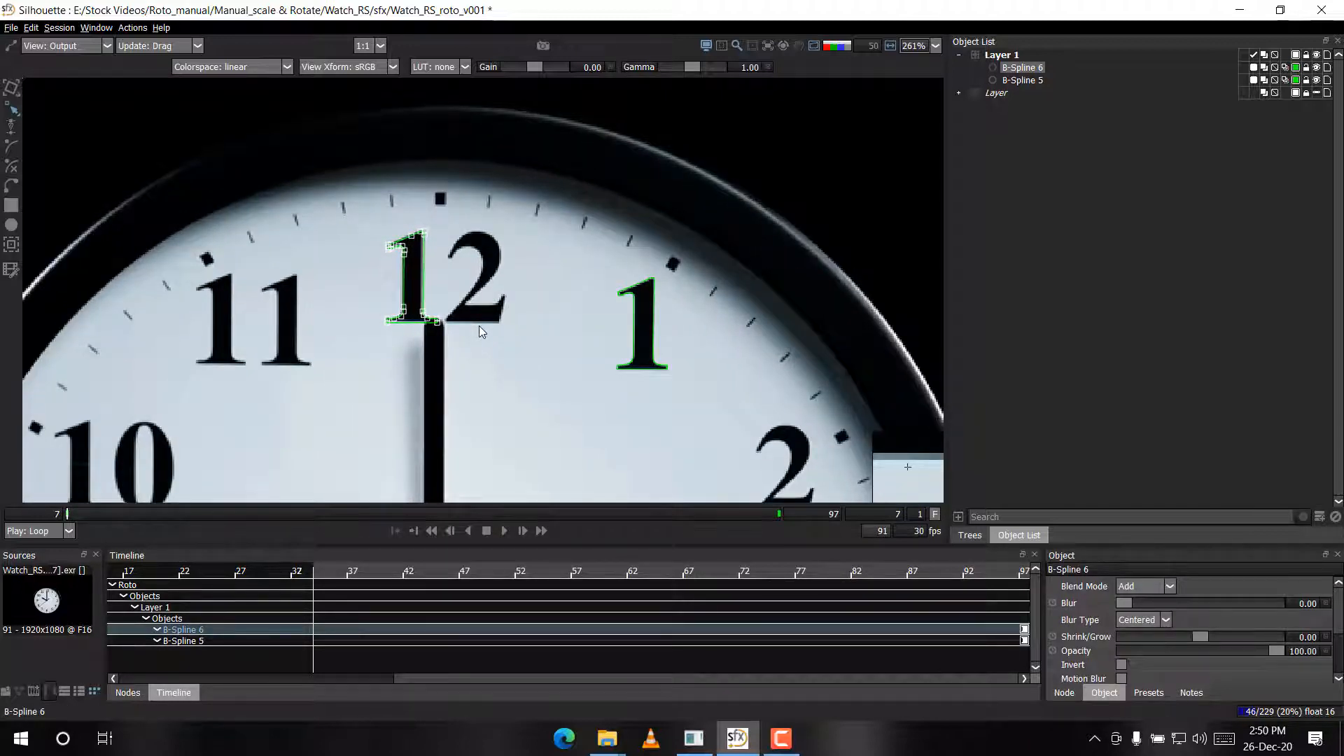
pyautogui.press('Right')
pyautogui.press('Left')
pyautogui.press('Left')
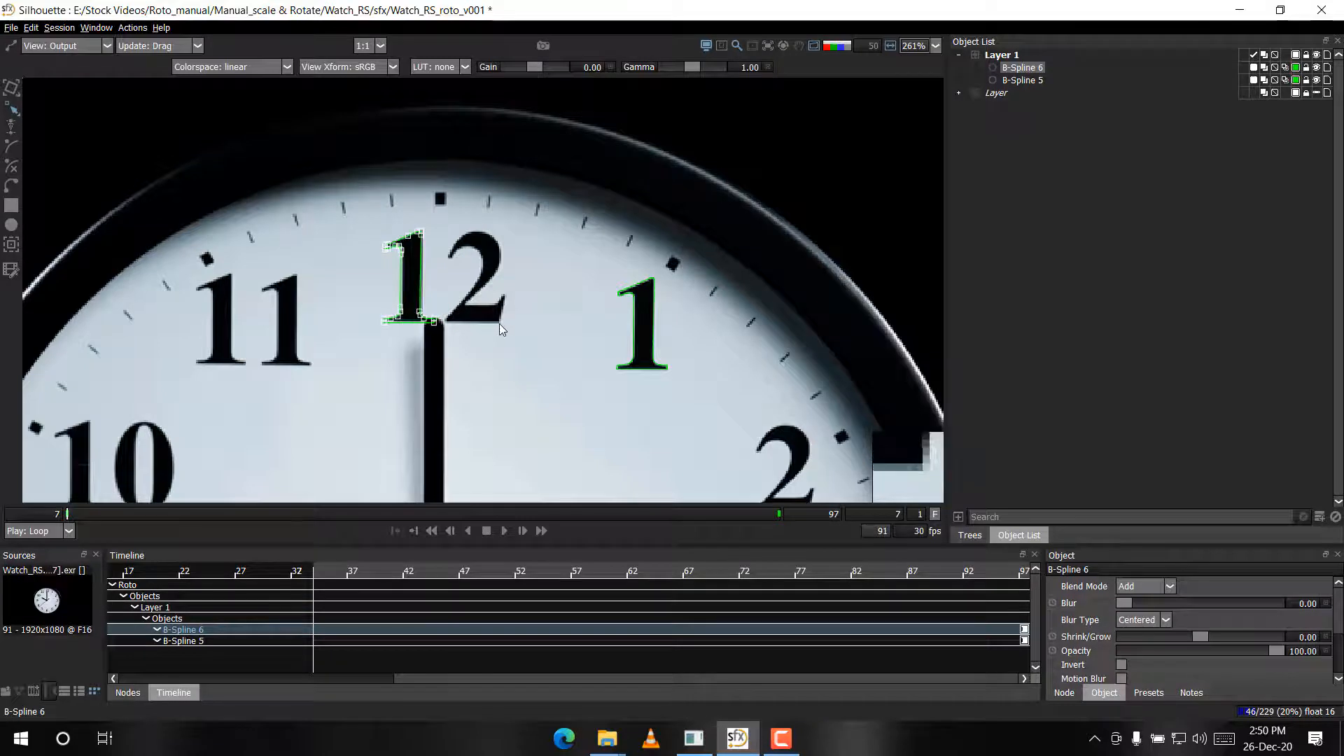
pyautogui.press('Left')
pyautogui.press('Left')
pyautogui.press('Left')
pyautogui.press('Left')
pyautogui.press('Left')
pyautogui.press('Left')
pyautogui.press('Left')
pyautogui.press('Left')
pyautogui.press('Left')
pyautogui.press('Left')
pyautogui.press('Left')
pyautogui.press('Left')
pyautogui.press('Left')
pyautogui.press('Left')
pyautogui.press('Left')
pyautogui.press('Left')
pyautogui.press('Up')
pyautogui.press('Up')
pyautogui.press('Up')
pyautogui.press('Up')
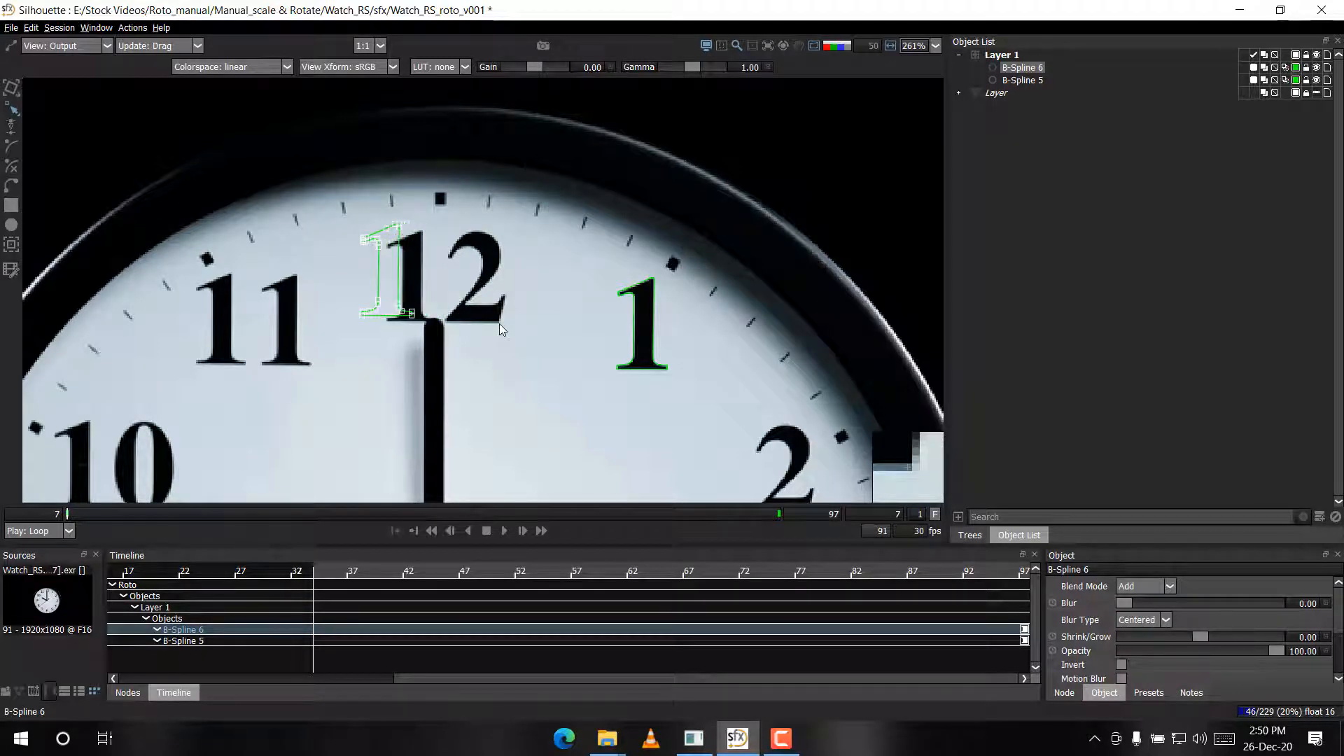
pyautogui.press('Left')
pyautogui.press('Left')
pyautogui.press('Left')
pyautogui.press('Left')
pyautogui.press('Left')
pyautogui.press('Left')
pyautogui.press('Left')
pyautogui.press('Left')
pyautogui.press('Left')
pyautogui.press('Down')
pyautogui.press('Down')
pyautogui.press('Down')
pyautogui.press('Down')
pyautogui.press('Down')
pyautogui.press('Down')
pyautogui.press('Down')
pyautogui.press('Down')
pyautogui.press('Down')
pyautogui.press('Down')
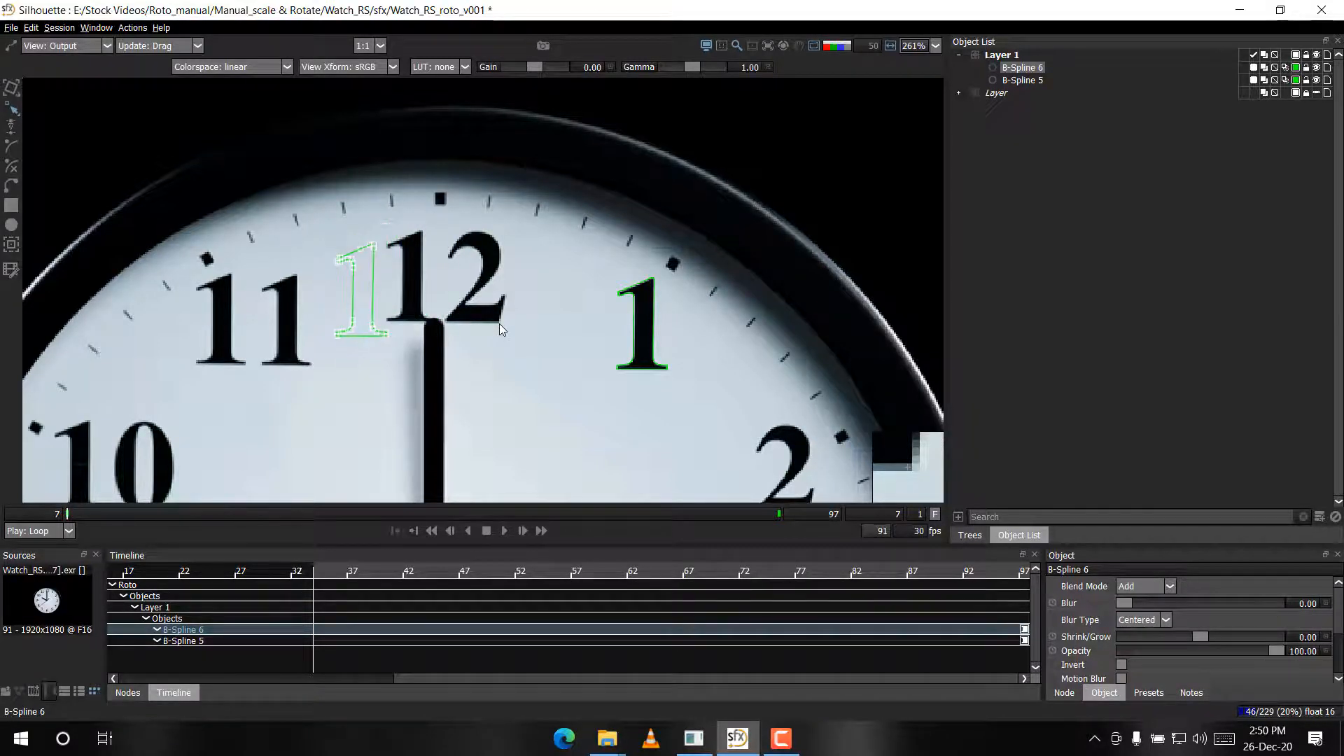
# On frame 97, nudge B-Spline 6 up and across until it fits the 1 of the 12, and deselect it
pyautogui.press('End')
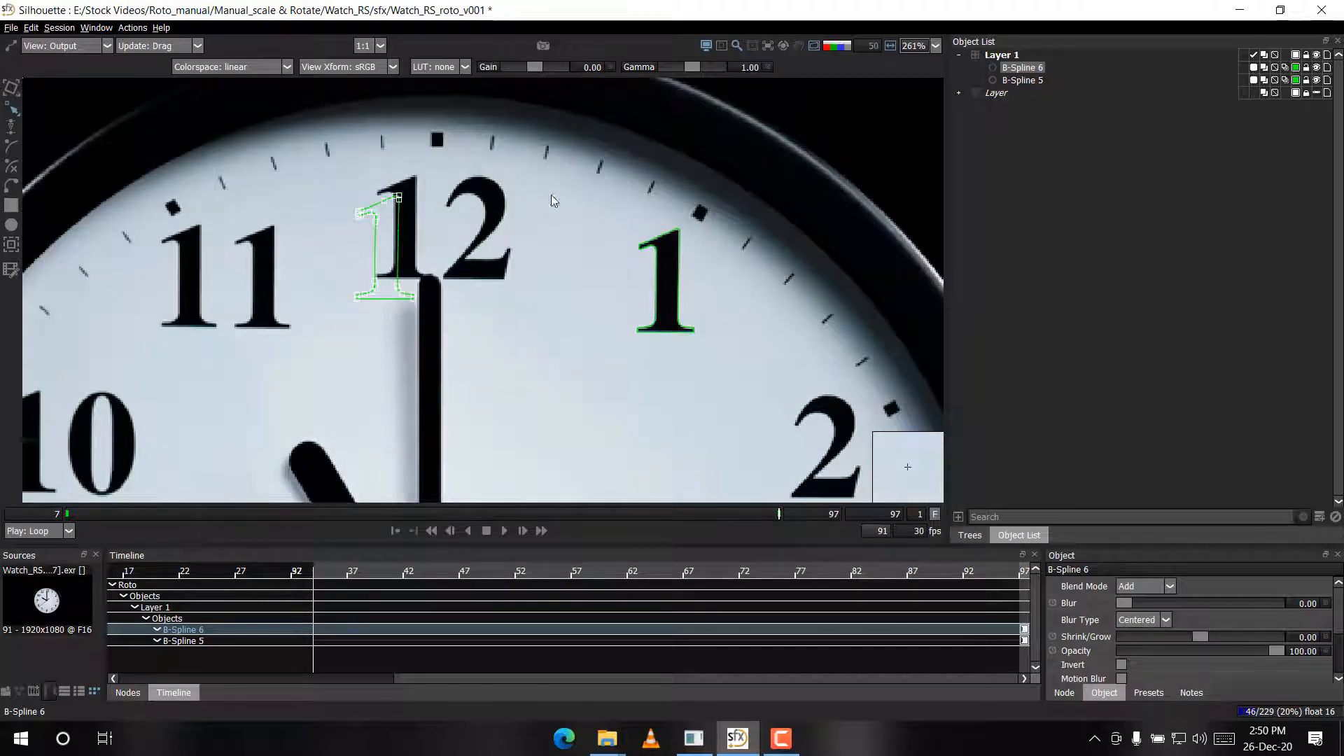
pyautogui.press('Up')
pyautogui.press('Up')
pyautogui.press('Up')
pyautogui.press('Up')
pyautogui.press('Up')
pyautogui.press('Up')
pyautogui.press('Up')
pyautogui.press('Up')
pyautogui.press('Up')
pyautogui.press('Up')
pyautogui.press('Up')
pyautogui.press('Up')
pyautogui.press('Up')
pyautogui.press('Up')
pyautogui.press('Up')
pyautogui.press('Right')
pyautogui.press('Right')
pyautogui.press('Right')
pyautogui.press('Right')
pyautogui.press('Right')
pyautogui.press('Right')
pyautogui.press('Right')
pyautogui.press('Right')
pyautogui.press('Right')
pyautogui.press('Down')
pyautogui.press('Down')
pyautogui.press('Down')
pyautogui.press('Down')
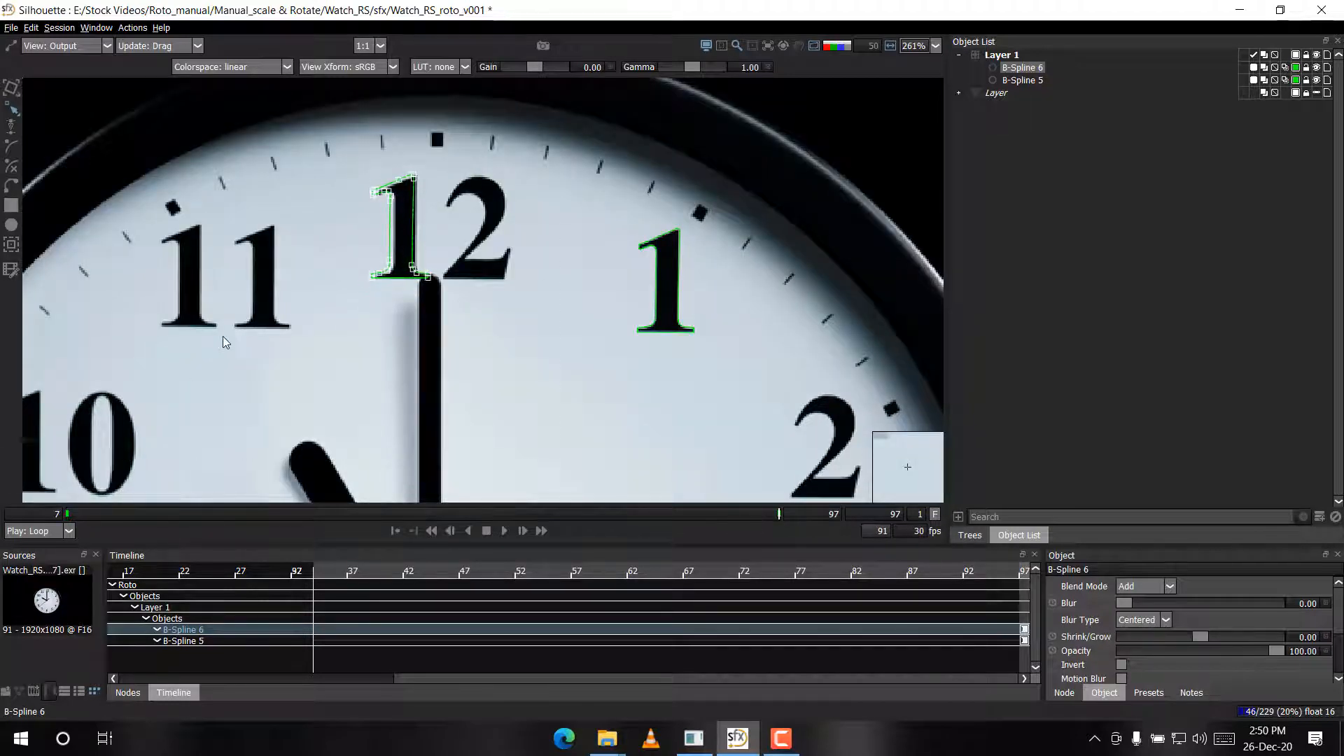
pyautogui.press('Right')
pyautogui.press('Right')
pyautogui.press('Up')
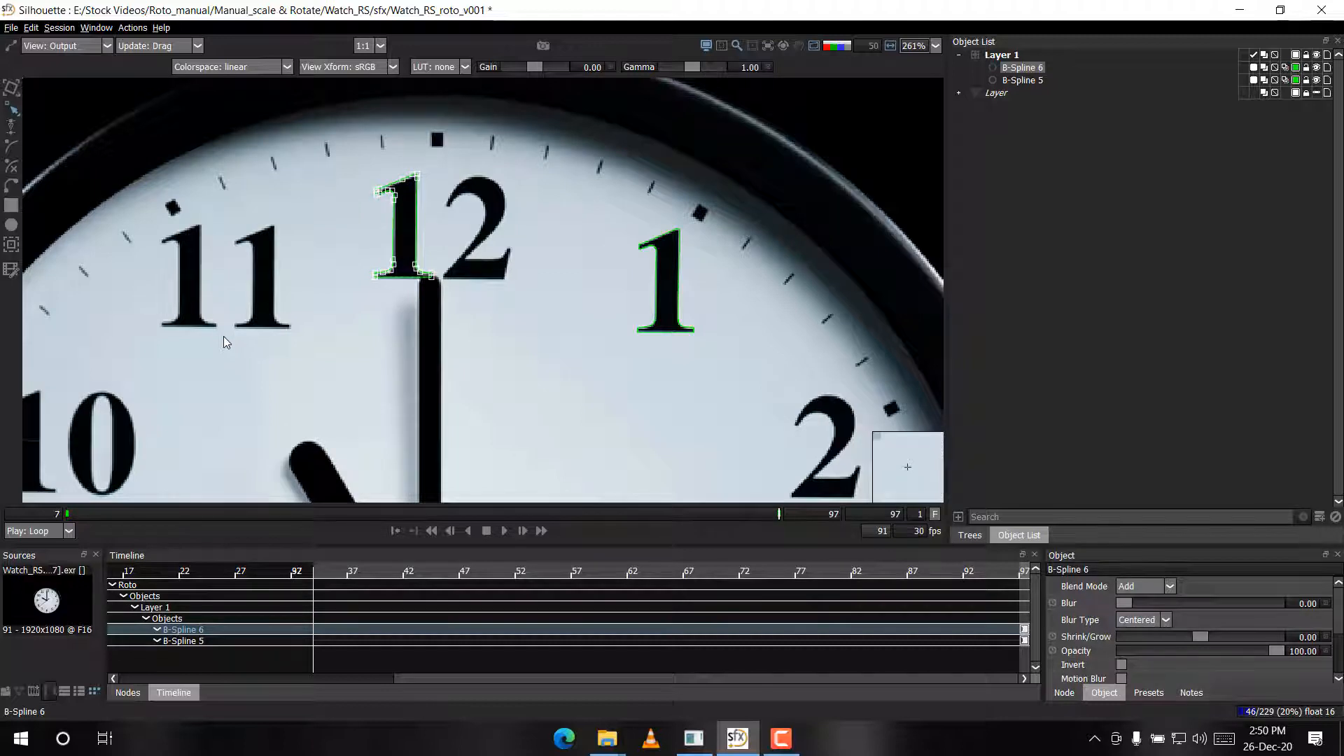
pyautogui.press('Right')
pyautogui.click(417, 374)
pyautogui.click(530, 254)
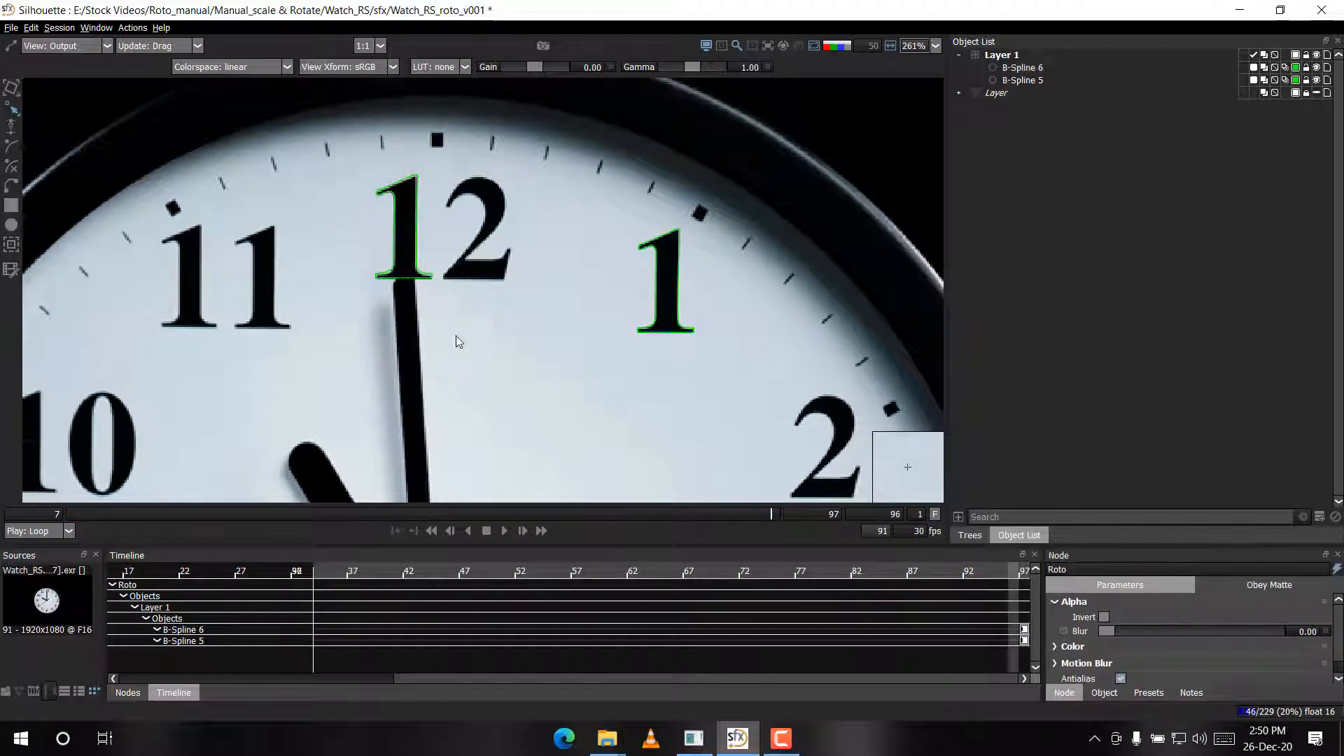
# Compare B-Spline 6's placement on frames 7 and 97 and inspect both of its keyframes on the timeline
pyautogui.press('Home')
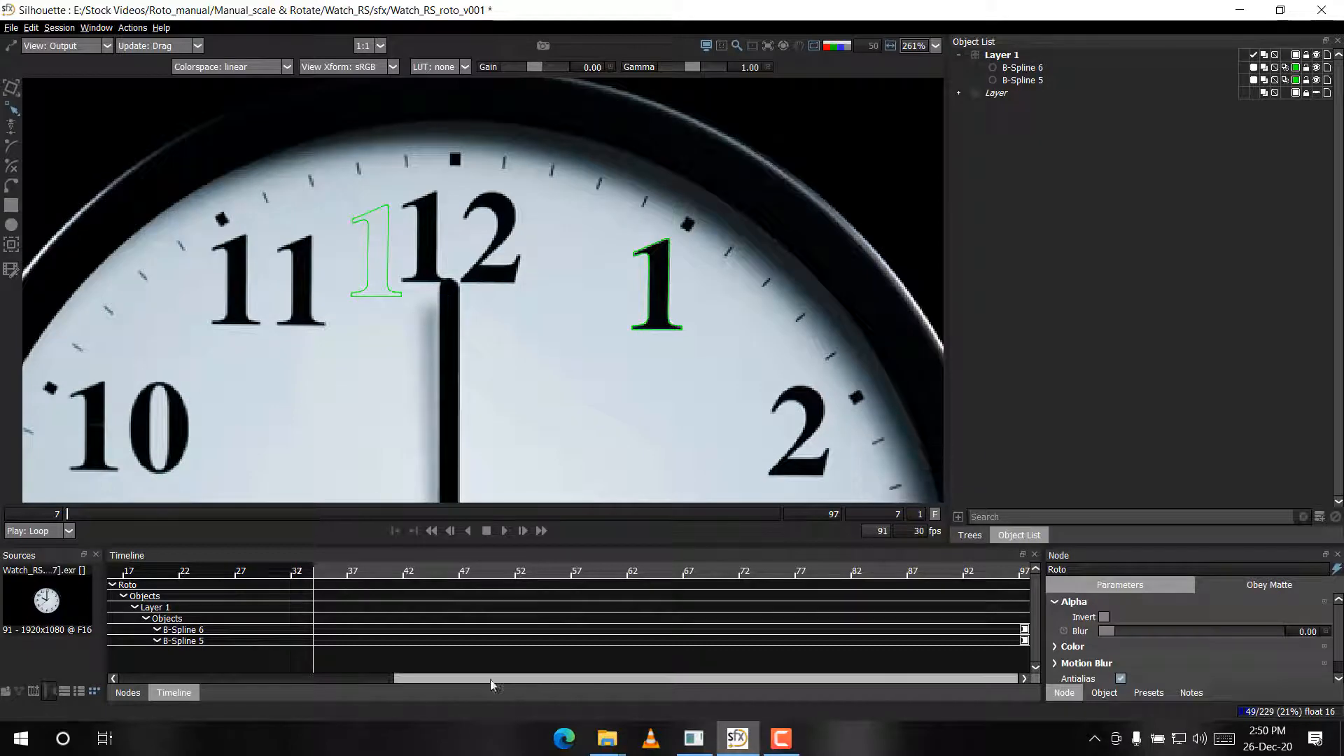
pyautogui.moveTo(492, 679); pyautogui.dragTo(27, 648)
pyautogui.press('End')
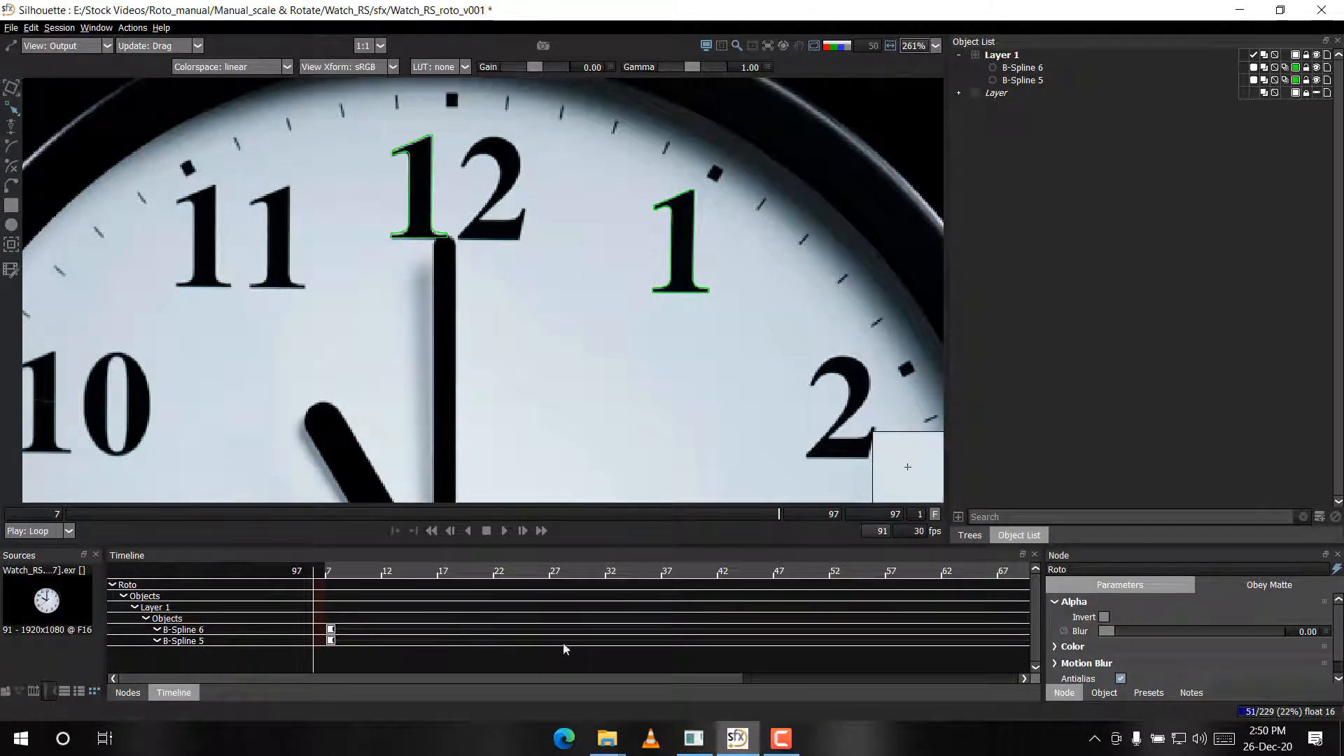
pyautogui.moveTo(565, 679); pyautogui.dragTo(1190, 681)
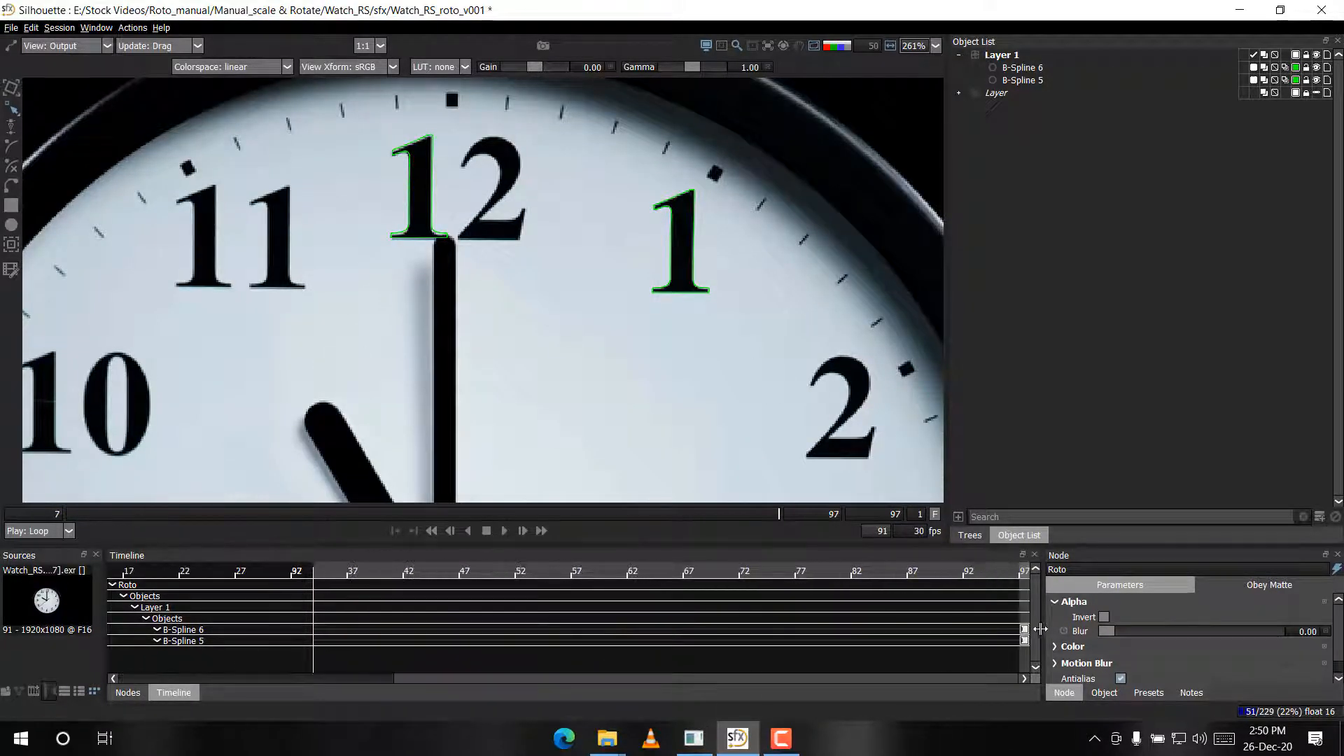
pyautogui.moveTo(855, 681); pyautogui.dragTo(68, 649)
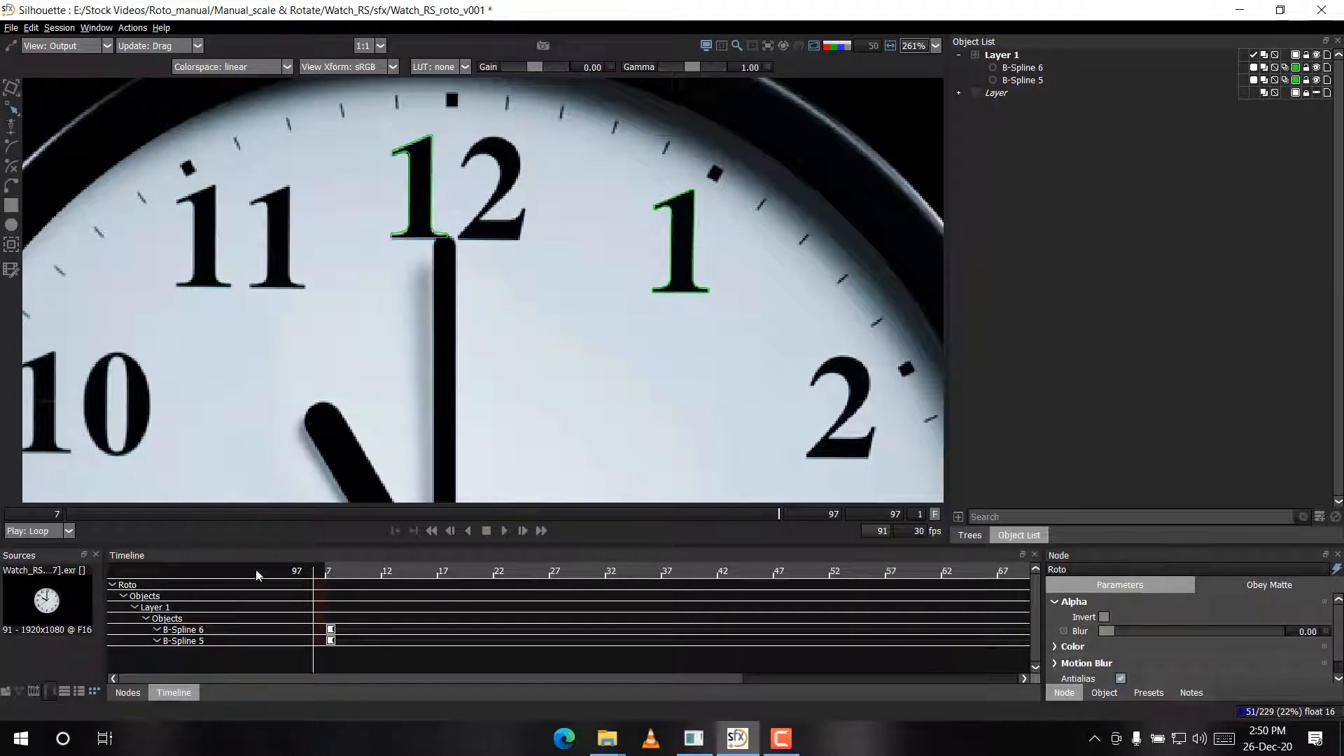
# Go to frame 7 and delete B-Spline 6's keyframe there
pyautogui.click(335, 574)
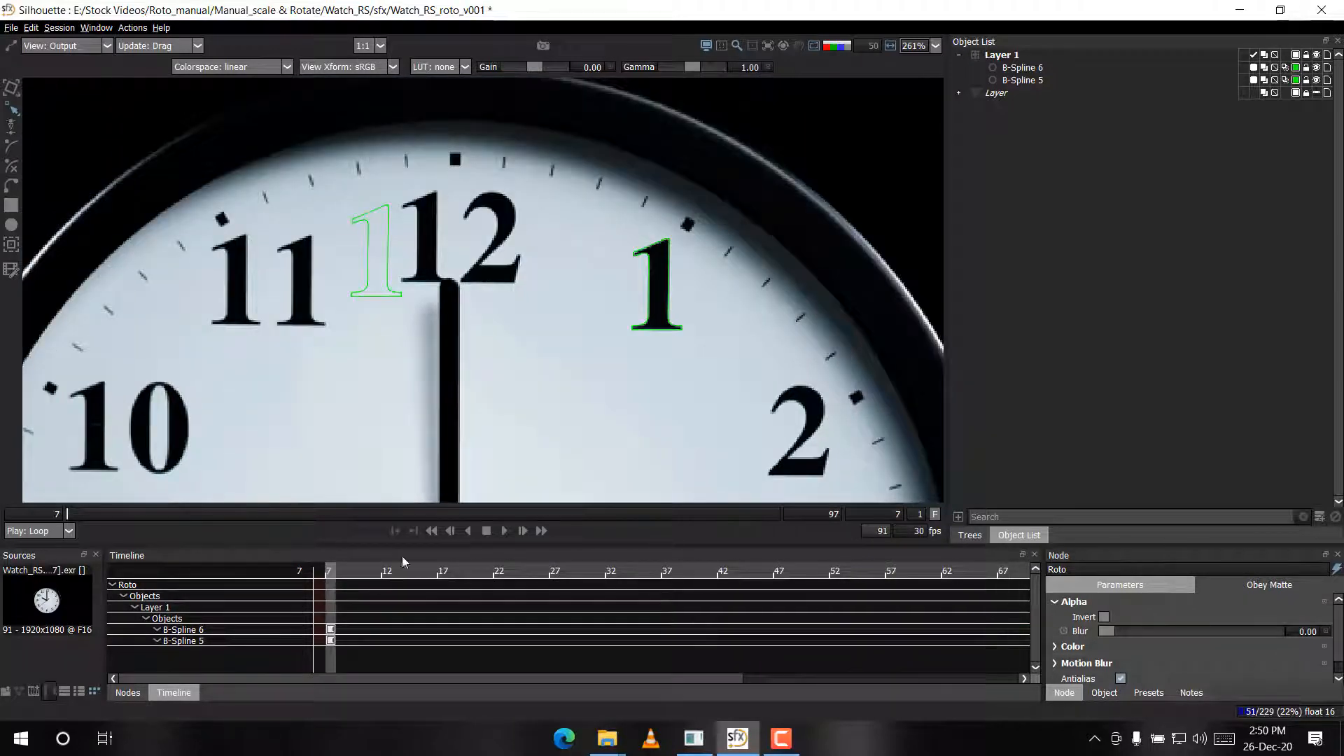
pyautogui.rightClick(332, 632)
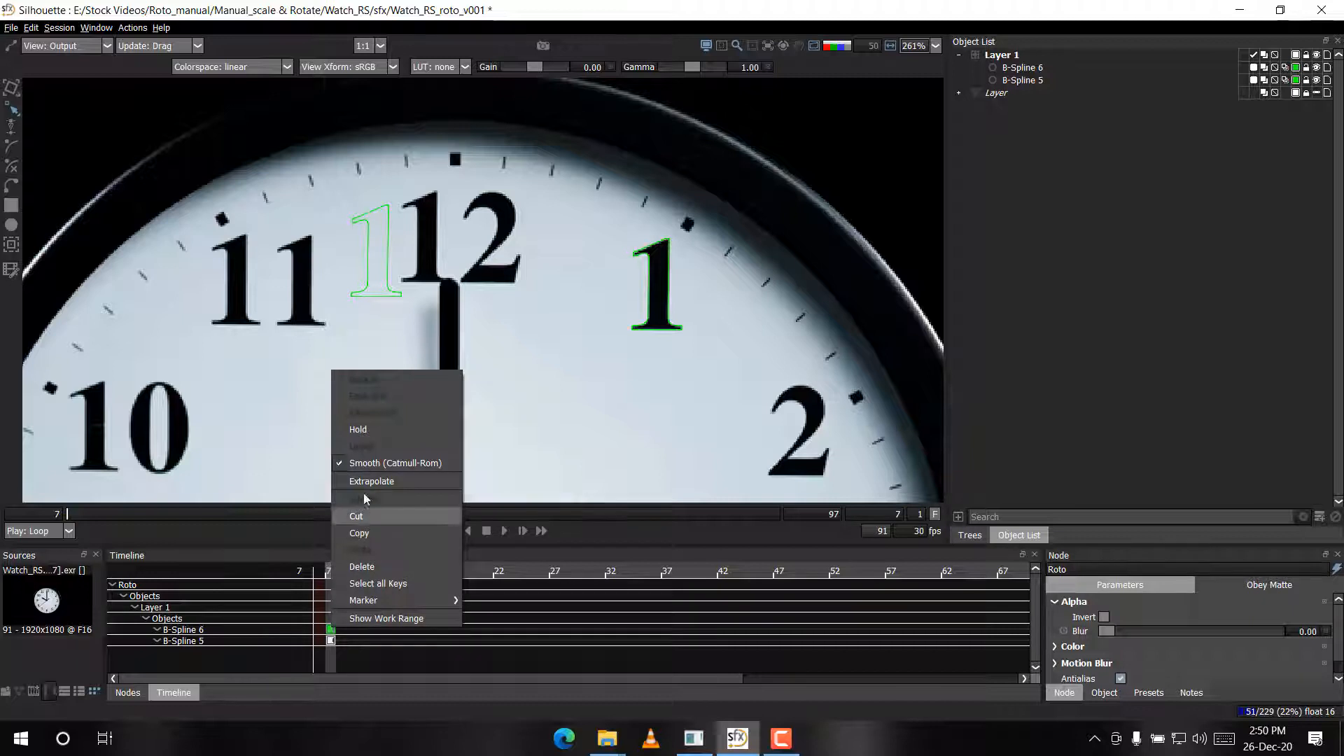
pyautogui.moveTo(358, 603)
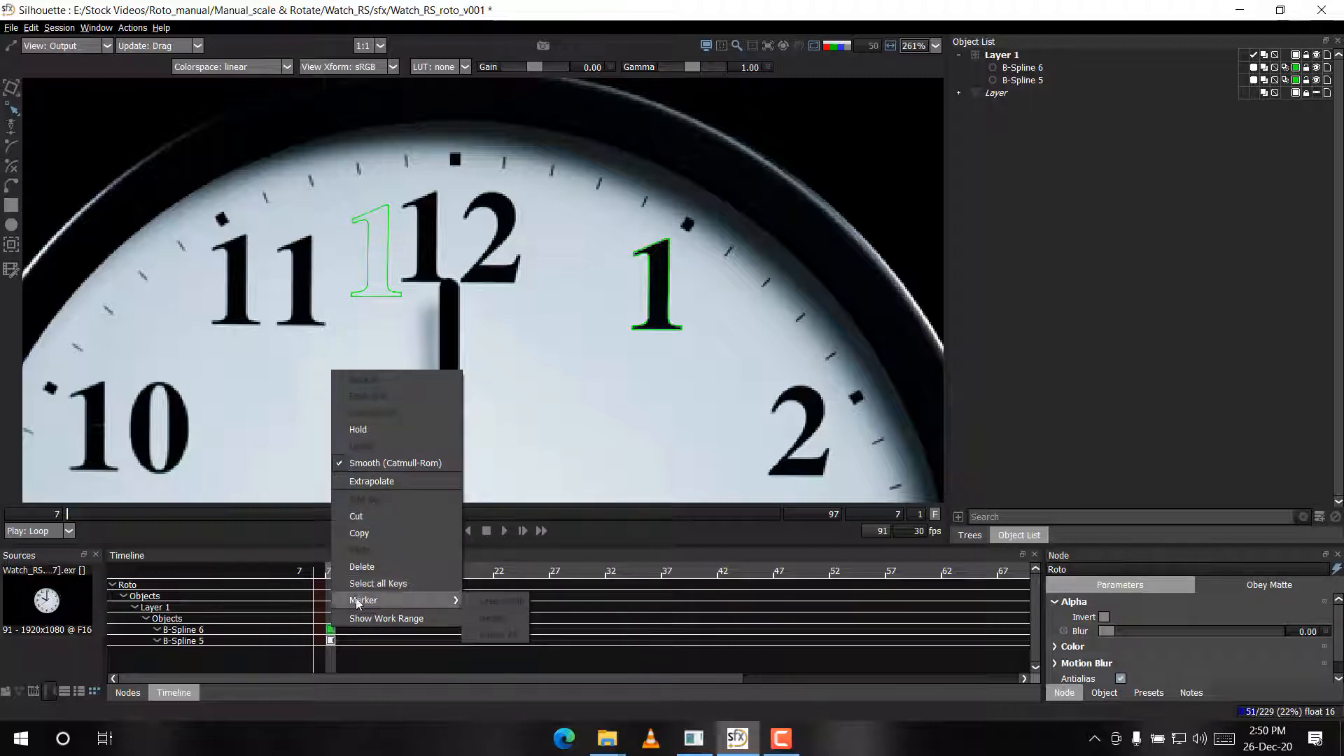
pyautogui.click(332, 633)
pyautogui.rightClick(332, 633)
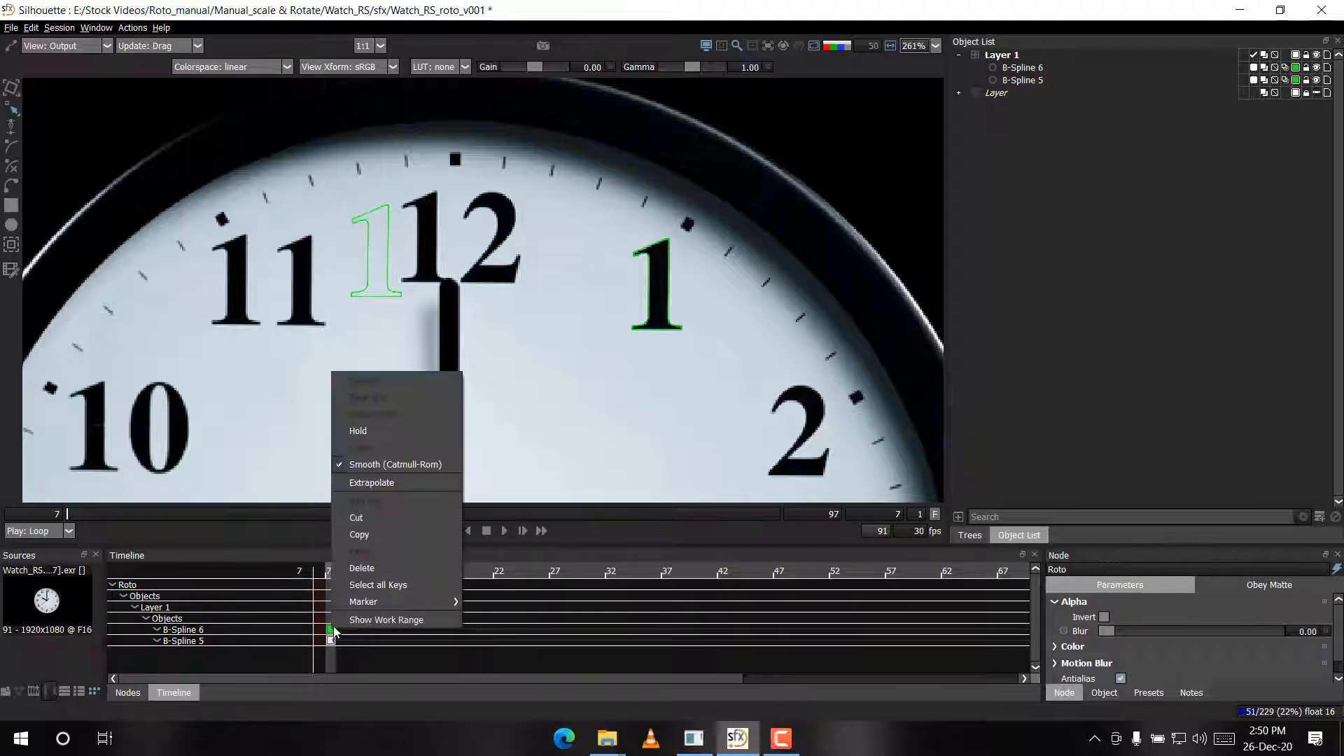
pyautogui.click(364, 565)
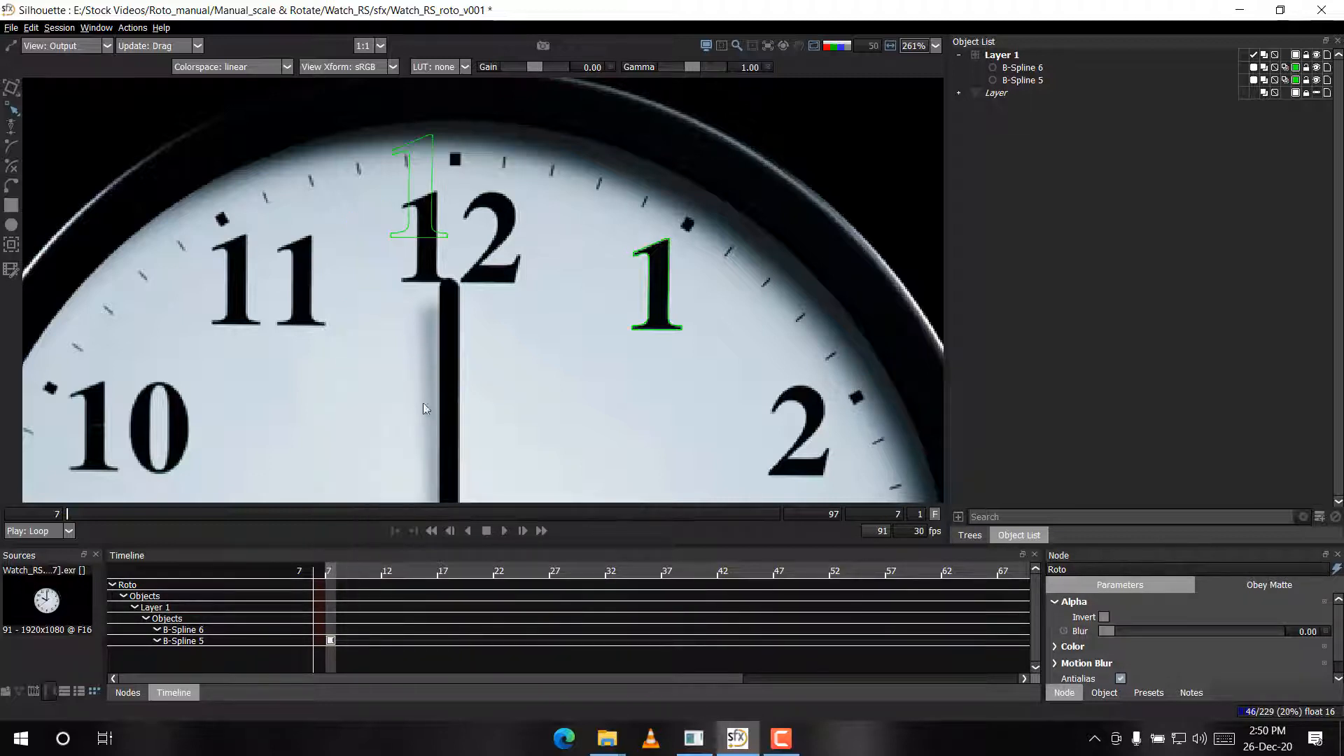
# Check B-Spline 6 against the 1 of the 12 on the first and last frames and play the clip
pyautogui.click(434, 142)
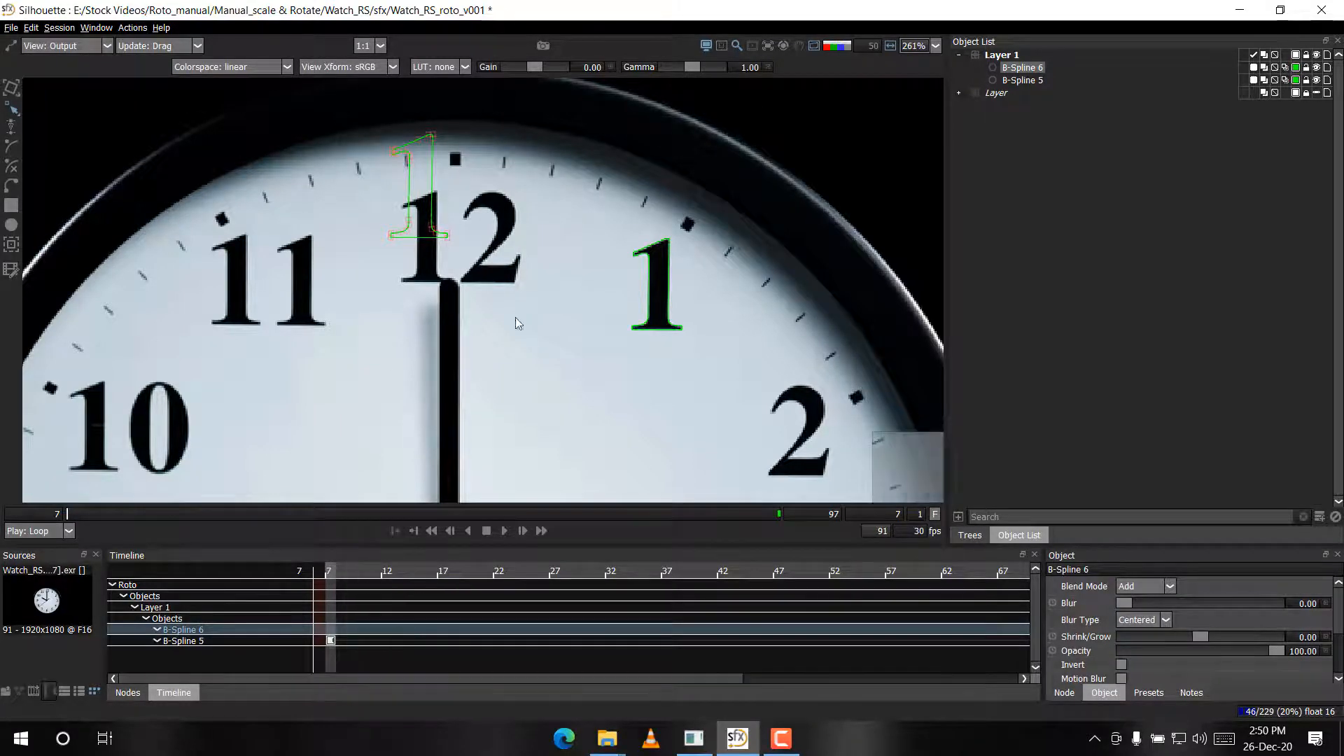
pyautogui.press('End')
pyautogui.click(461, 357)
pyautogui.press('space')
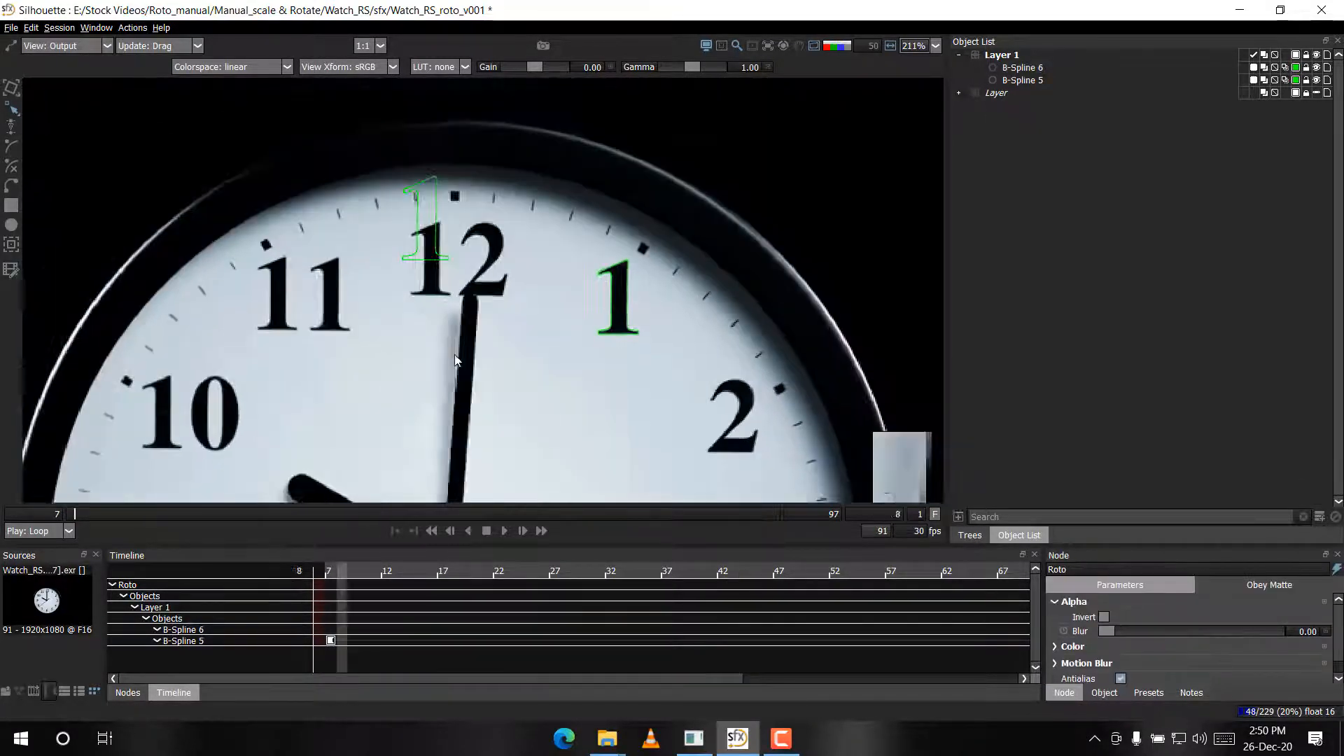
# On frame 7, select B-Spline 6 and move it down until its upper corner meets the tip of the 12's 1
pyautogui.click(425, 224)
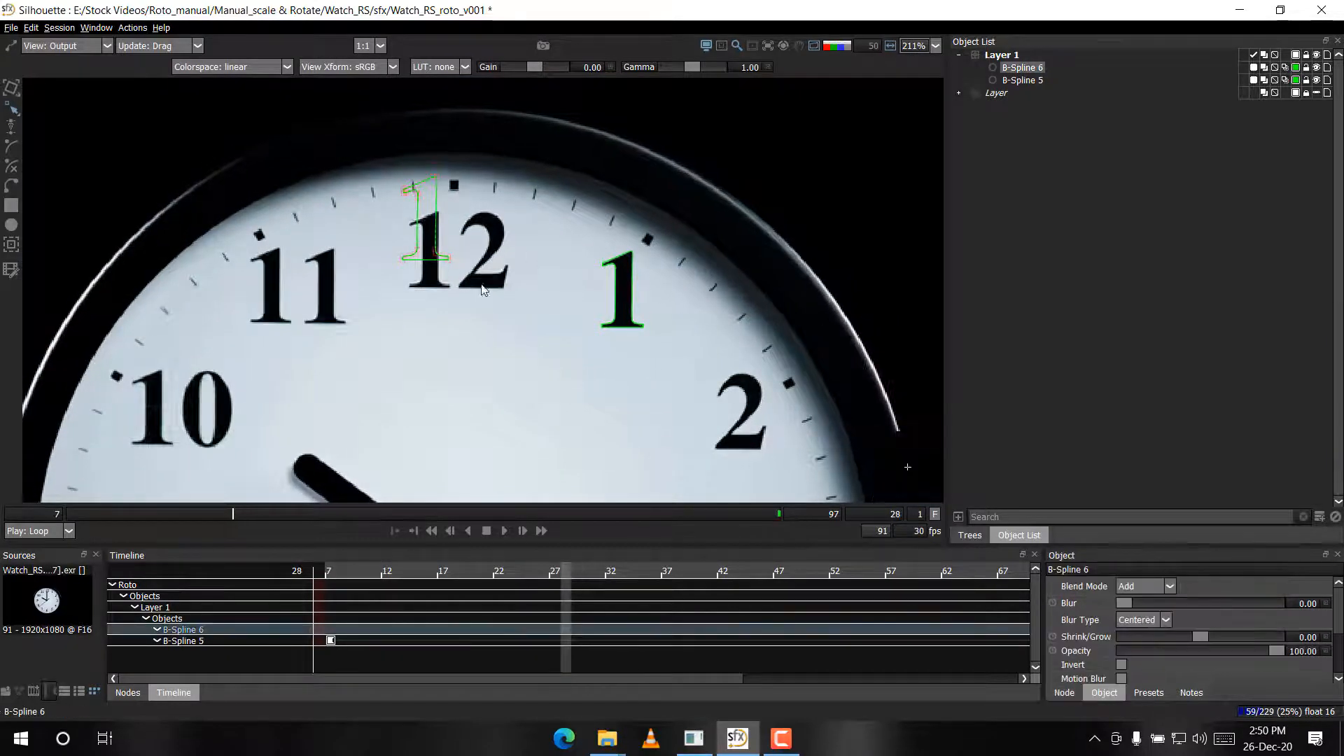
pyautogui.scroll(2, 415, 338)
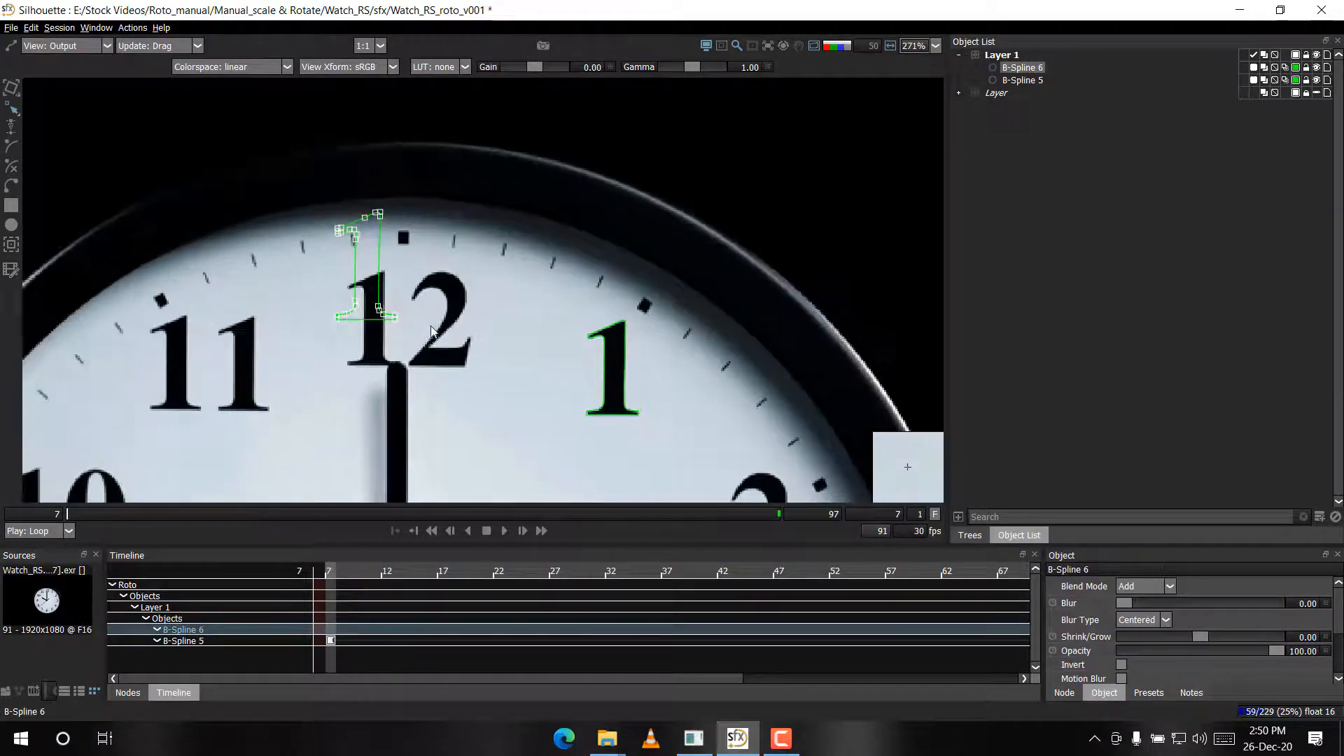
pyautogui.press('t')
pyautogui.moveTo(490, 261); pyautogui.dragTo(515, 402)
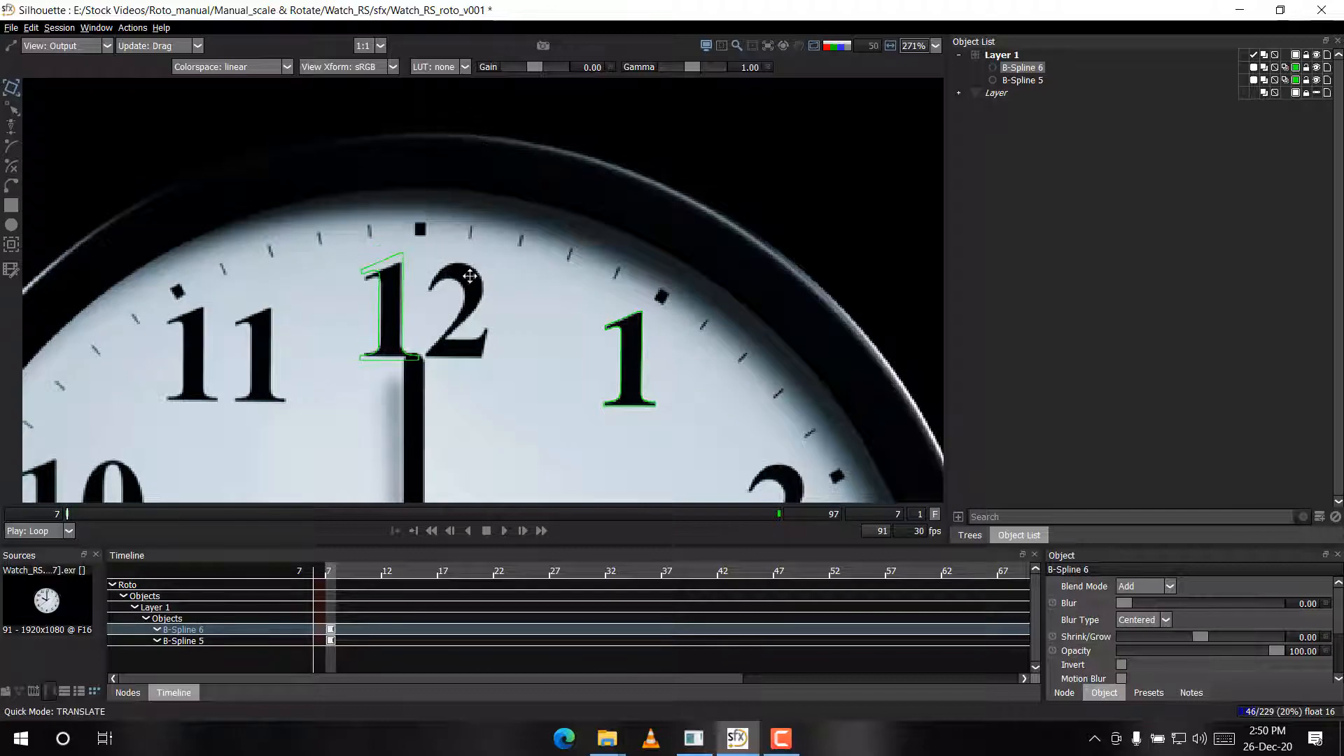
pyautogui.scroll(3, 470, 276)
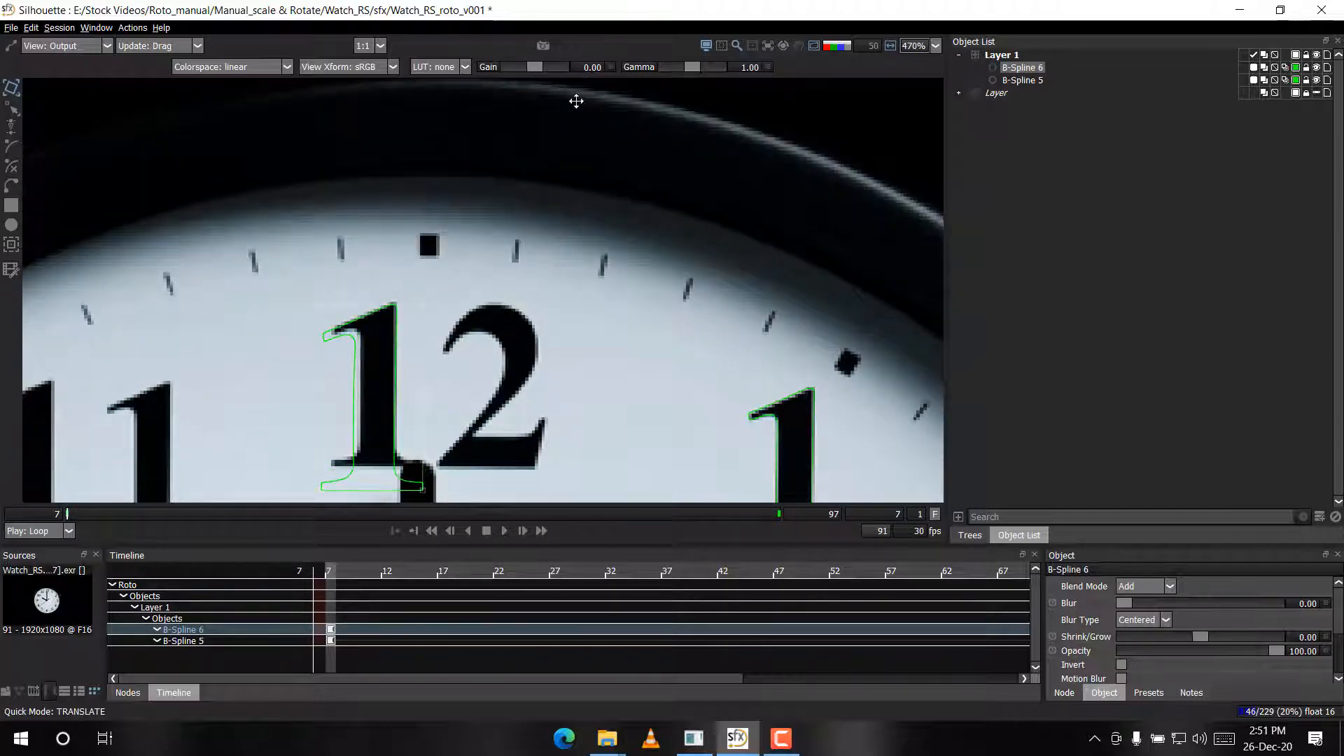
pyautogui.scroll(5, 576, 101)
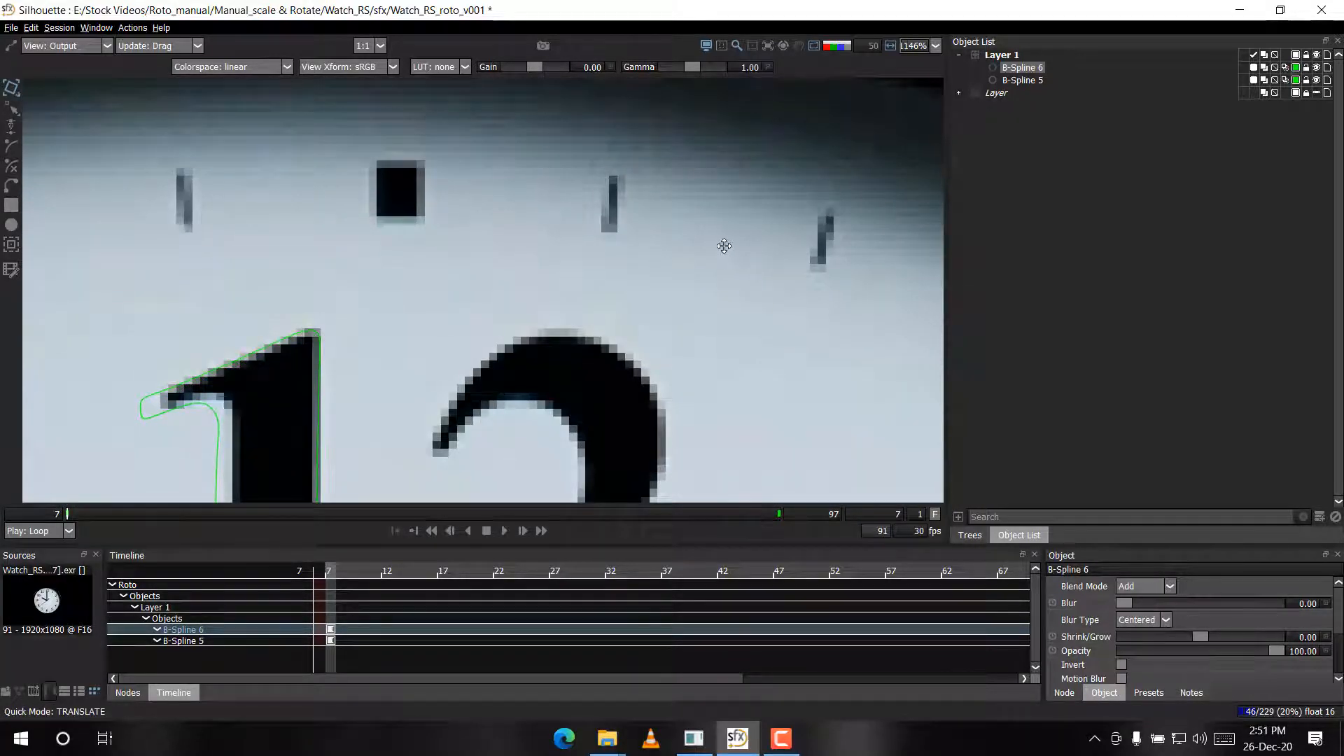
pyautogui.scroll(7, 429, 288)
pyautogui.moveTo(42, 494); pyautogui.dragTo(454, 307)
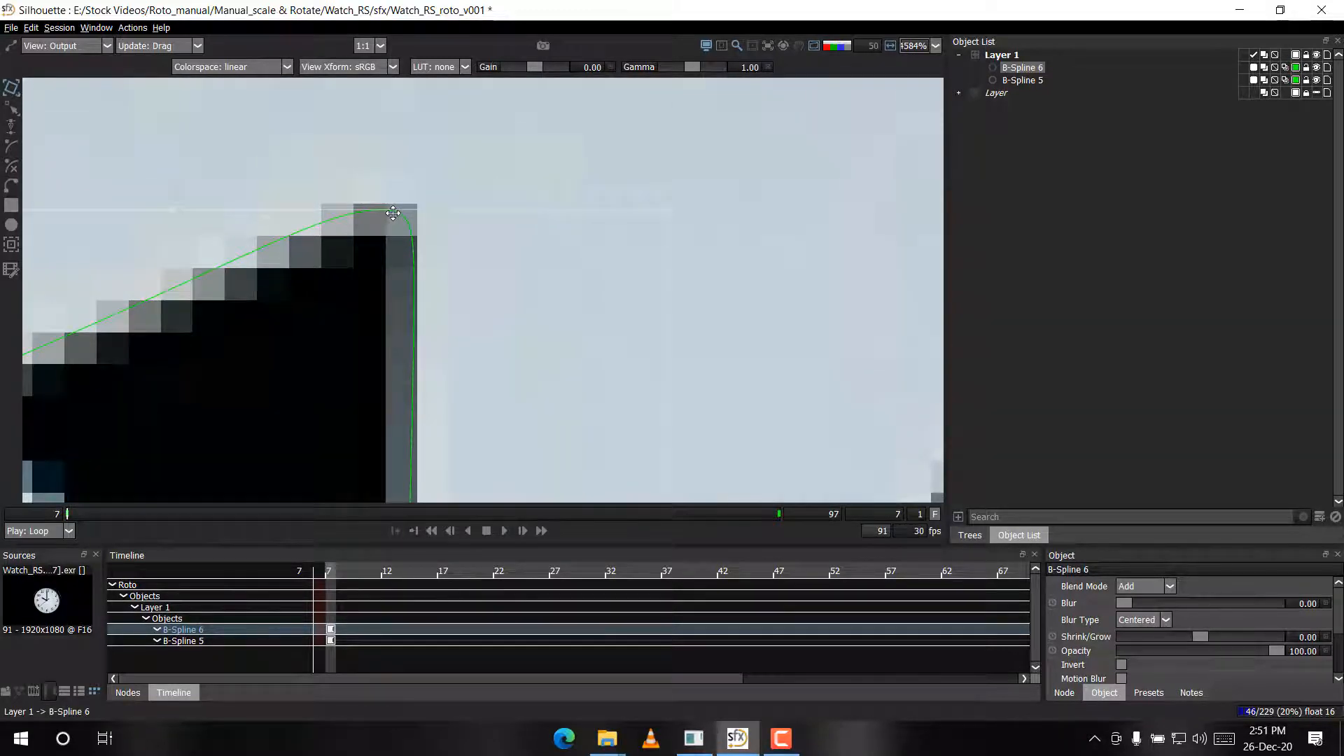
# Scale B-Spline 6 uniformly to about 97.08% from its upper corner so it fits the 12's 1, and deselect it
pyautogui.scroll(-8, 399, 231)
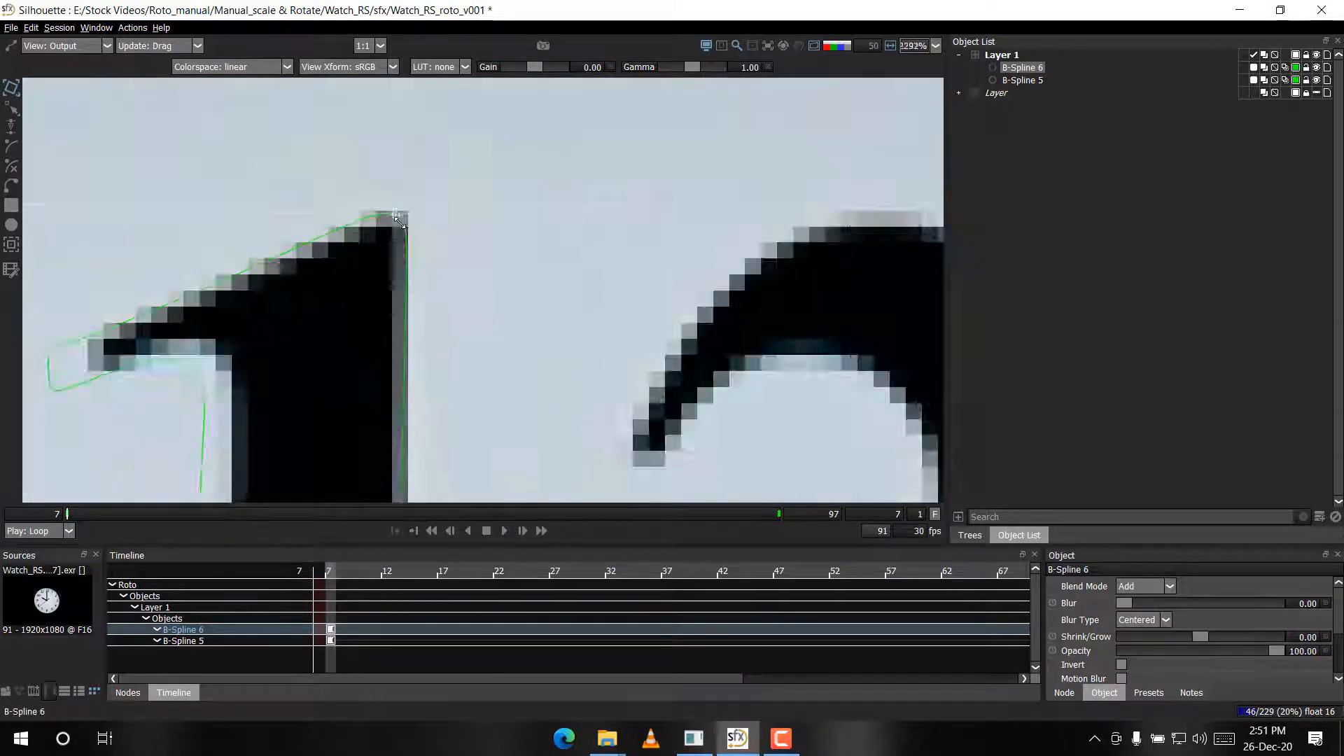
pyautogui.scroll(3, 418, 280)
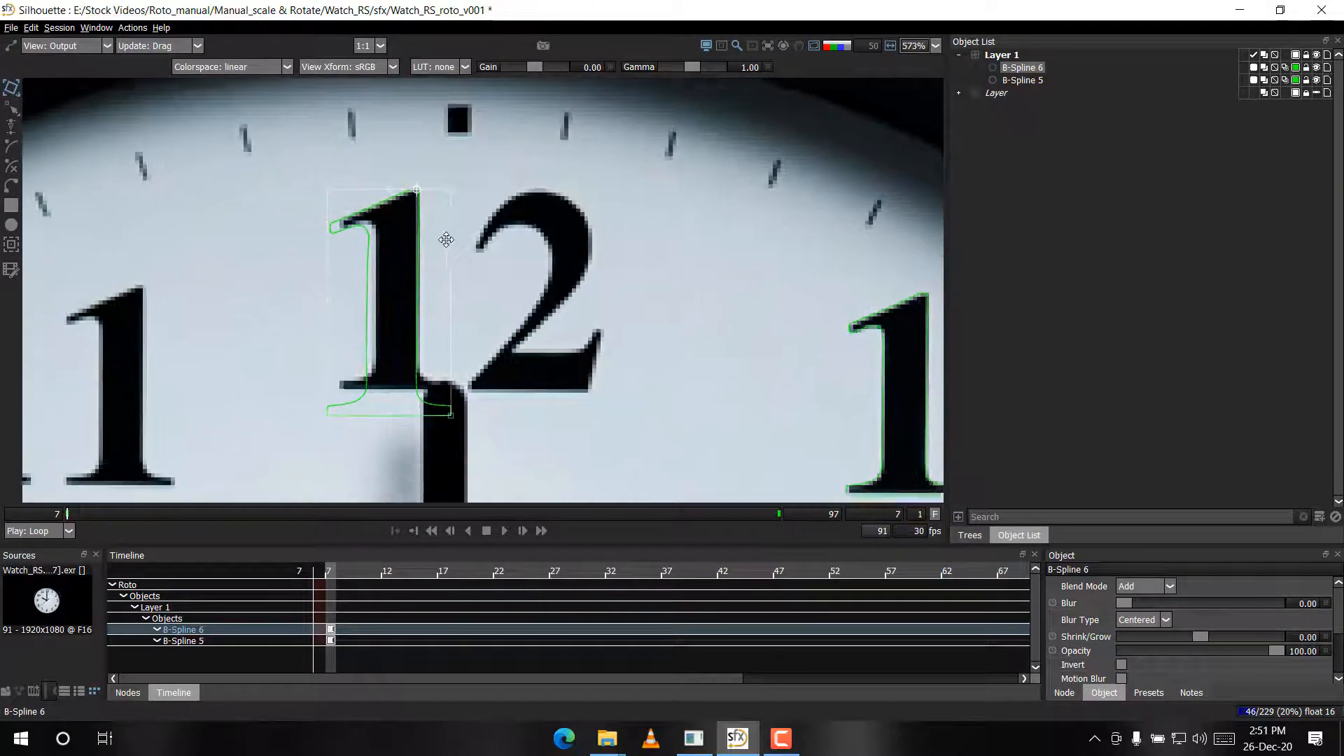
pyautogui.moveTo(253, 399); pyautogui.dragTo(282, 313)
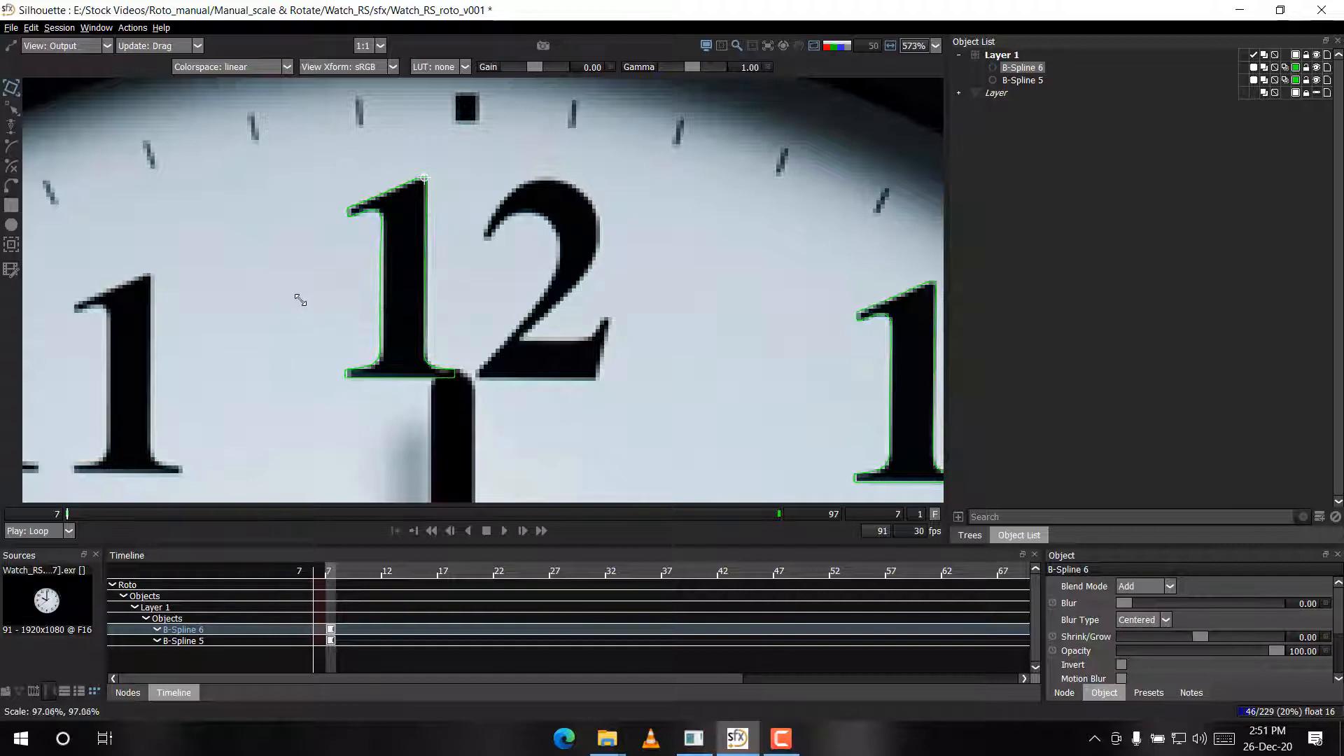
pyautogui.click(498, 302)
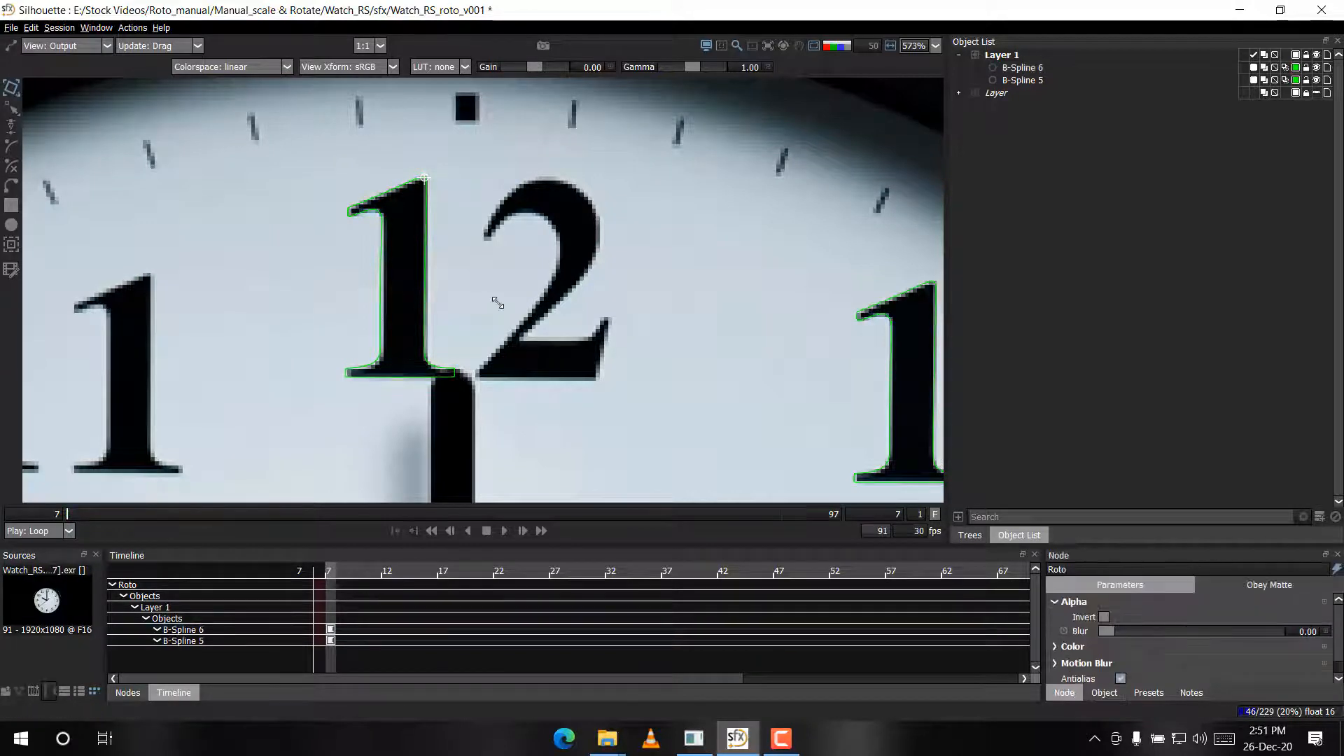
pyautogui.click(401, 300)
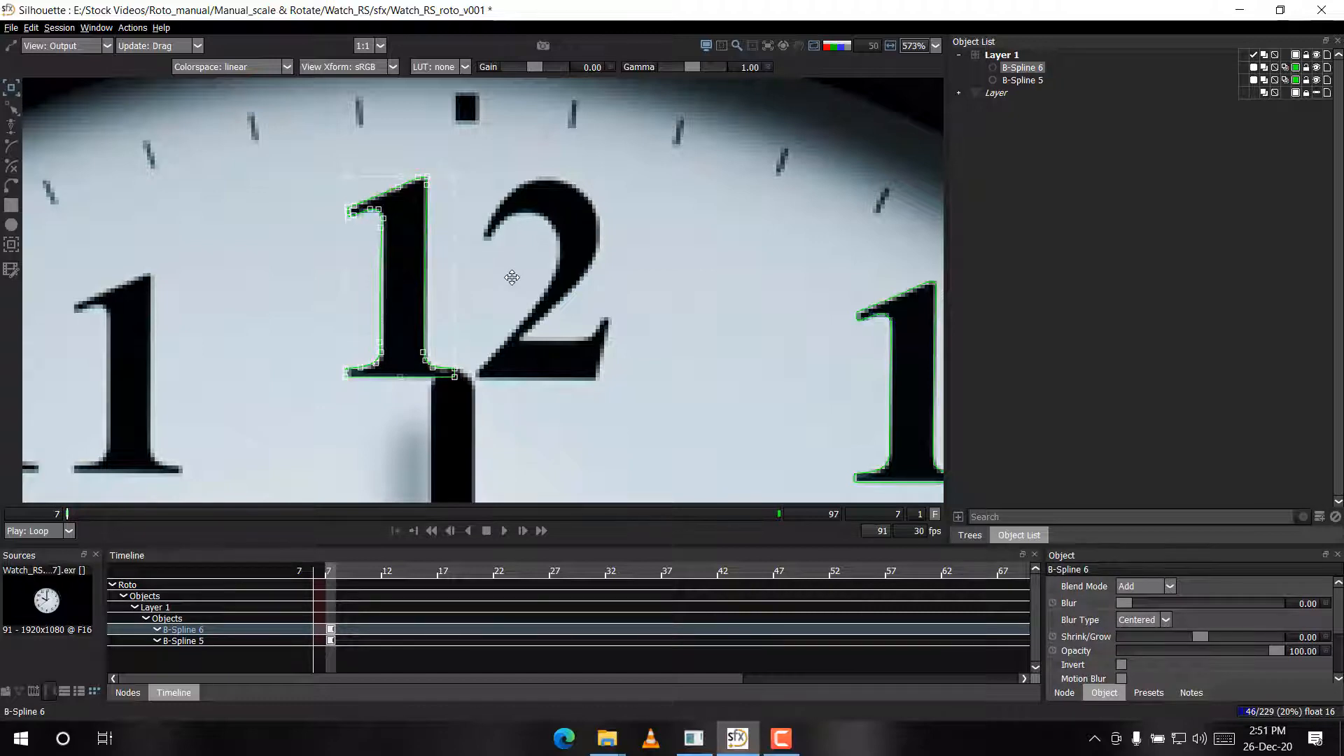
pyautogui.scroll(-4, 554, 304)
pyautogui.click(554, 315)
# Play the clip to check both numeral shapes and examine the whole clock face on frame 79
pyautogui.scroll(-3, 554, 315)
pyautogui.press('space')
pyautogui.scroll(-1, 554, 316)
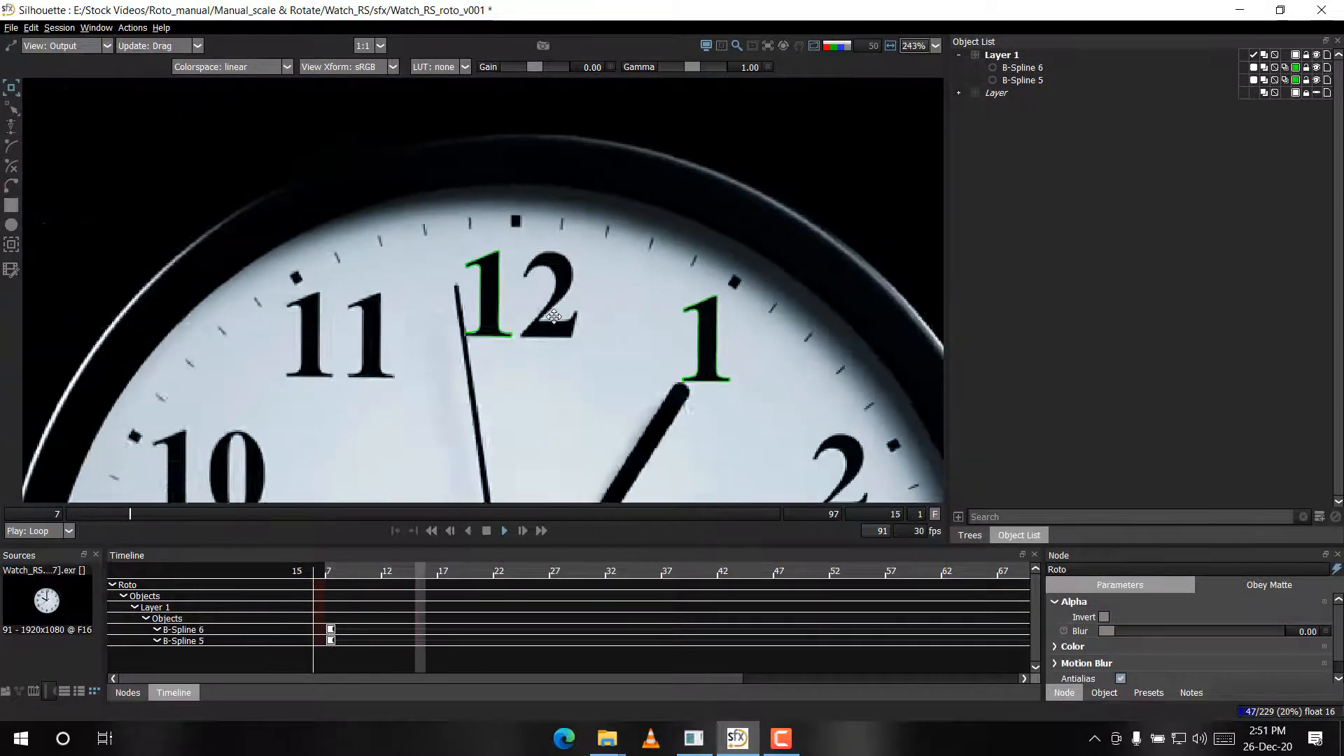
pyautogui.scroll(-1, 524, 248)
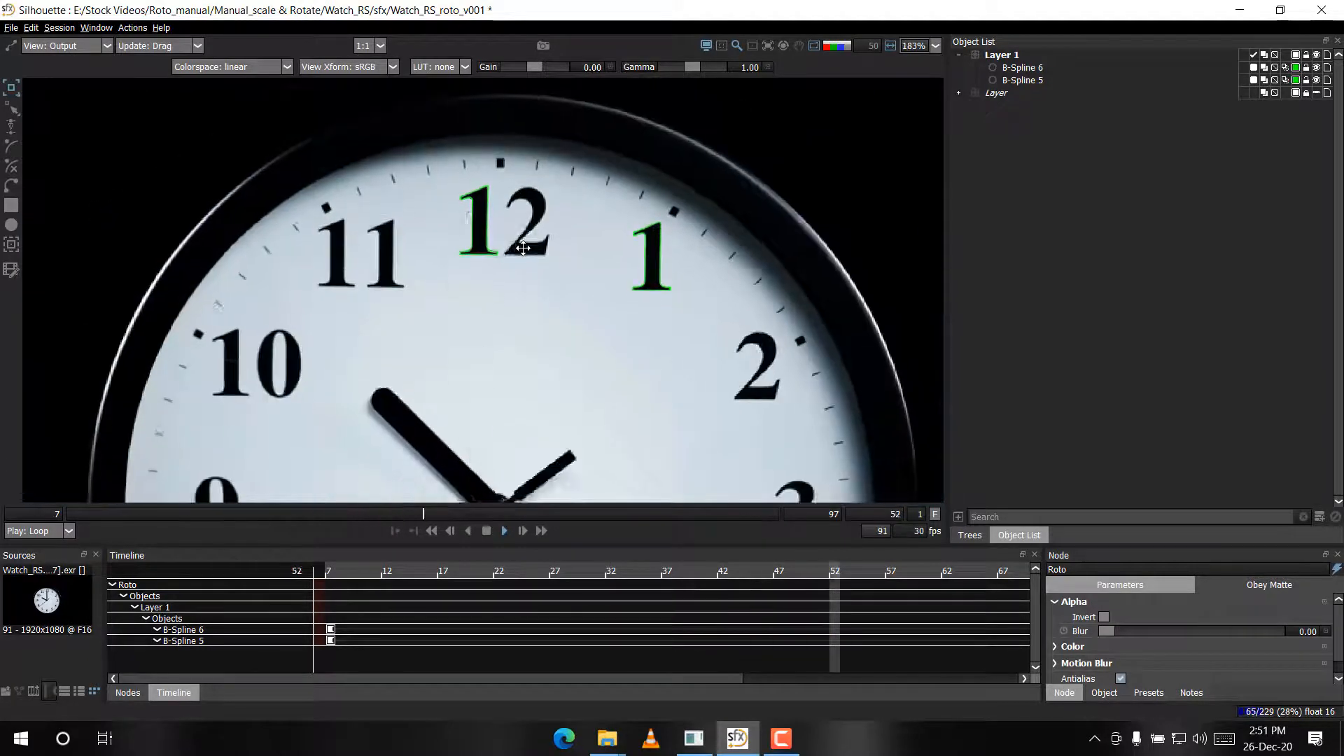
pyautogui.scroll(-2, 535, 239)
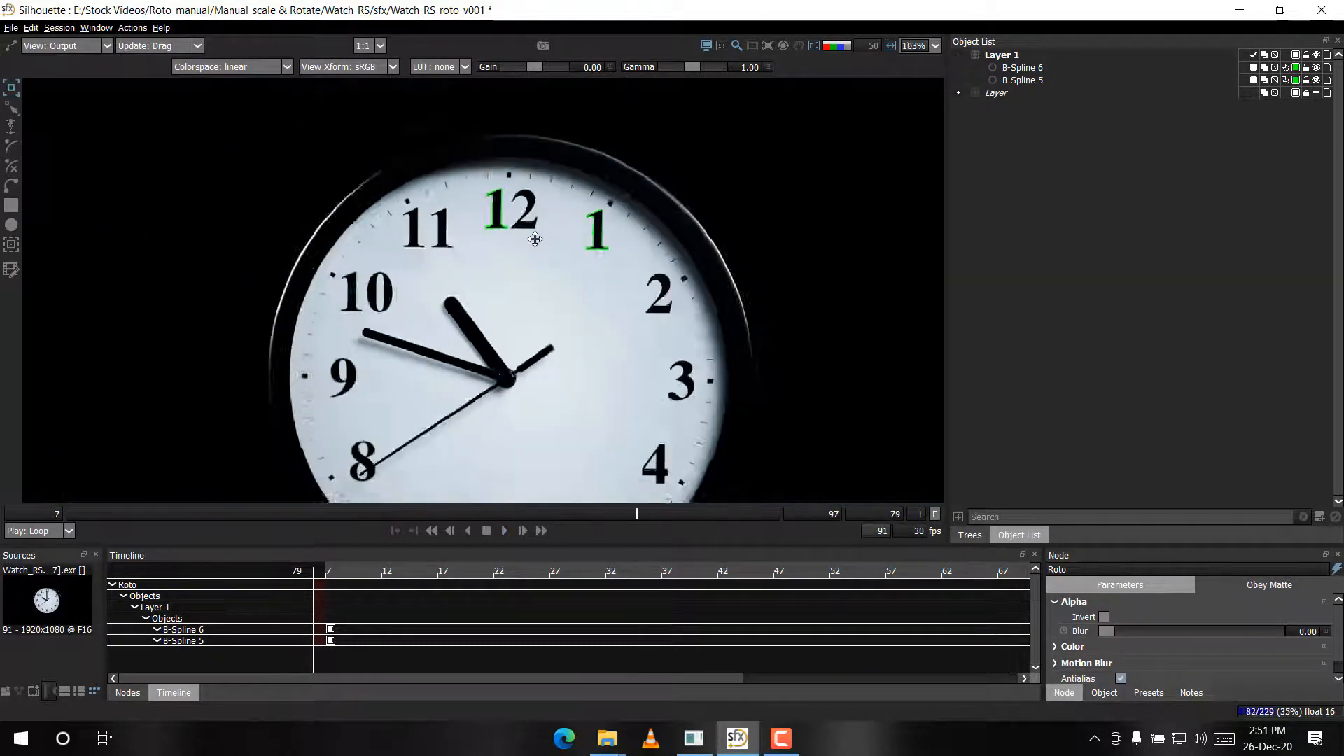
pyautogui.scroll(-1, 535, 239)
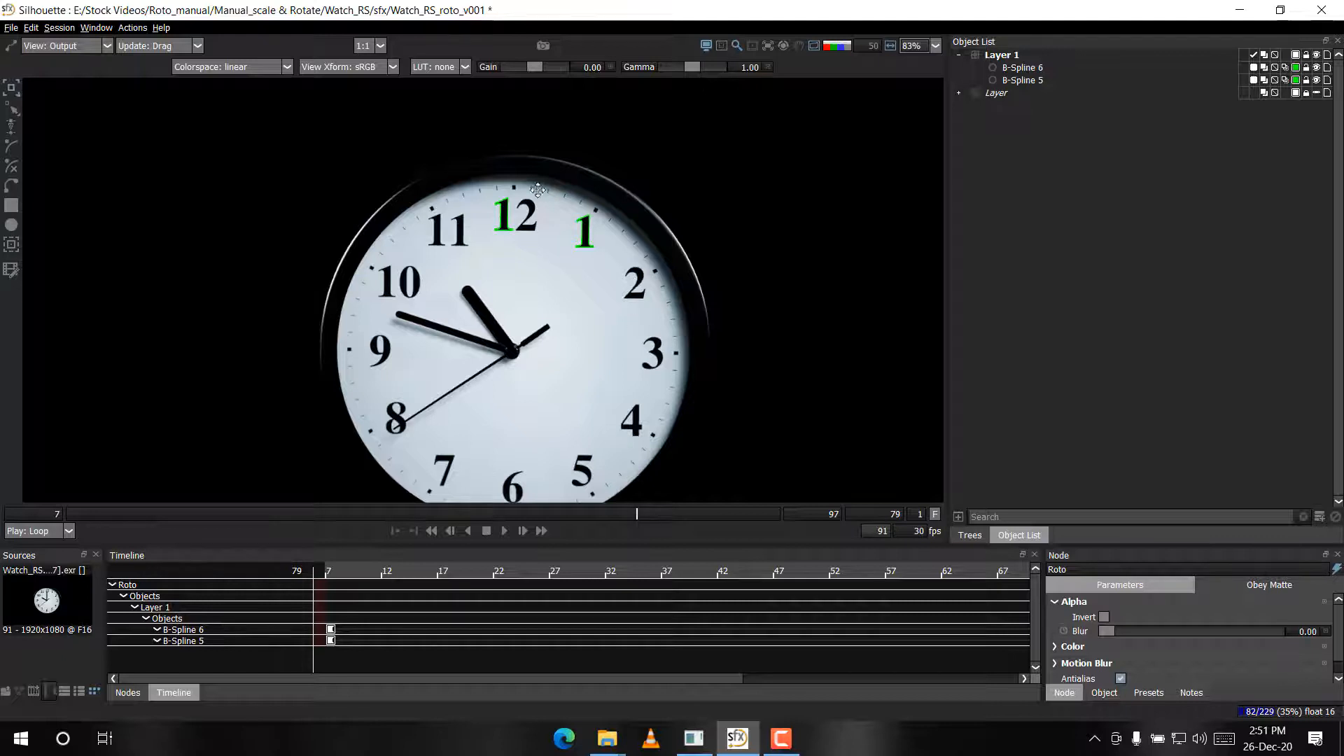
pyautogui.moveTo(613, 333); pyautogui.dragTo(610, 333)
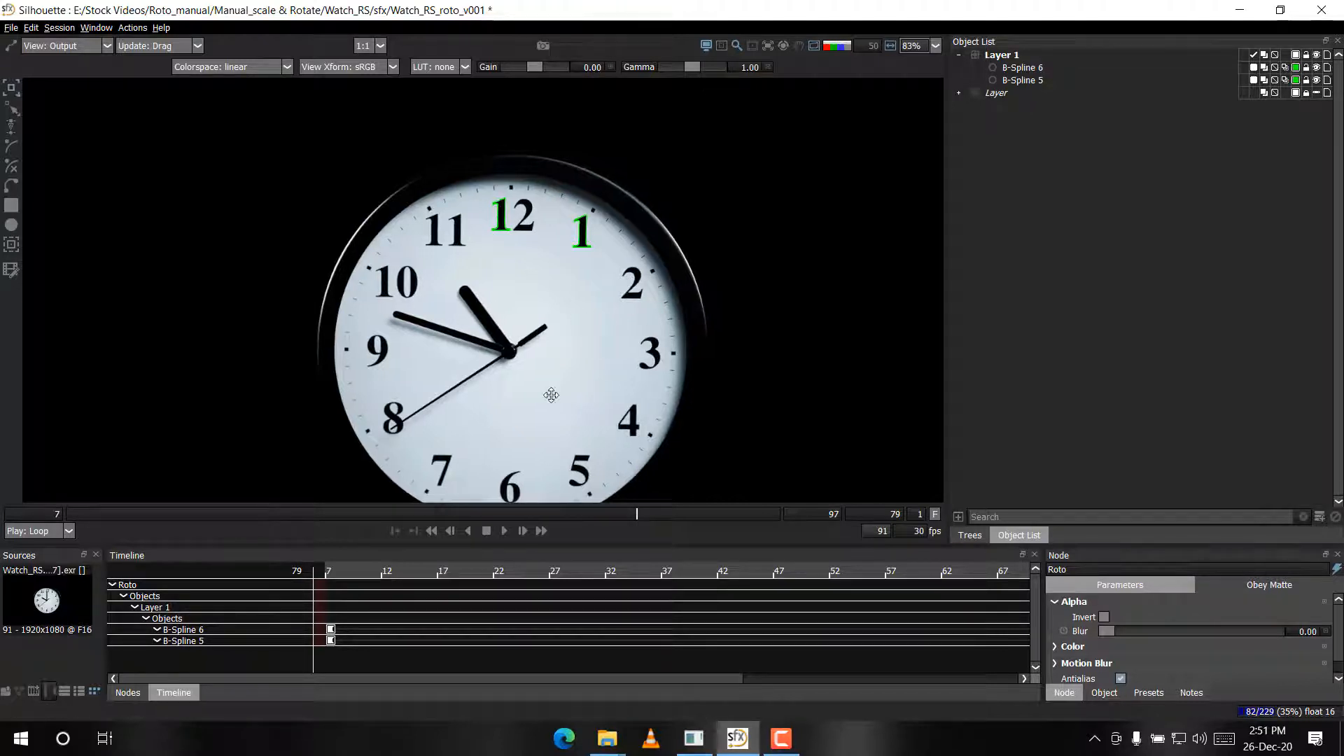
pyautogui.moveTo(462, 434); pyautogui.dragTo(444, 366)
pyautogui.moveTo(429, 290); pyautogui.dragTo(450, 325)
pyautogui.scroll(1, 450, 303)
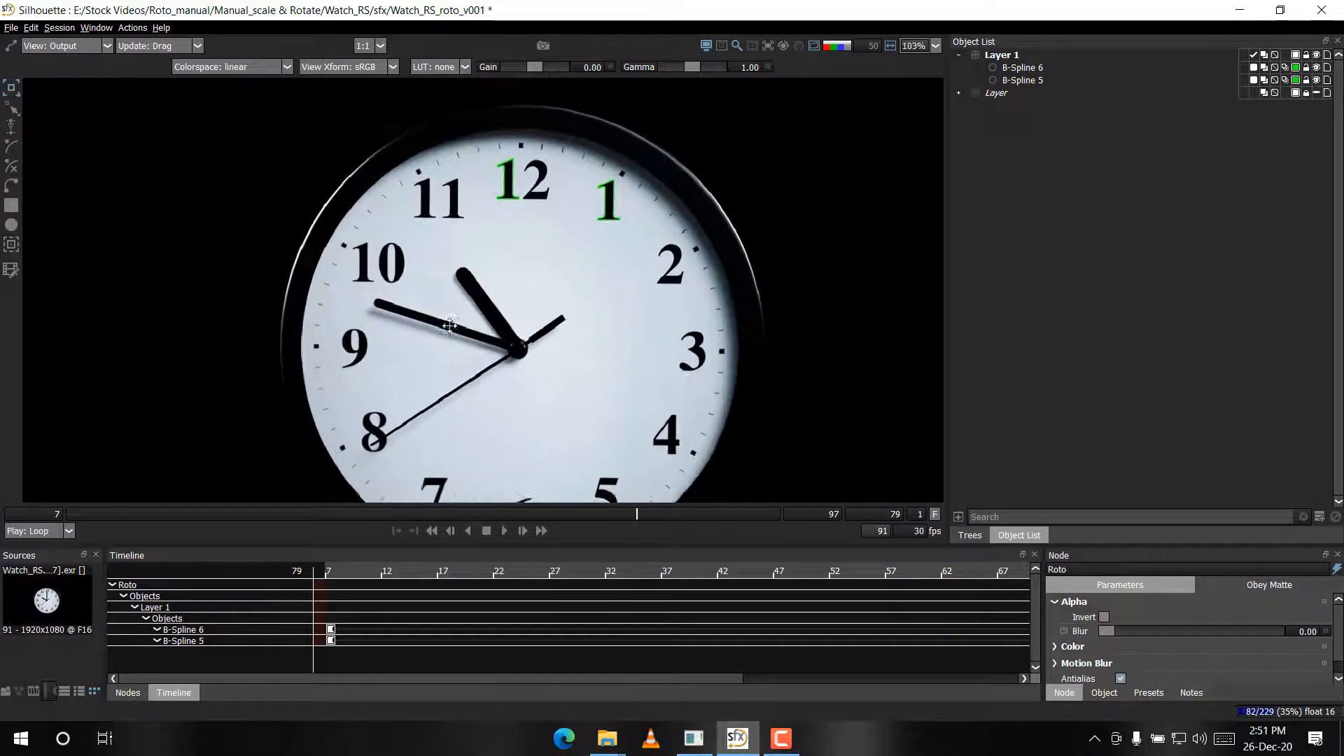
pyautogui.moveTo(373, 209); pyautogui.dragTo(375, 234)
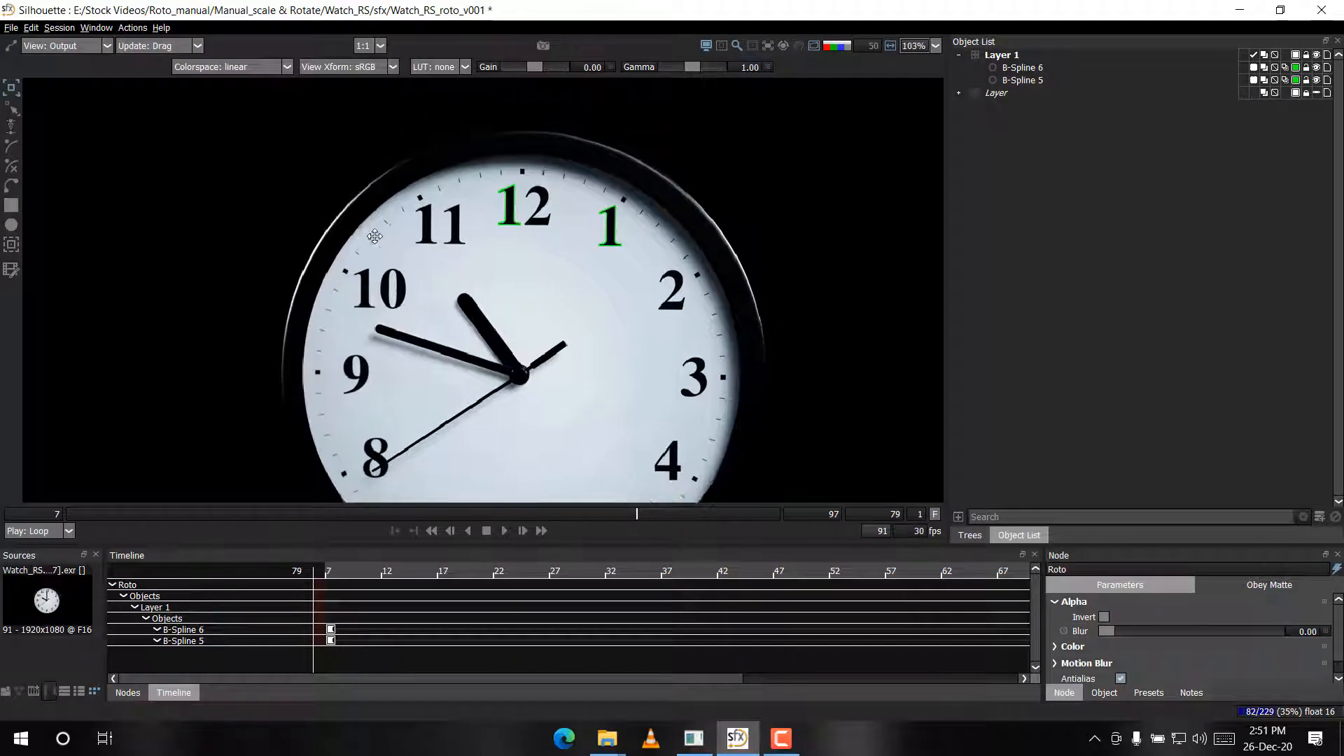
pyautogui.scroll(1, 375, 234)
pyautogui.scroll(-2, 375, 233)
pyautogui.moveTo(457, 280); pyautogui.dragTo(413, 203)
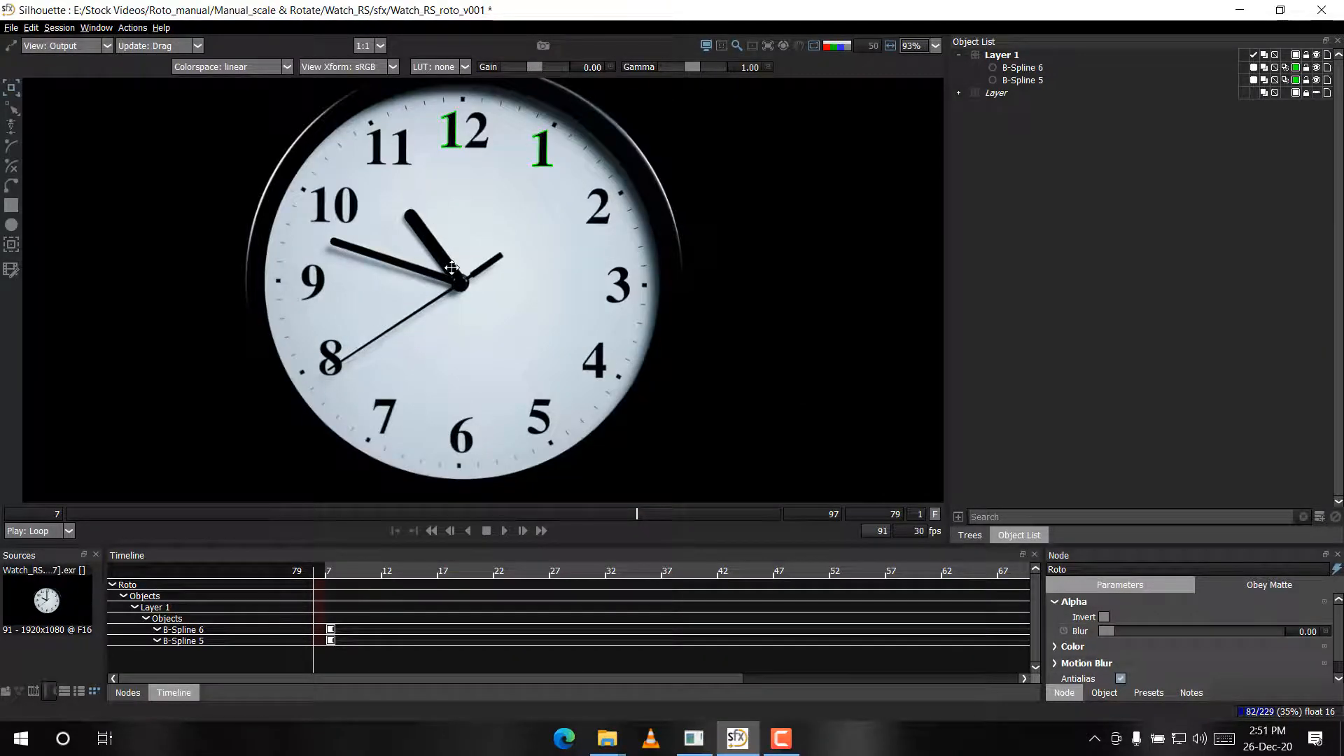
# Draw a circle centred on the clock's pivot and nudge it roughly up toward the upper edge of the face
pyautogui.scroll(-6, 464, 260)
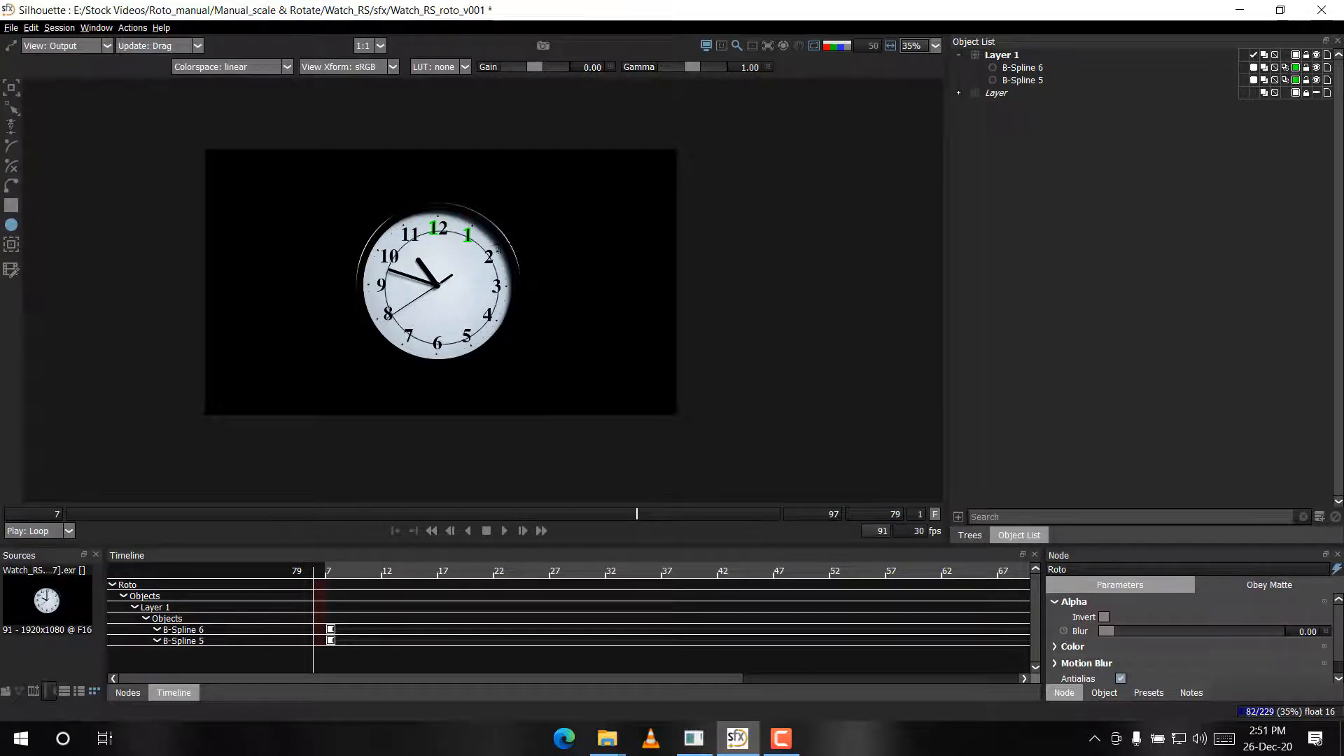
pyautogui.hotkey('shift', 'Left')
pyautogui.hotkey('shift', 'Left')
pyautogui.hotkey('shift', 'Left')
pyautogui.hotkey('shift', 'Up')
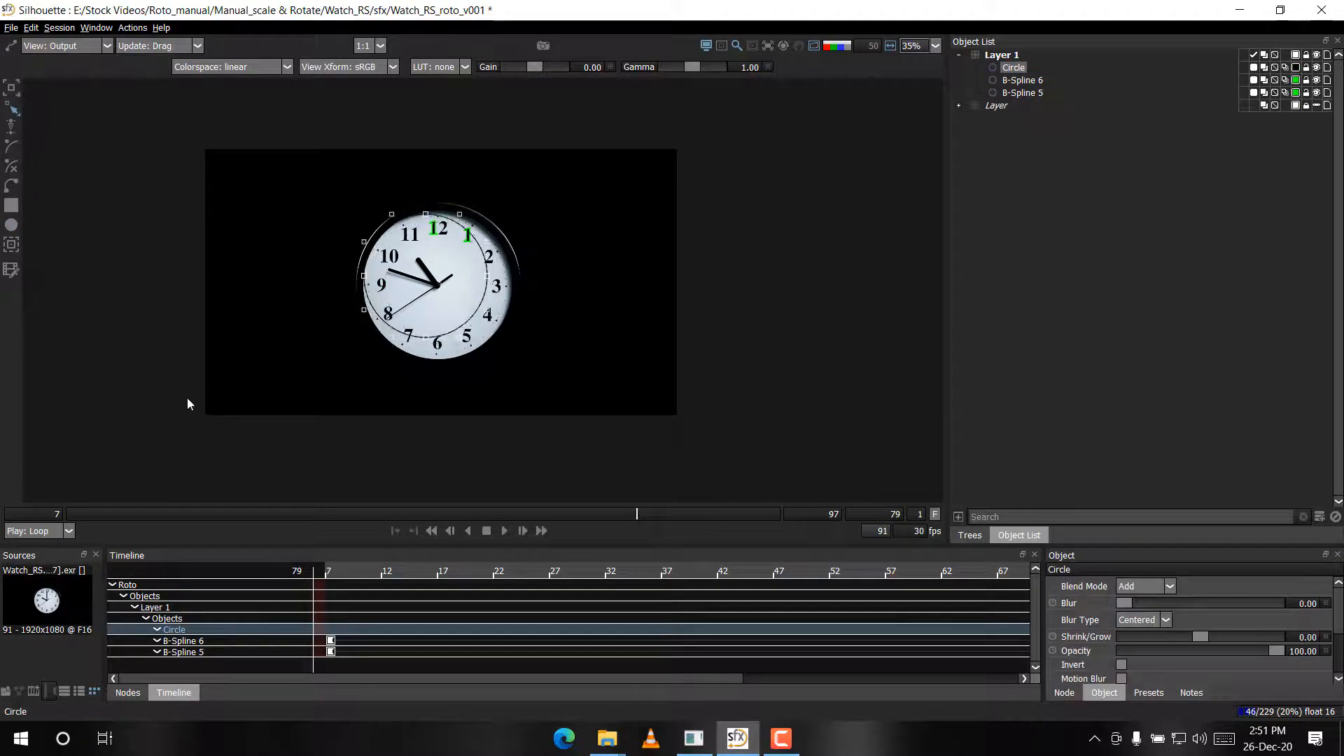
pyautogui.hotkey('shift', 'Right')
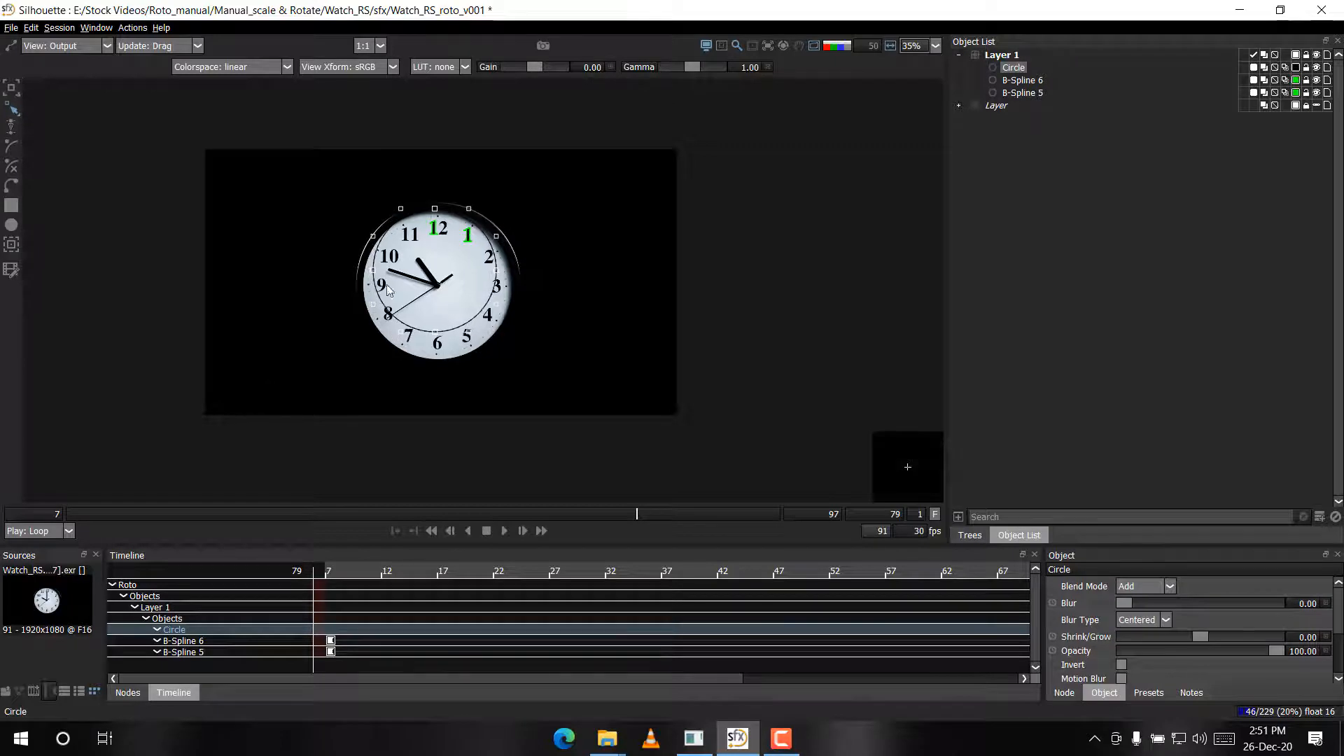
# Nudge the circle down and across until its uppermost point is centred on the upper edge of the clock face
pyautogui.moveTo(476, 144); pyautogui.dragTo(422, 290)
pyautogui.scroll(1, 422, 291)
pyautogui.scroll(8, 473, 203)
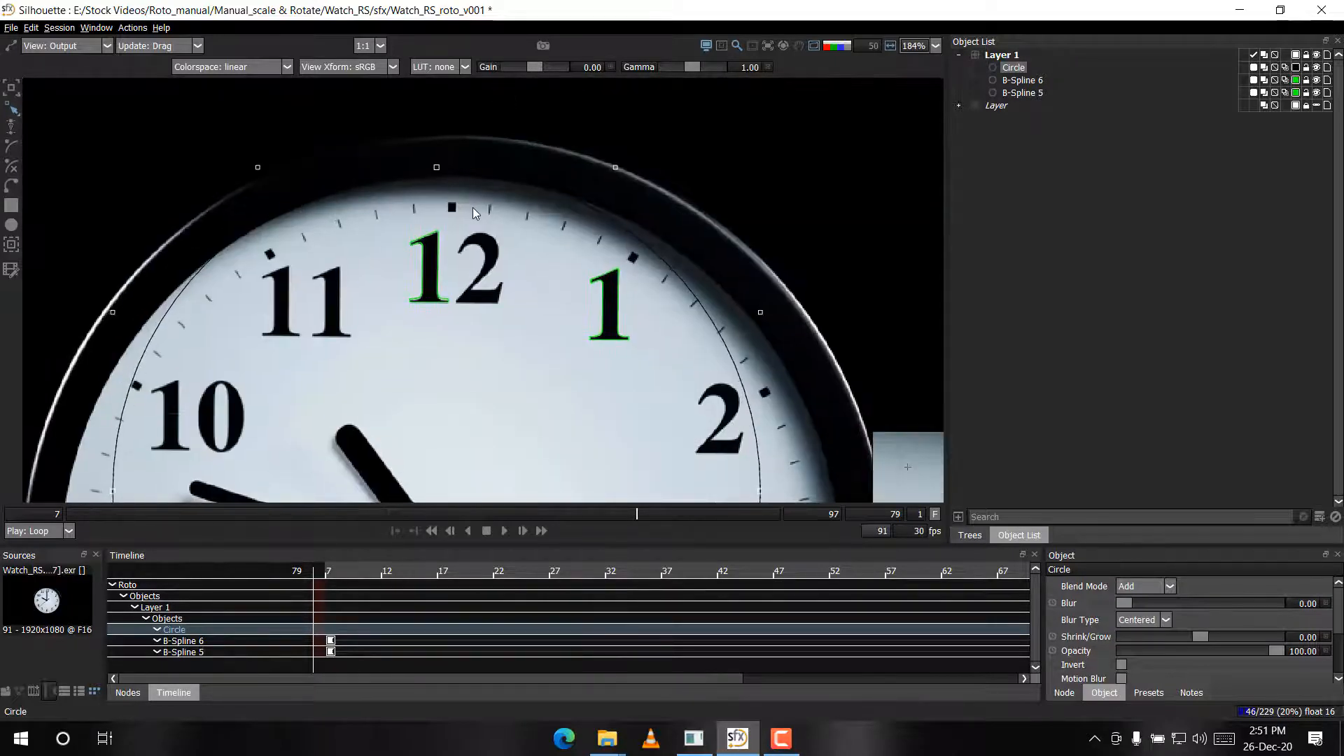
pyautogui.hotkey('shift', 'Down')
pyautogui.hotkey('shift', 'Right')
pyautogui.press('Down')
pyautogui.press('Down')
pyautogui.press('Down')
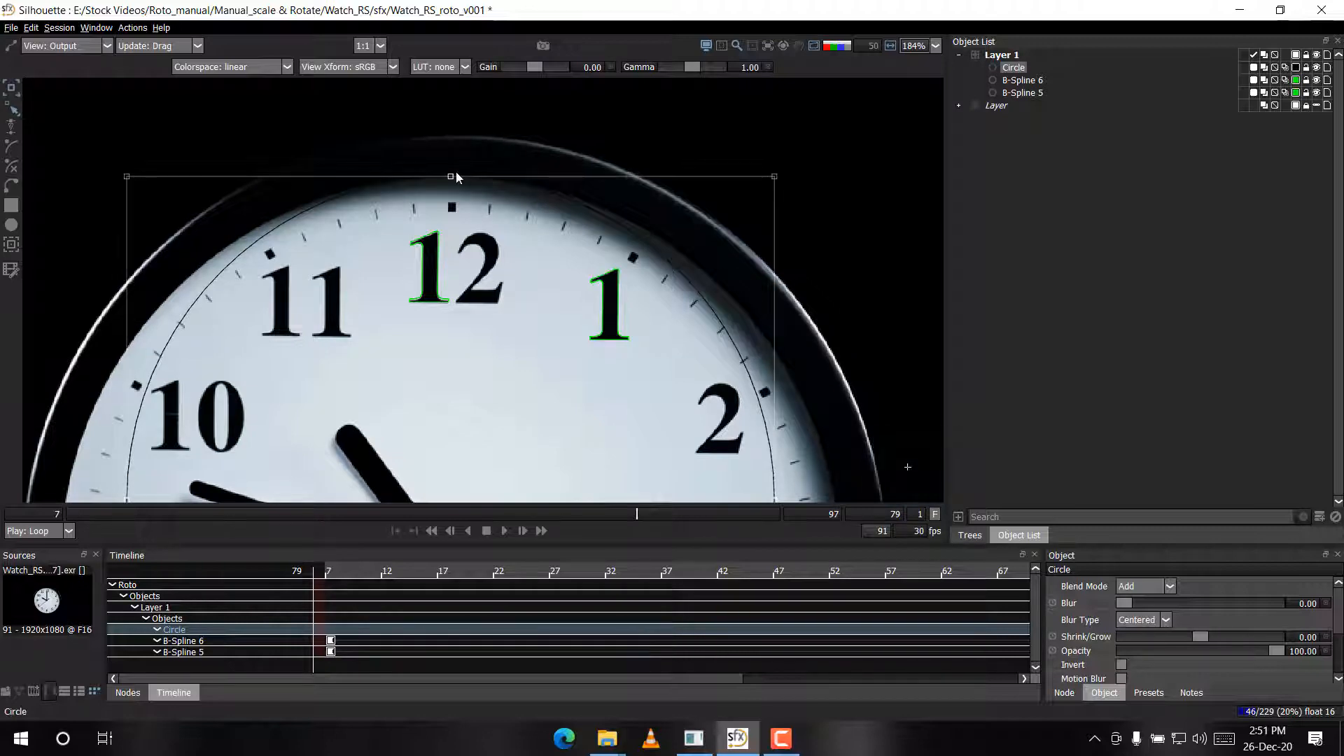
# Scale the circle from its uppermost point to fit the edge of the clock face and set its outline color to yellow
pyautogui.scroll(-6, 479, 252)
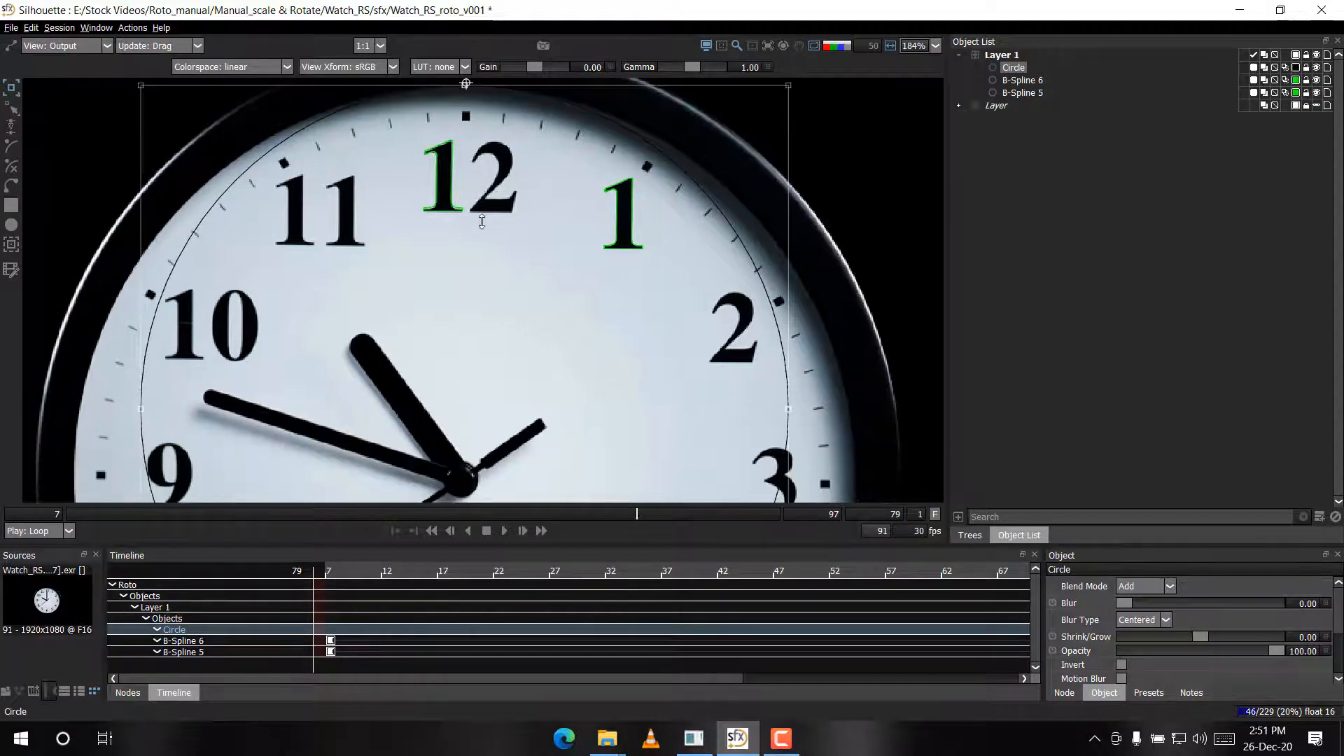
pyautogui.moveTo(506, 319); pyautogui.dragTo(524, 353)
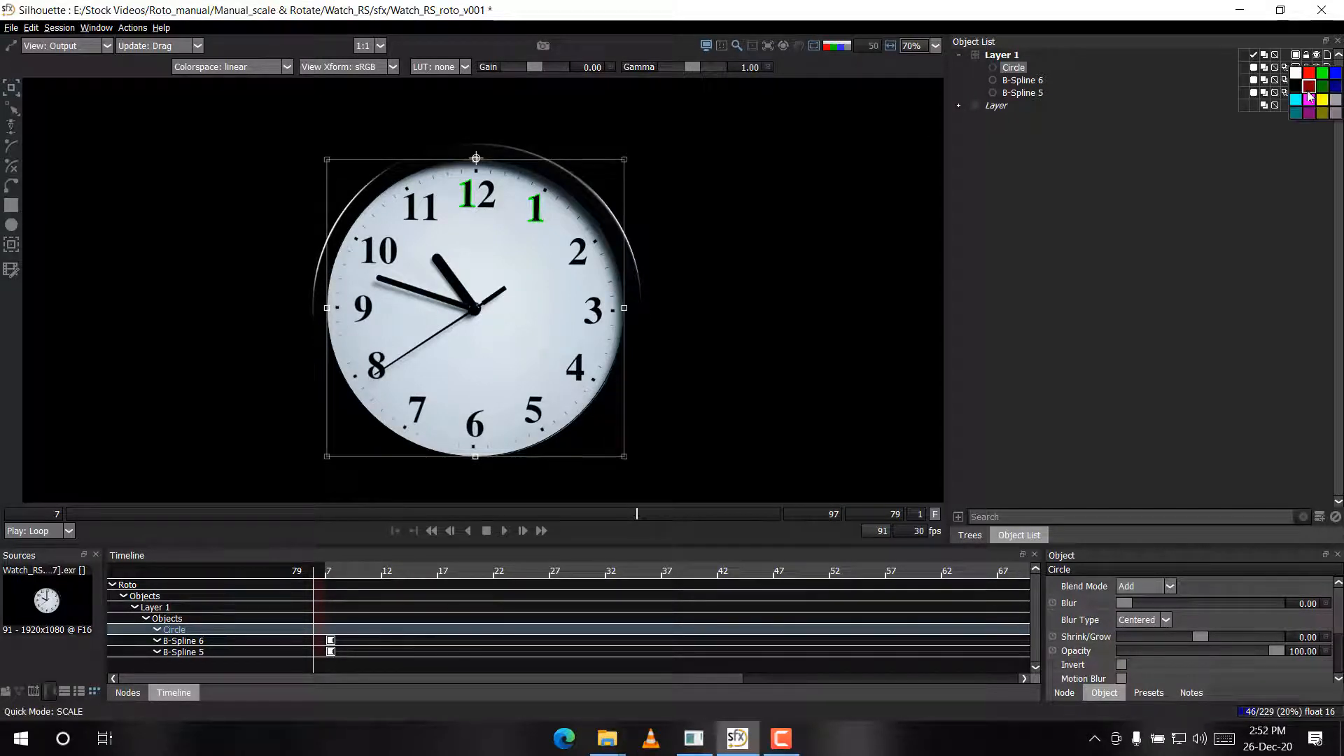
pyautogui.click(1295, 67)
pyautogui.scroll(2, 571, 349)
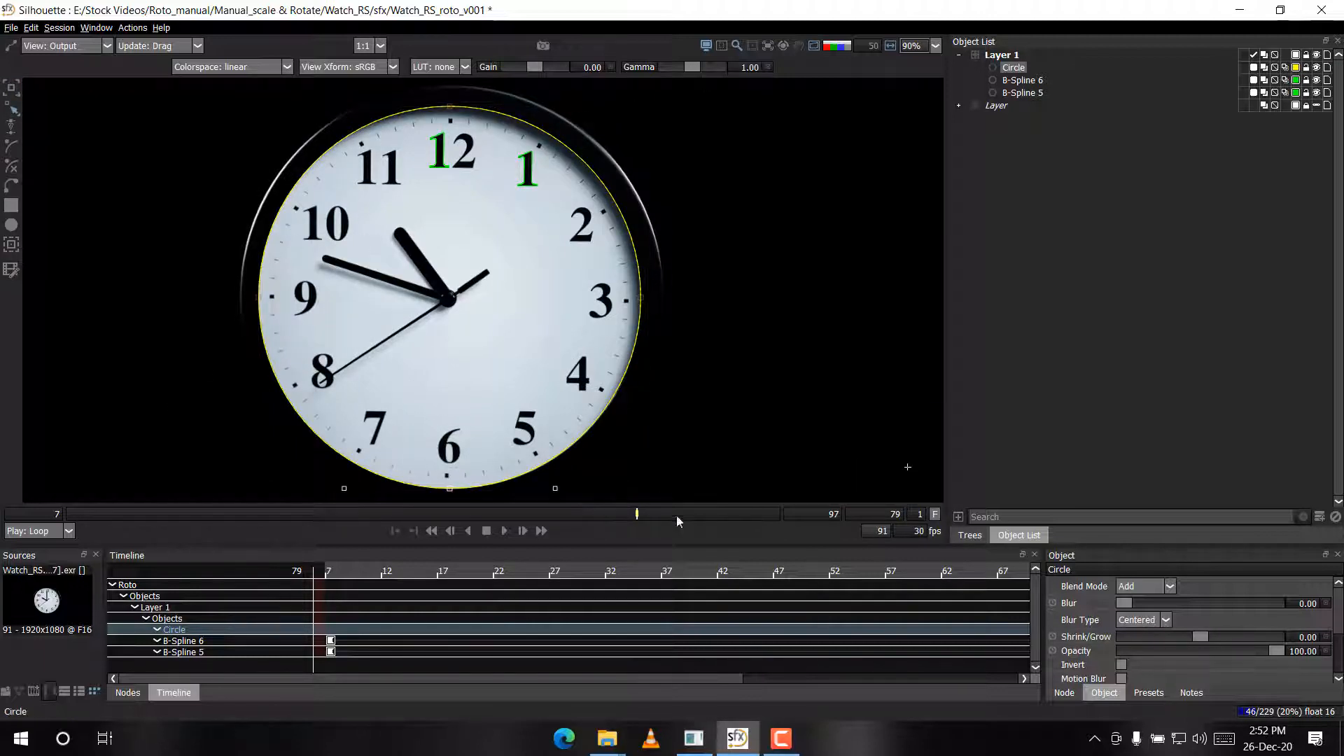
# Move the circle's keyframe to frame 97 and go to that frame
pyautogui.moveTo(513, 677); pyautogui.dragTo(787, 678)
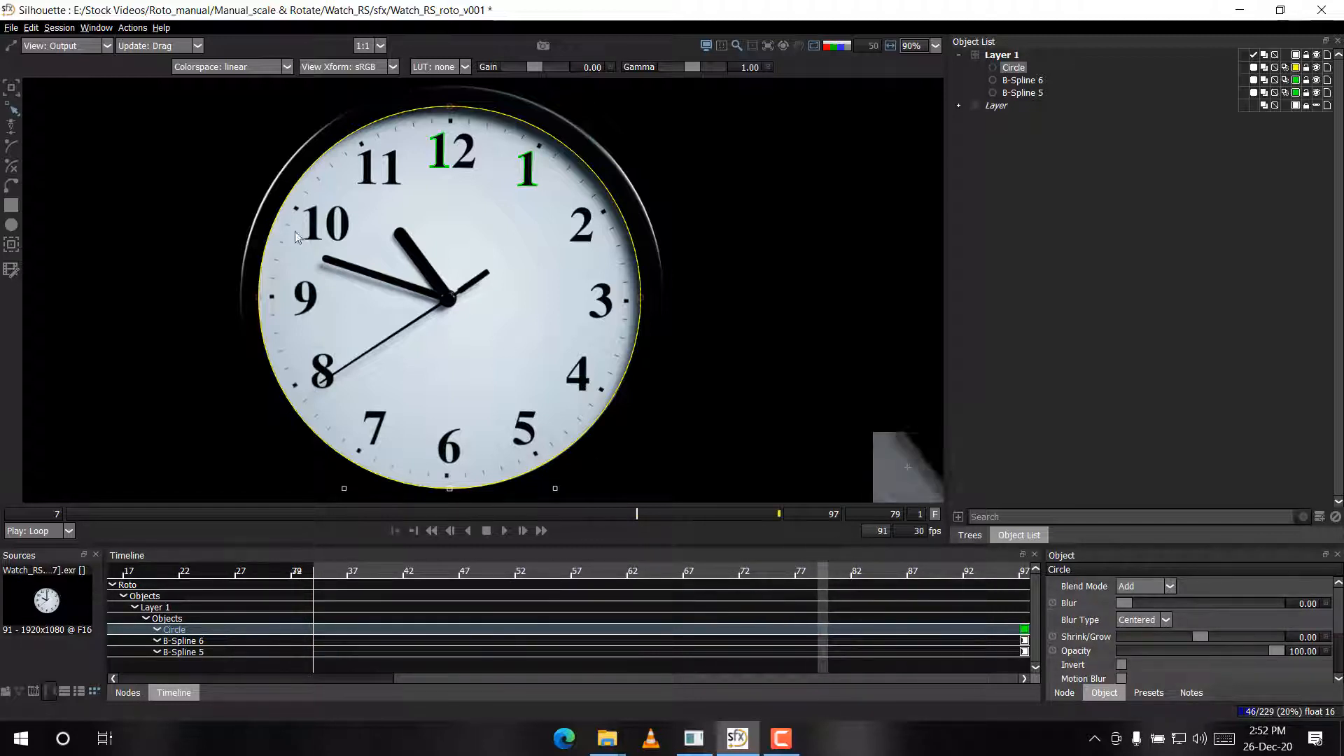
pyautogui.press('End')
pyautogui.moveTo(550, 256); pyautogui.dragTo(556, 279)
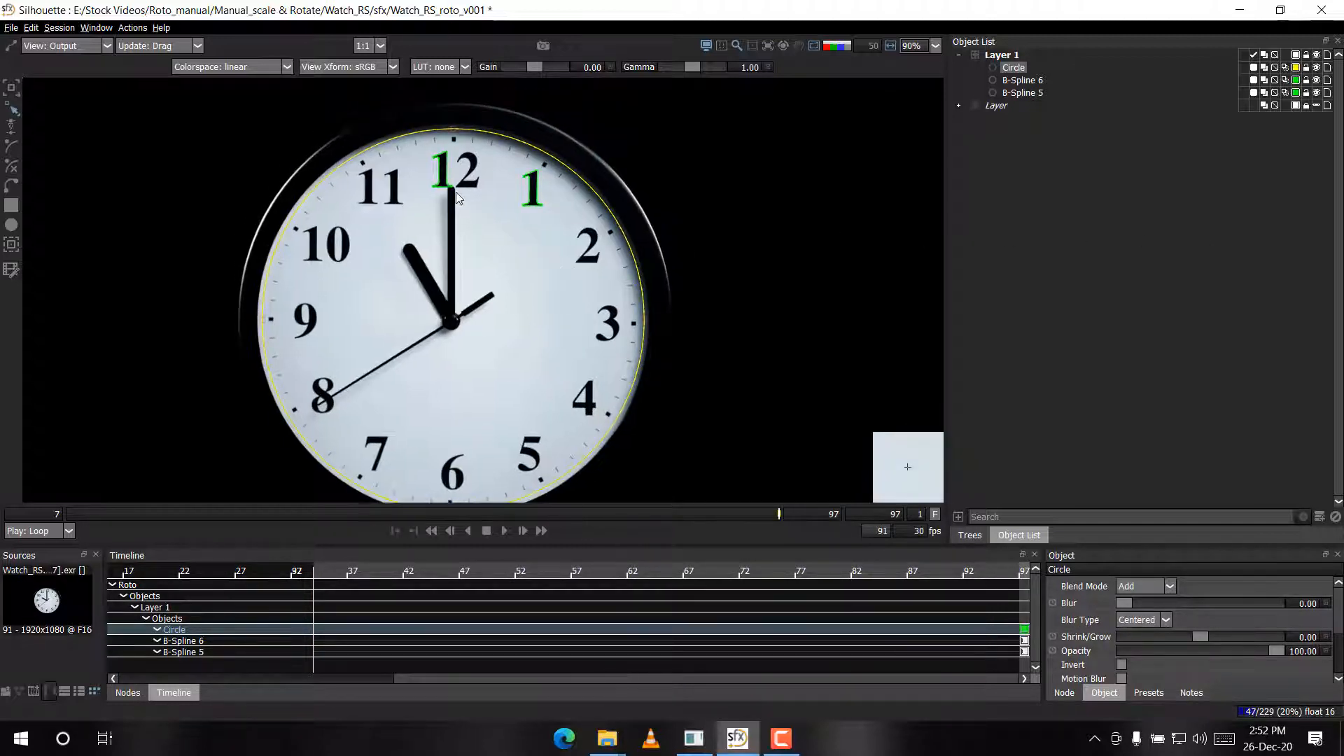
# On frame 97, move the circle up and scale it from its uppermost point to match the clock face, checking its edges
pyautogui.scroll(5, 455, 192)
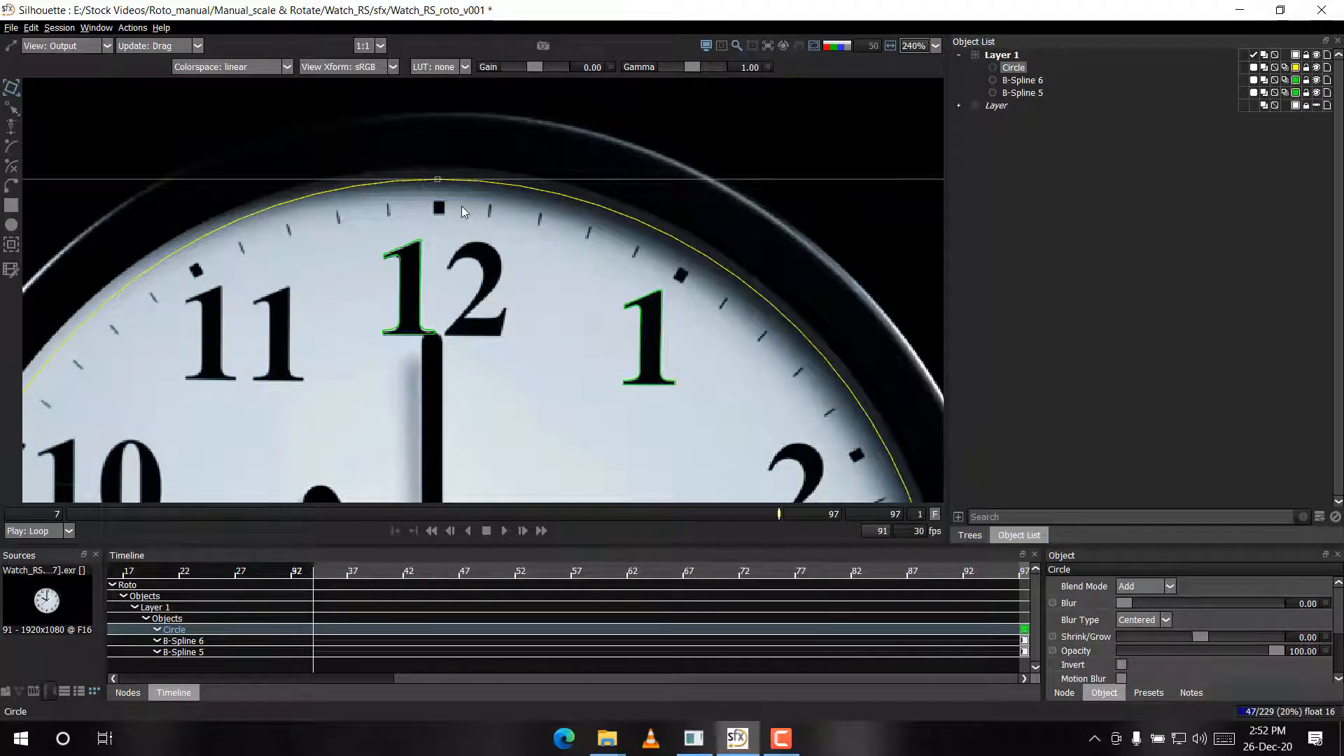
pyautogui.moveTo(581, 326); pyautogui.dragTo(565, 227)
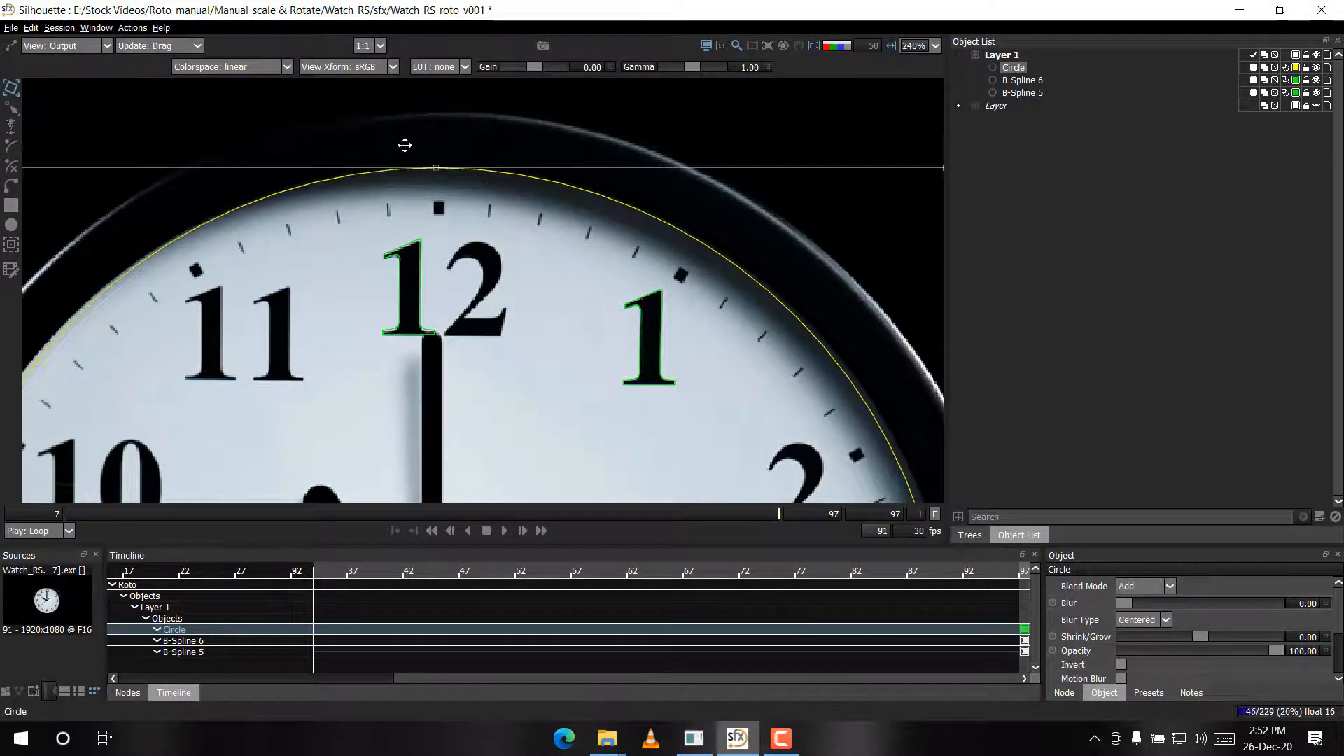
pyautogui.scroll(-5, 463, 222)
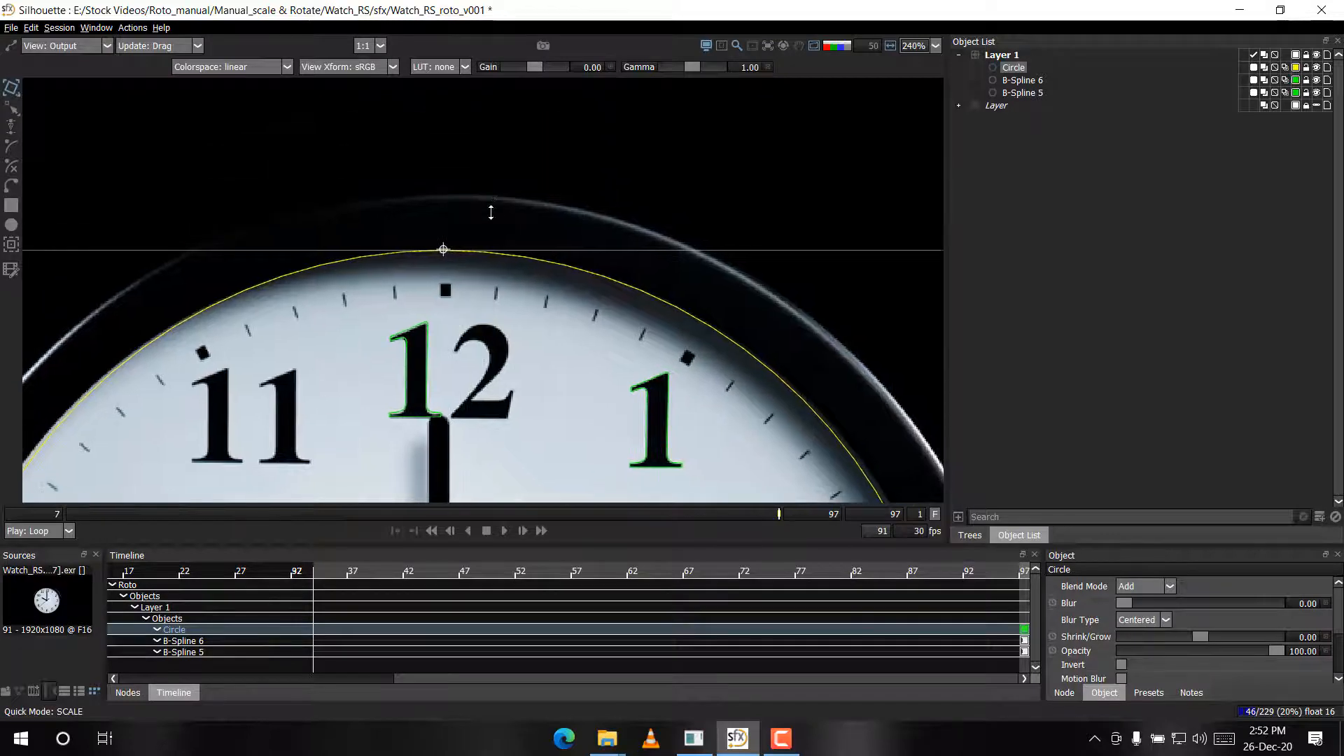
pyautogui.scroll(3, 457, 291)
pyautogui.moveTo(470, 289); pyautogui.dragTo(521, 319)
pyautogui.moveTo(464, 189); pyautogui.dragTo(49, 385)
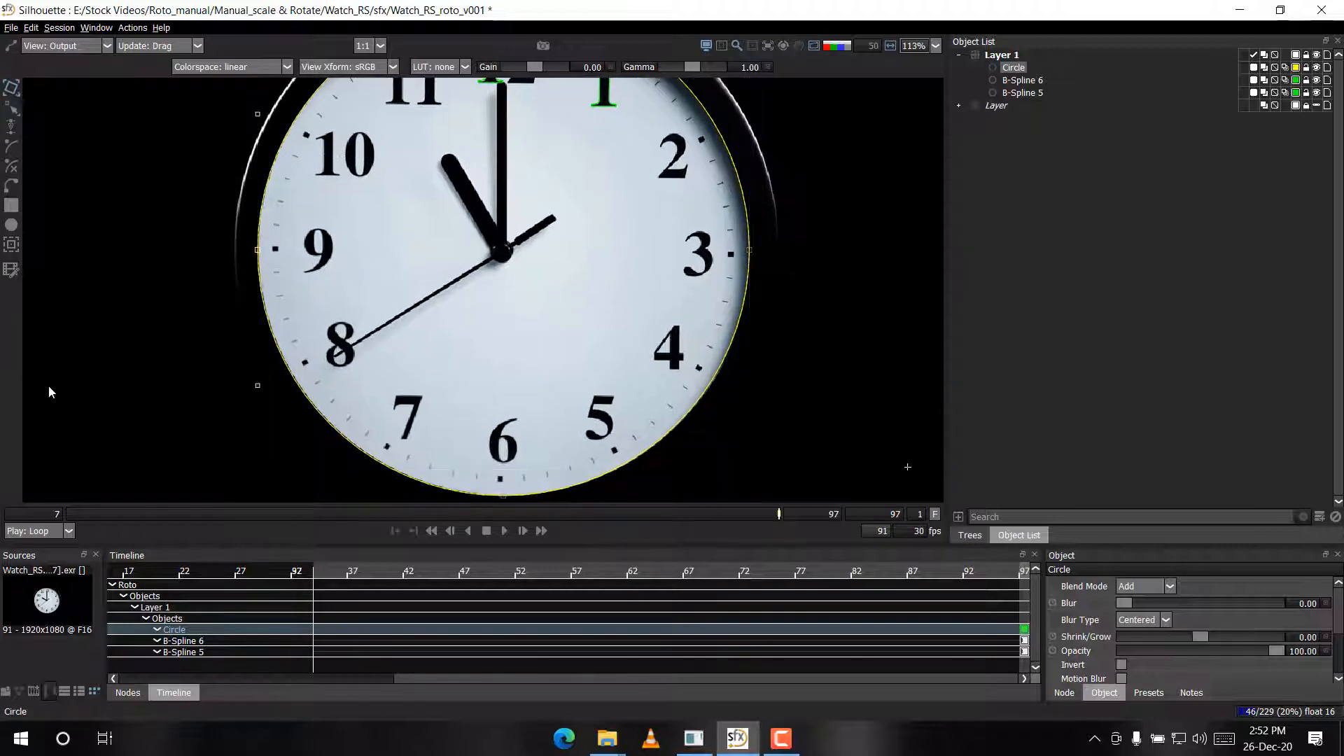
pyautogui.moveTo(490, 287); pyautogui.dragTo(234, 384)
pyautogui.moveTo(382, 275); pyautogui.dragTo(742, 444)
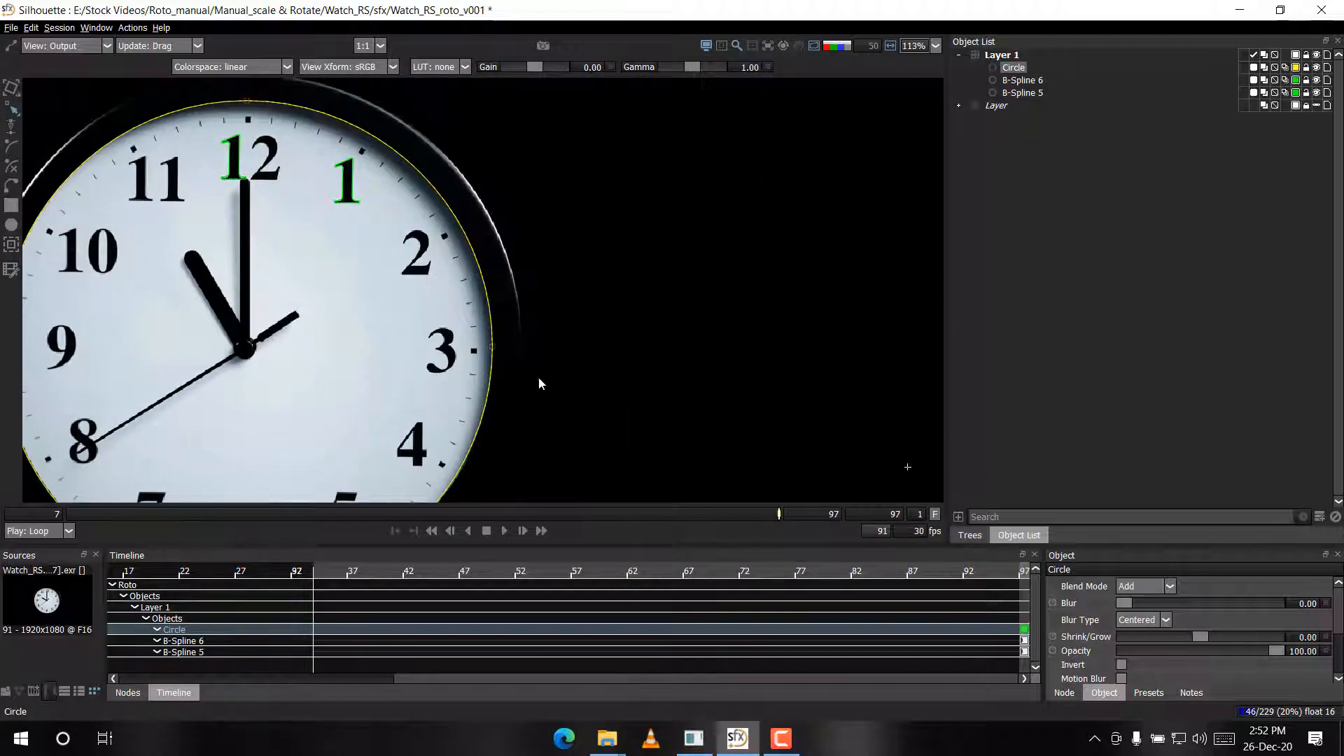
pyautogui.moveTo(539, 378); pyautogui.dragTo(700, 356)
# Return to frame 7 and nudge the circle down until its uppermost point meets the upper edge of the clock face
pyautogui.scroll(-3, 700, 355)
pyautogui.press('z')
pyautogui.press('Home')
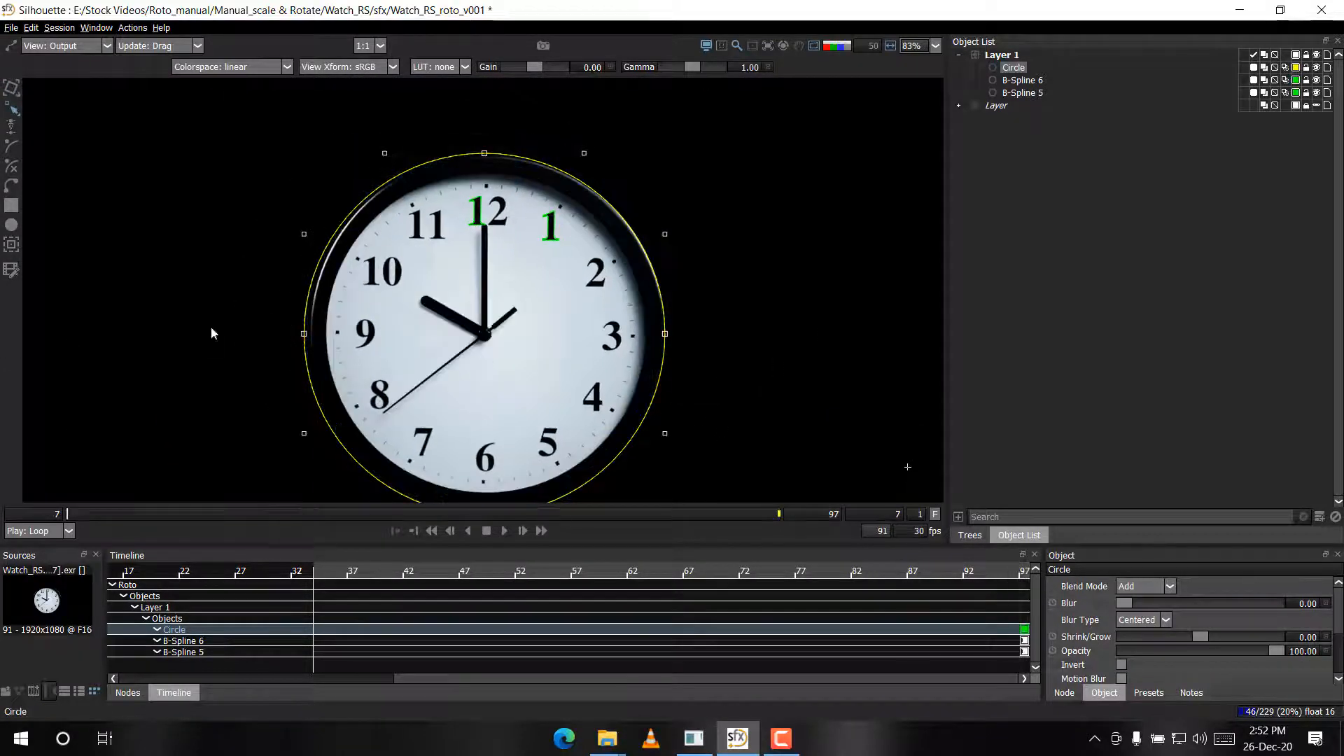
pyautogui.scroll(10, 623, 253)
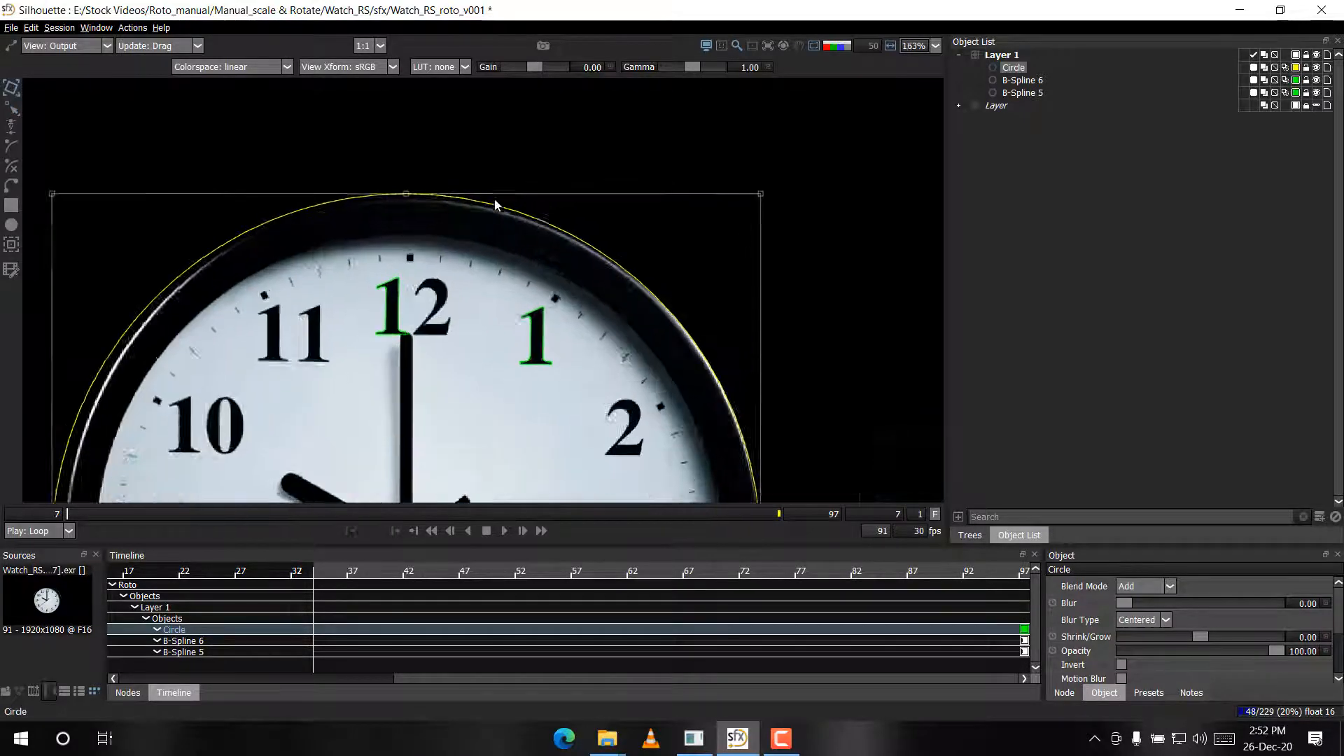
pyautogui.moveTo(521, 188); pyautogui.dragTo(539, 201)
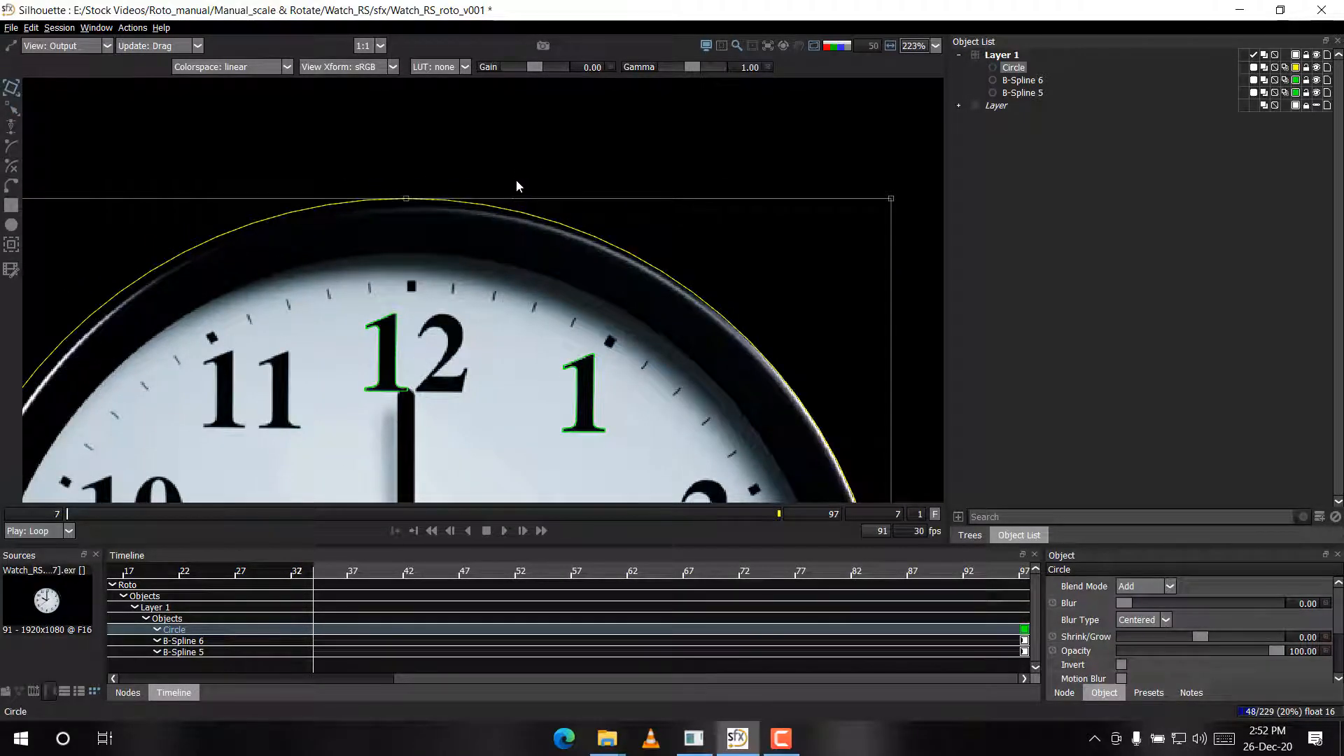
pyautogui.press('Down')
pyautogui.press('Down')
pyautogui.press('Down')
pyautogui.press('Down')
pyautogui.press('Down')
pyautogui.press('Down')
pyautogui.press('Down')
pyautogui.press('Down')
pyautogui.press('Down')
pyautogui.press('Down')
pyautogui.press('Down')
pyautogui.press('Down')
pyautogui.press('Down')
pyautogui.press('Down')
pyautogui.press('Down')
pyautogui.press('Down')
pyautogui.press('Down')
pyautogui.press('Down')
pyautogui.press('Down')
pyautogui.press('Down')
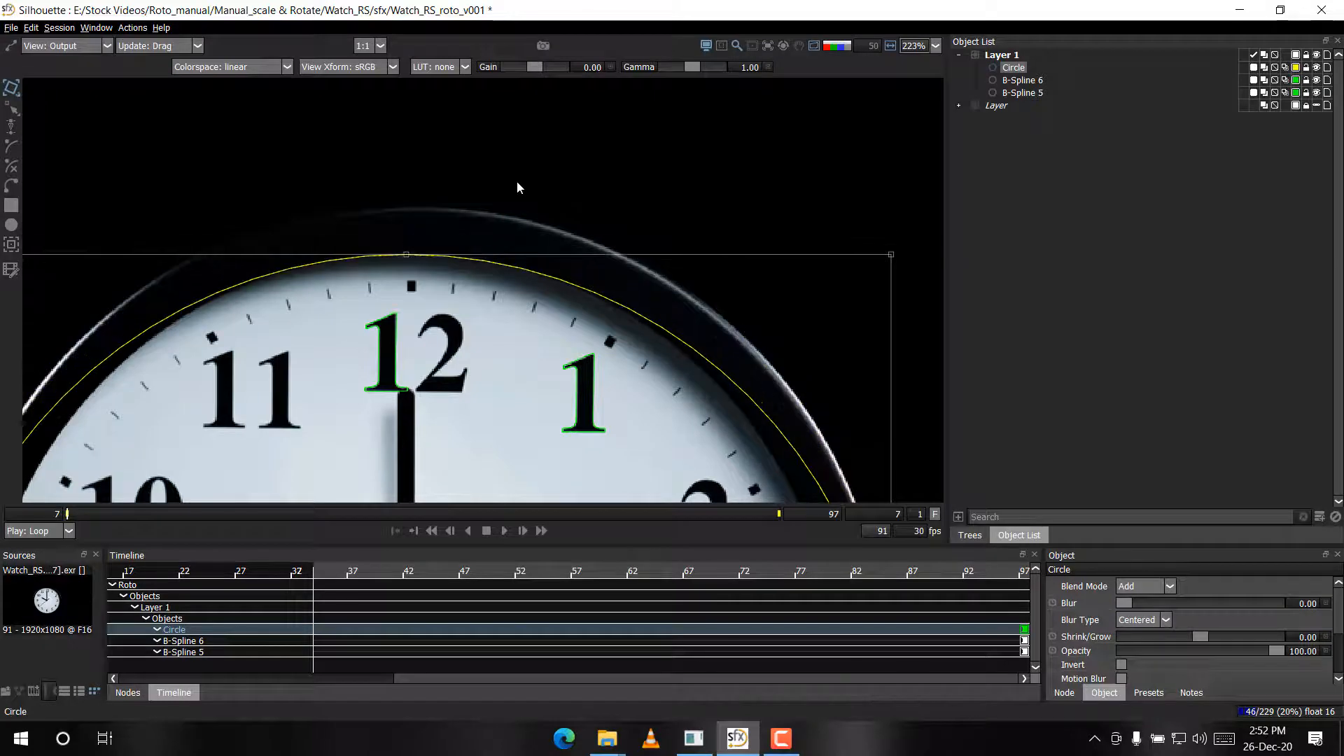
# Set the circle's pivot on its uppermost point and scale it down uniformly to about 88% to match the clock face
pyautogui.moveTo(406, 254); pyautogui.dragTo(465, 14)
pyautogui.keyDown('ctrl'); pyautogui.click(429, 207); pyautogui.keyUp('ctrl')
pyautogui.scroll(-3, 507, 190)
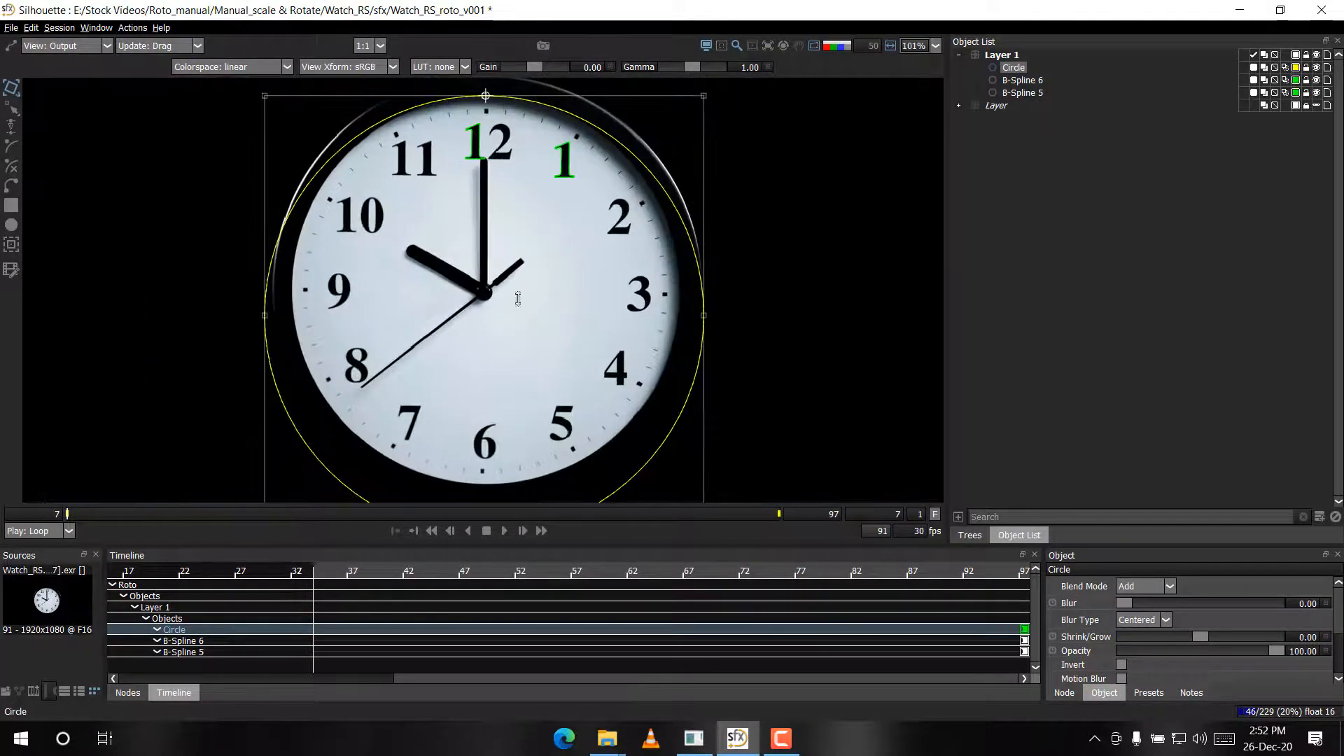
pyautogui.moveTo(540, 388); pyautogui.dragTo(513, 344)
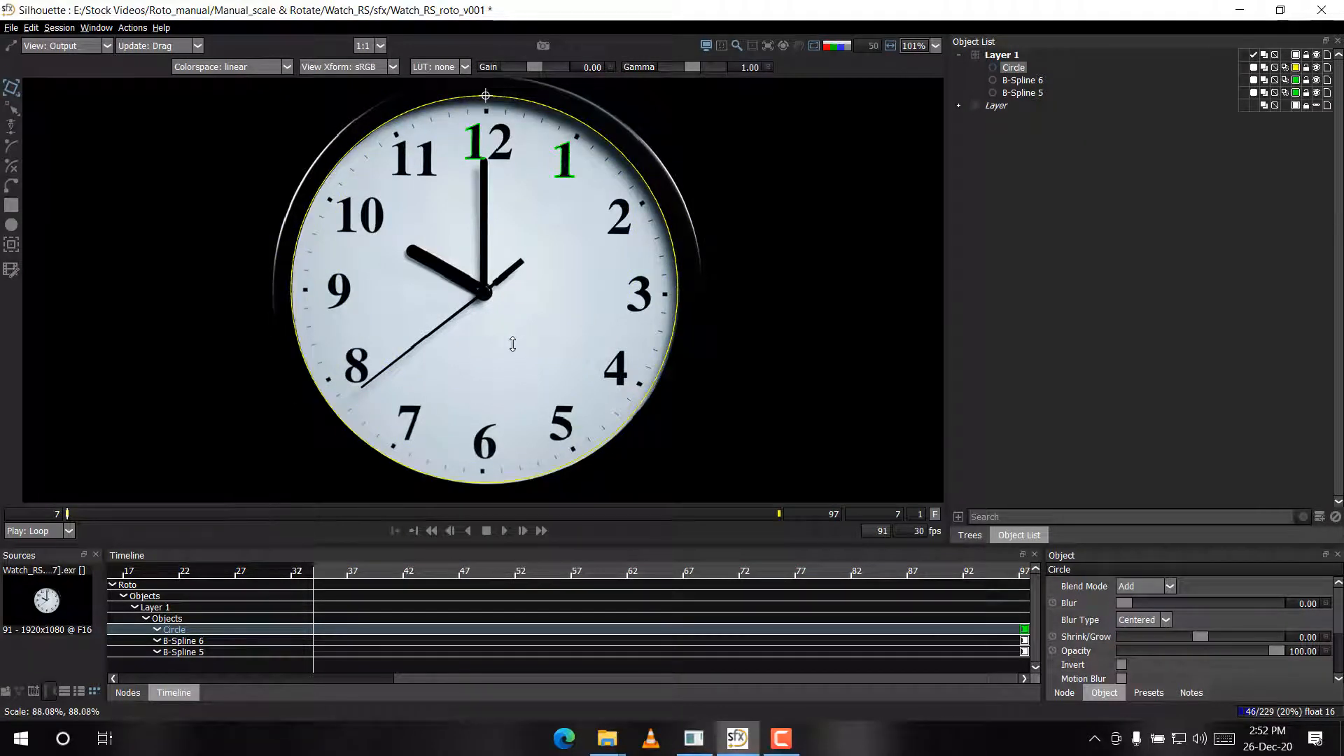
# Select the circle's right and lowest points and transform them to fit the clock face's lower-right edge
pyautogui.scroll(2, 542, 295)
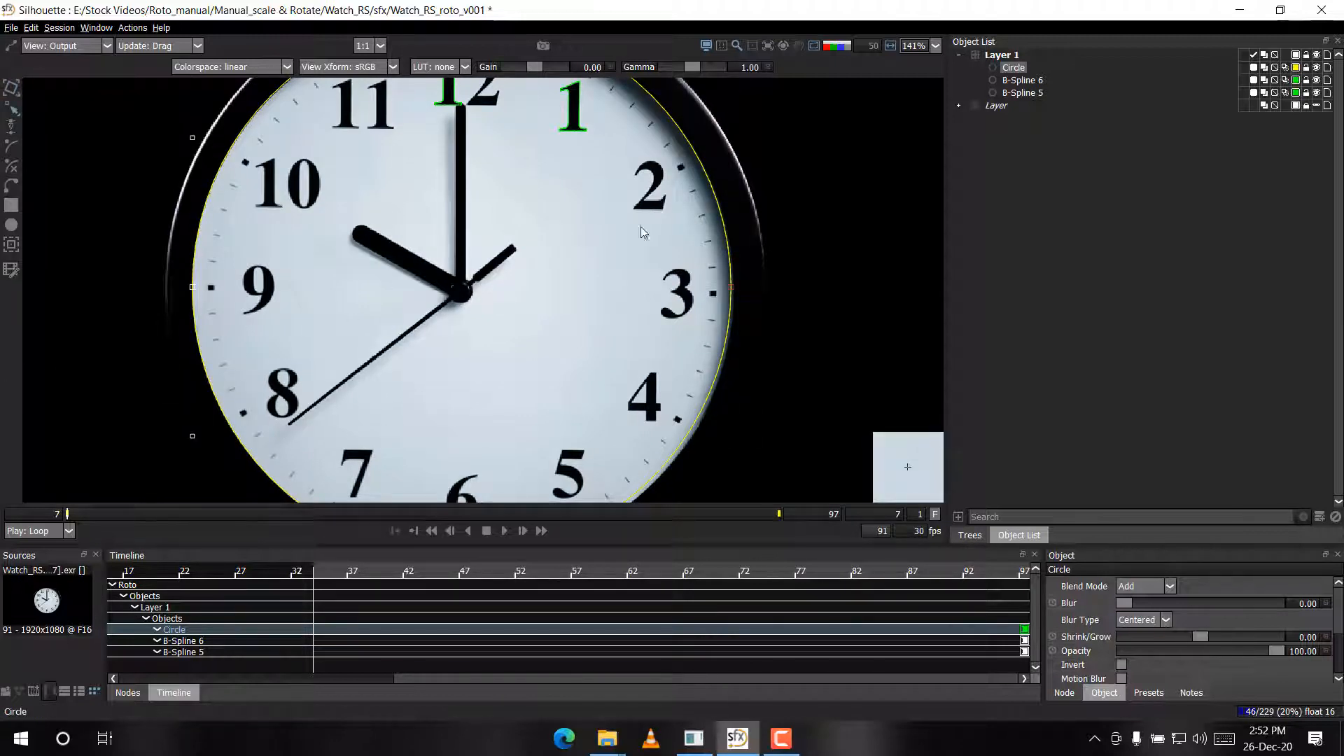
pyautogui.moveTo(795, 360); pyautogui.dragTo(814, 193)
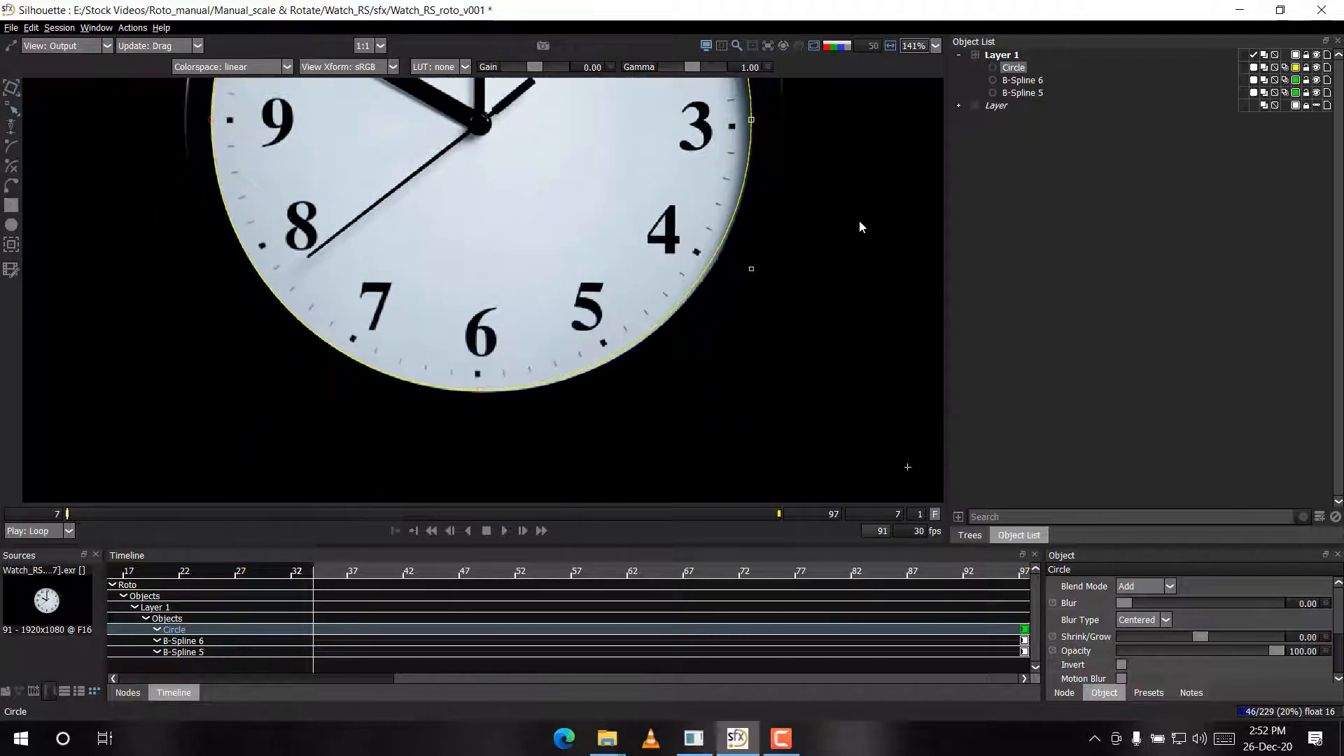
pyautogui.moveTo(855, 138); pyautogui.dragTo(367, 462)
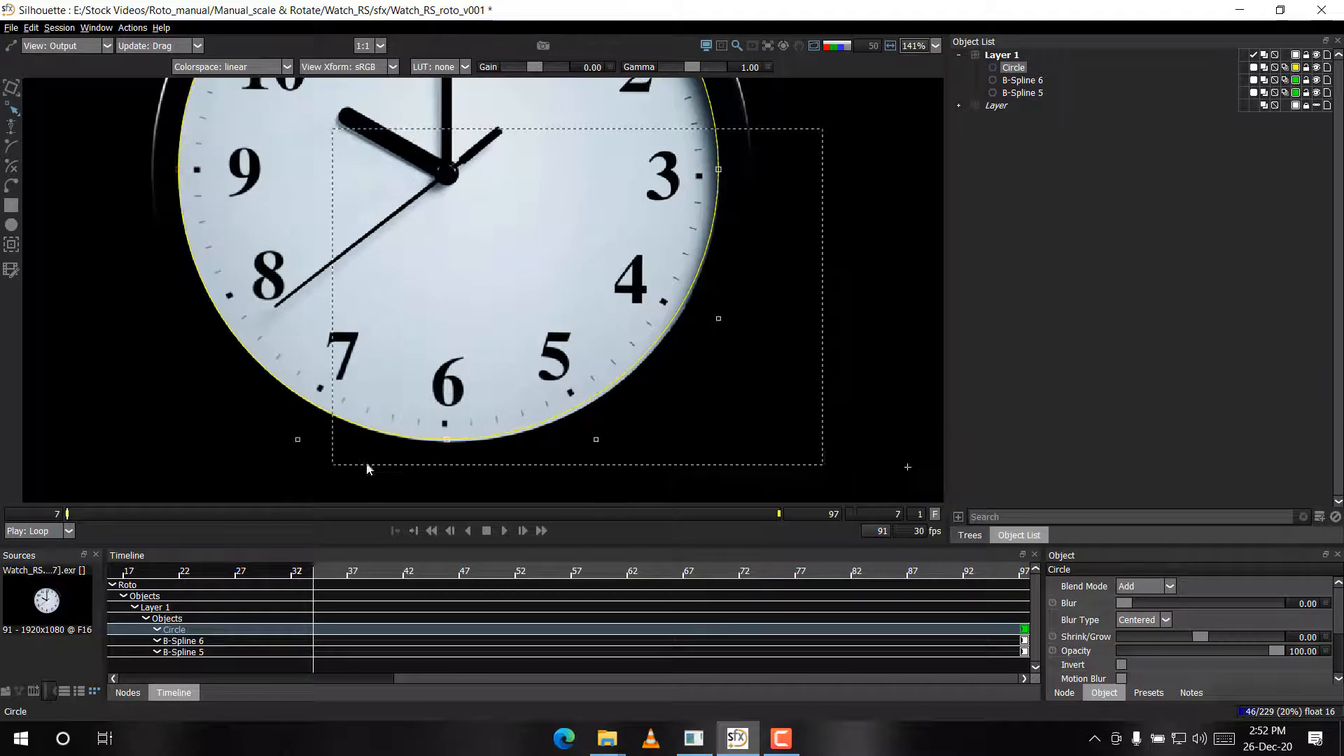
pyautogui.moveTo(459, 397); pyautogui.dragTo(455, 355)
pyautogui.press('t')
pyautogui.press('t')
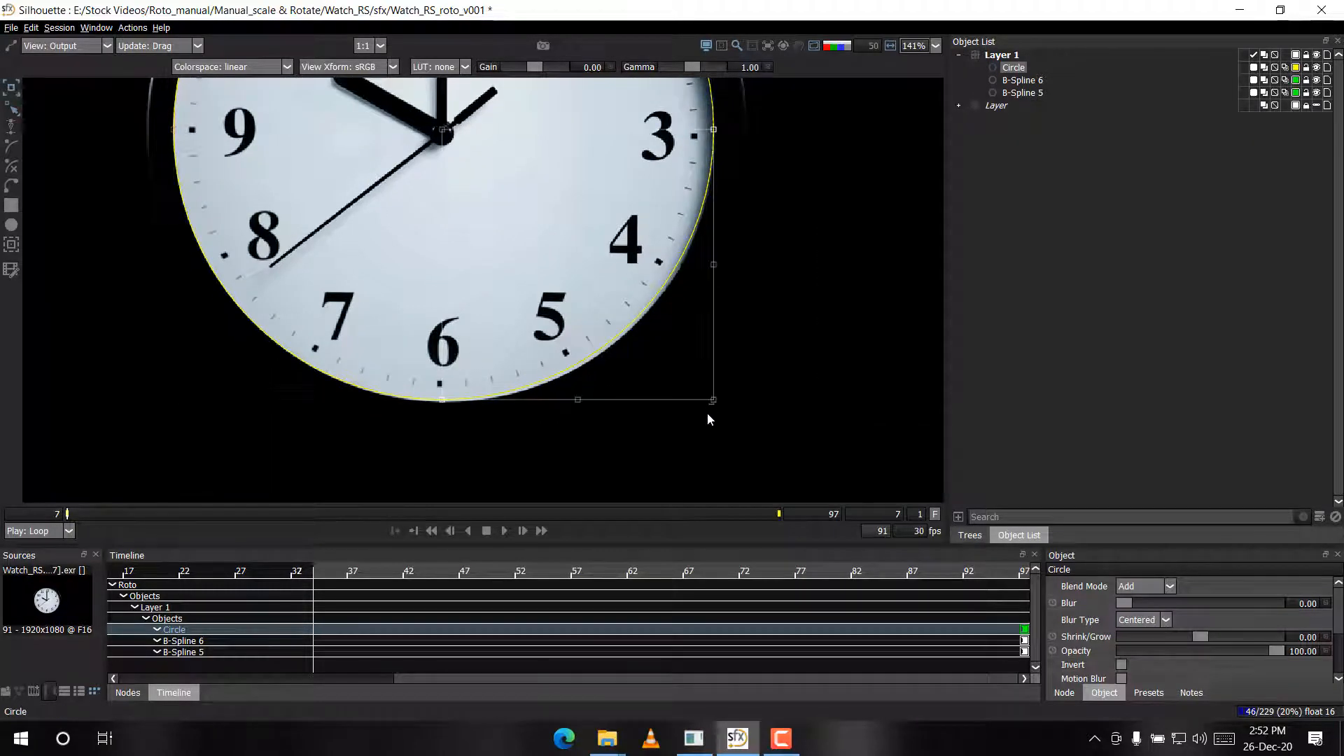
pyautogui.moveTo(742, 165); pyautogui.dragTo(718, 193)
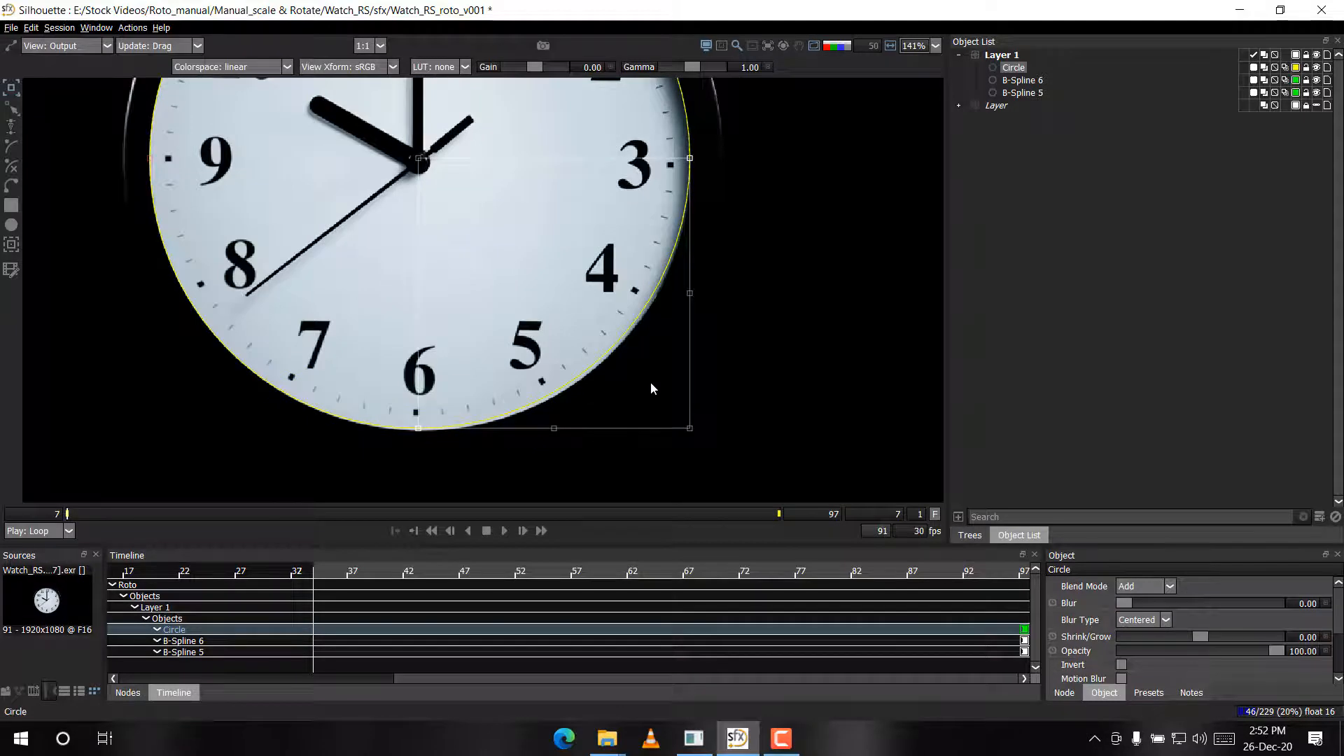
pyautogui.click(696, 432)
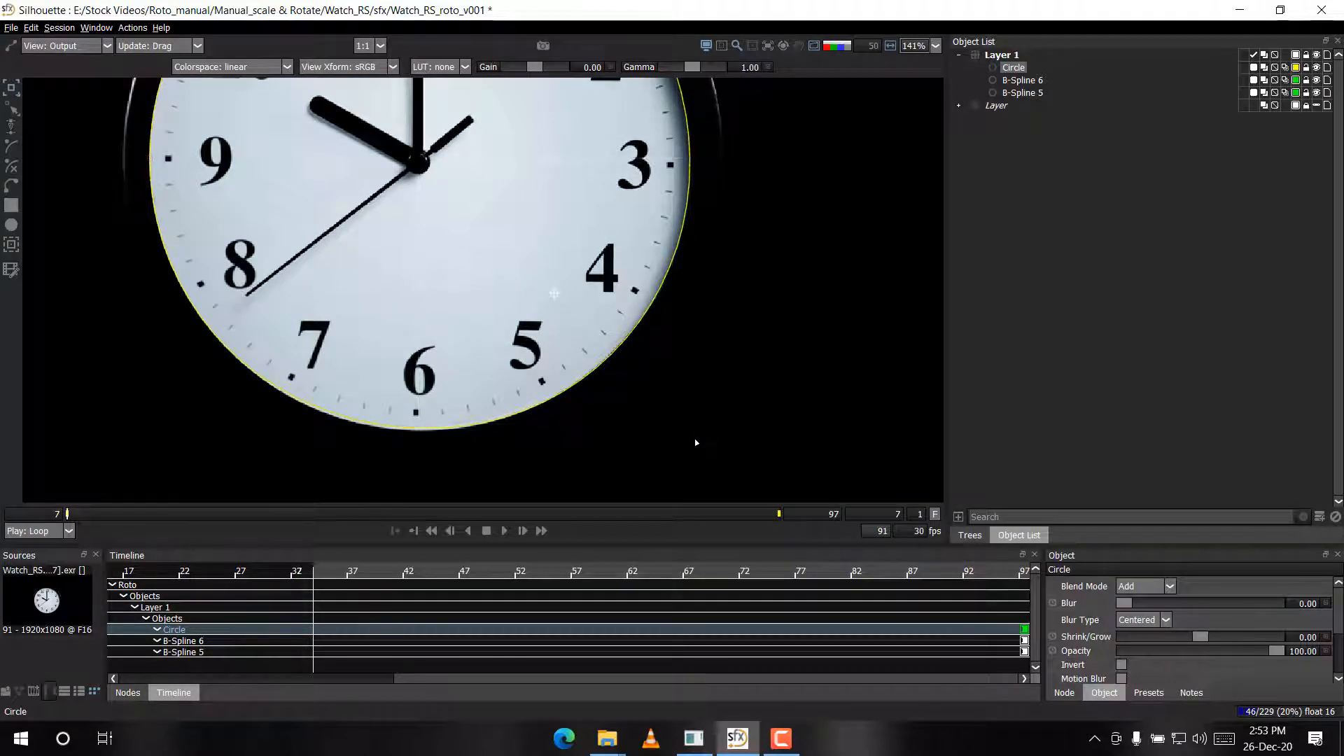
pyautogui.moveTo(563, 323); pyautogui.dragTo(592, 301)
pyautogui.press('t')
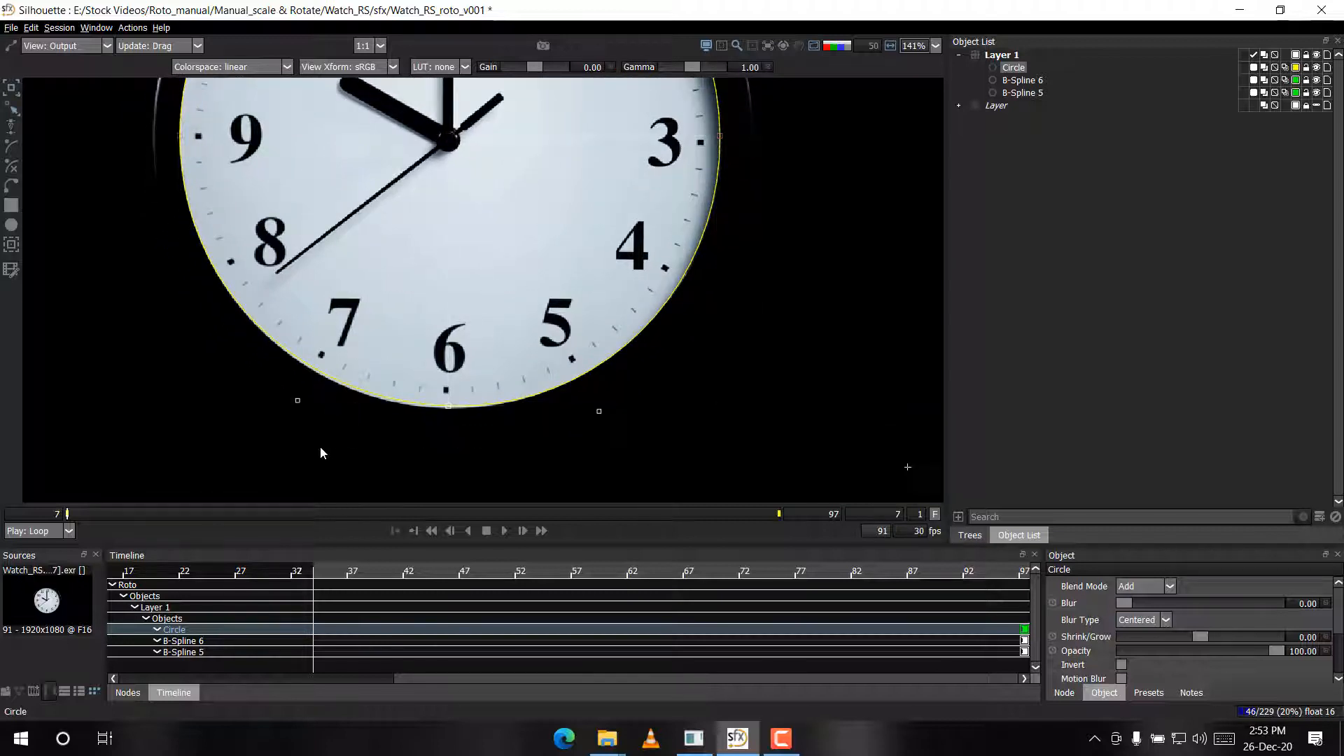
# Adjust the circle's lowest point so its handles are level with each other and check the whole outline
pyautogui.click(313, 392)
pyautogui.click(448, 406)
pyautogui.scroll(-3, 485, 315)
pyautogui.scroll(-2, 488, 315)
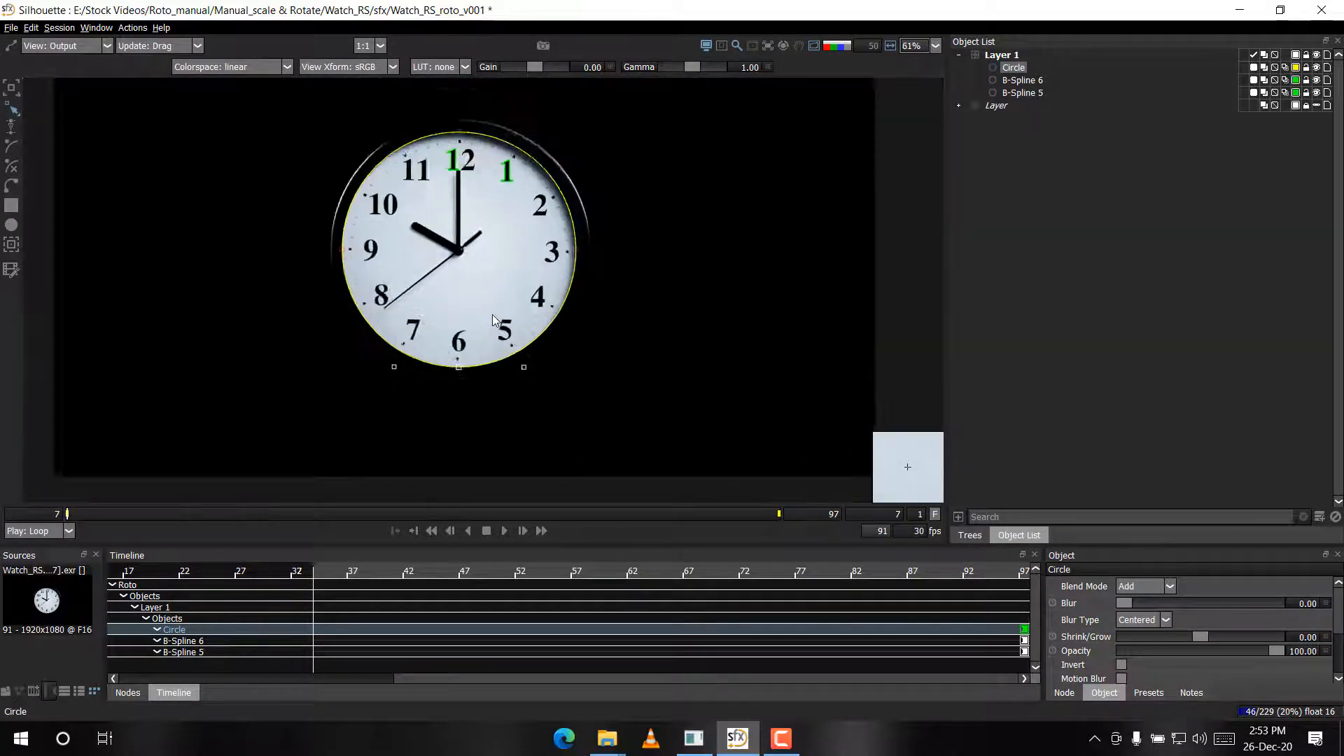
# Deselect the circle and play the shot to check how the outline follows the clock face
pyautogui.scroll(1, 508, 300)
pyautogui.click(512, 276)
pyautogui.moveTo(512, 273); pyautogui.dragTo(495, 302)
pyautogui.press('space')
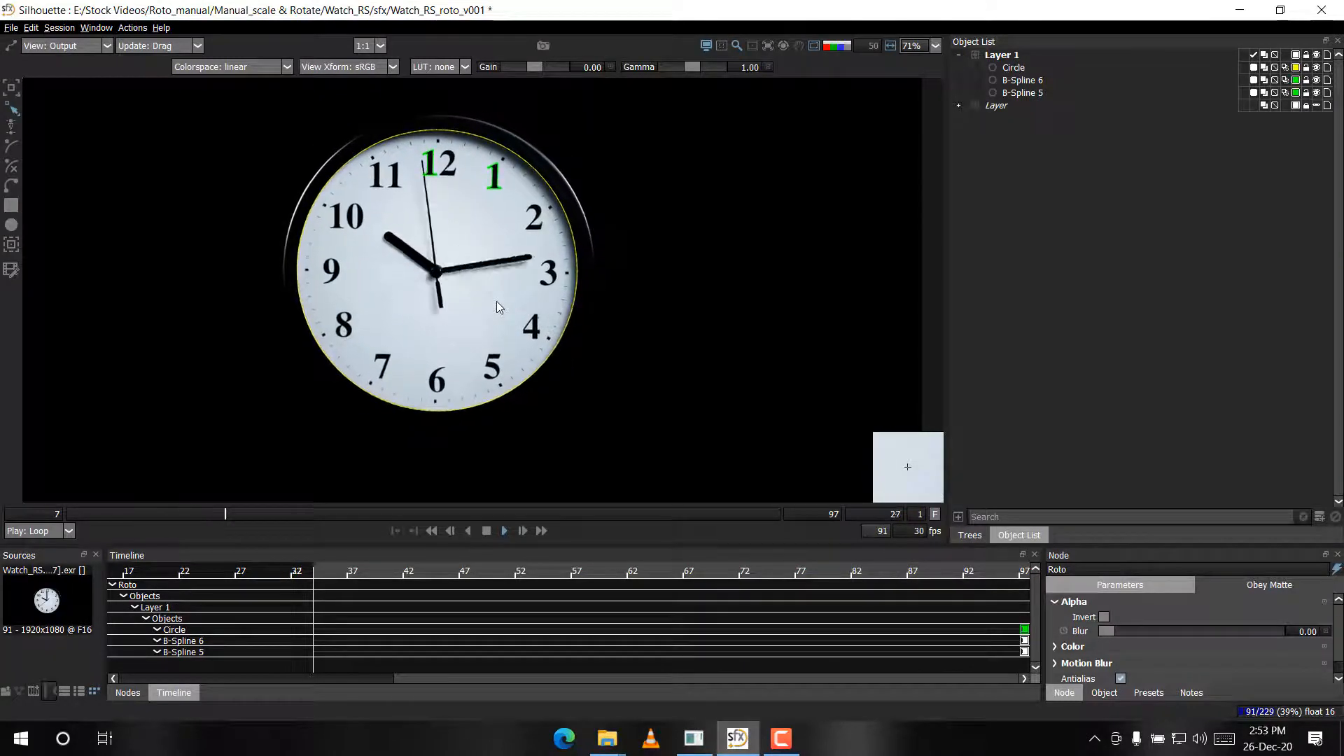
pyautogui.press('space')
pyautogui.moveTo(593, 357); pyautogui.dragTo(542, 416)
pyautogui.scroll(1, 542, 416)
pyautogui.moveTo(406, 251); pyautogui.dragTo(459, 218)
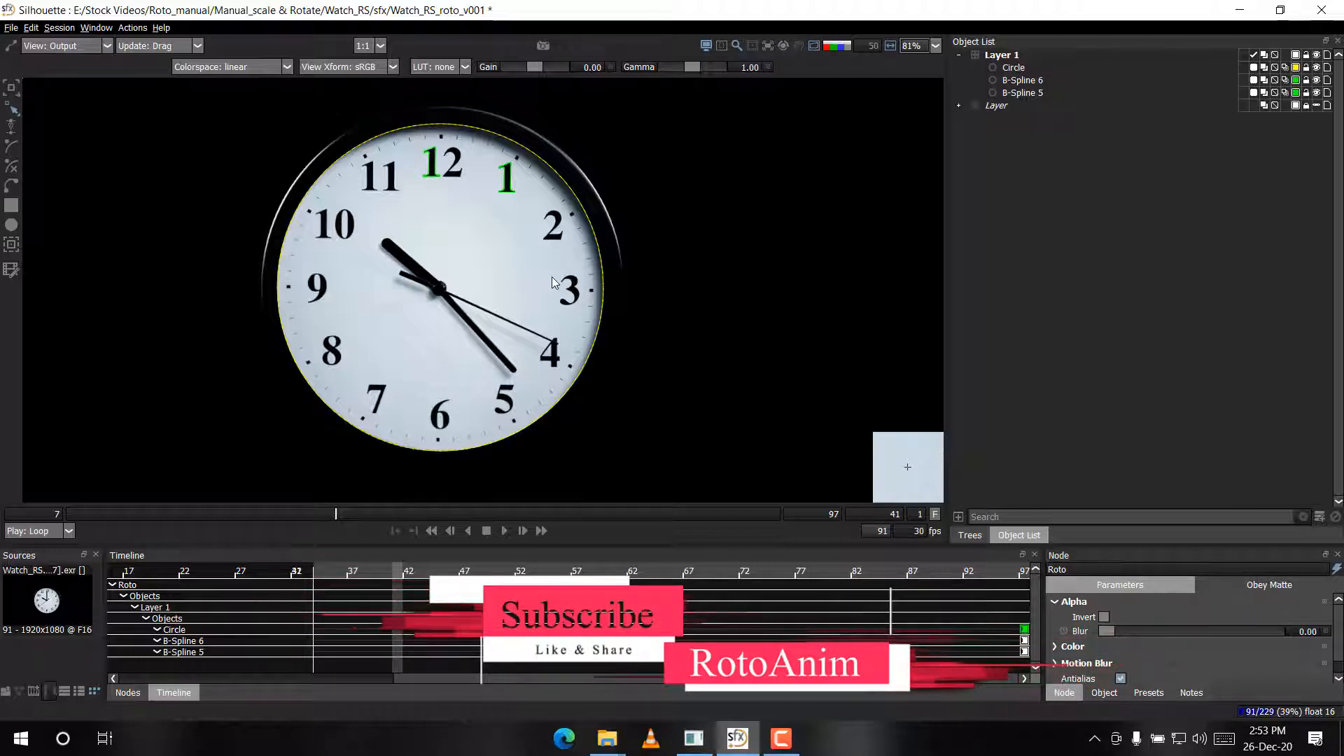
# Open the recent project Laptop_Scale_roto_v001 in place of the clock project
pyautogui.click(10, 28)
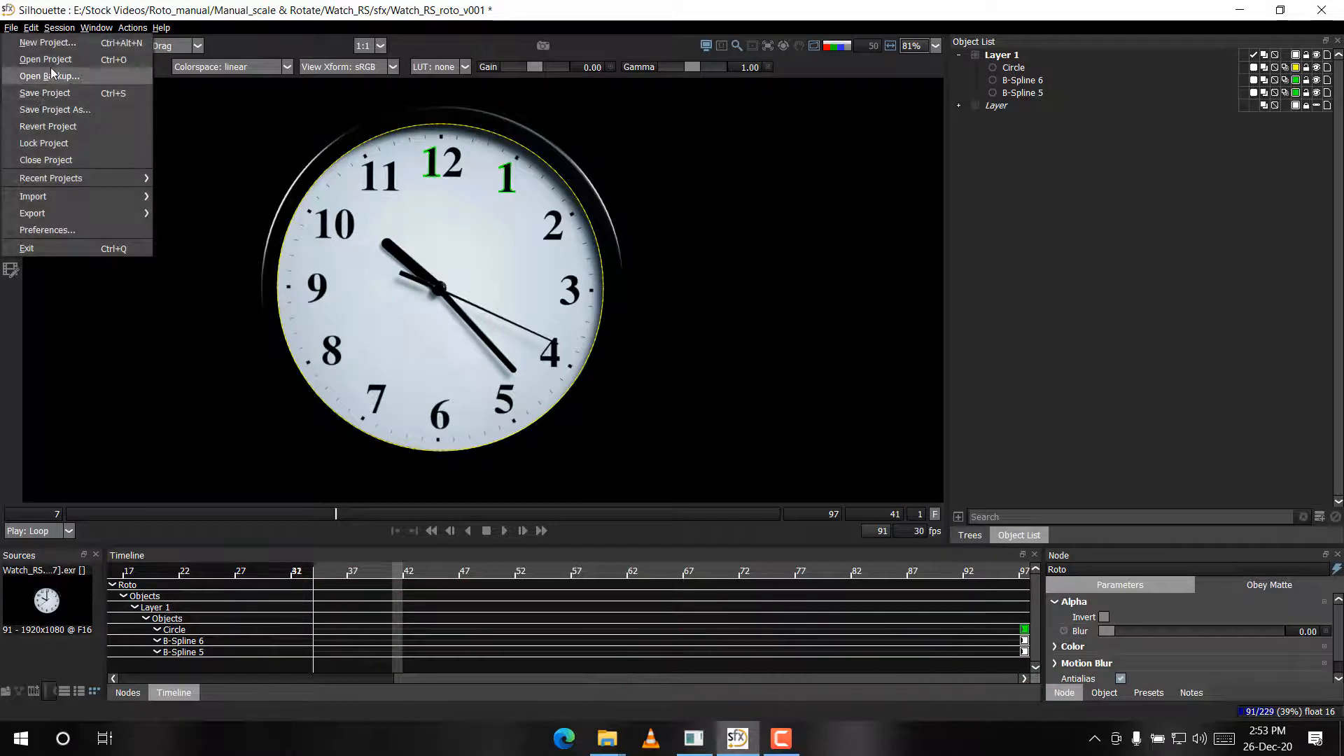
pyautogui.moveTo(72, 182)
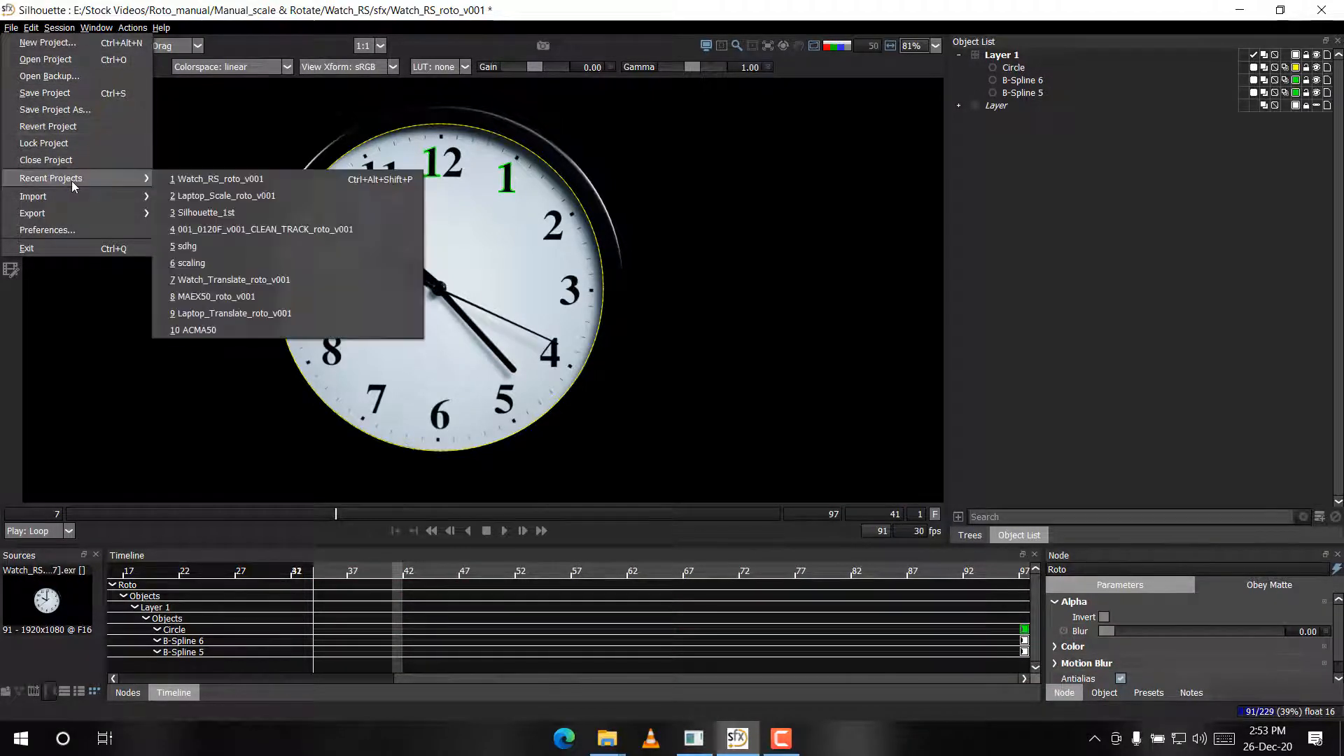
pyautogui.click(299, 196)
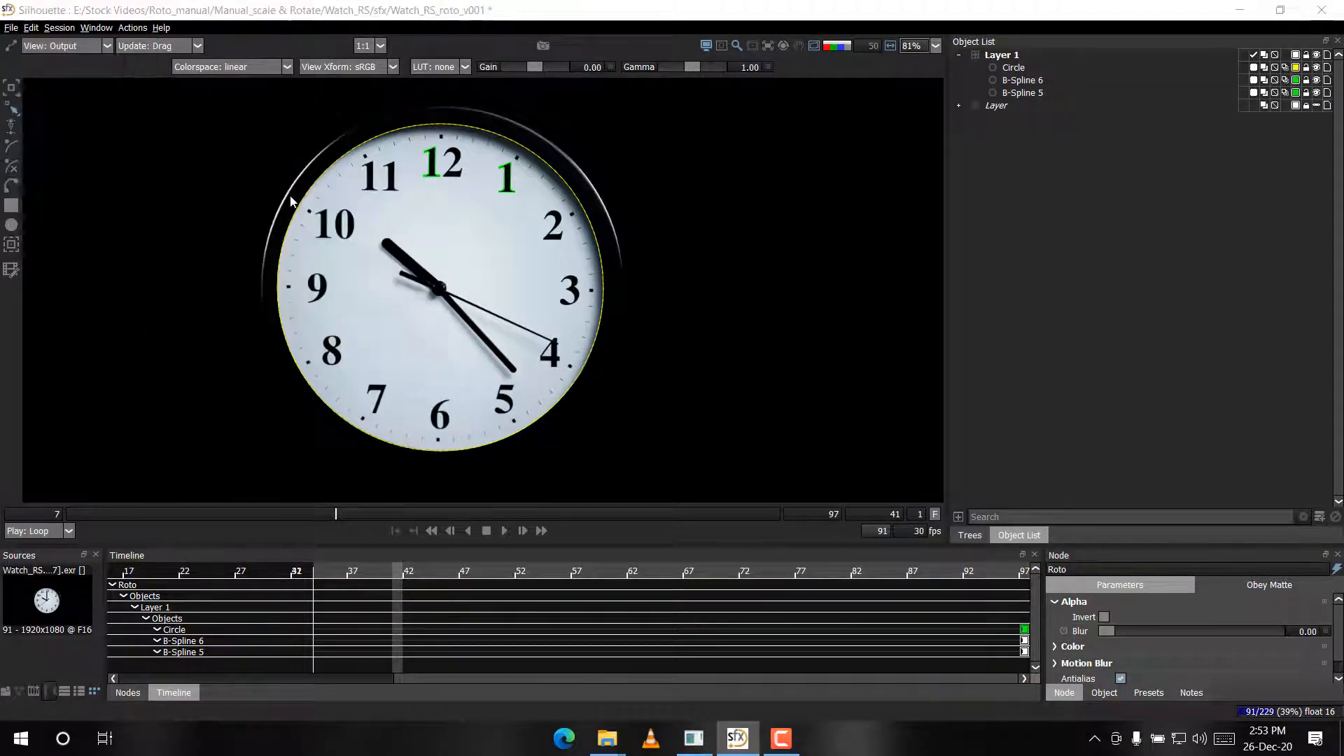
pyautogui.click(640, 386)
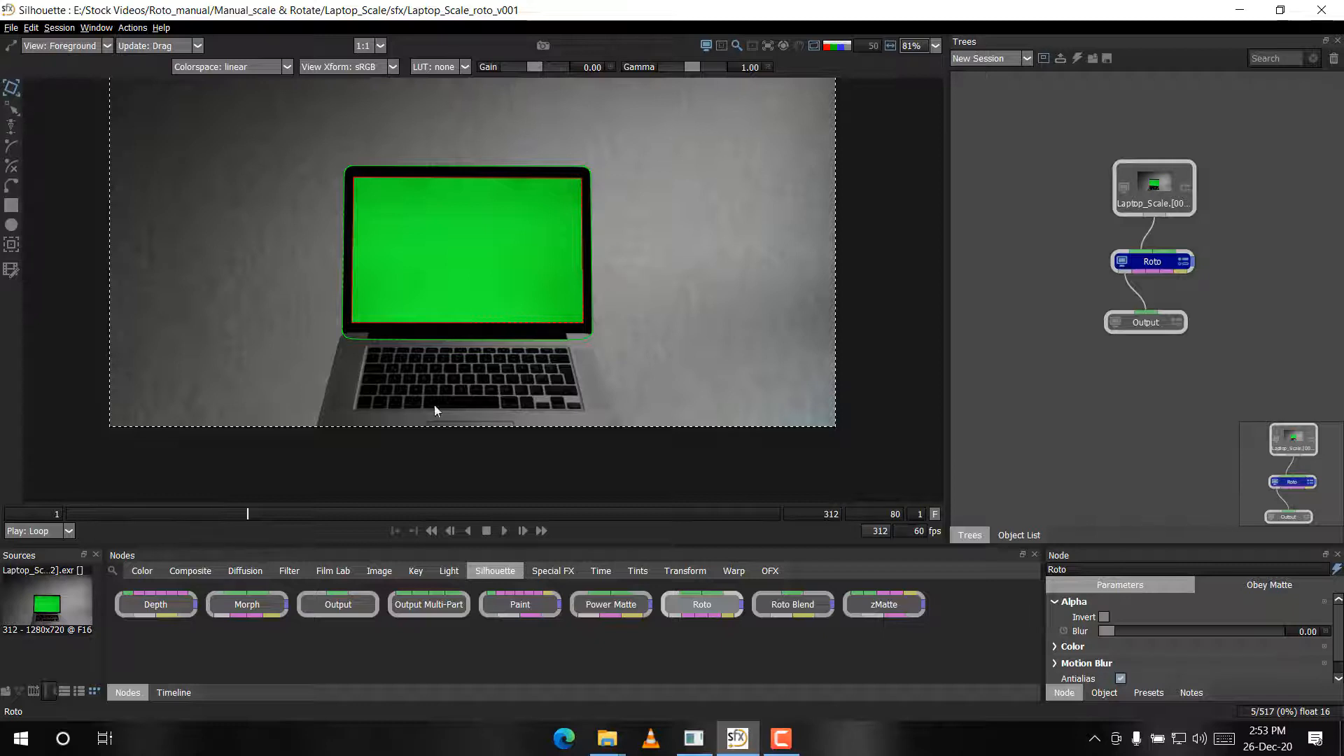
# Play the laptop shot from frame 1 to review how the existing outlines follow the screen and lid
pyautogui.moveTo(93, 517); pyautogui.dragTo(3, 517)
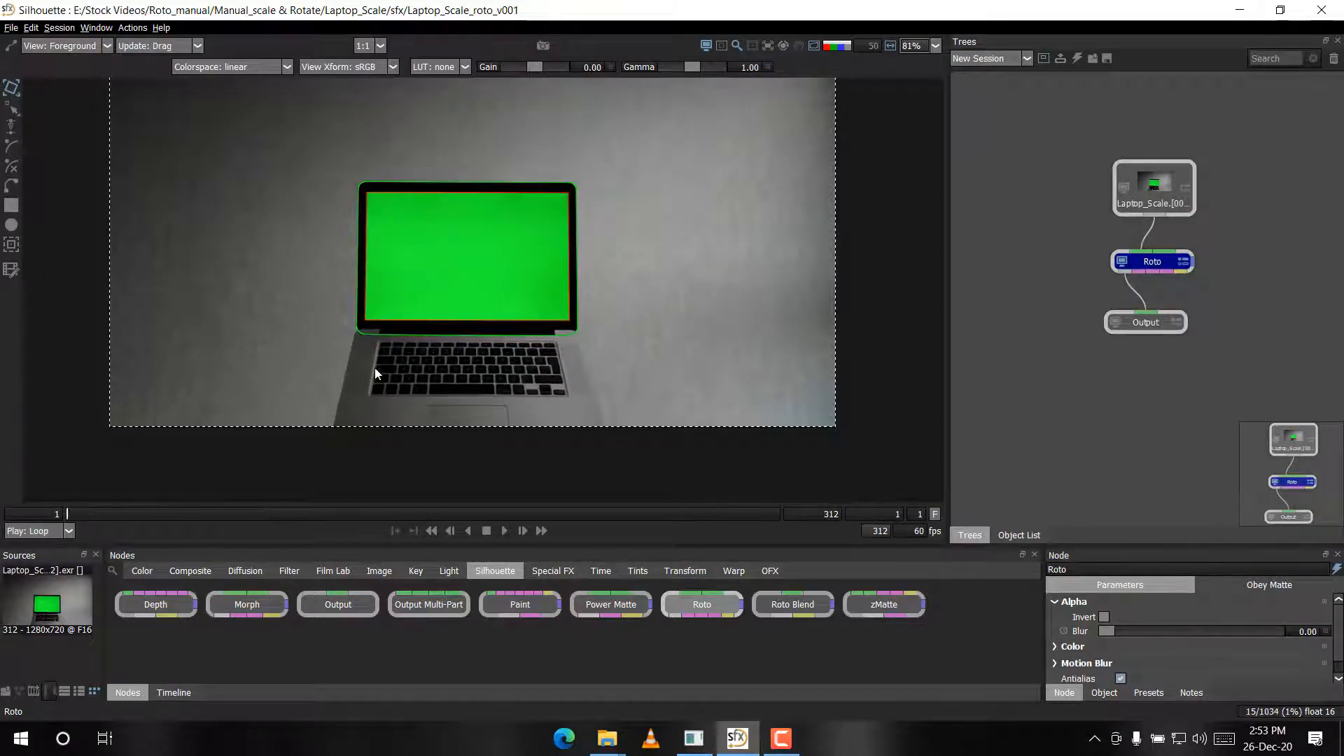
pyautogui.click(503, 531)
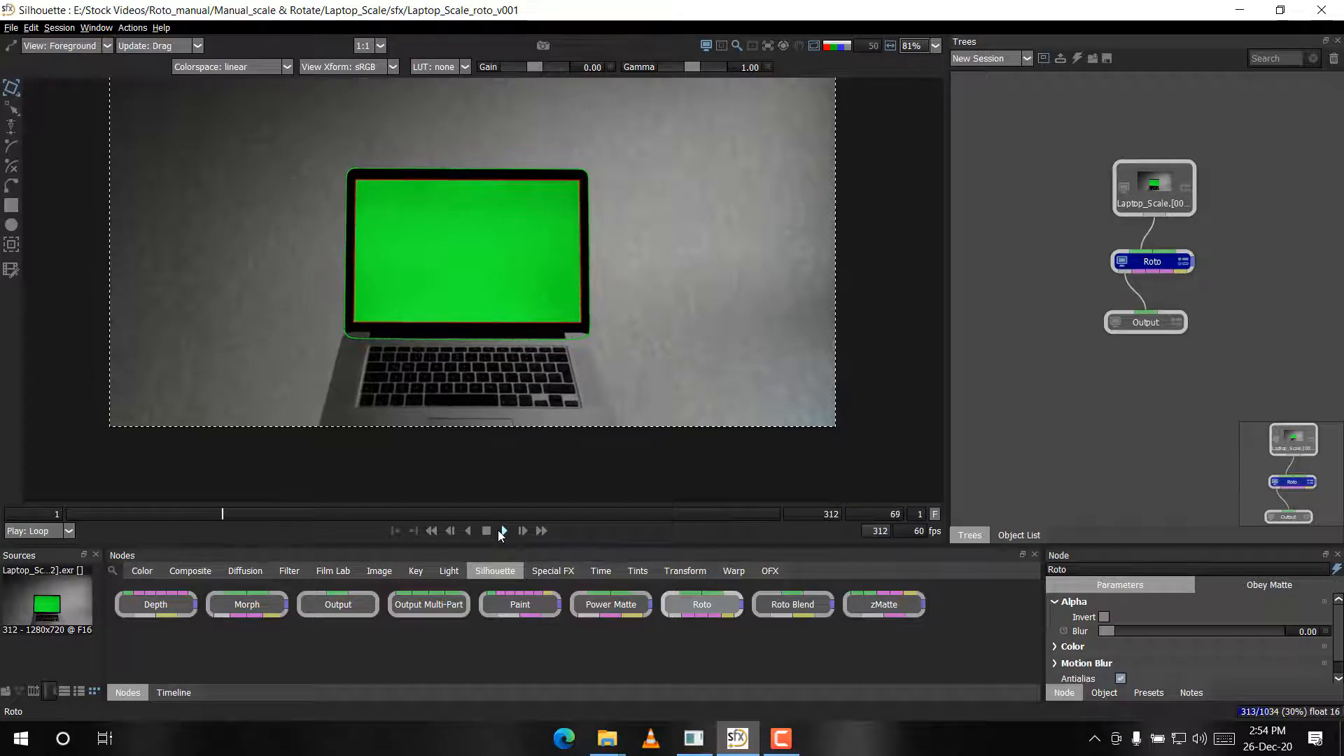
pyautogui.moveTo(692, 322); pyautogui.dragTo(28, 322)
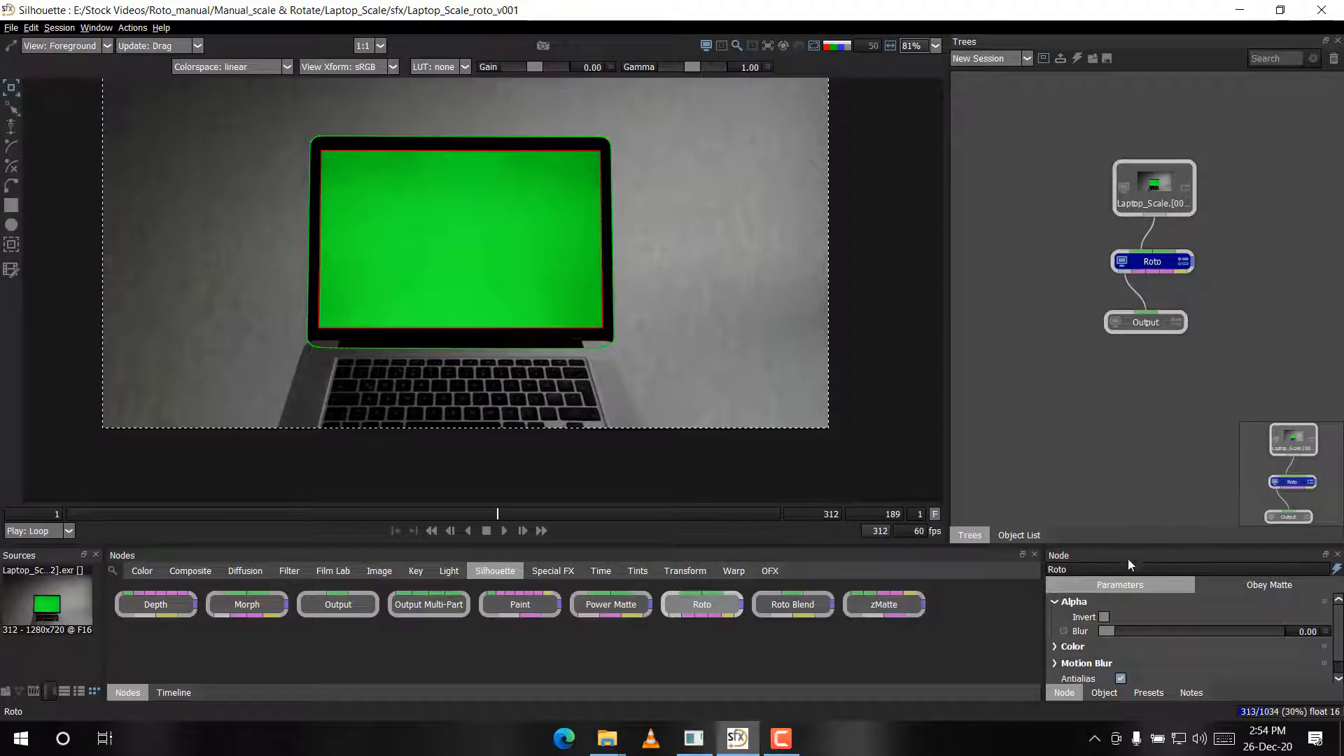
# Hide the existing roto layer in the object list and add a new empty layer above it
pyautogui.click(1019, 534)
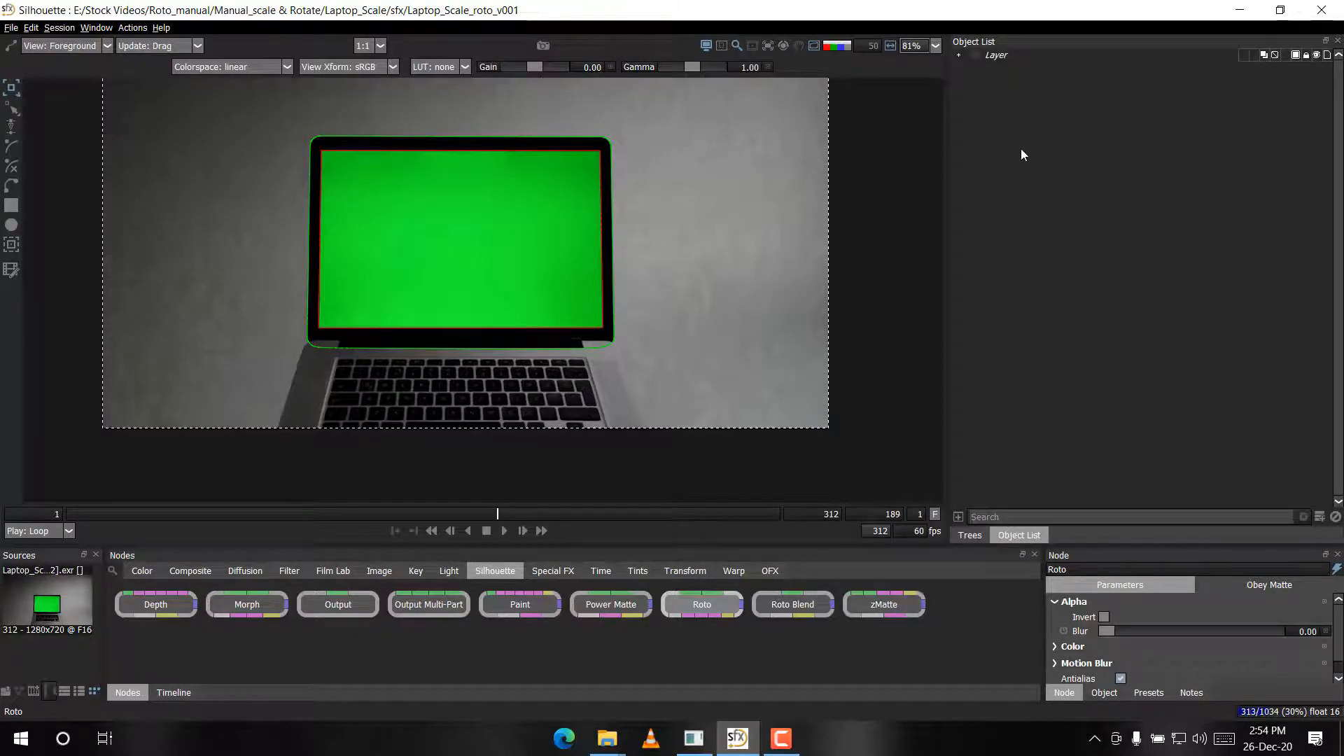
pyautogui.click(1315, 55)
pyautogui.click(1319, 518)
pyautogui.click(1007, 88)
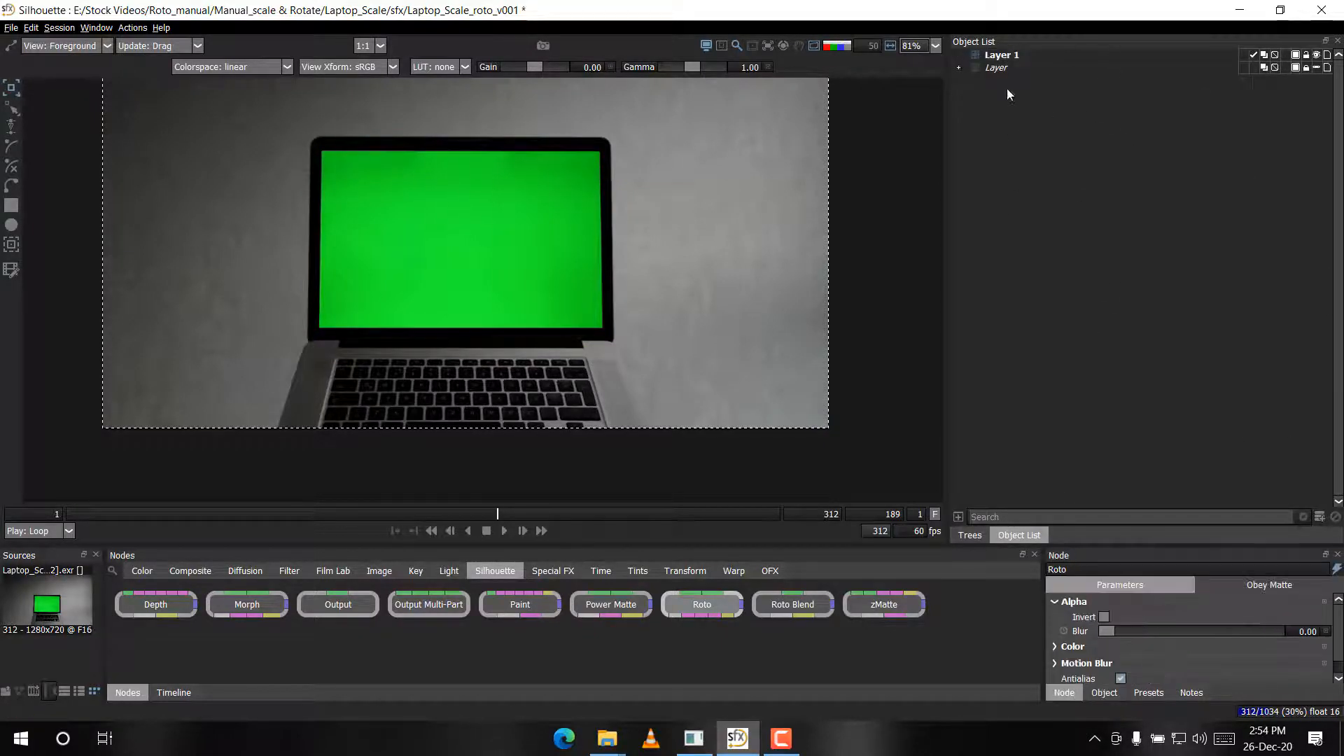
pyautogui.click(1009, 55)
pyautogui.click(1068, 228)
# Play the shot through to frame 312 and examine the laptop lid's edges and corners up close
pyautogui.moveTo(405, 335); pyautogui.dragTo(401, 334)
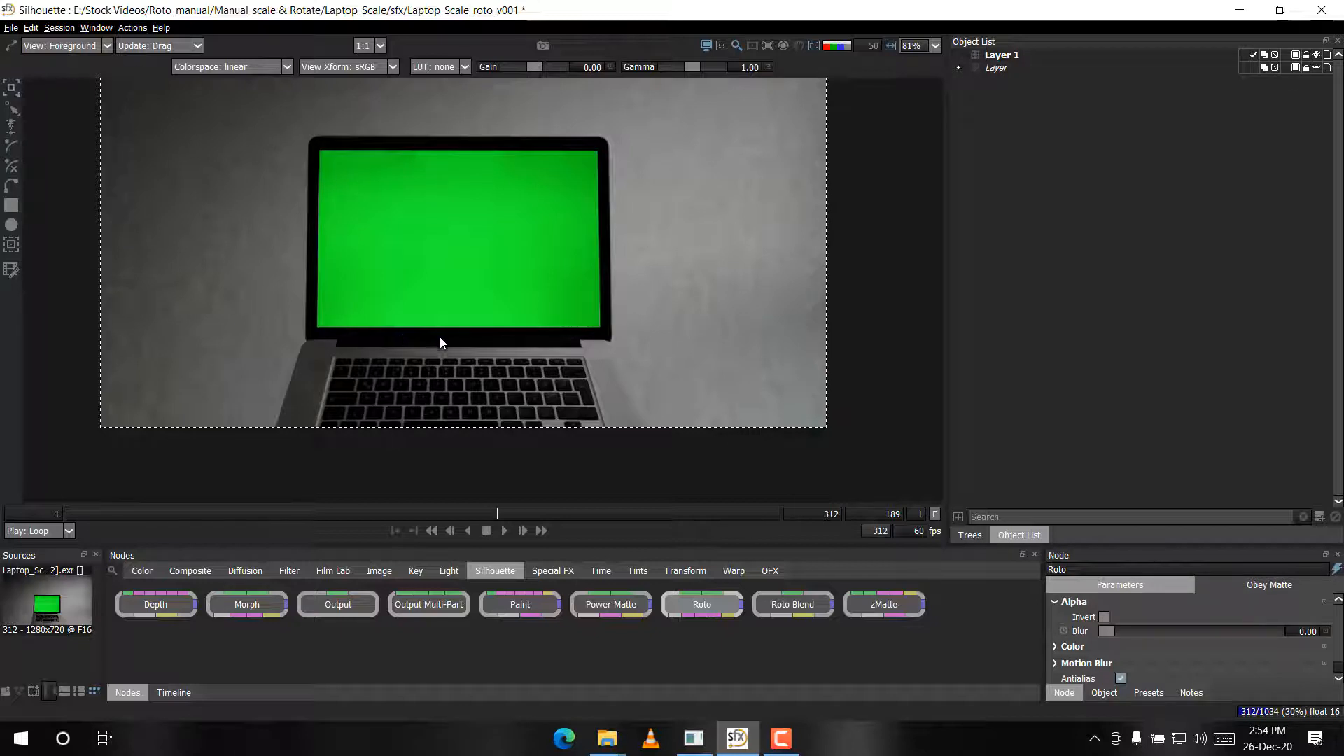
pyautogui.press('space')
pyautogui.moveTo(449, 323); pyautogui.dragTo(473, 393)
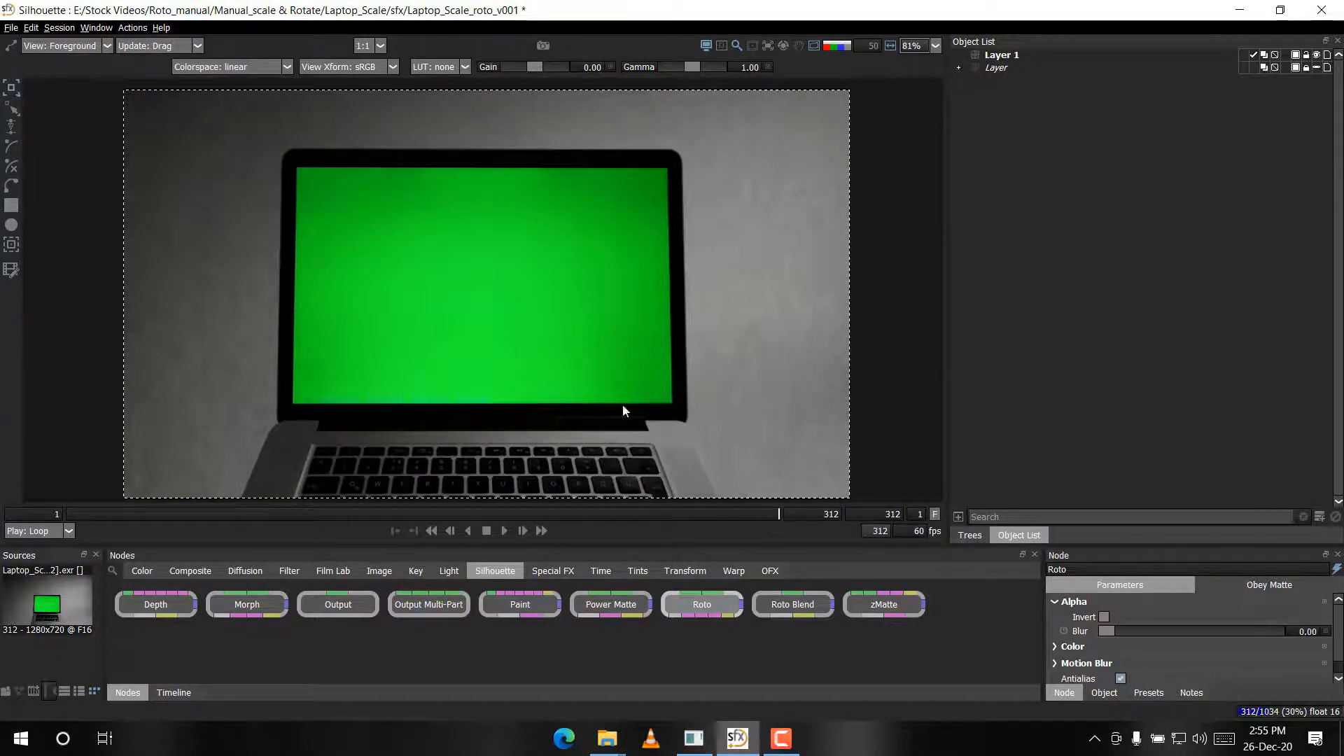
pyautogui.scroll(3, 613, 396)
pyautogui.moveTo(612, 395); pyautogui.dragTo(602, 346)
pyautogui.scroll(2, 626, 256)
pyautogui.moveTo(623, 251); pyautogui.dragTo(676, 403)
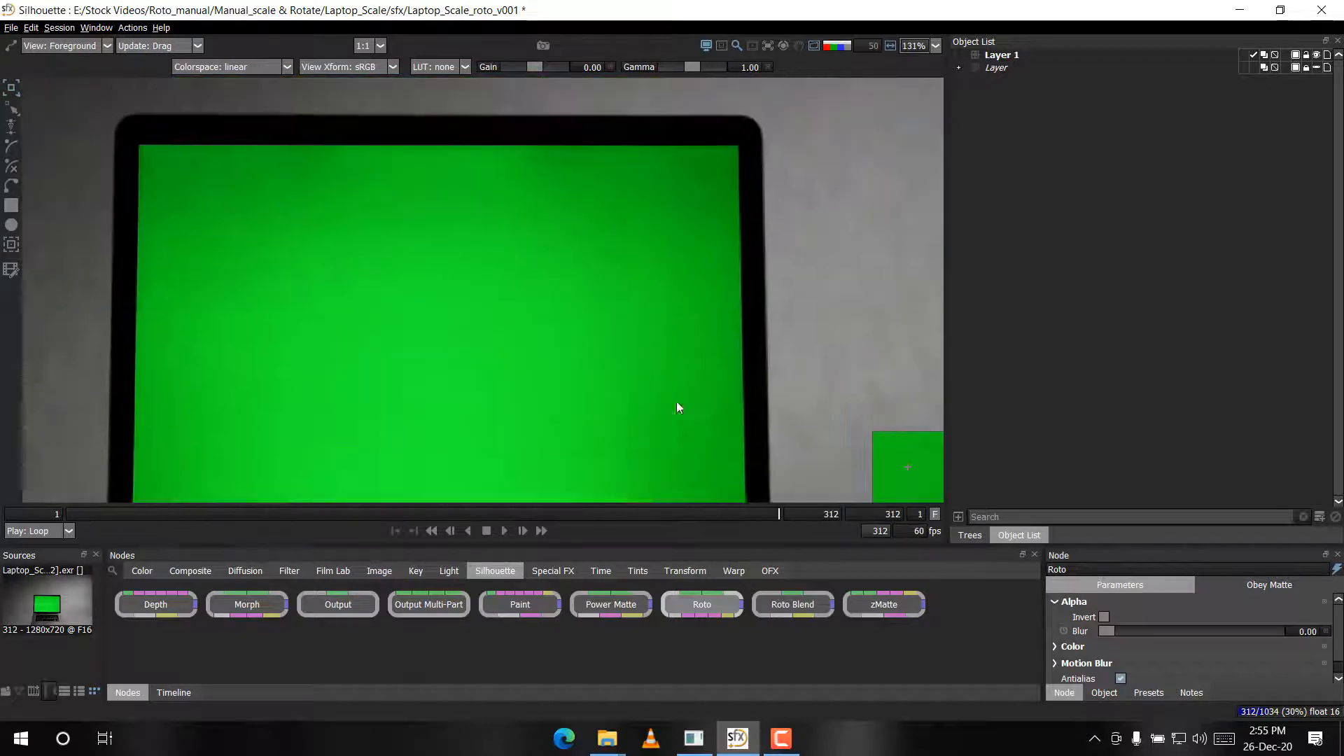
pyautogui.moveTo(356, 120); pyautogui.dragTo(440, 335)
pyautogui.moveTo(261, 315); pyautogui.dragTo(292, 182)
pyautogui.scroll(7, 294, 181)
pyautogui.moveTo(418, 347); pyautogui.dragTo(305, 220)
pyautogui.scroll(-2, 305, 220)
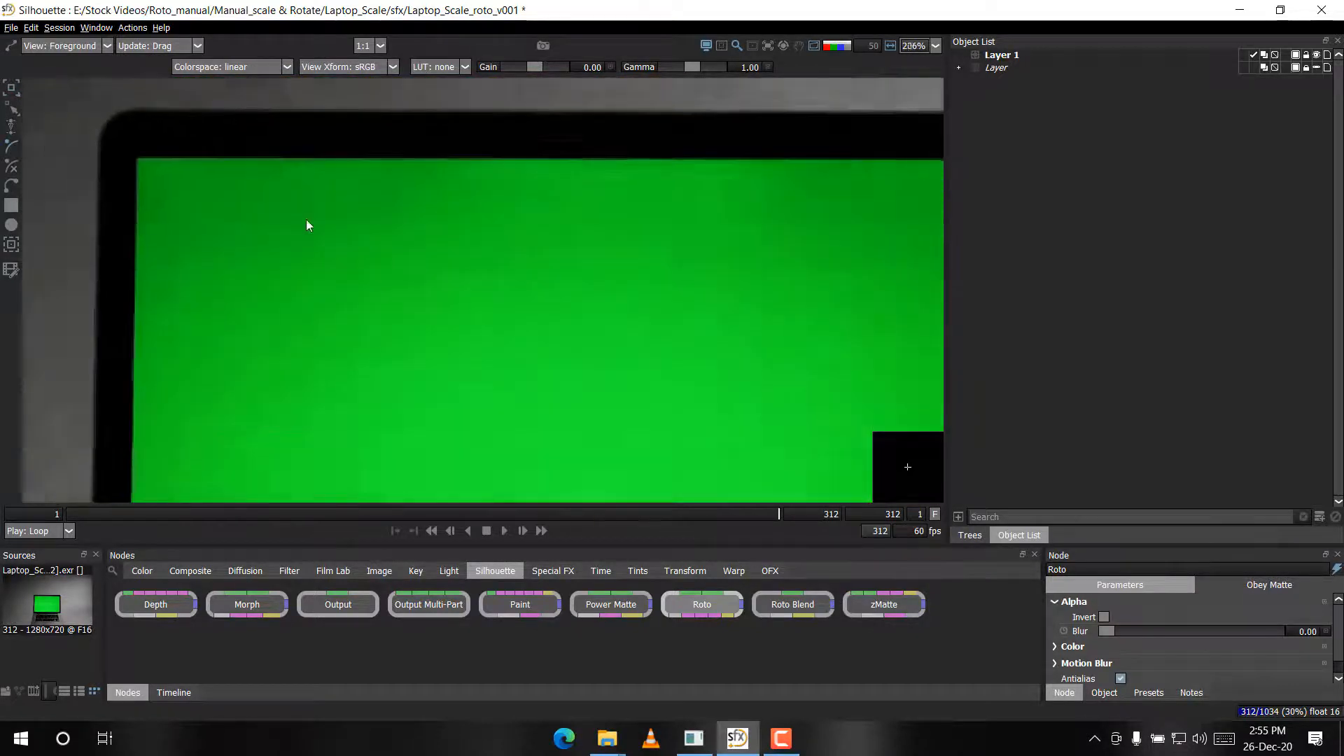
pyautogui.scroll(-8, 305, 220)
pyautogui.moveTo(651, 176); pyautogui.dragTo(599, 199)
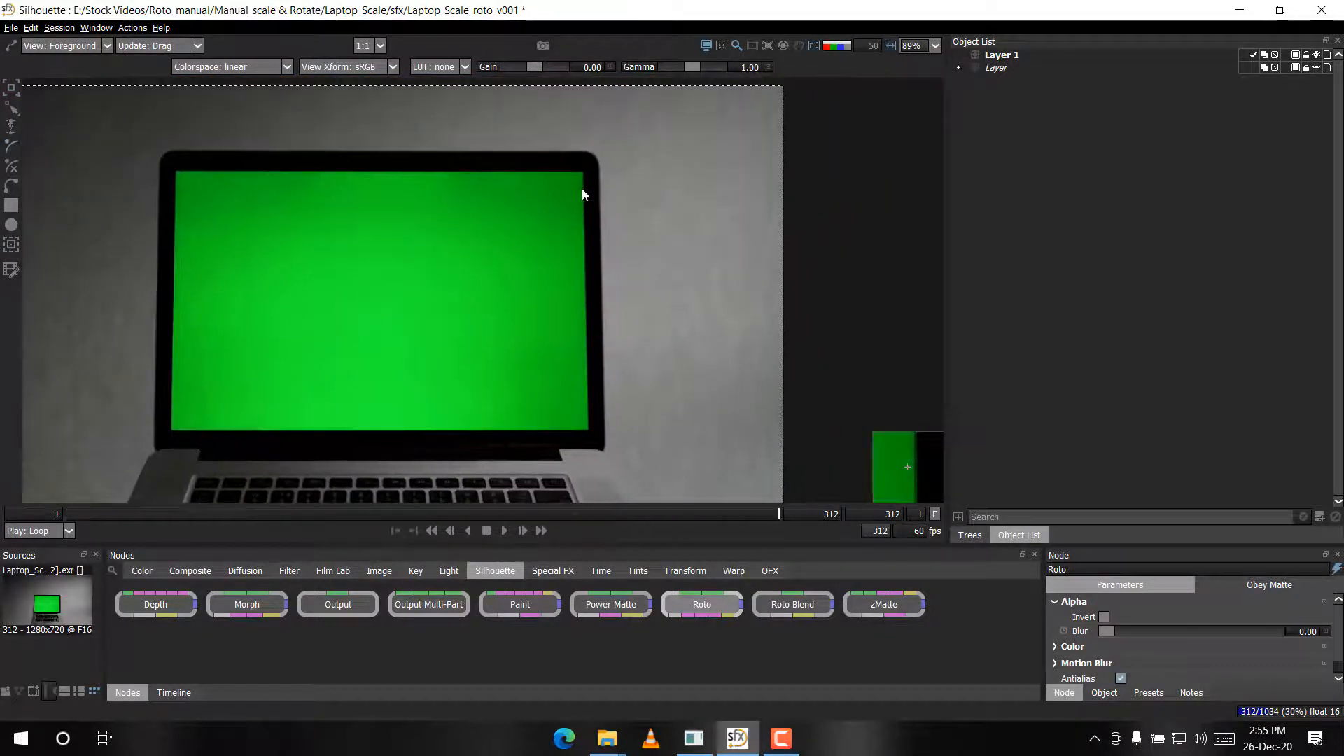
# On frame 312, start a B-spline around the lid's upper-right corner and continue it down to the hinge's lower-right corner
pyautogui.scroll(20, 592, 124)
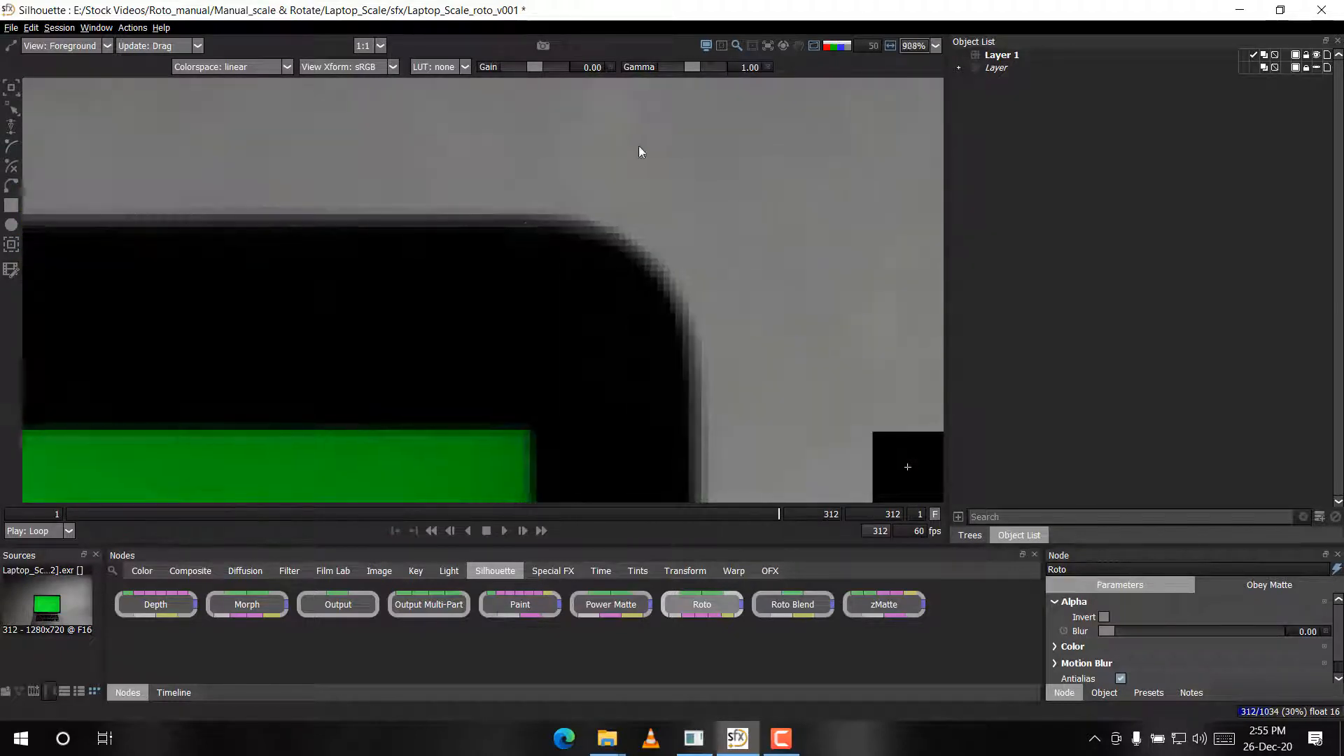
pyautogui.click(551, 210)
pyautogui.click(600, 222)
pyautogui.click(688, 320)
pyautogui.moveTo(700, 363); pyautogui.dragTo(708, 188)
pyautogui.moveTo(702, 483); pyautogui.dragTo(686, 307)
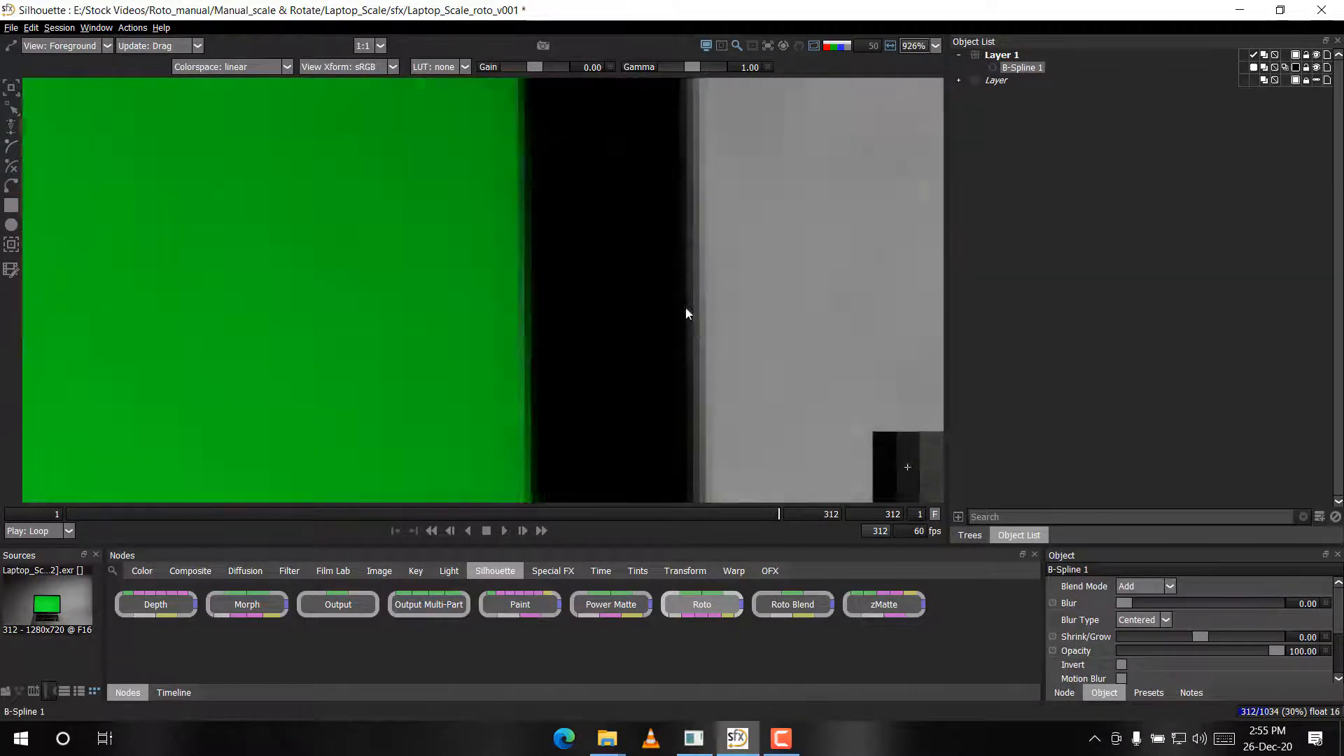
pyautogui.scroll(-6, 780, 331)
pyautogui.scroll(6, 749, 322)
pyautogui.click(552, 485)
pyautogui.click(279, 464)
pyautogui.moveTo(250, 445); pyautogui.dragTo(628, 306)
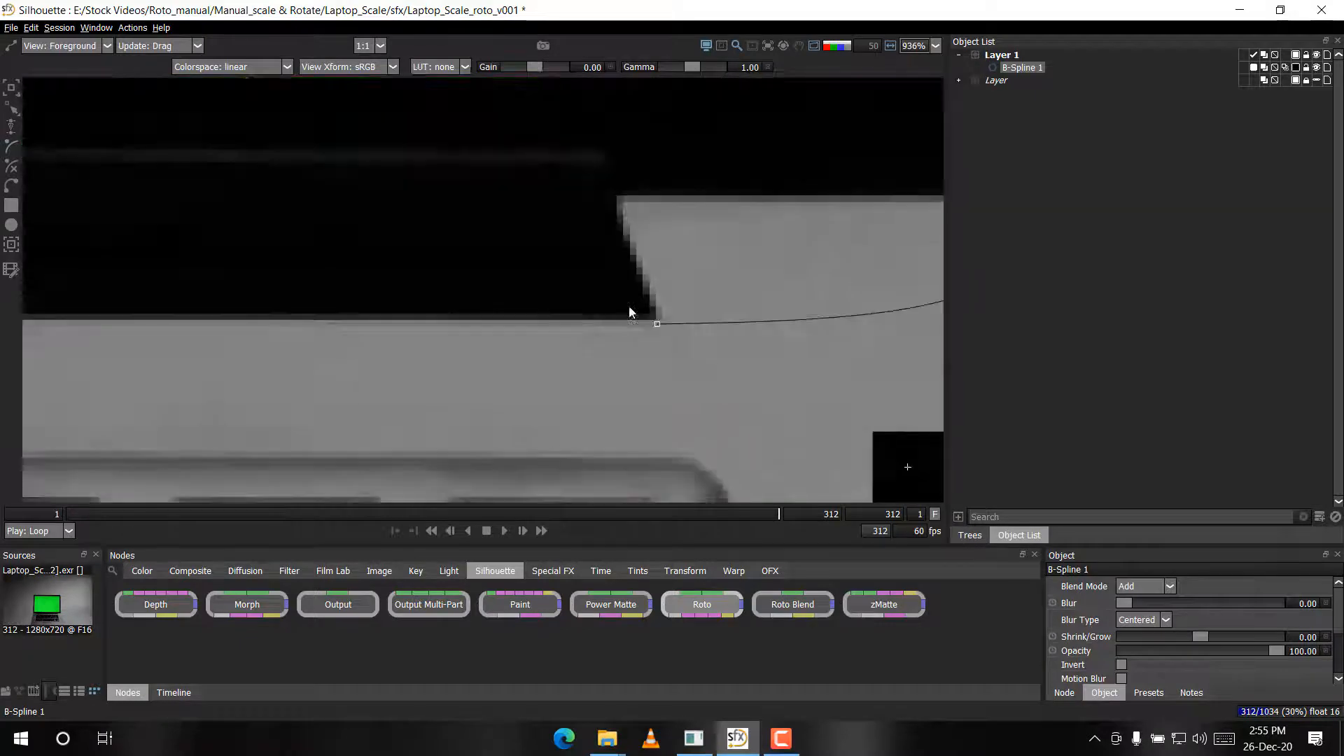
# Continue the B-spline along the hinge's lower edge and around the lid's lower-left corner
pyautogui.scroll(-12, 629, 305)
pyautogui.scroll(12, 308, 327)
pyautogui.moveTo(296, 325); pyautogui.dragTo(551, 343)
pyautogui.click(195, 283)
pyautogui.moveTo(181, 137); pyautogui.dragTo(198, 483)
pyautogui.scroll(-2, 198, 483)
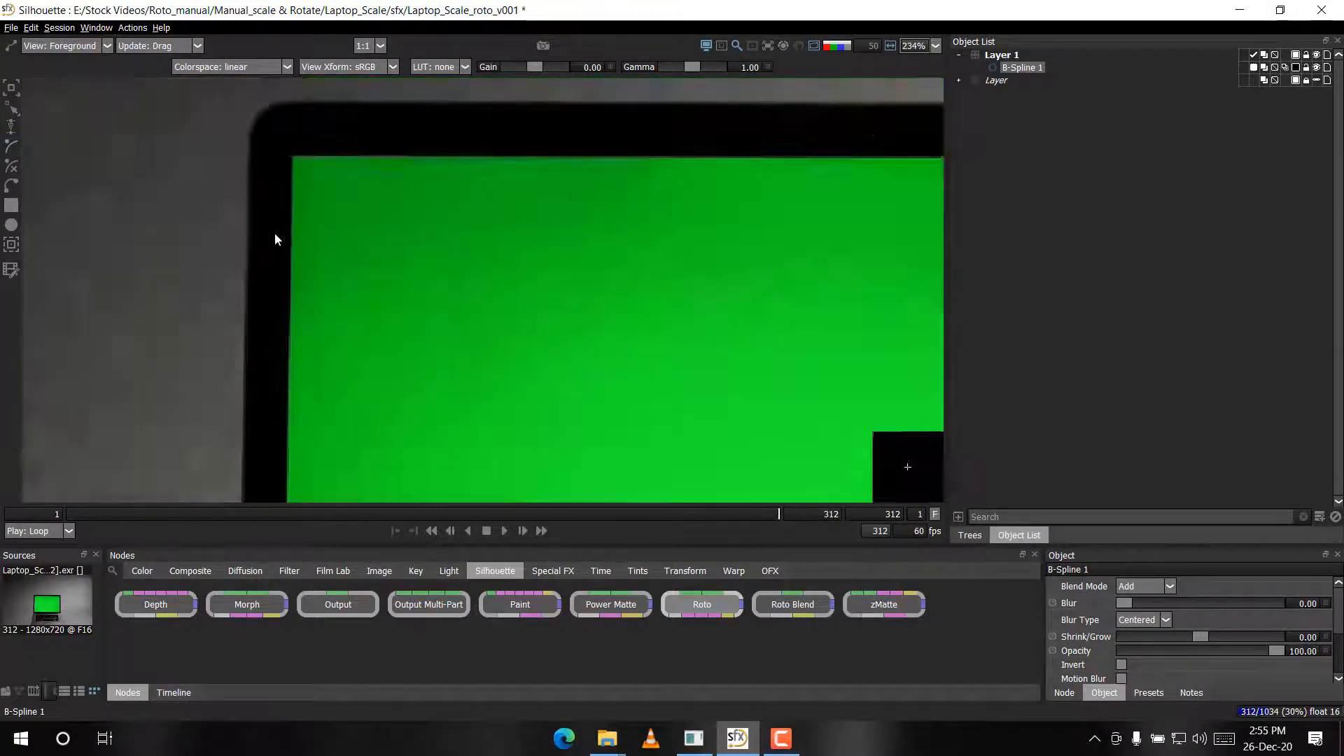
# Continue the B-spline around the lid's upper-left corner and along the top edge, closing it at its starting point on the upper-right corner
pyautogui.scroll(2, 252, 123)
pyautogui.click(268, 266)
pyautogui.click(385, 180)
pyautogui.moveTo(402, 186); pyautogui.dragTo(263, 186)
pyautogui.scroll(-2, 263, 187)
pyautogui.moveTo(724, 176); pyautogui.dragTo(28, 249)
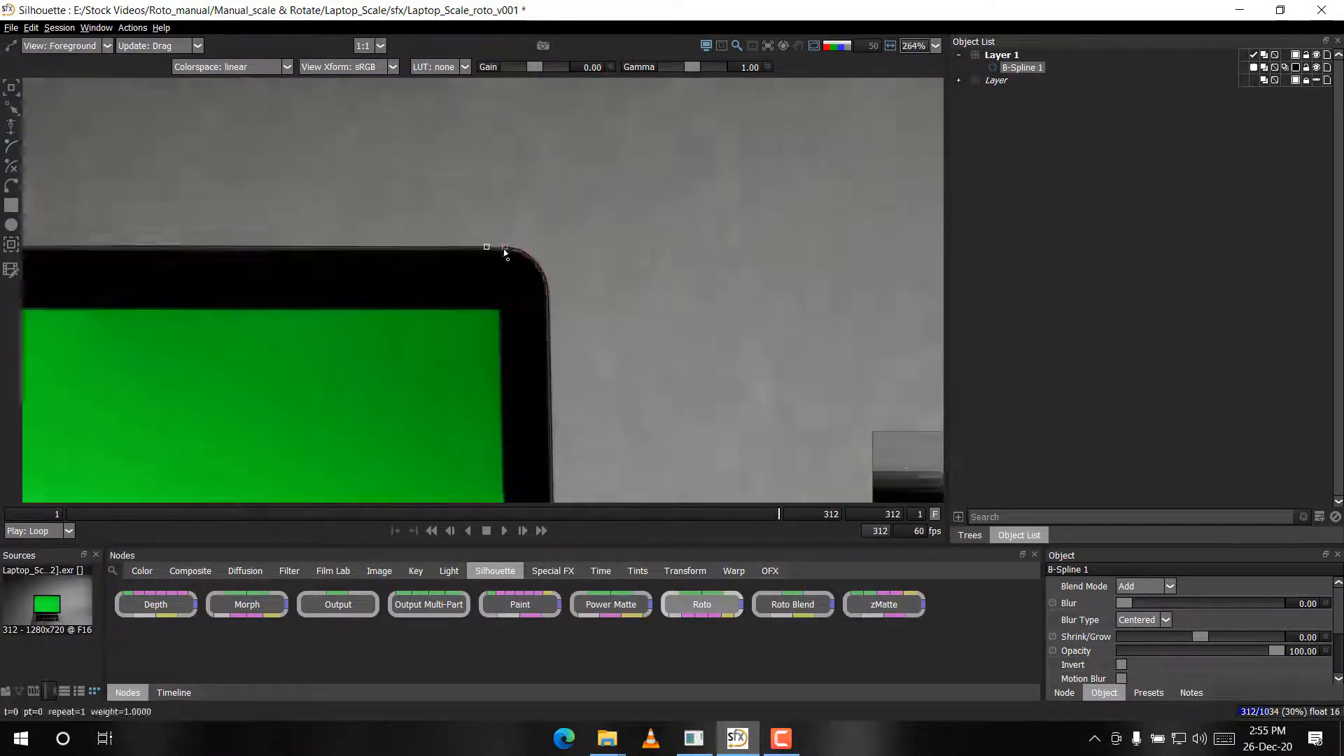
pyautogui.click(504, 252)
pyautogui.scroll(2, 504, 252)
pyautogui.scroll(-4, 498, 333)
pyautogui.moveTo(618, 303); pyautogui.dragTo(625, 284)
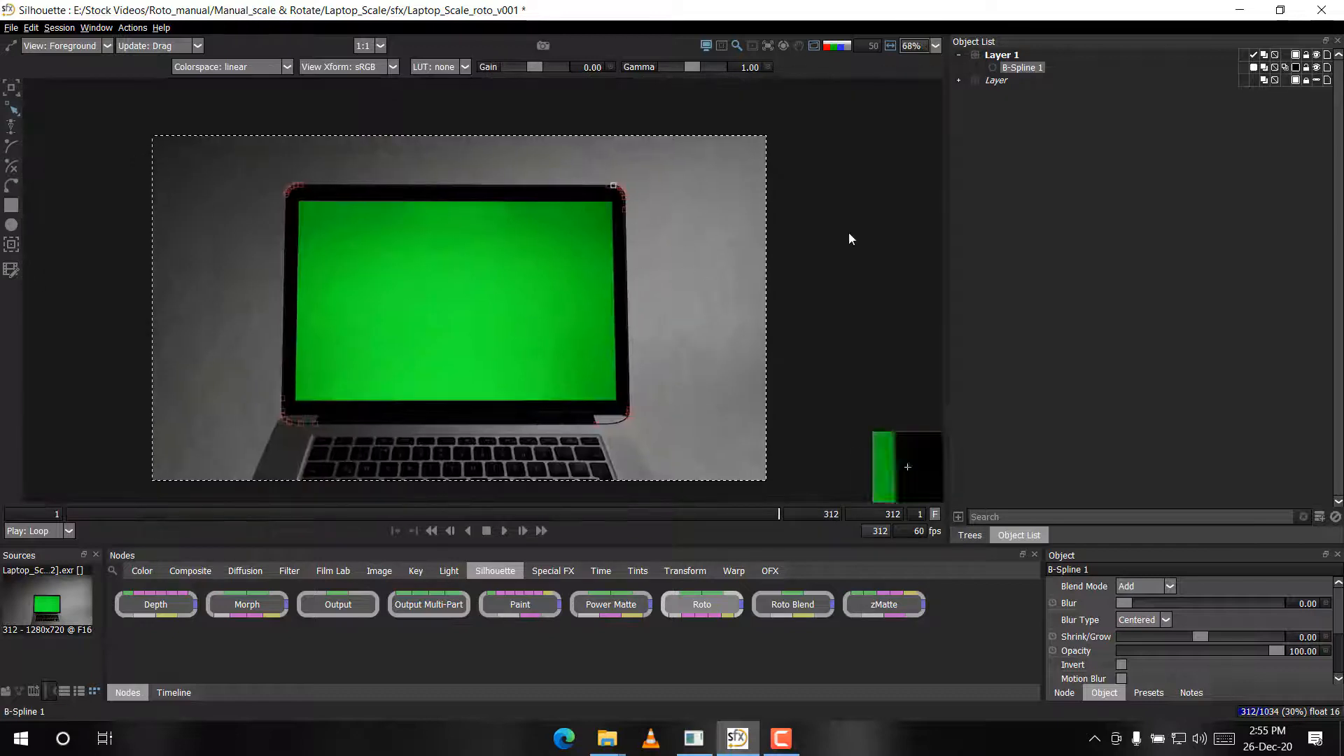
pyautogui.scroll(3, 272, 233)
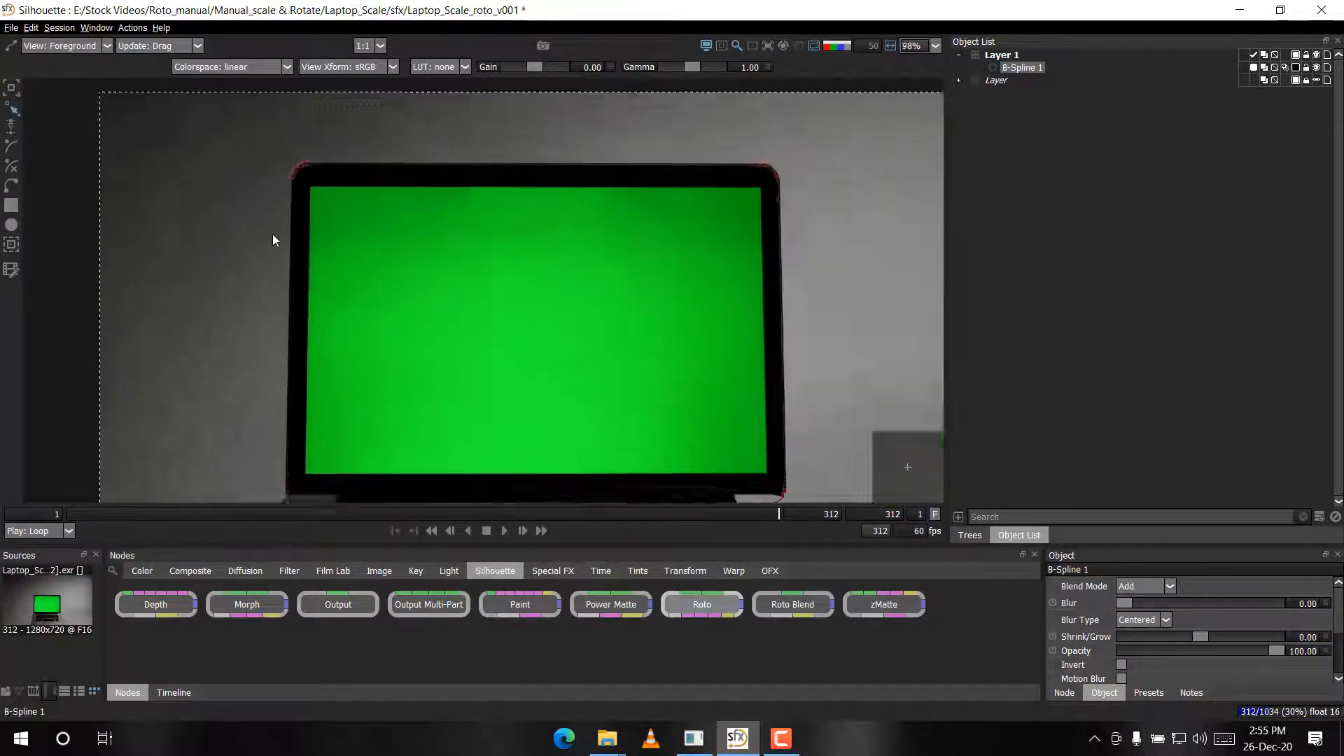
# Set the lid B-spline's outline colour to red, deselect the shape and check its fit at the edge
pyautogui.click(1297, 67)
pyautogui.click(1311, 72)
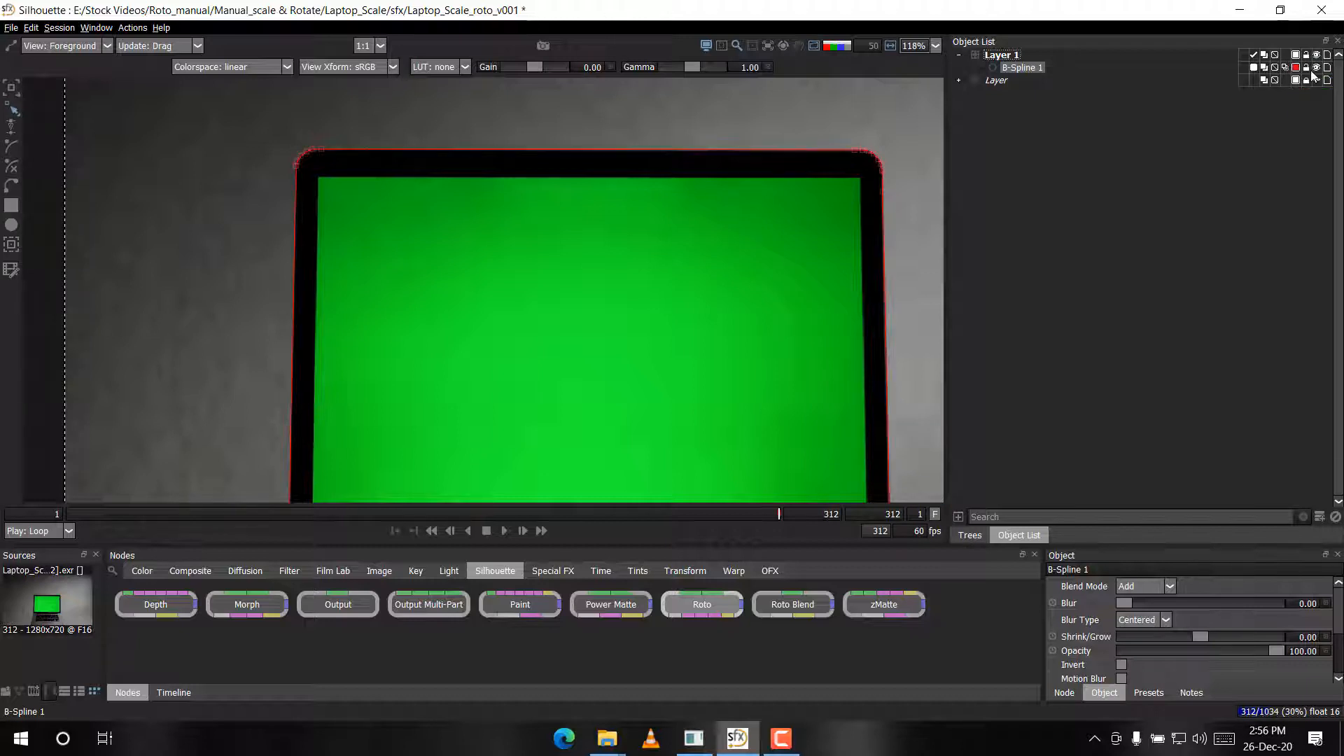
pyautogui.click(791, 238)
pyautogui.scroll(2, 704, 235)
pyautogui.moveTo(407, 188)
pyautogui.mouseDown()
pyautogui.moveTo(395, 236)
pyautogui.moveTo(405, 181)
pyautogui.mouseUp()
pyautogui.scroll(-3, 422, 175)
pyautogui.scroll(-2, 421, 221)
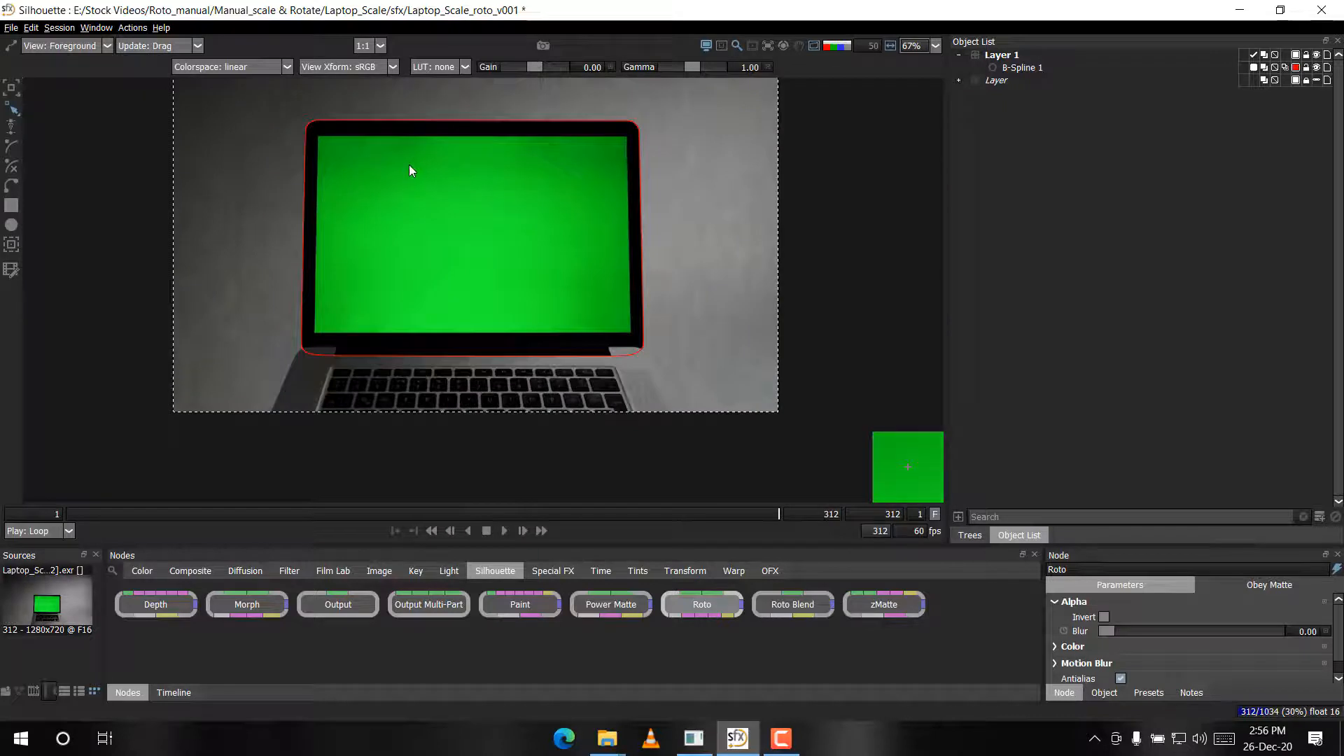
# Play the shot to compare the lid's size change with the static outline, and go to frame 1
pyautogui.press('space')
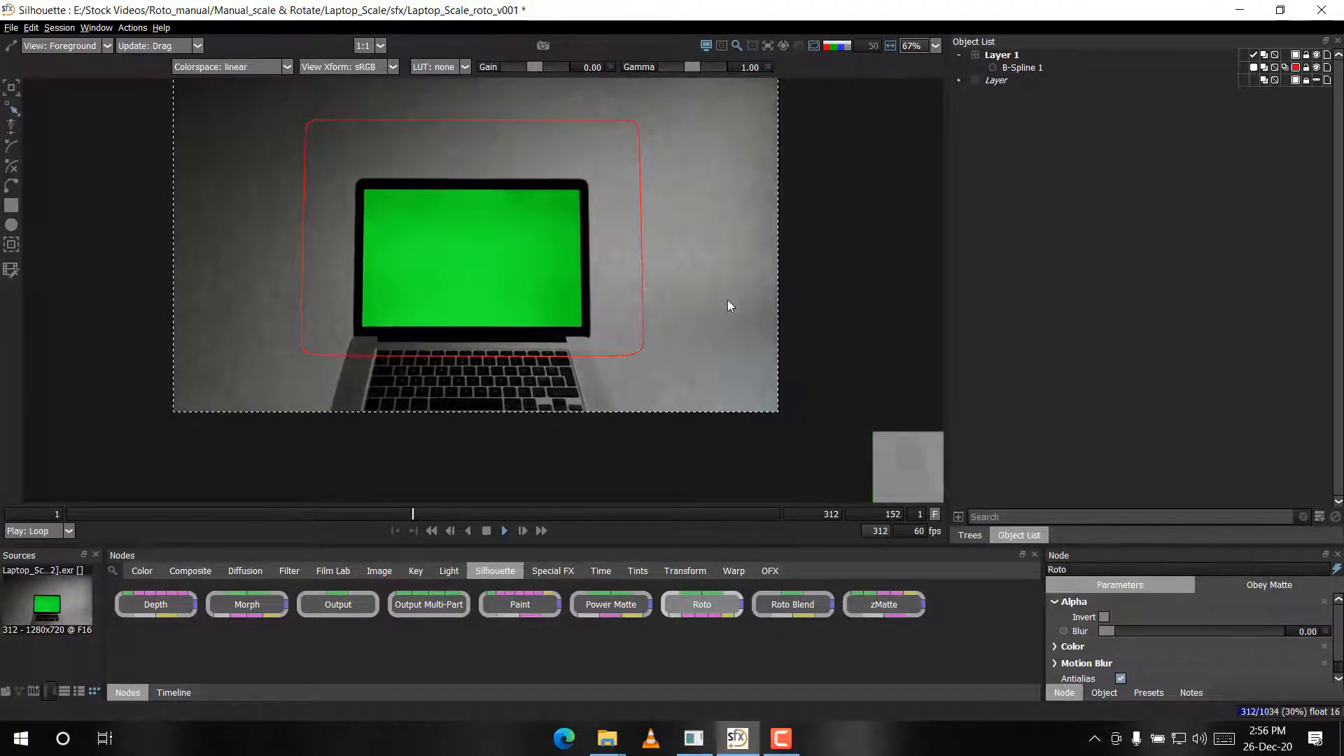
pyautogui.press('Home')
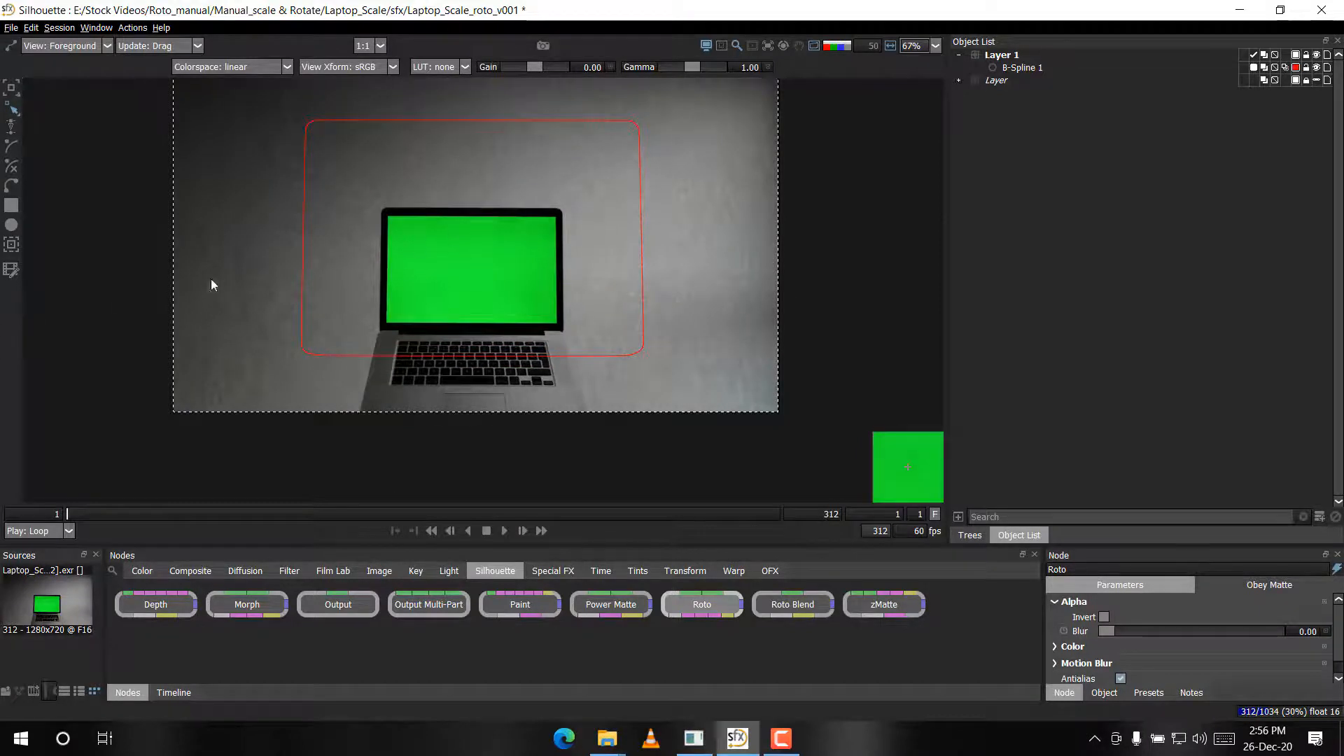
pyautogui.moveTo(505, 196); pyautogui.dragTo(458, 278)
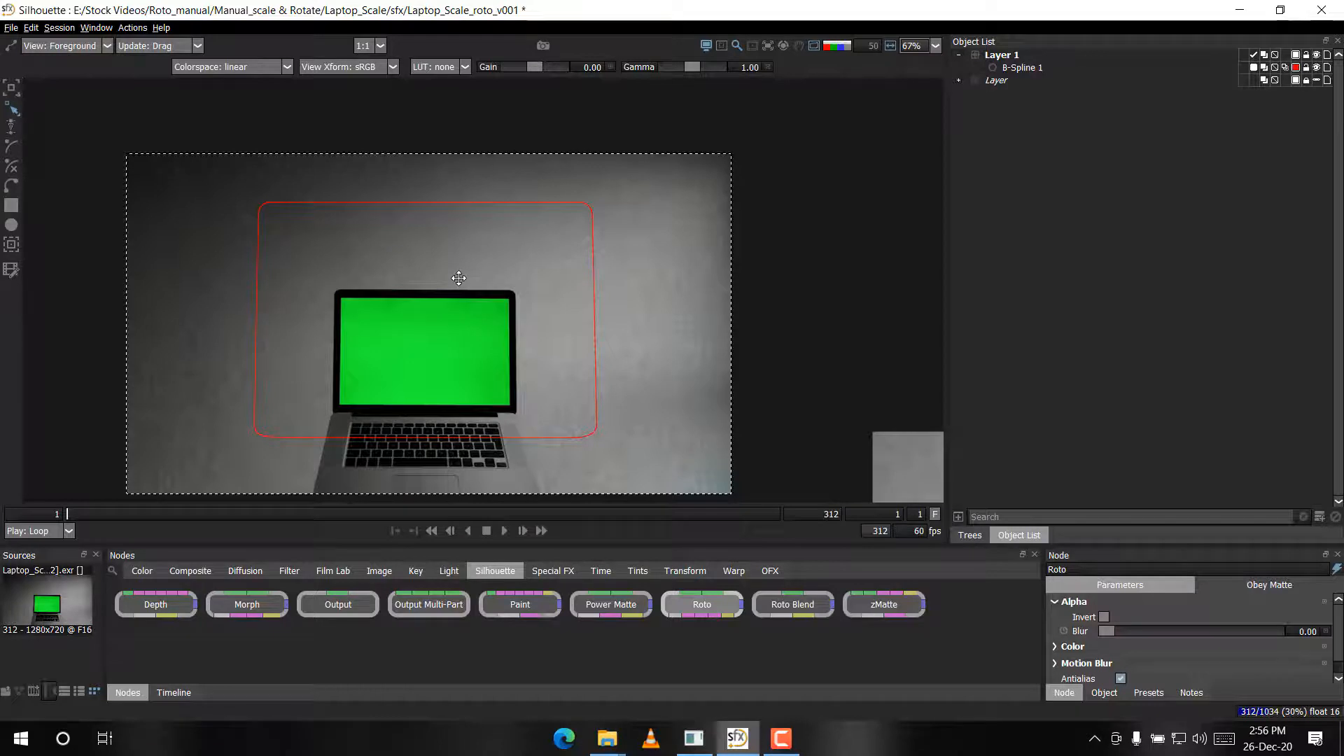
# Select the lid B-spline and try scaling it down uniformly about its centre to the lid's width on frame 1
pyautogui.click(256, 290)
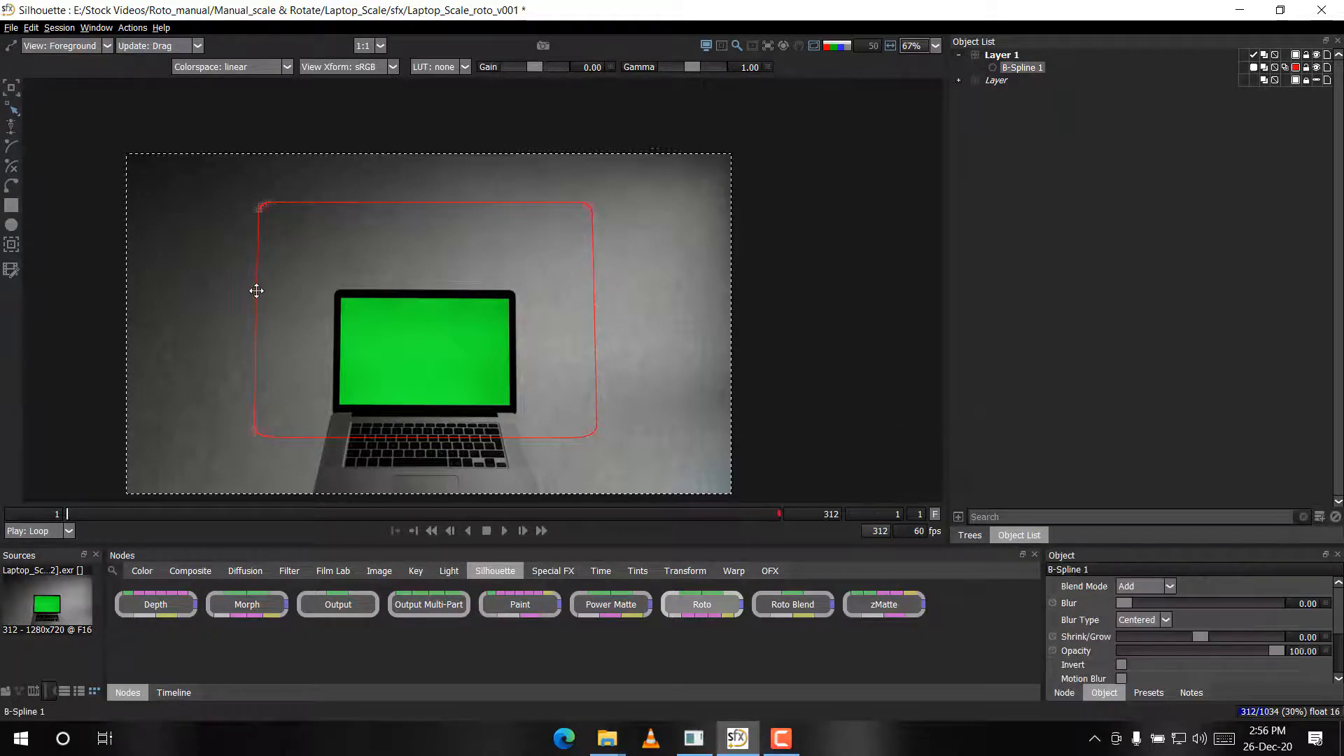
pyautogui.moveTo(304, 279); pyautogui.dragTo(310, 272)
pyautogui.press('t')
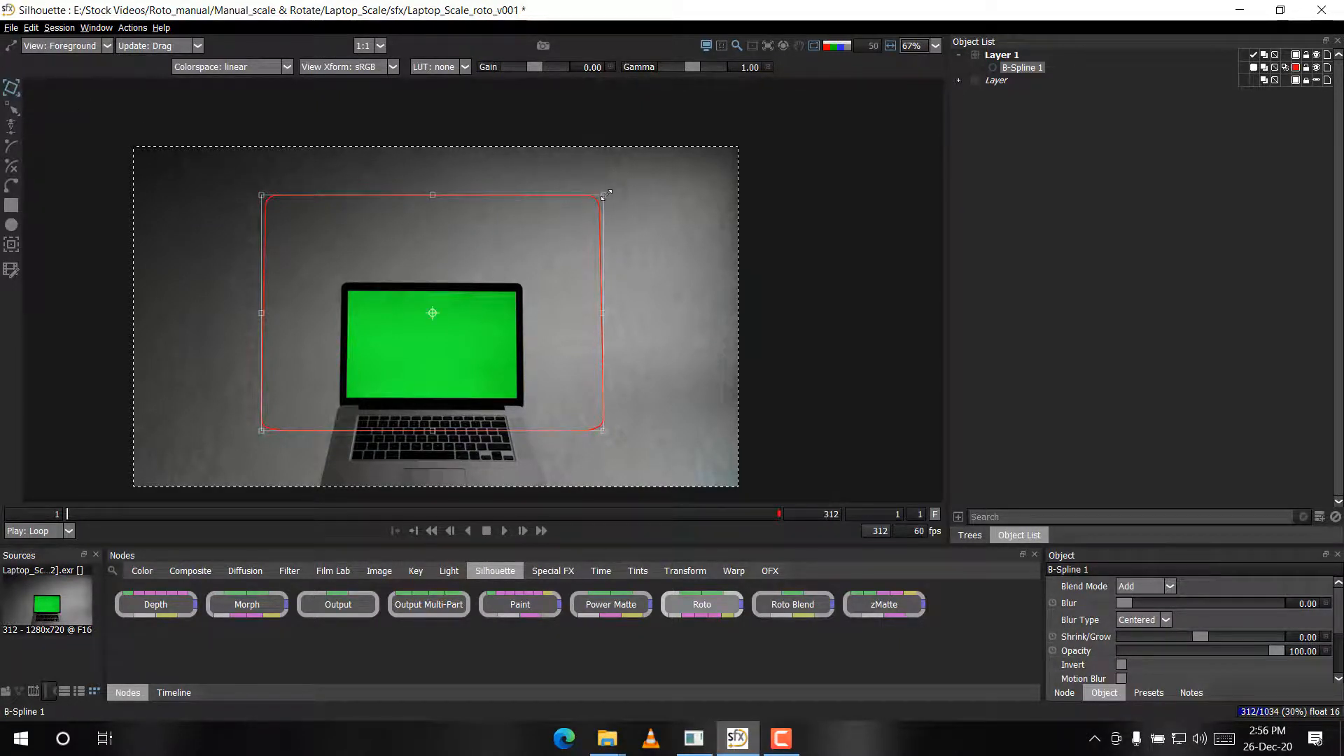
pyautogui.moveTo(606, 194); pyautogui.dragTo(571, 248)
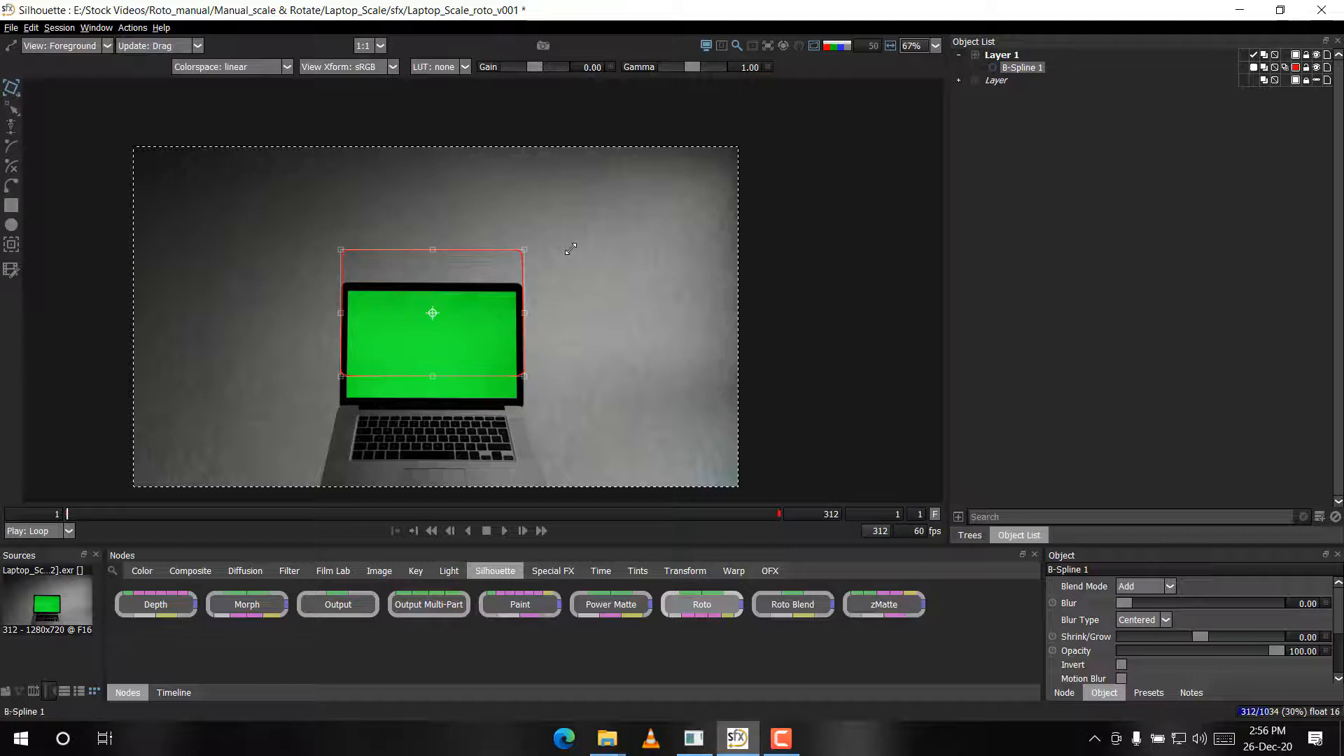
# Nudge the scaled B-spline down and slightly sideways onto the laptop lid, and check the lower-right corner's fit
pyautogui.hotkey('shift', 'Down')
pyautogui.hotkey('shift', 'Down')
pyautogui.hotkey('shift', 'Down')
pyautogui.hotkey('shift', 'Down')
pyautogui.hotkey('shift', 'Down')
pyautogui.hotkey('shift', 'Down')
pyautogui.hotkey('shift', 'Down')
pyautogui.press('Down')
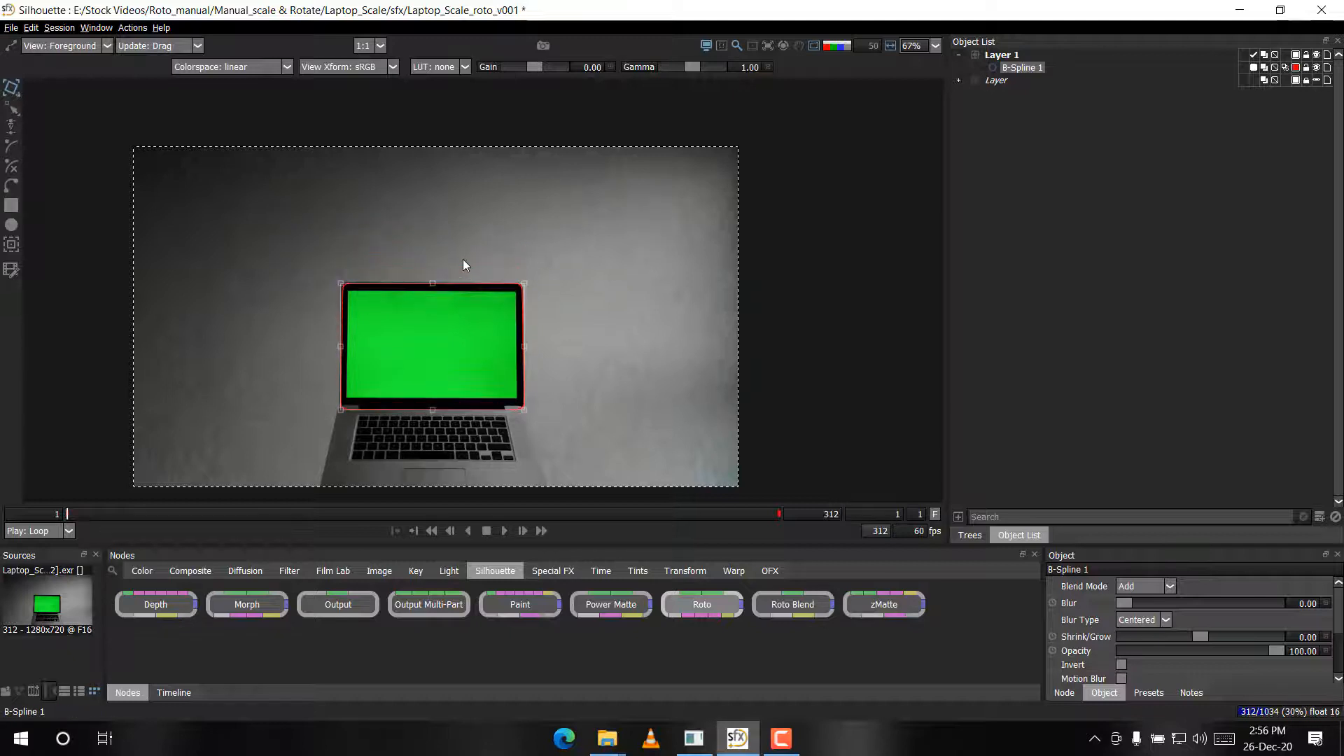
pyautogui.press('Right')
pyautogui.scroll(2, 414, 381)
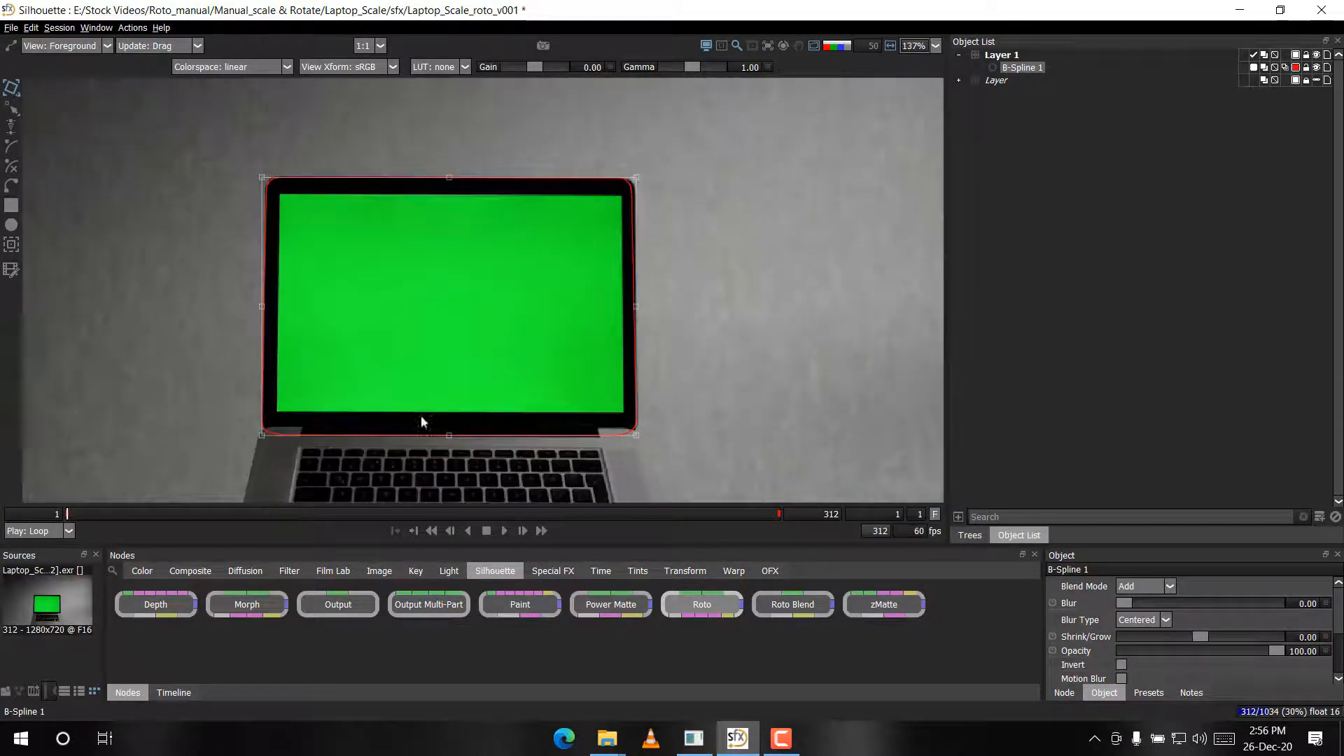
pyautogui.scroll(3, 700, 434)
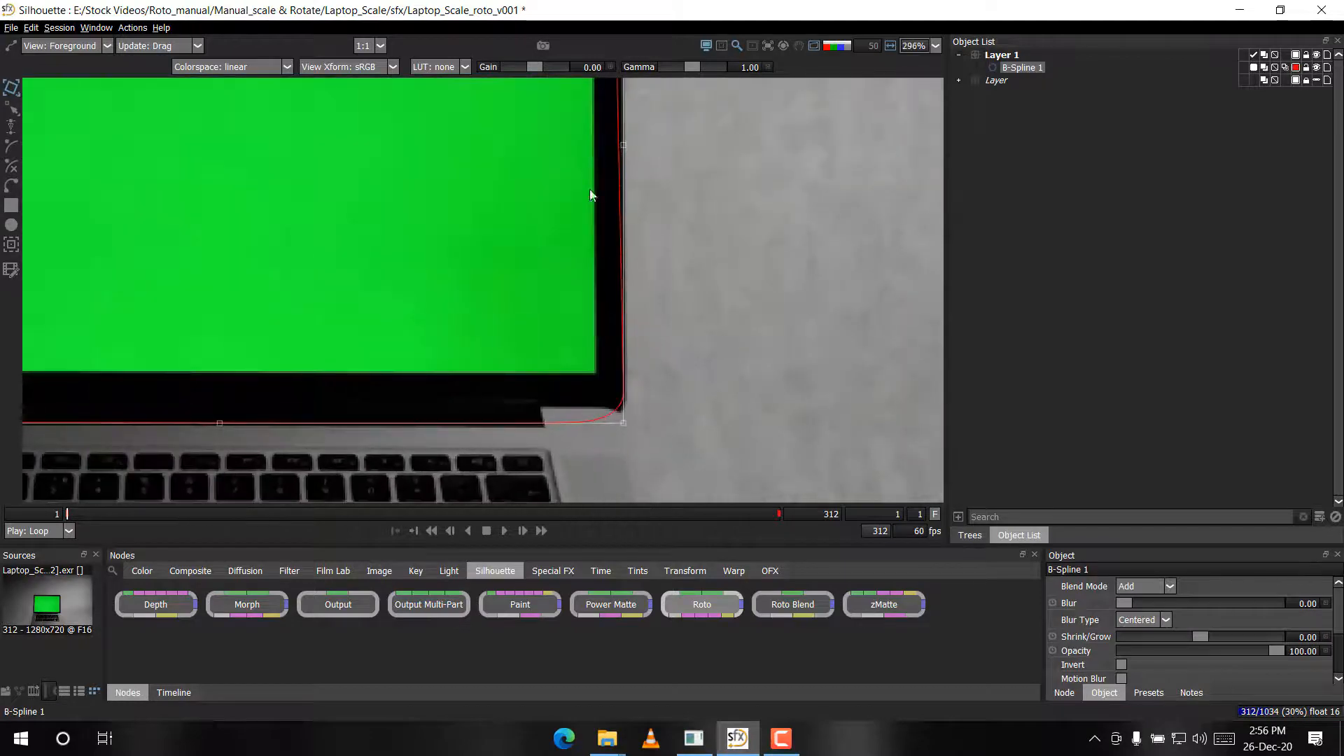
pyautogui.scroll(-3, 616, 330)
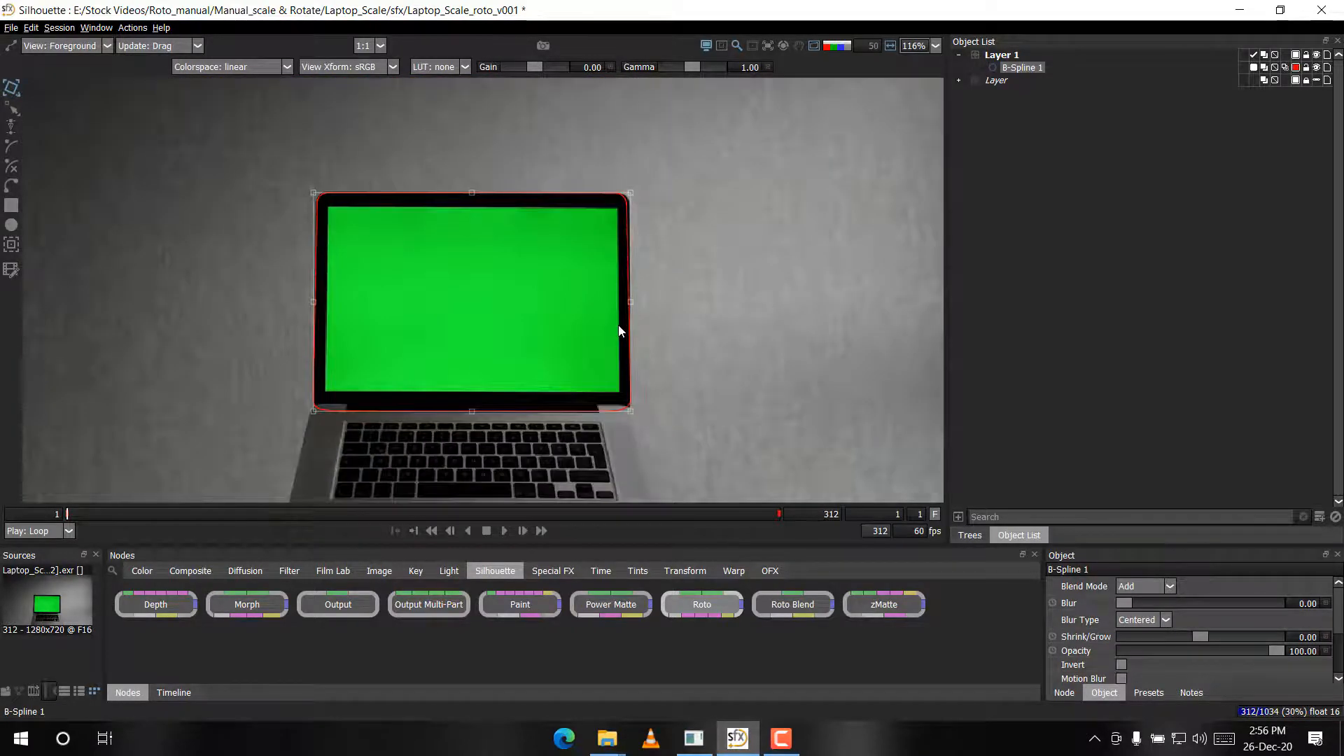
# Try nudging the B-spline in small increments sideways, down and up over the lid
pyautogui.press('Right')
pyautogui.press('Right')
pyautogui.press('Right')
pyautogui.press('Left')
pyautogui.press('Left')
pyautogui.press('Left')
pyautogui.press('Down')
pyautogui.press('Down')
pyautogui.press('Down')
pyautogui.press('Up')
pyautogui.press('Up')
pyautogui.press('Up')
pyautogui.press('Up')
pyautogui.press('Up')
pyautogui.press('Up')
pyautogui.press('Up')
pyautogui.press('Up')
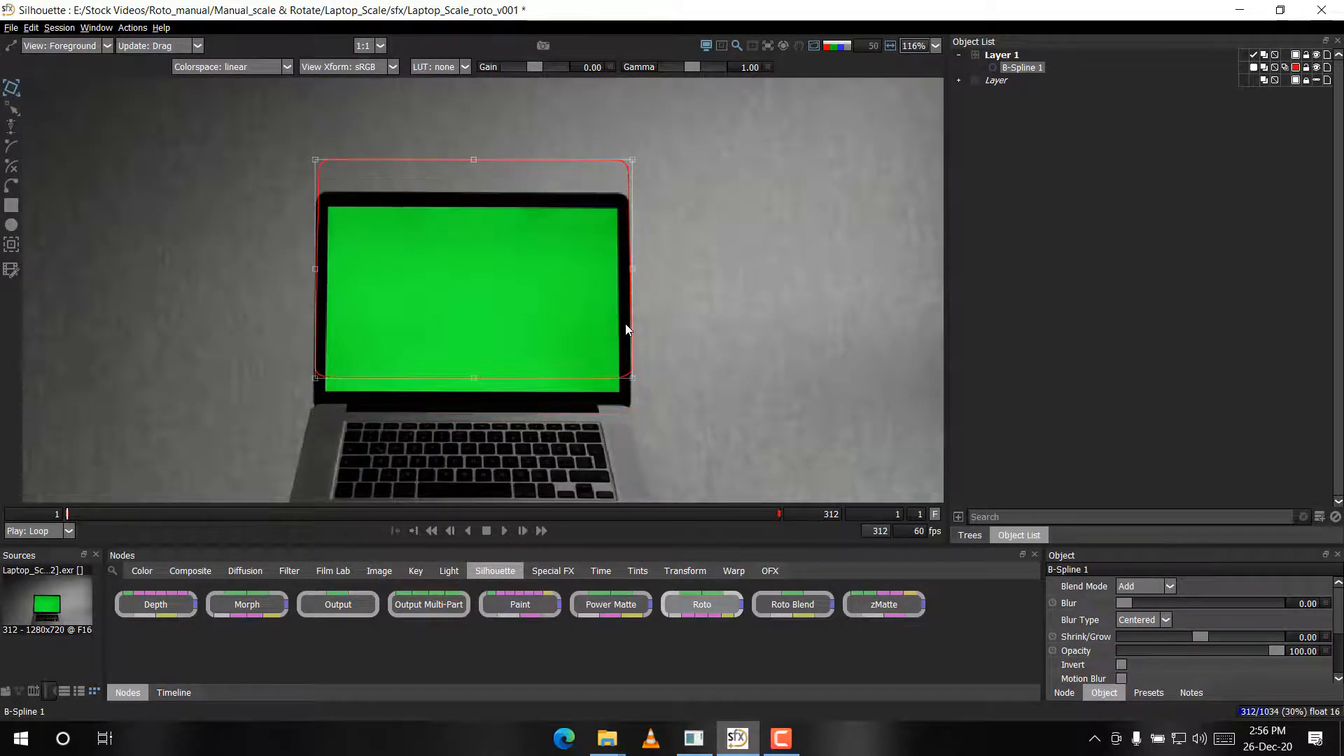
# Undo the nudges, the centred scaling and the outline colour change on the lid B-spline
pyautogui.hotkey('ctrl', 'z')
pyautogui.hotkey('ctrl', 'z')
pyautogui.hotkey('ctrl', 'z')
pyautogui.hotkey('ctrl', 'z')
pyautogui.hotkey('ctrl', 'z')
pyautogui.scroll(-2, 625, 295)
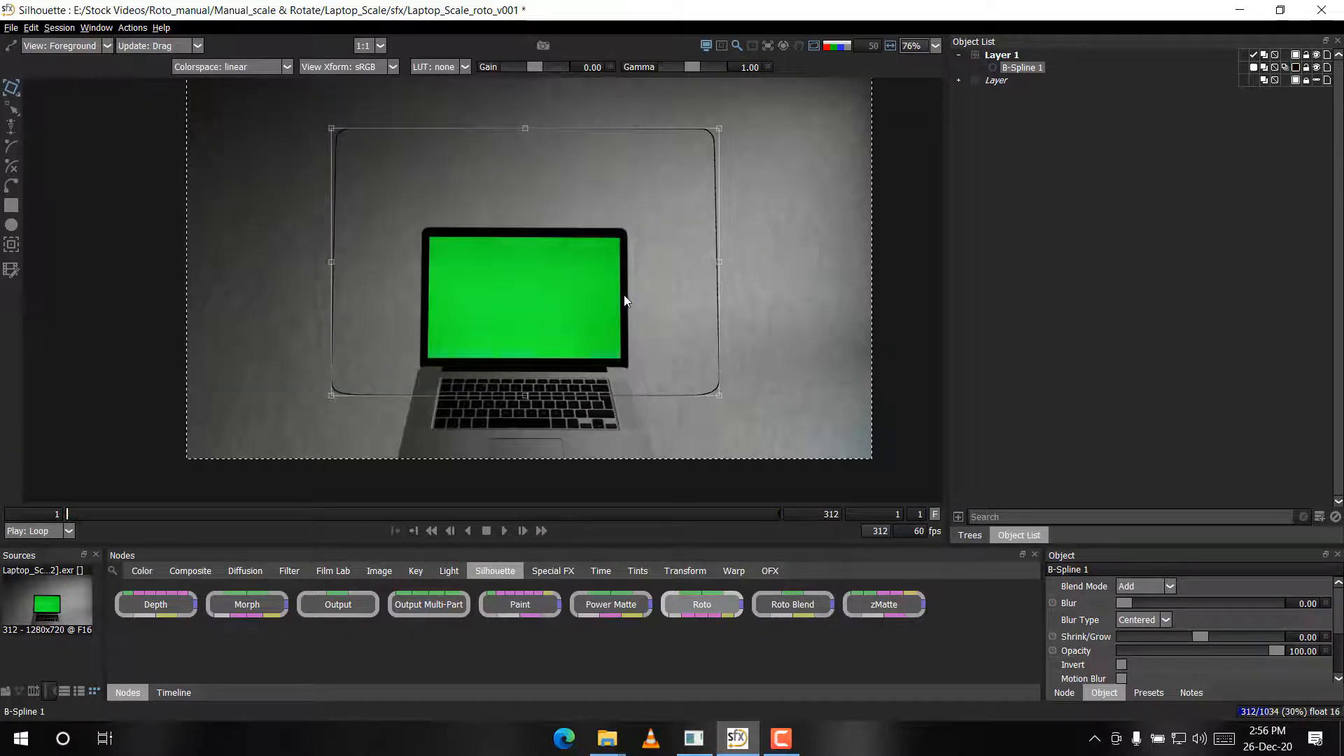
# Check the outline on frame 312, return to frame 1 and set the B-spline's outline colour to red
pyautogui.press('End')
pyautogui.scroll(1, 616, 275)
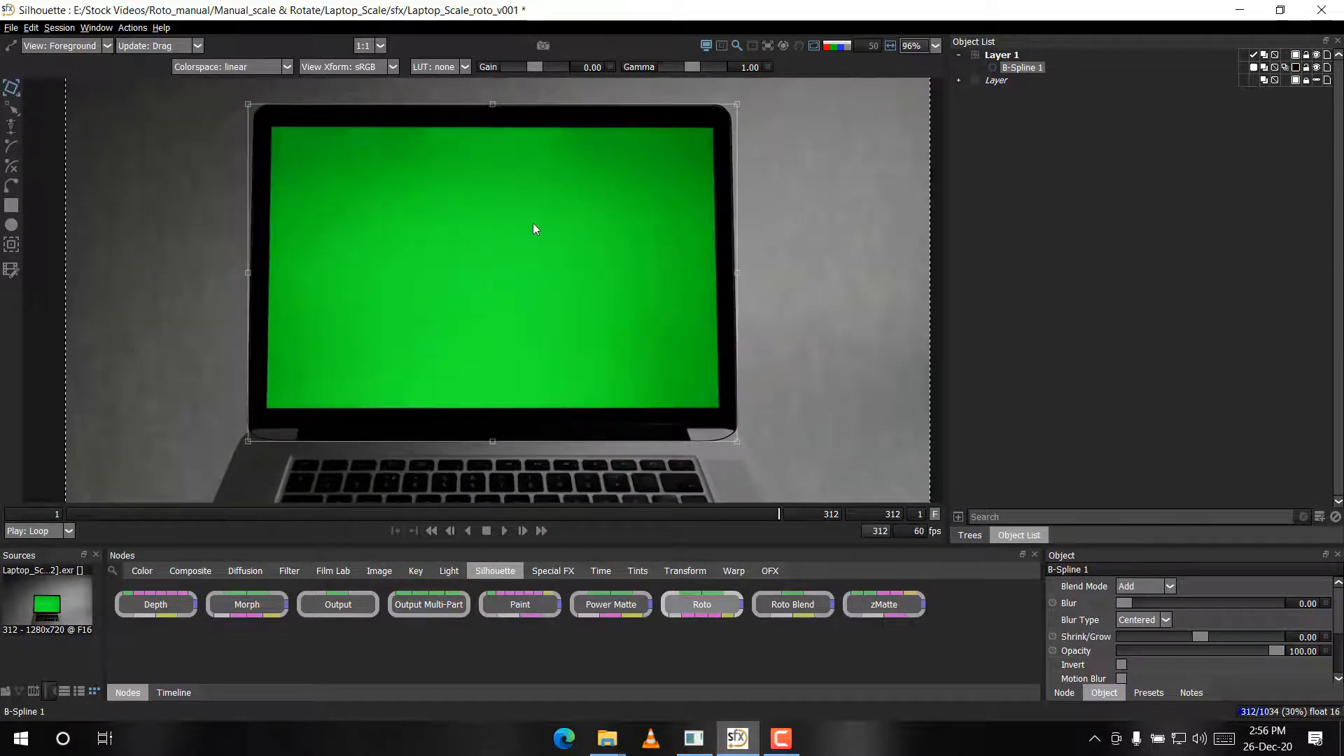
pyautogui.press('Home')
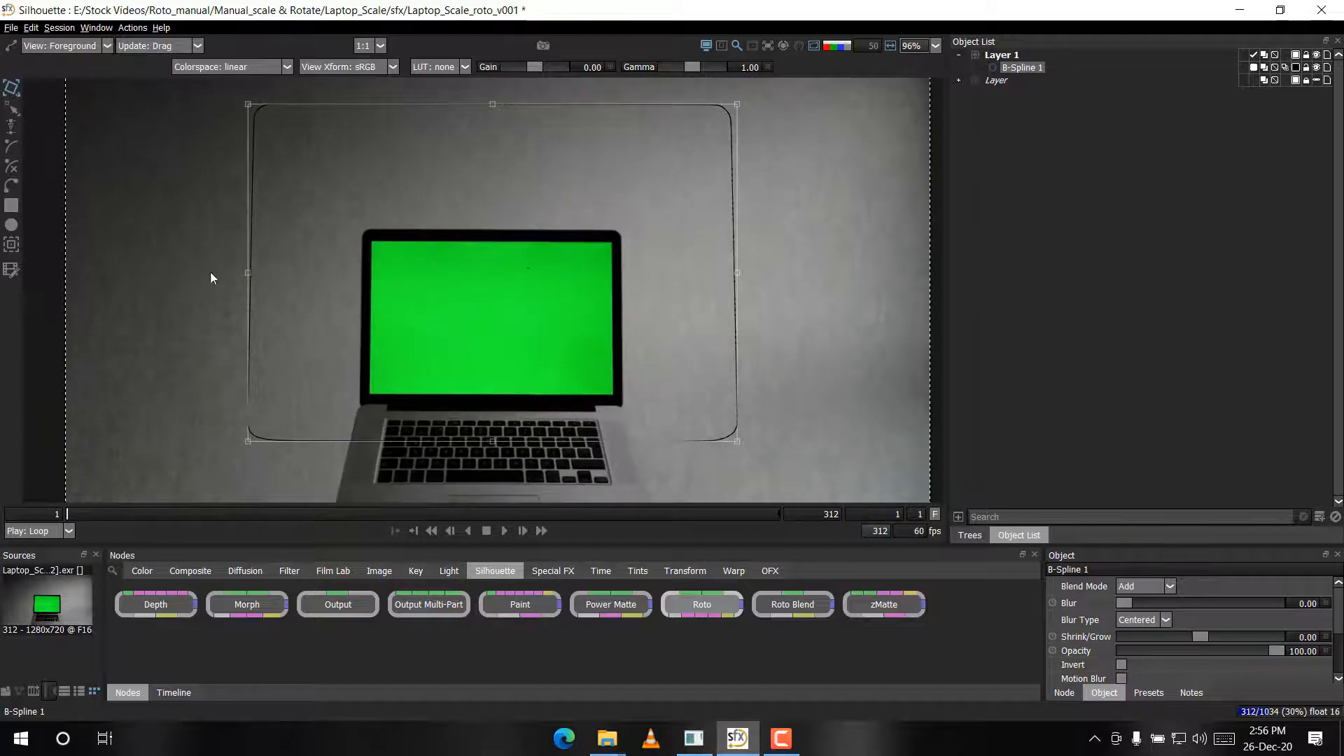
pyautogui.scroll(1, 510, 211)
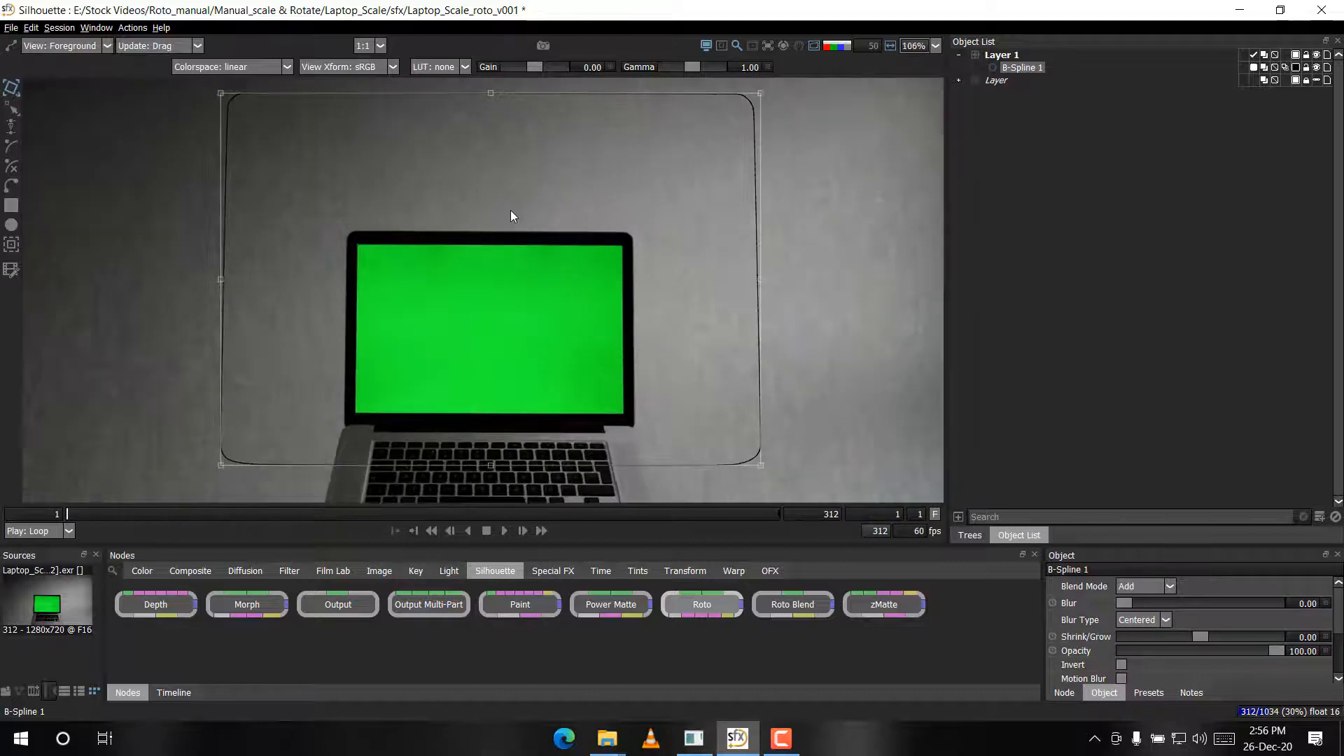
pyautogui.click(1295, 68)
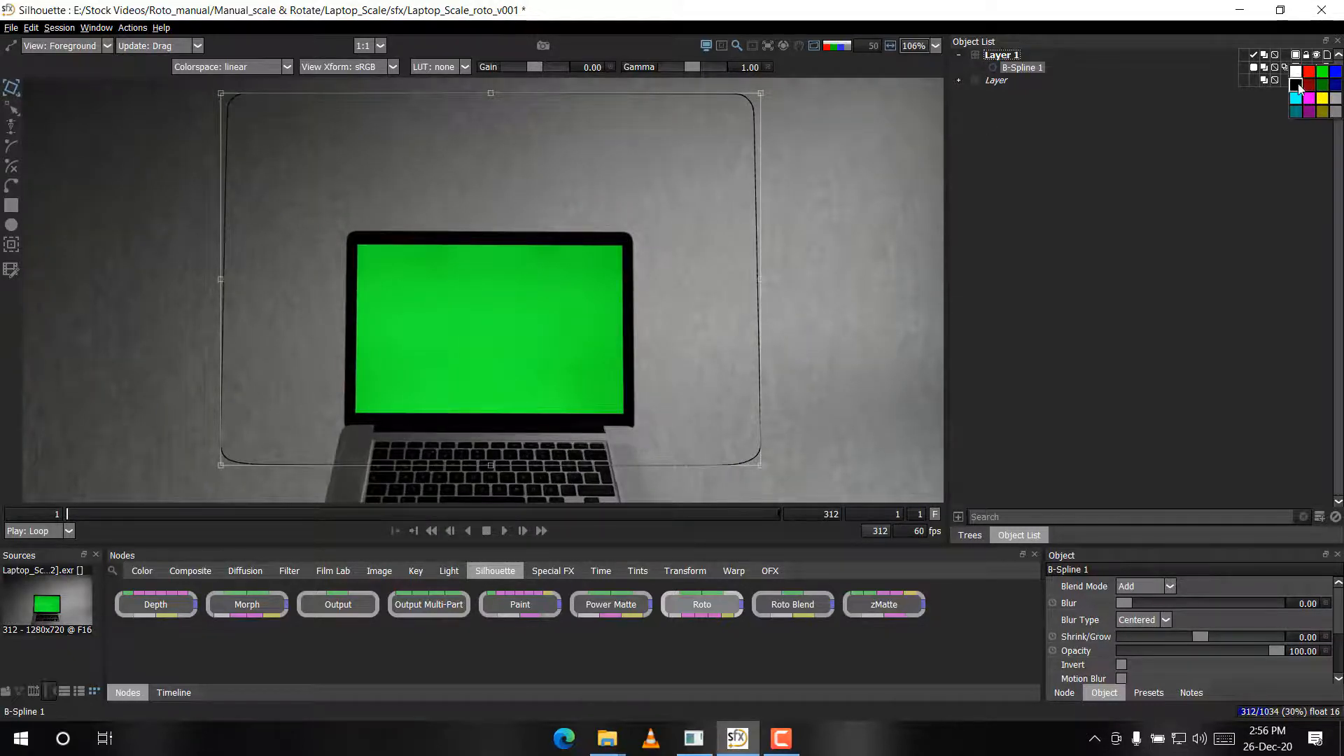
pyautogui.click(1309, 72)
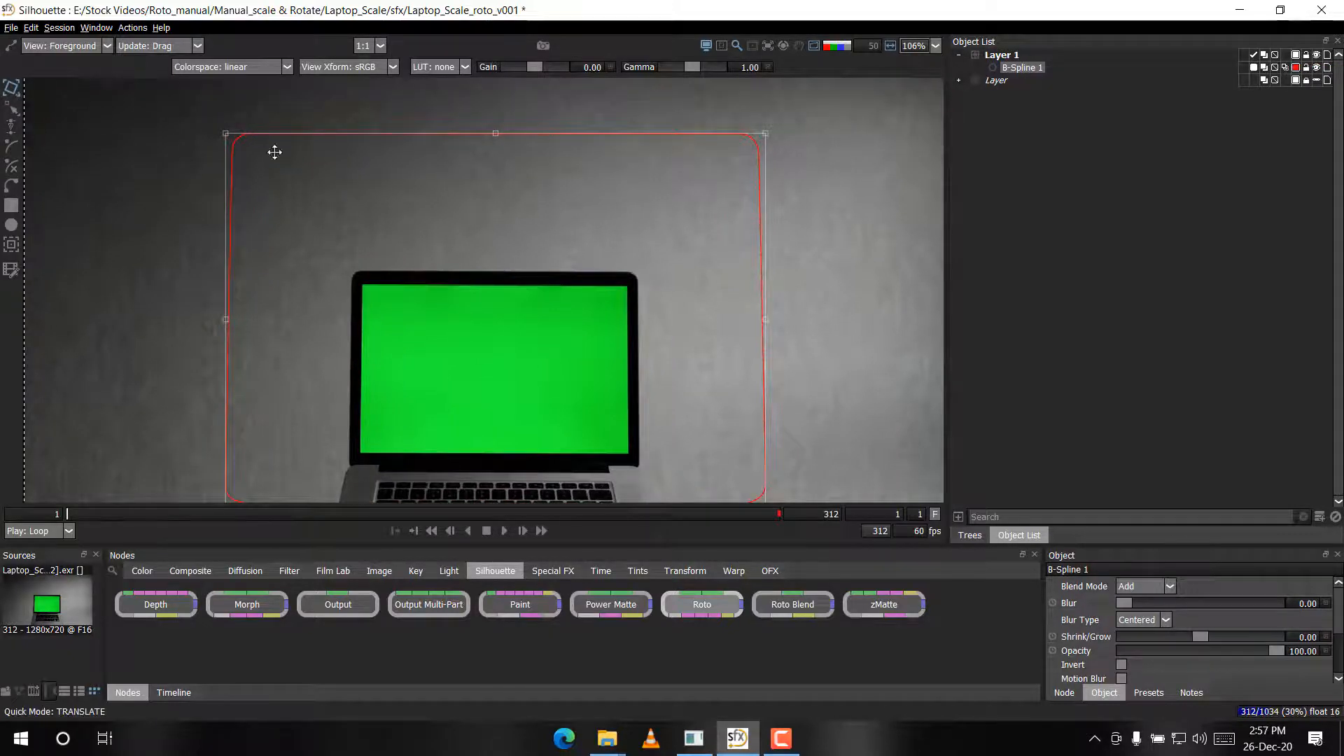
# On frame 1, move the B-spline so its upper-left corner lines up with the lid's upper-left corner
pyautogui.moveTo(120, 129); pyautogui.dragTo(341, 152)
pyautogui.moveTo(449, 344); pyautogui.dragTo(464, 366)
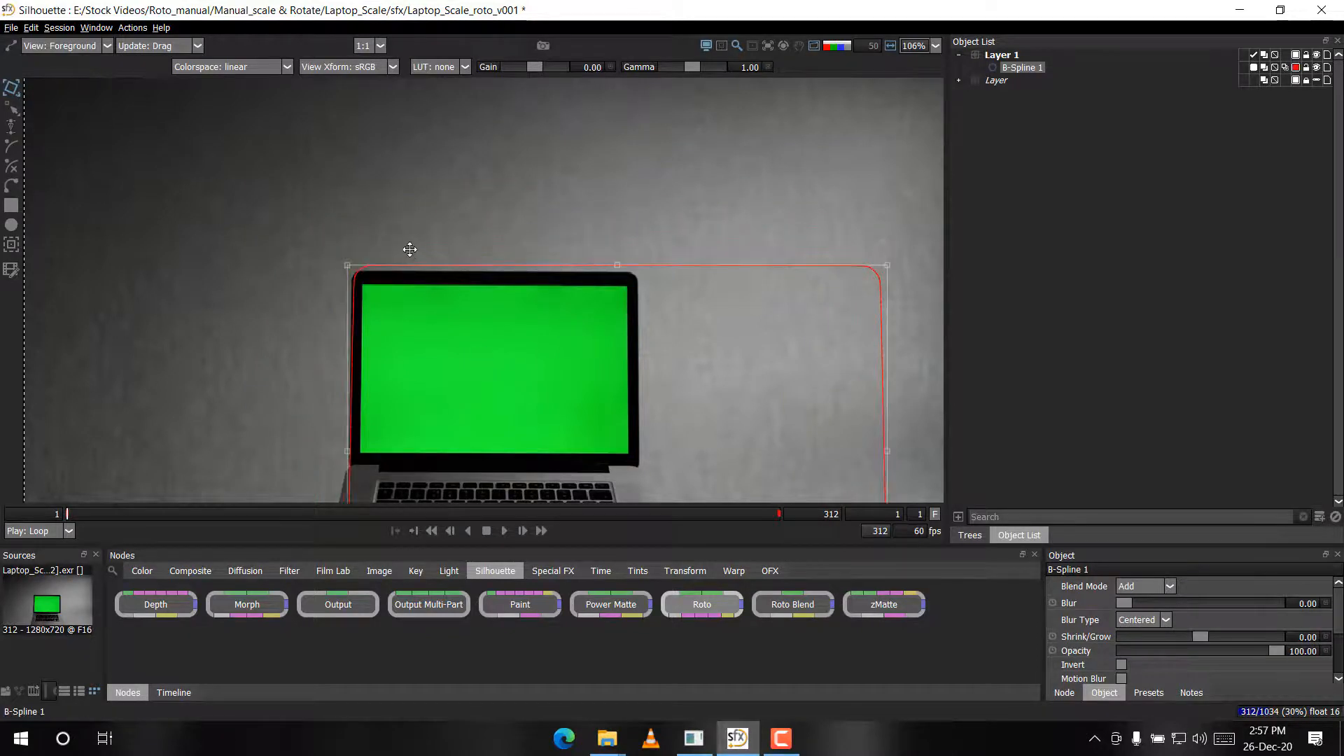
pyautogui.scroll(4, 409, 244)
pyautogui.moveTo(287, 284); pyautogui.dragTo(414, 93)
pyautogui.moveTo(398, 190)
pyautogui.mouseDown()
pyautogui.moveTo(456, 129)
pyautogui.moveTo(408, 303)
pyautogui.moveTo(427, 94)
pyautogui.moveTo(357, 288)
pyautogui.moveTo(375, 195)
pyautogui.mouseUp()
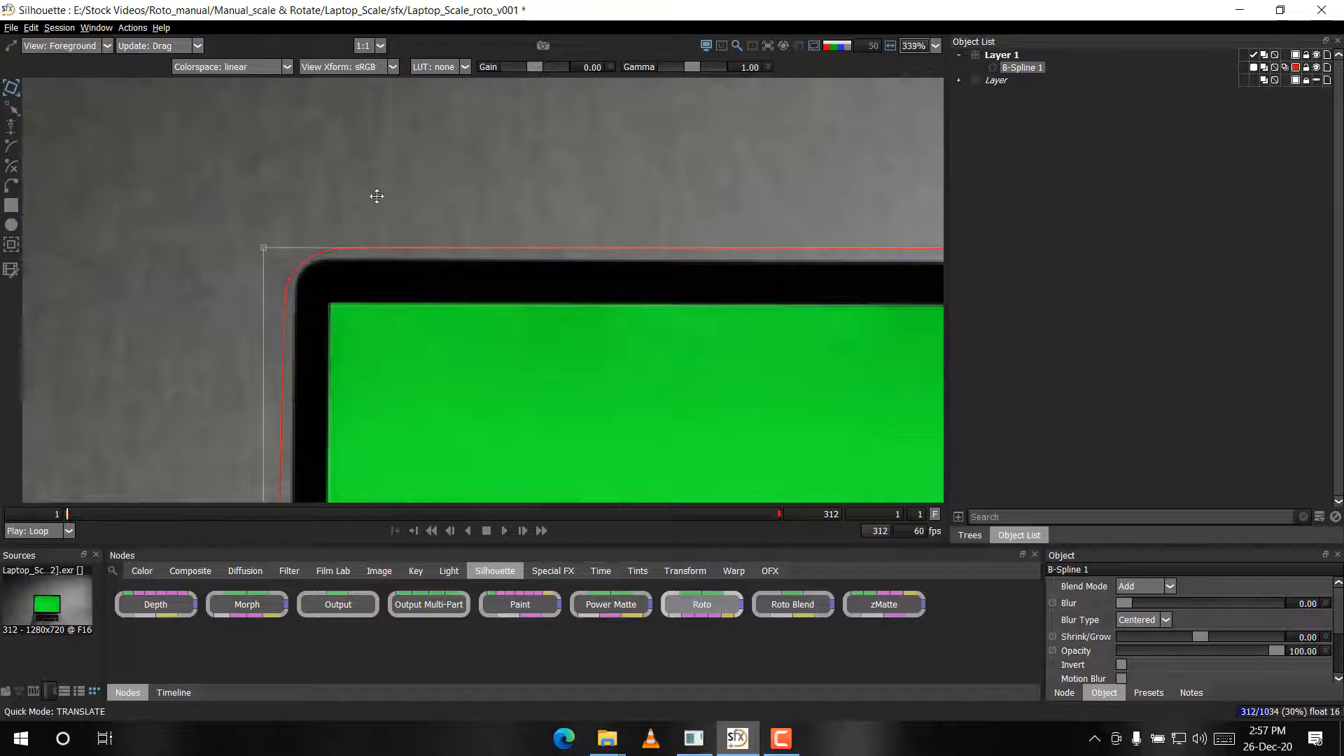
pyautogui.scroll(4, 343, 246)
pyautogui.moveTo(432, 128); pyautogui.dragTo(449, 268)
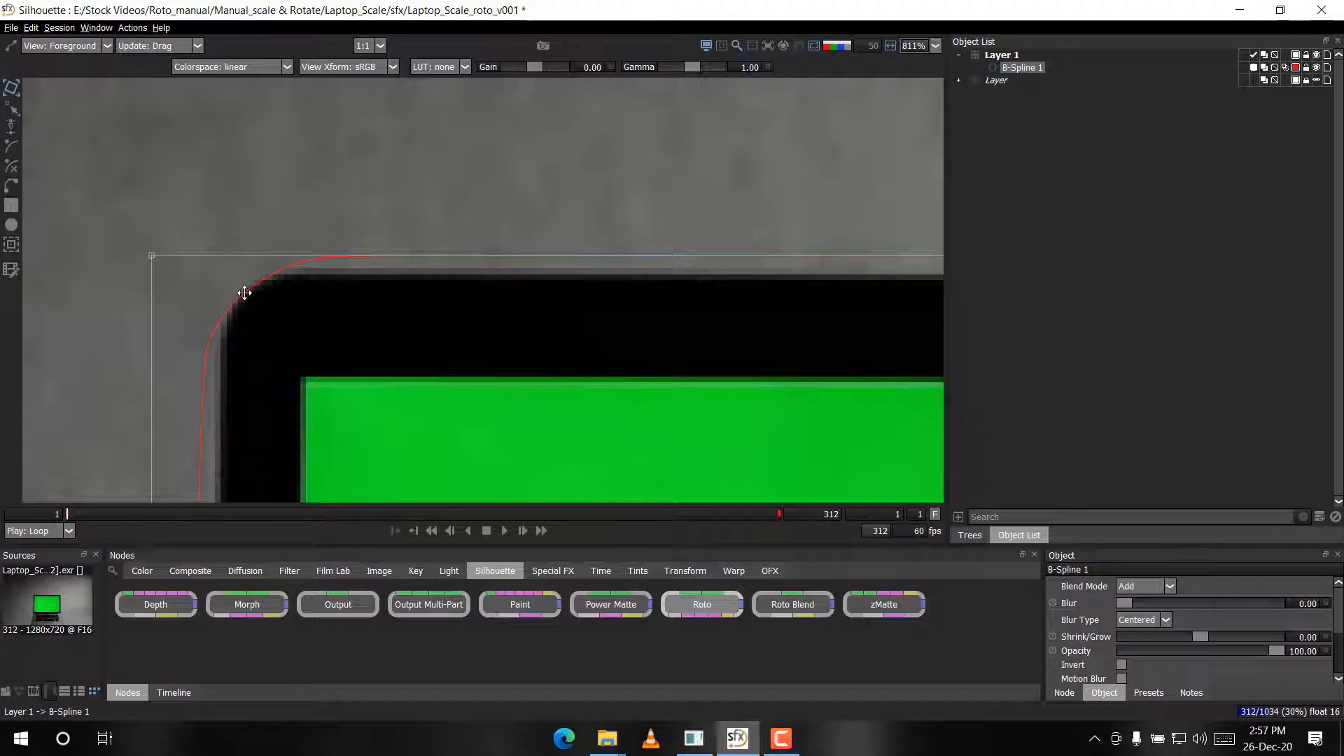
# Place the transform pivot on the lid's upper-left corner and scale the B-spline down from there to roughly the lid's size
pyautogui.scroll(3, 244, 293)
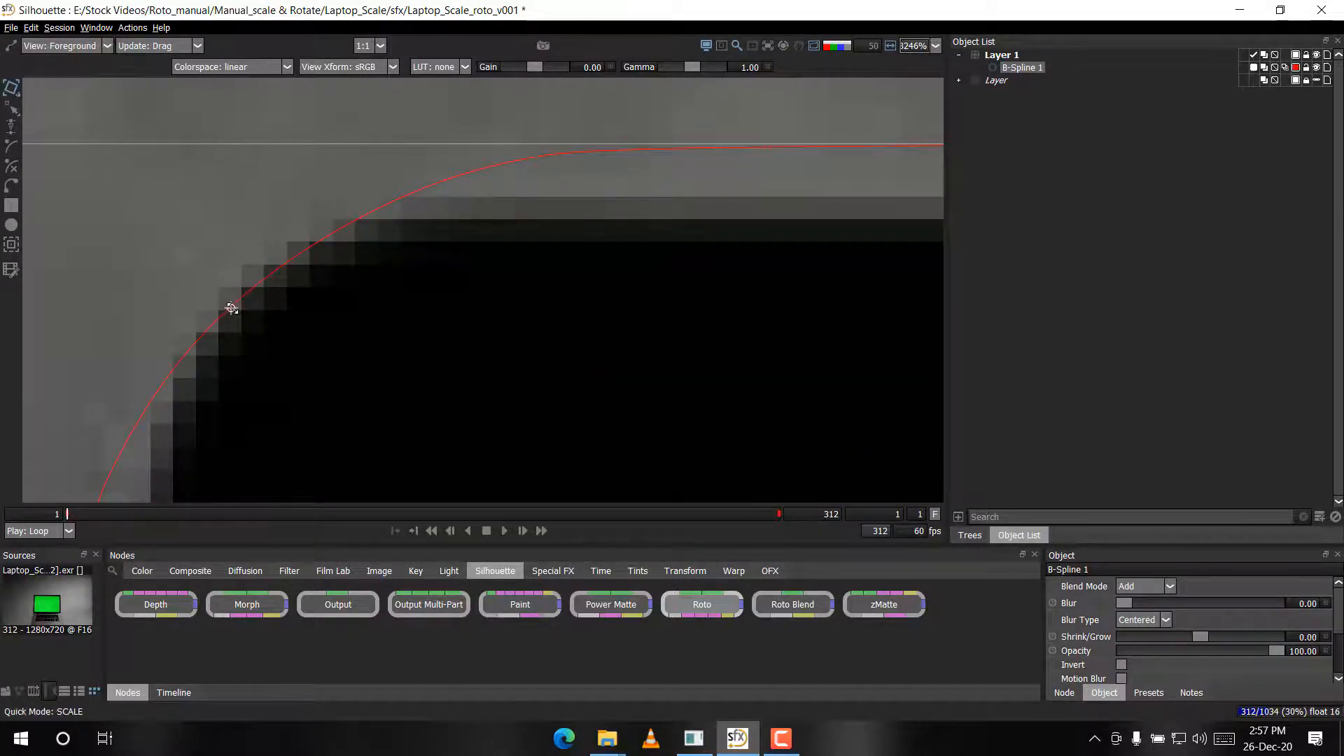
pyautogui.scroll(-10, 231, 306)
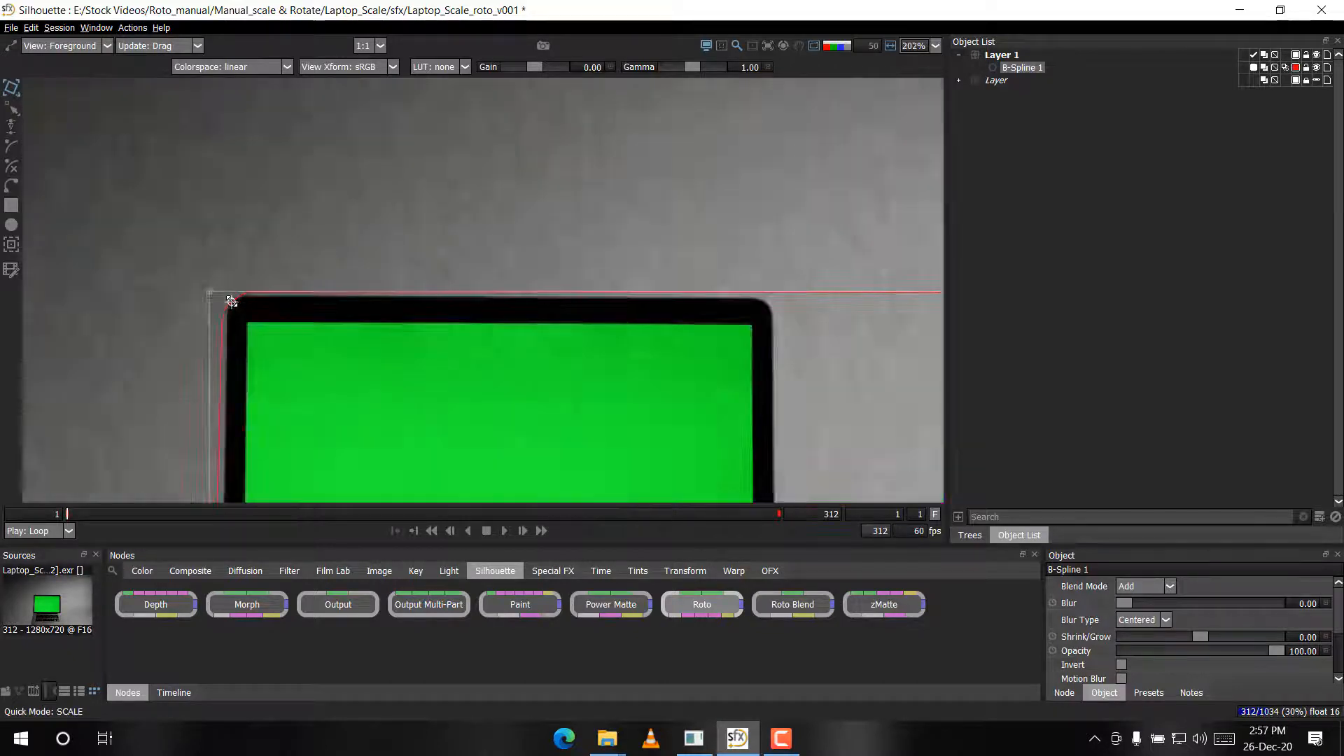
pyautogui.scroll(2, 298, 320)
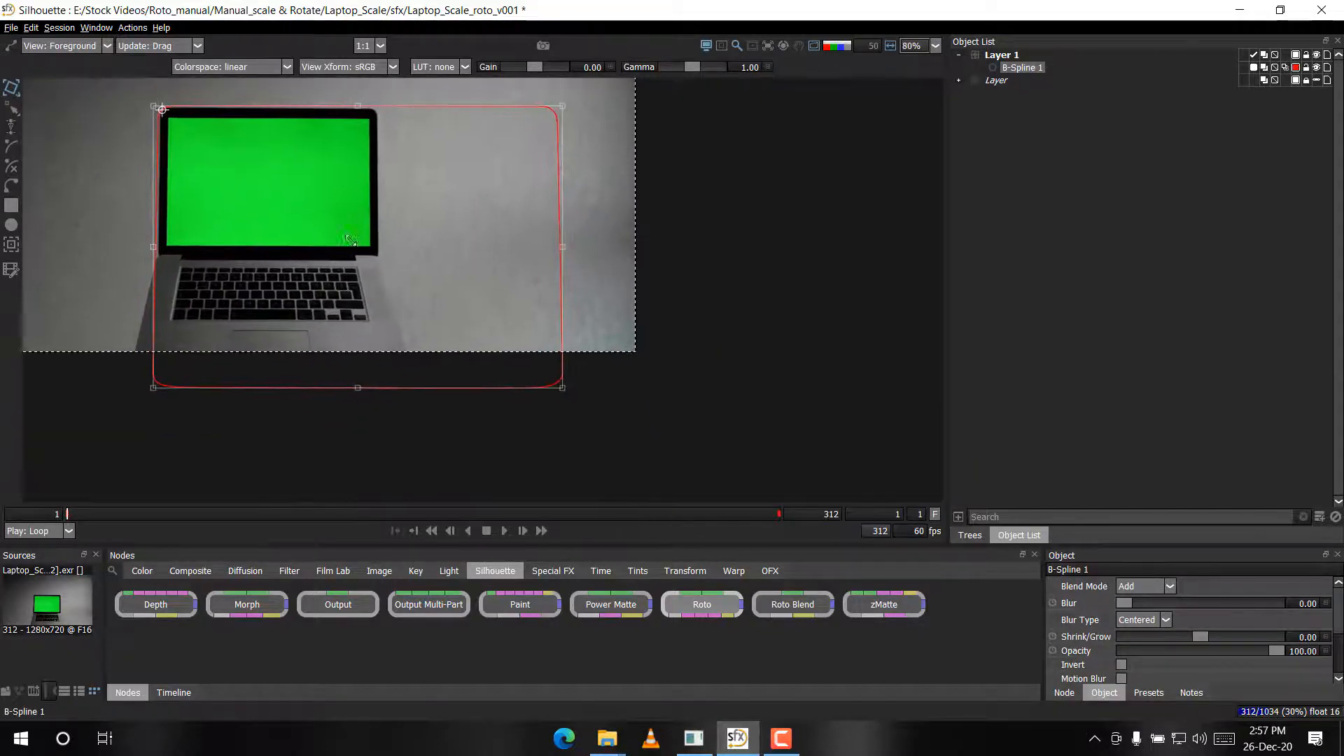
pyautogui.scroll(1, 446, 364)
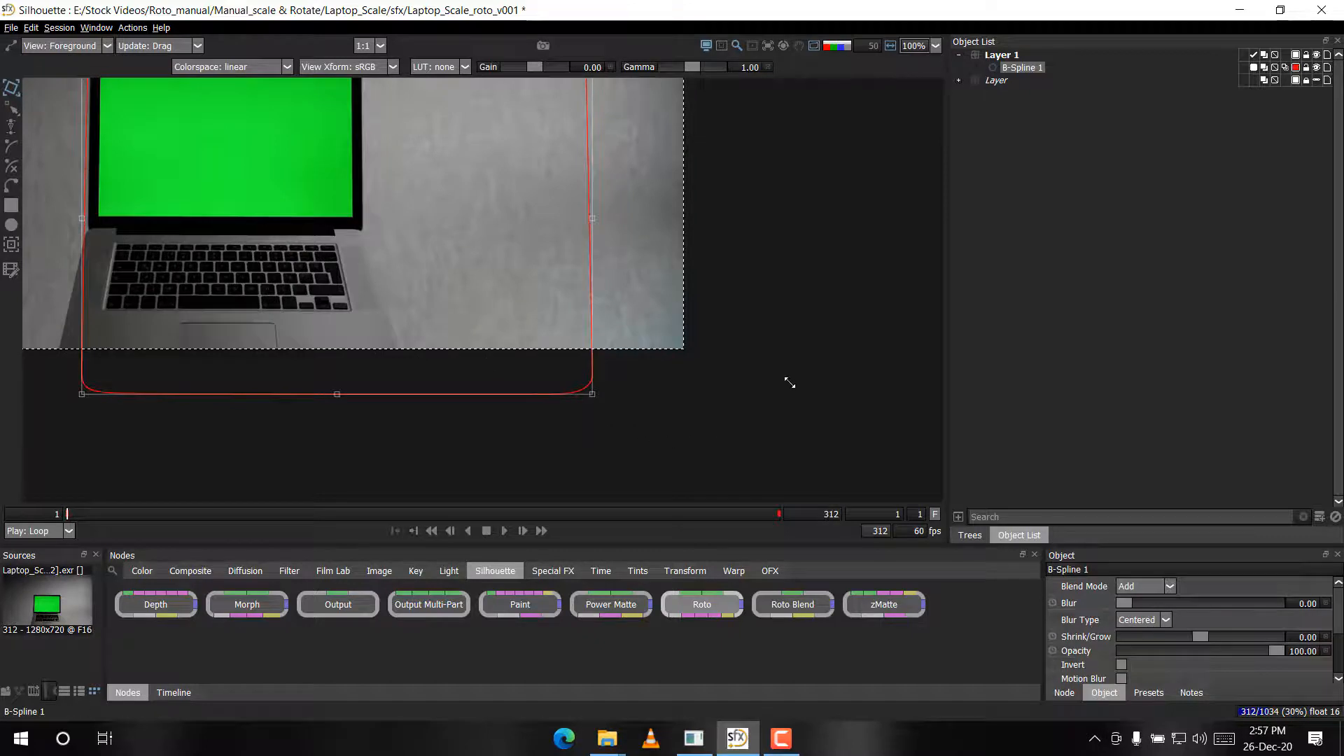
pyautogui.moveTo(789, 380); pyautogui.dragTo(478, 268)
# Fine-tune the B-spline's scale from the upper-left pivot until its upper-right corner fits the lid's edge
pyautogui.scroll(5, 478, 268)
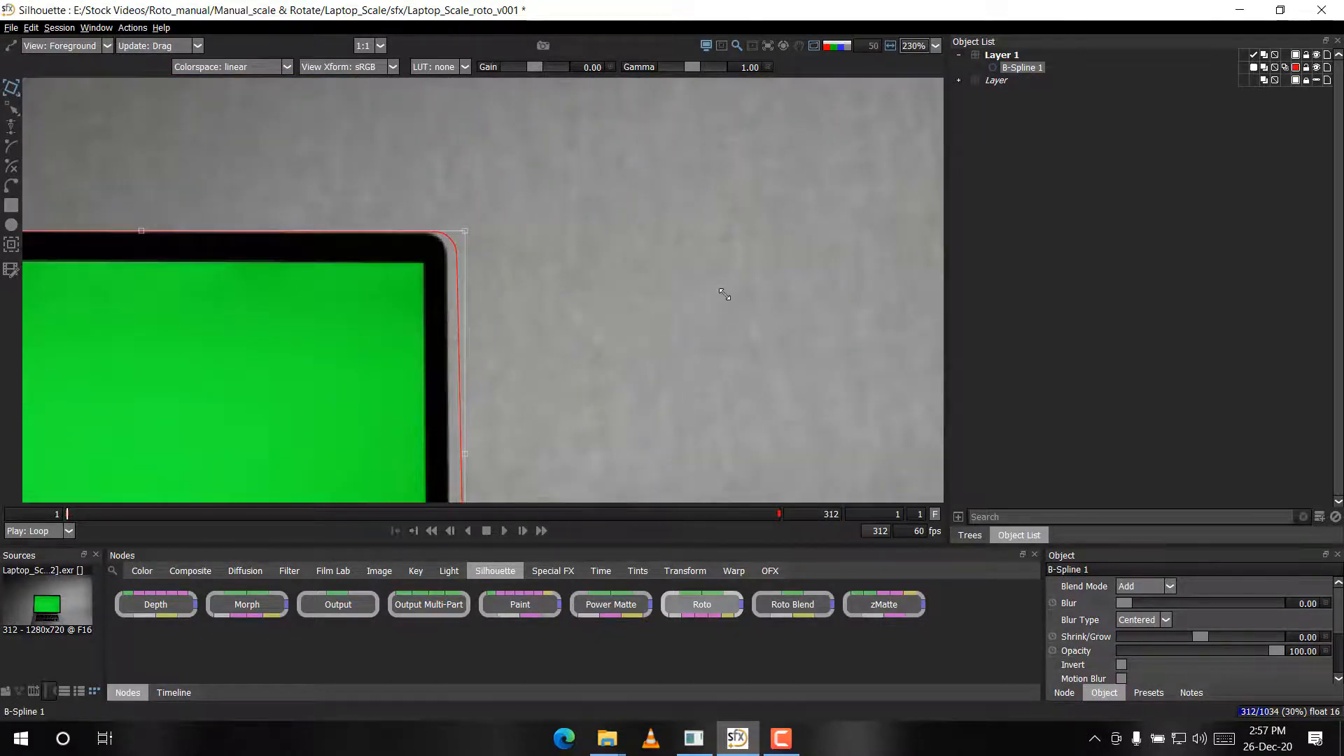
pyautogui.moveTo(724, 295); pyautogui.dragTo(711, 292)
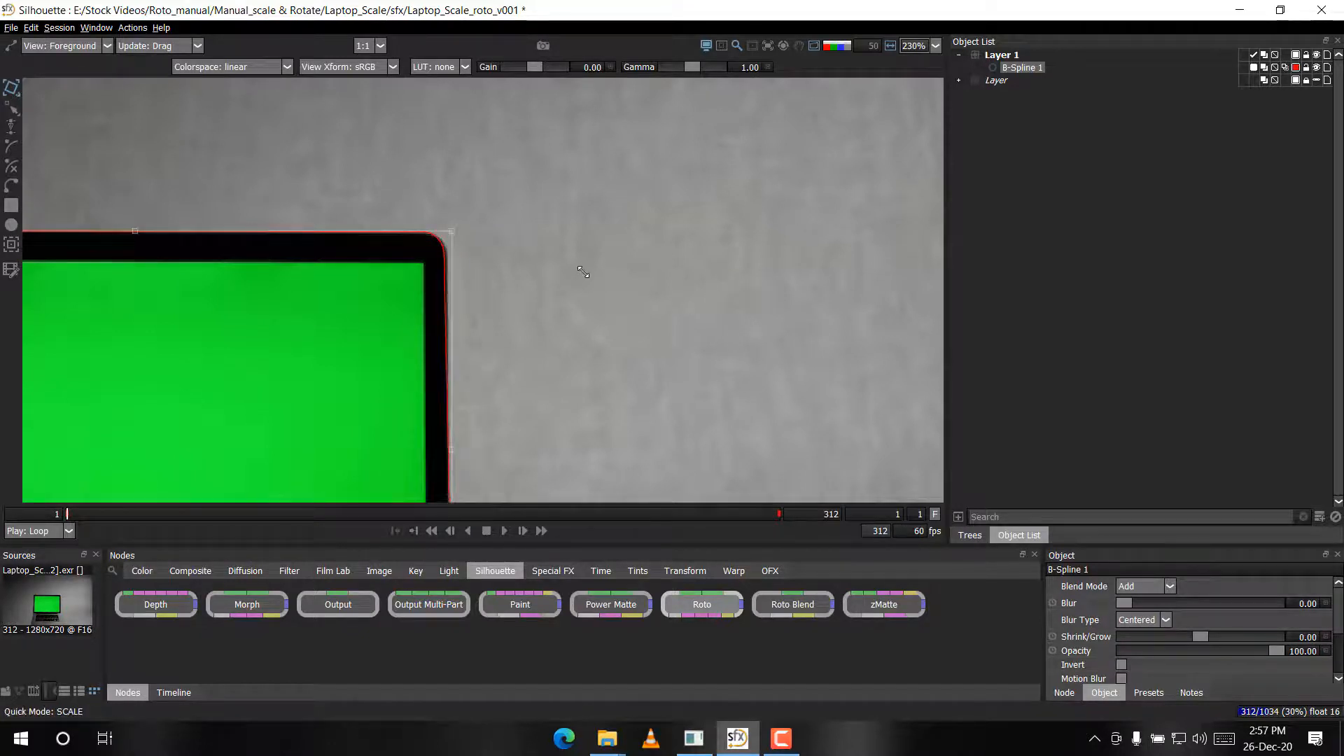
pyautogui.scroll(8, 575, 266)
pyautogui.moveTo(303, 201); pyautogui.dragTo(609, 294)
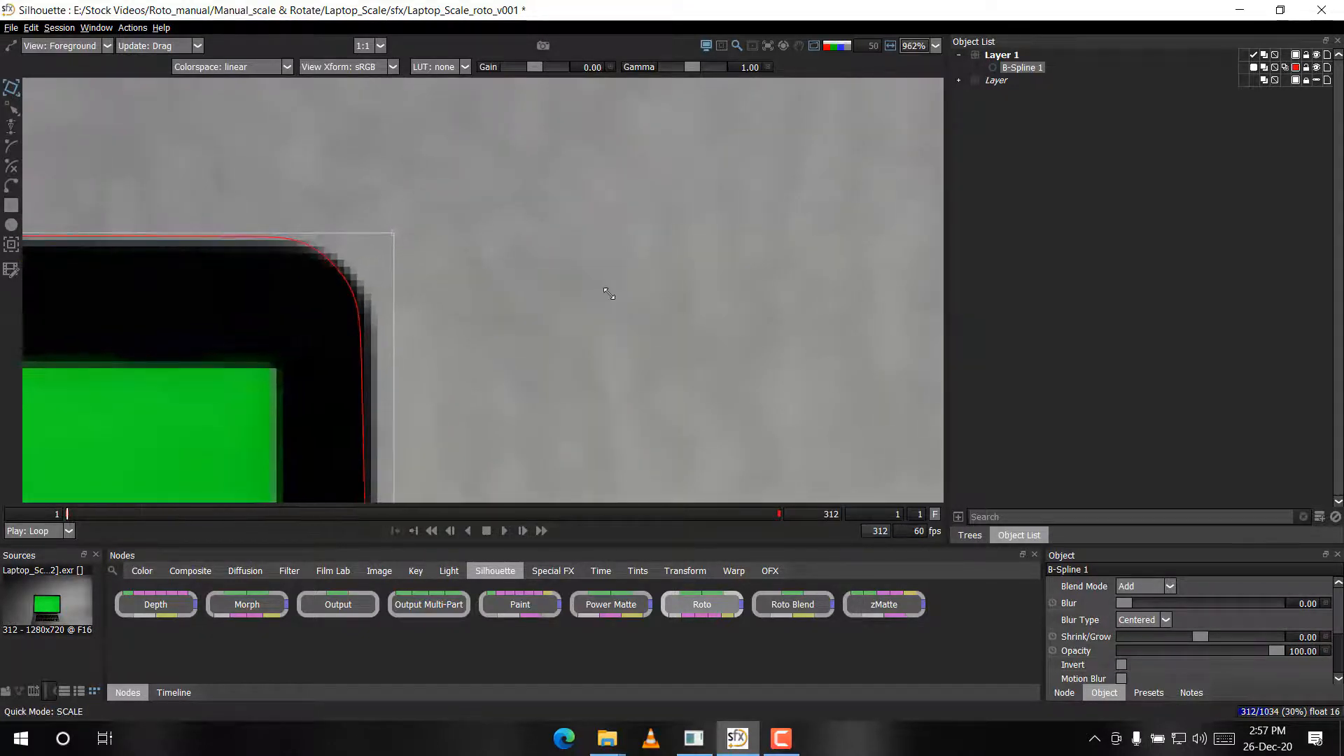
pyautogui.moveTo(541, 233); pyautogui.dragTo(546, 234)
pyautogui.moveTo(511, 287); pyautogui.dragTo(536, 231)
pyautogui.scroll(-10, 536, 230)
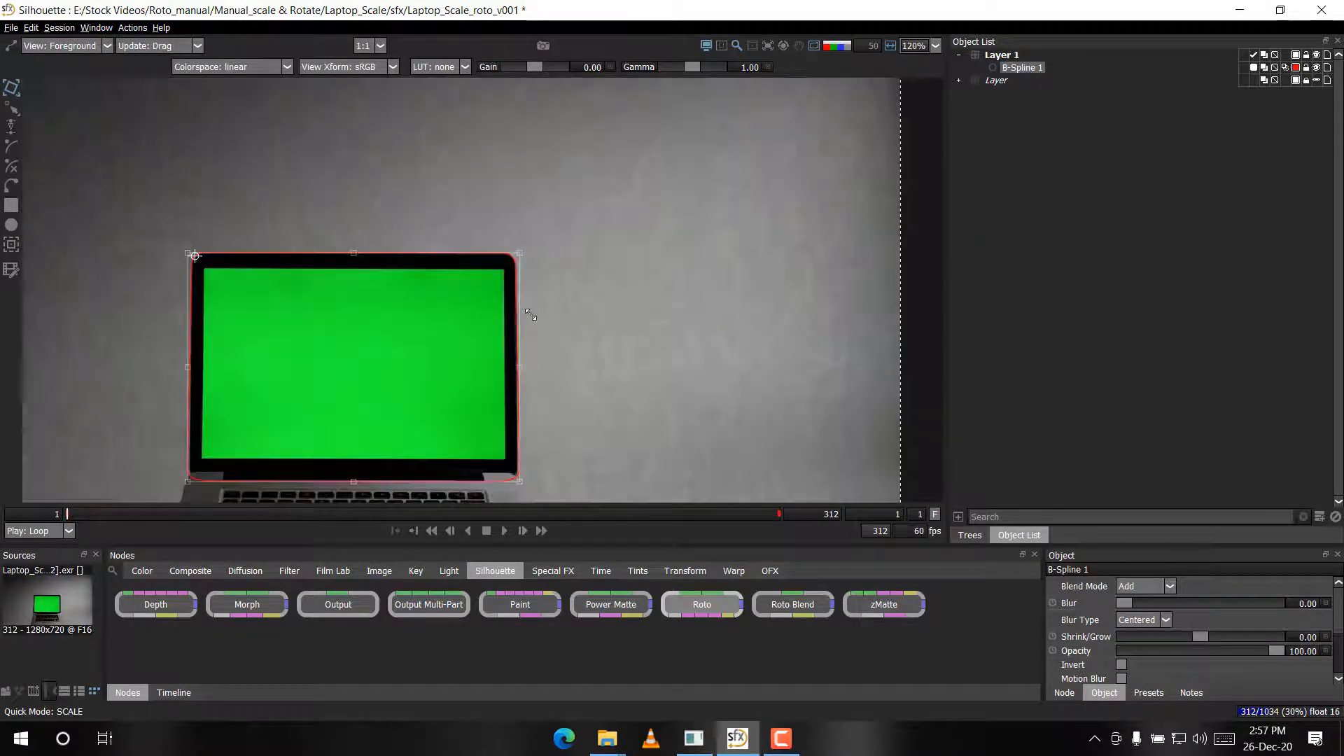
# Select the B-spline's bottom points on frame 1 and resize that group inward to fit the lid's lower-left corner
pyautogui.moveTo(530, 325); pyautogui.dragTo(537, 170)
pyautogui.scroll(2, 185, 269)
pyautogui.scroll(1, 315, 276)
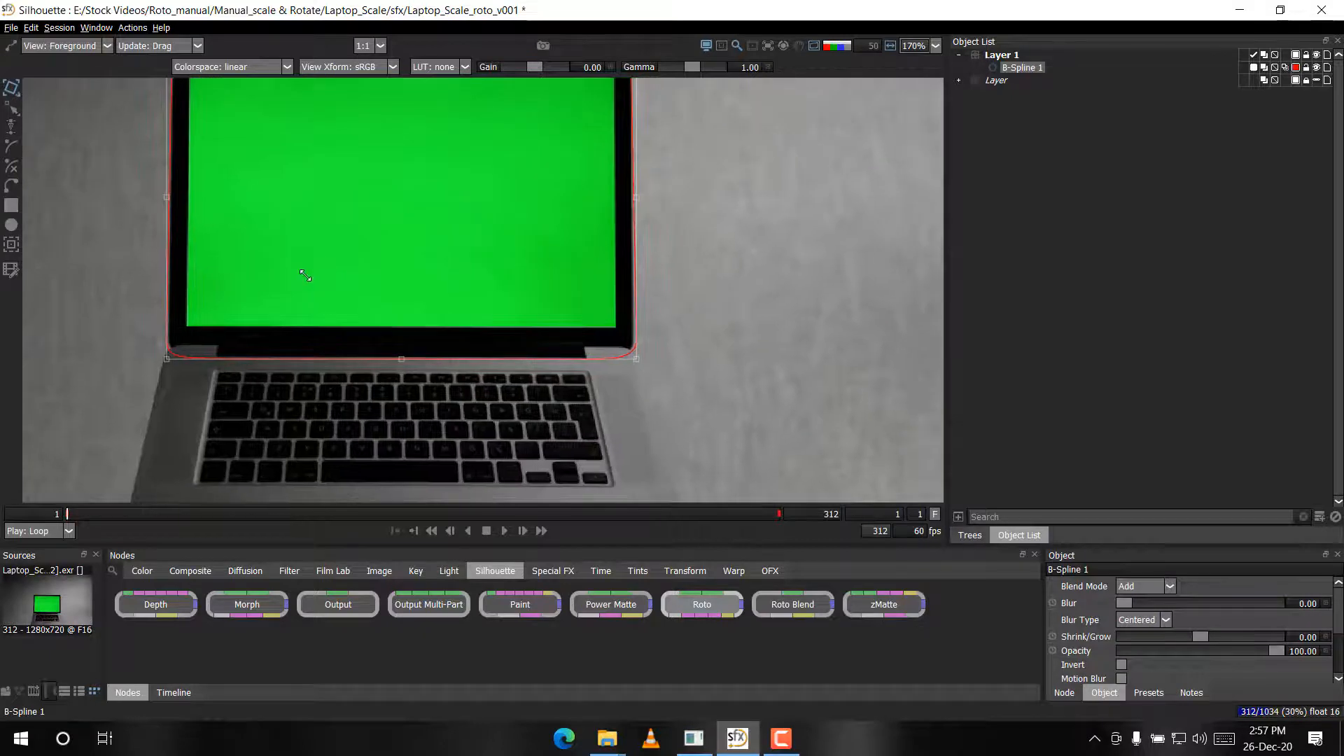
pyautogui.scroll(-3, 317, 272)
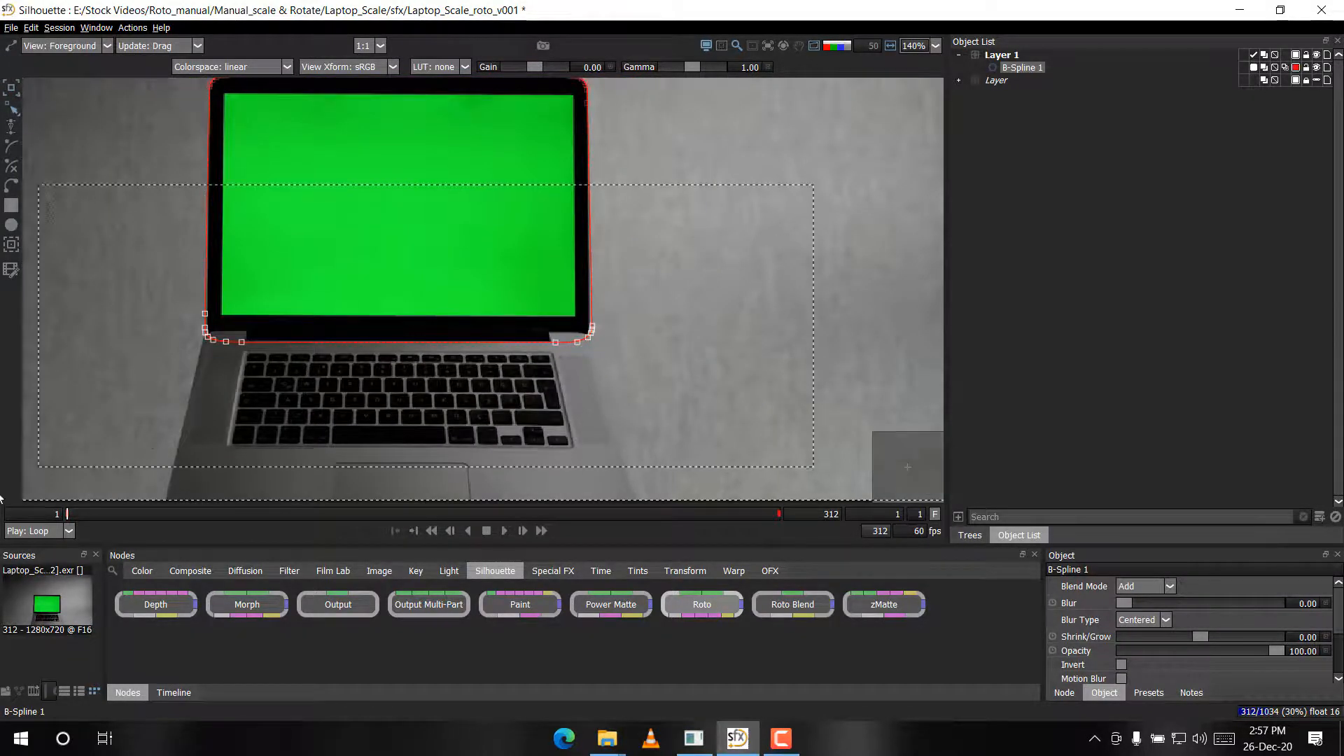
pyautogui.scroll(3, 283, 352)
pyautogui.click(282, 357)
pyautogui.scroll(5, 273, 354)
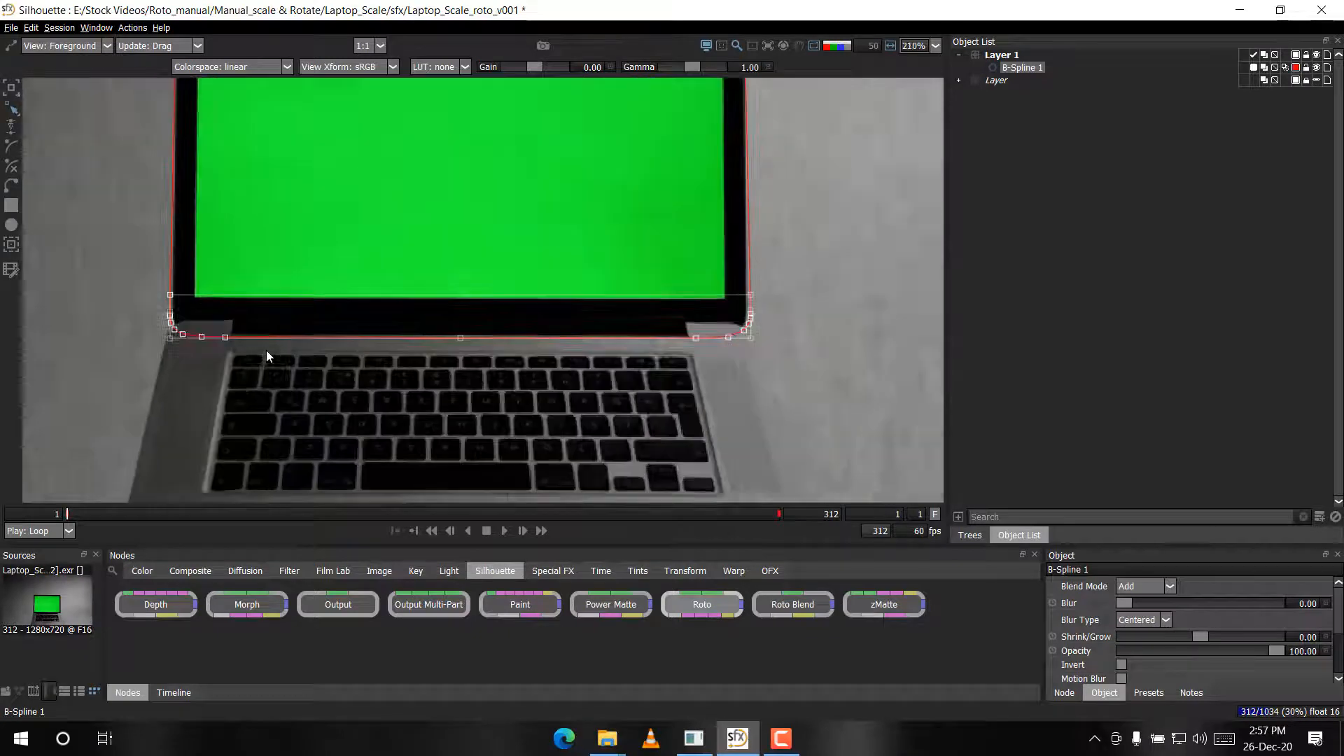
pyautogui.scroll(7, 33, 366)
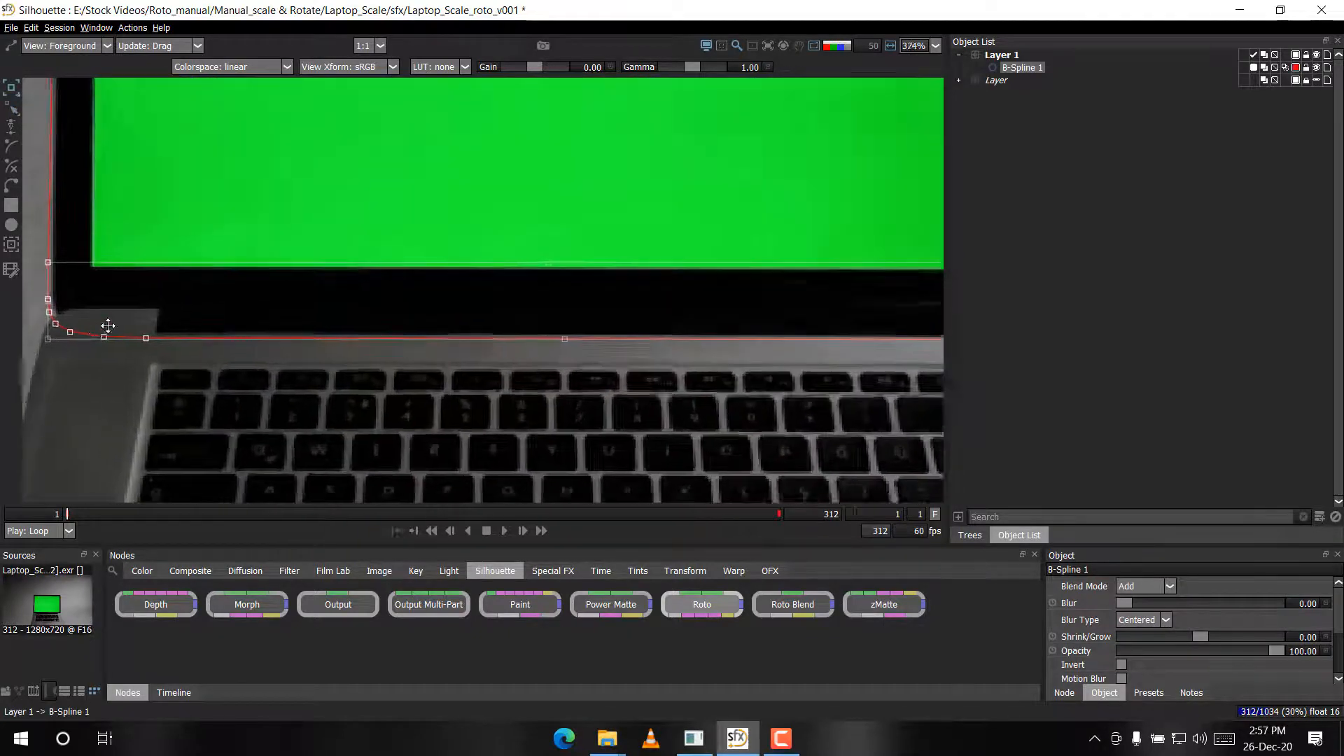
pyautogui.scroll(2, 312, 295)
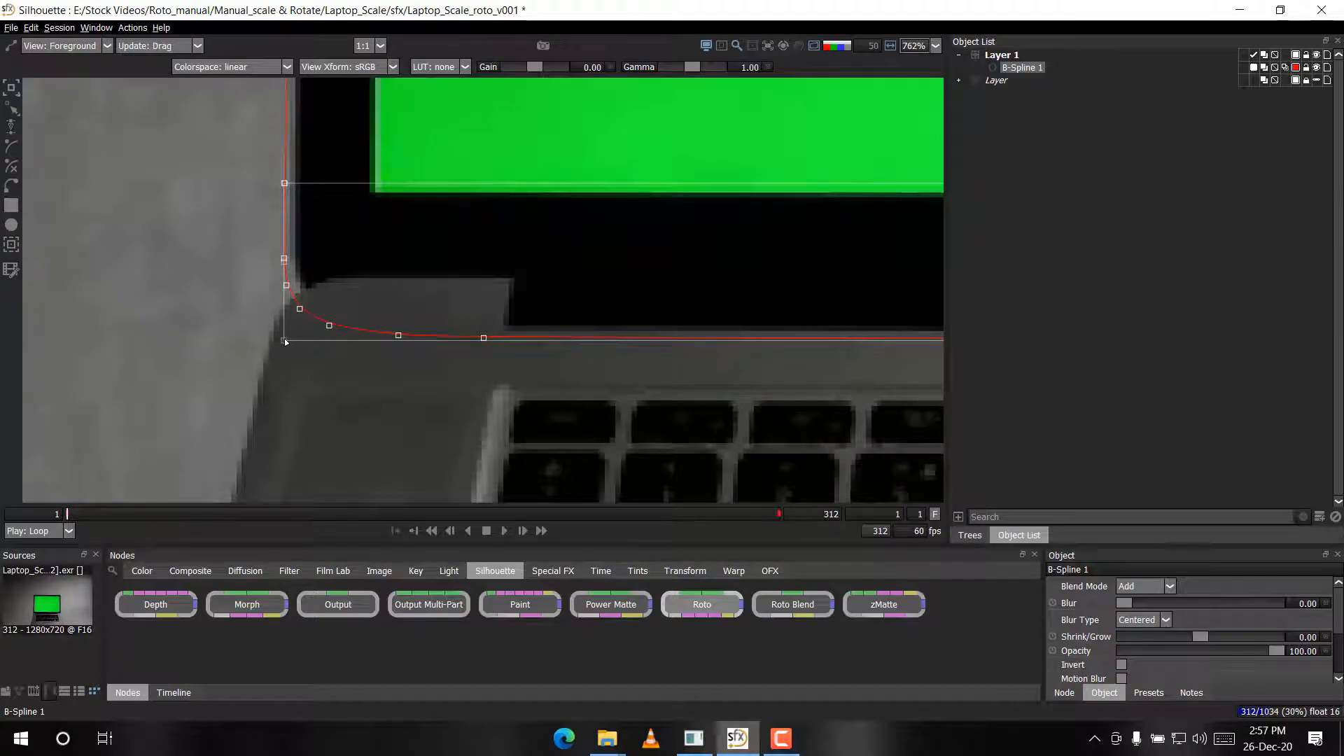
pyautogui.click(289, 339)
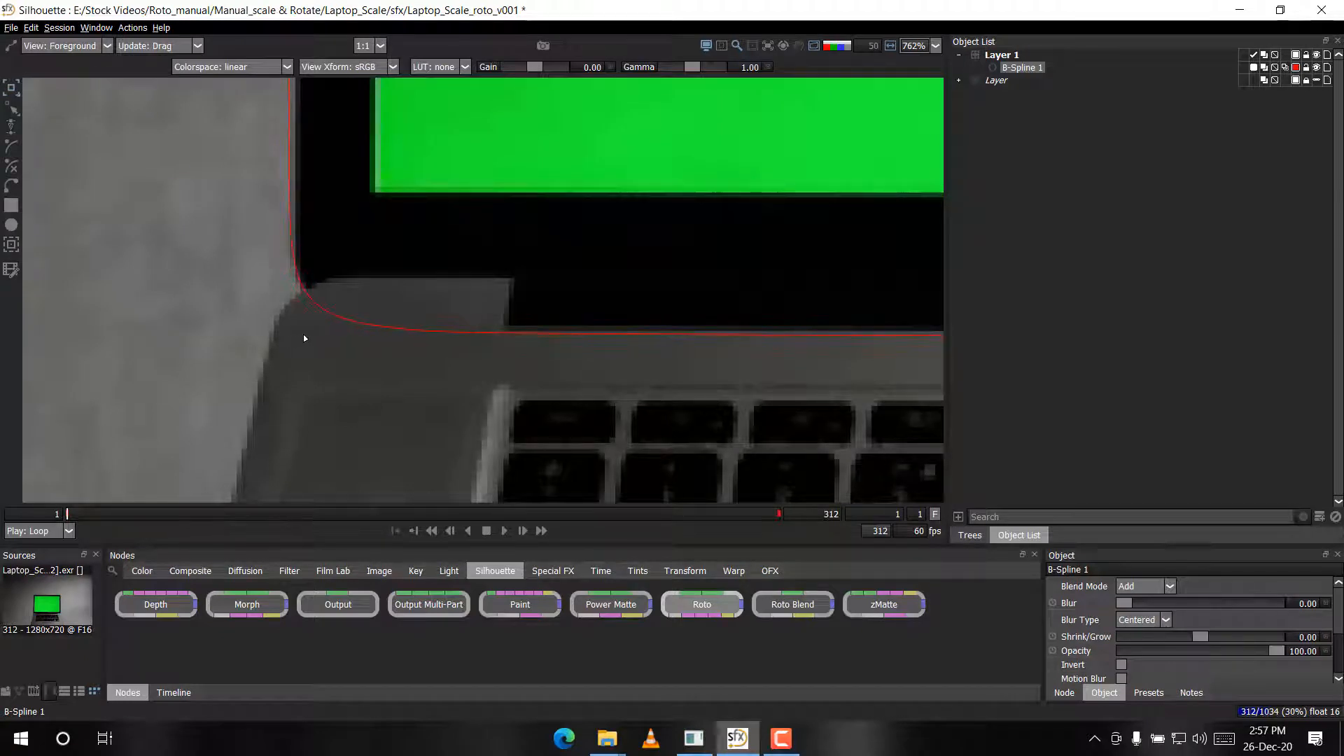
# Pull the B-spline's bottom points in at the lid's lower-right corner and adjust the individual corner points to its curve
pyautogui.moveTo(433, 280); pyautogui.dragTo(6, 324)
pyautogui.moveTo(917, 366); pyautogui.dragTo(183, 263)
pyautogui.moveTo(903, 264); pyautogui.dragTo(257, 307)
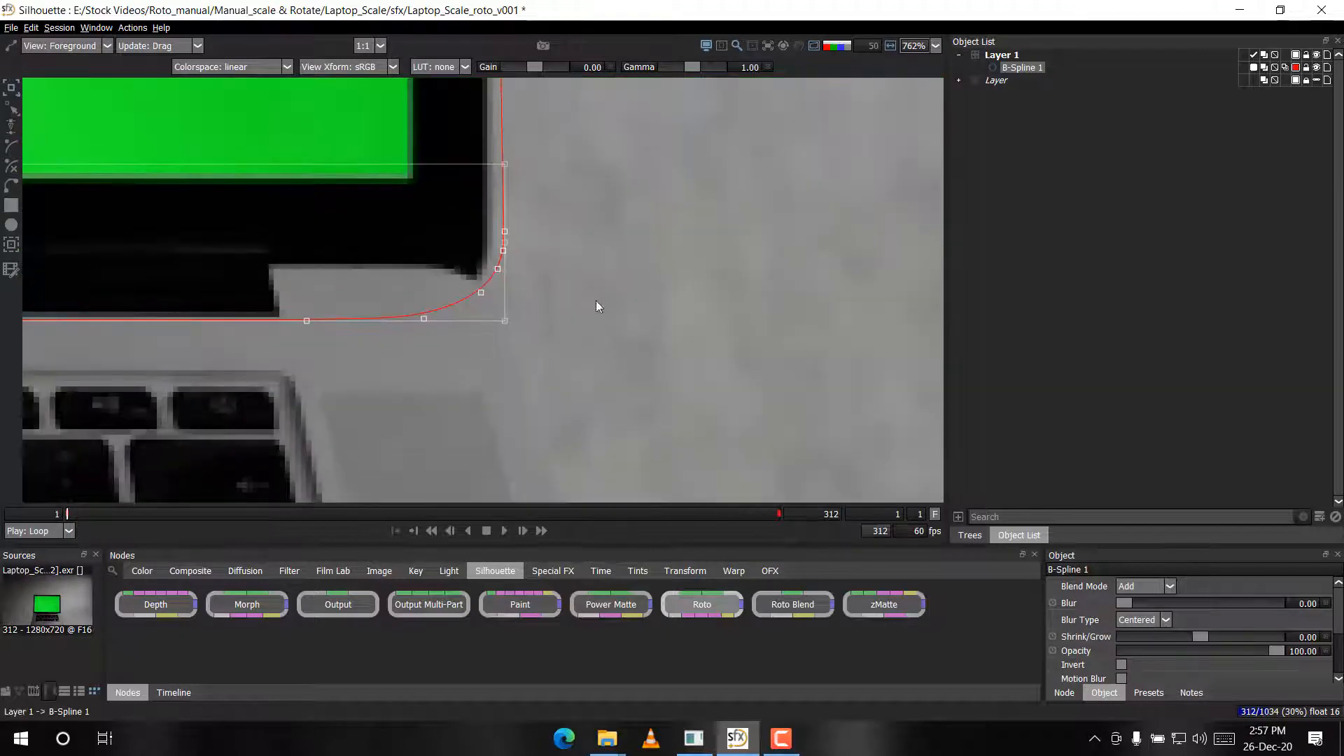
pyautogui.scroll(1, 460, 299)
pyautogui.moveTo(510, 320); pyautogui.dragTo(482, 323)
pyautogui.moveTo(512, 242); pyautogui.dragTo(453, 312)
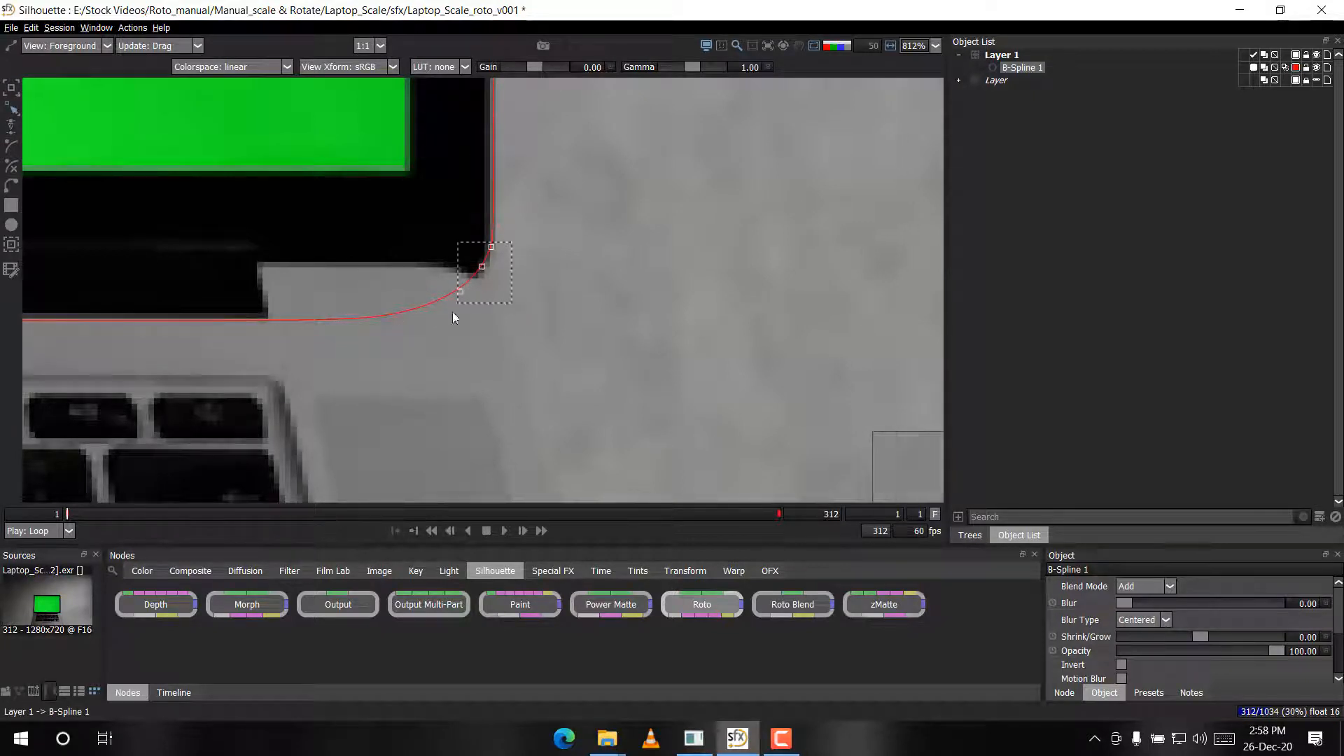
pyautogui.moveTo(506, 240); pyautogui.dragTo(455, 268)
pyautogui.moveTo(552, 197); pyautogui.dragTo(456, 258)
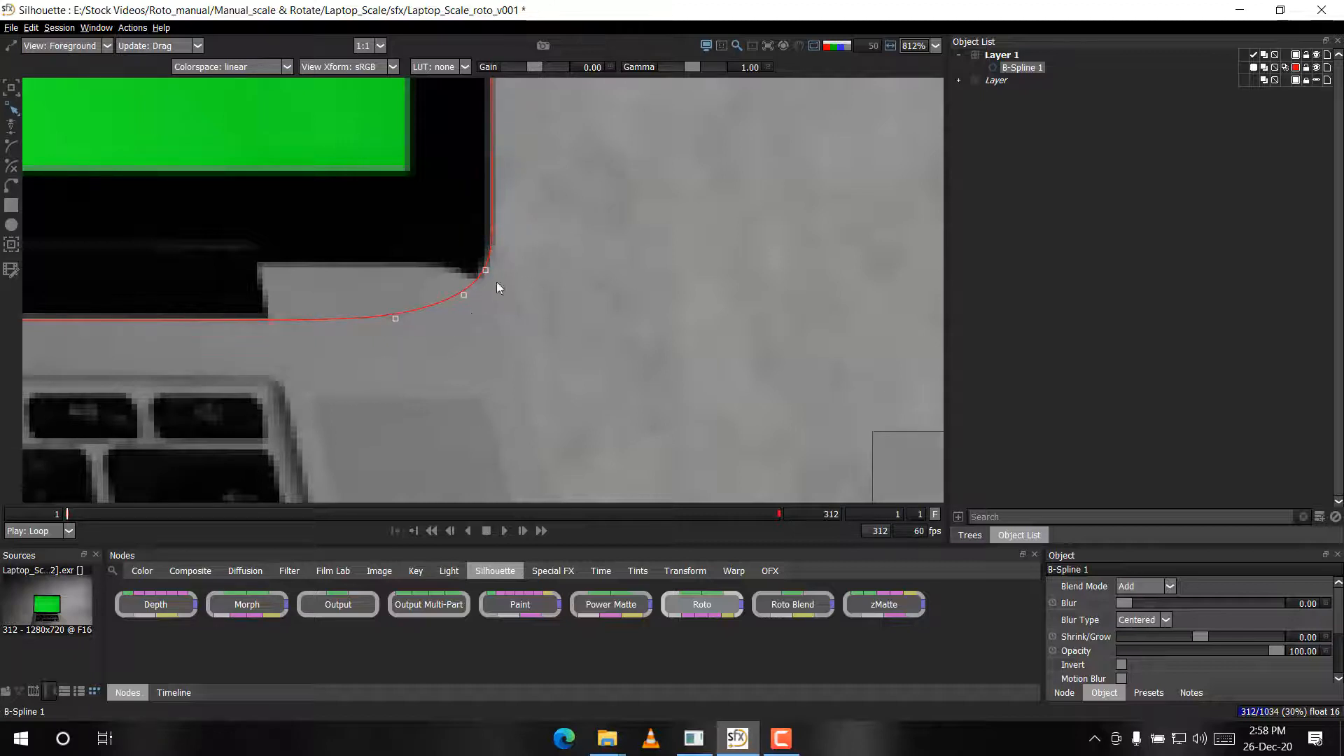
# Refine the B-spline along the lid's left edge and check its upper-left corner points on frame 1
pyautogui.scroll(-3, 450, 405)
pyautogui.scroll(-5, 518, 214)
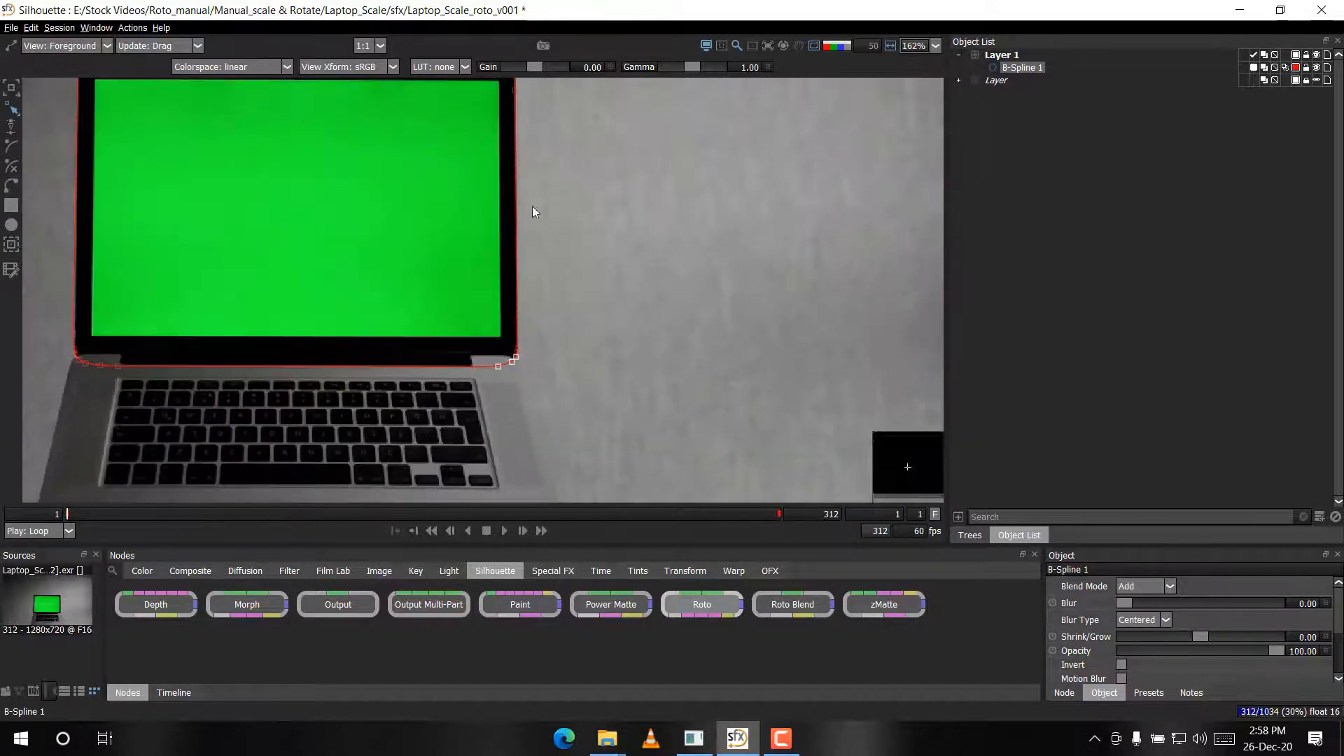
pyautogui.scroll(1, 534, 207)
pyautogui.click(415, 261)
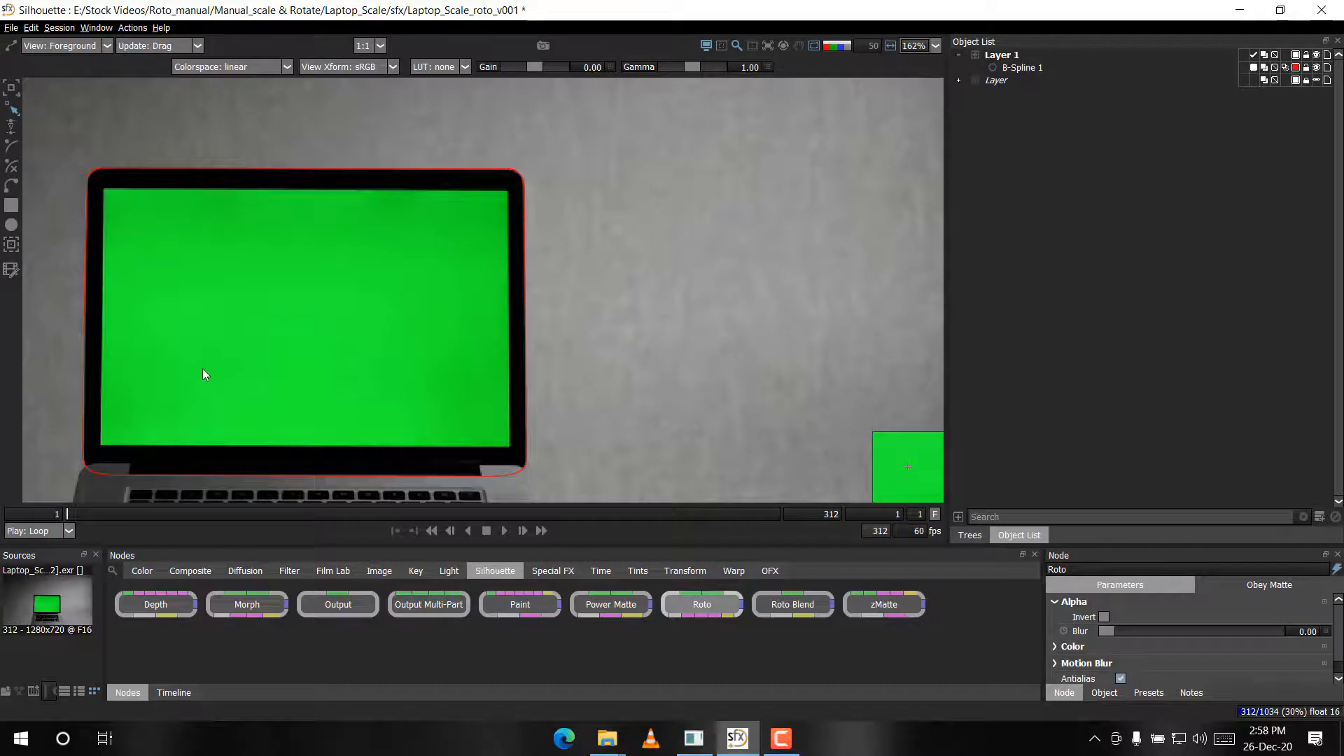
pyautogui.scroll(5, 91, 417)
pyautogui.click(91, 389)
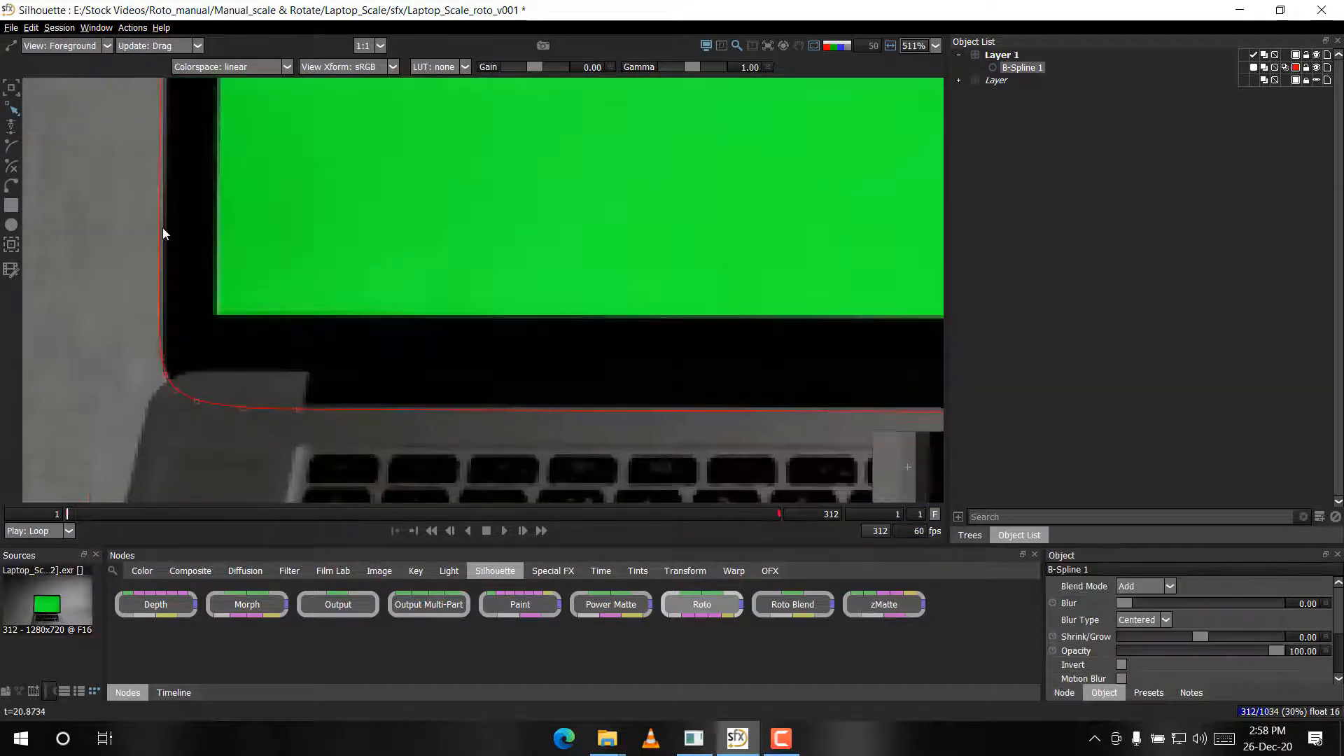
pyautogui.scroll(-1, 161, 233)
pyautogui.moveTo(180, 284); pyautogui.dragTo(193, 448)
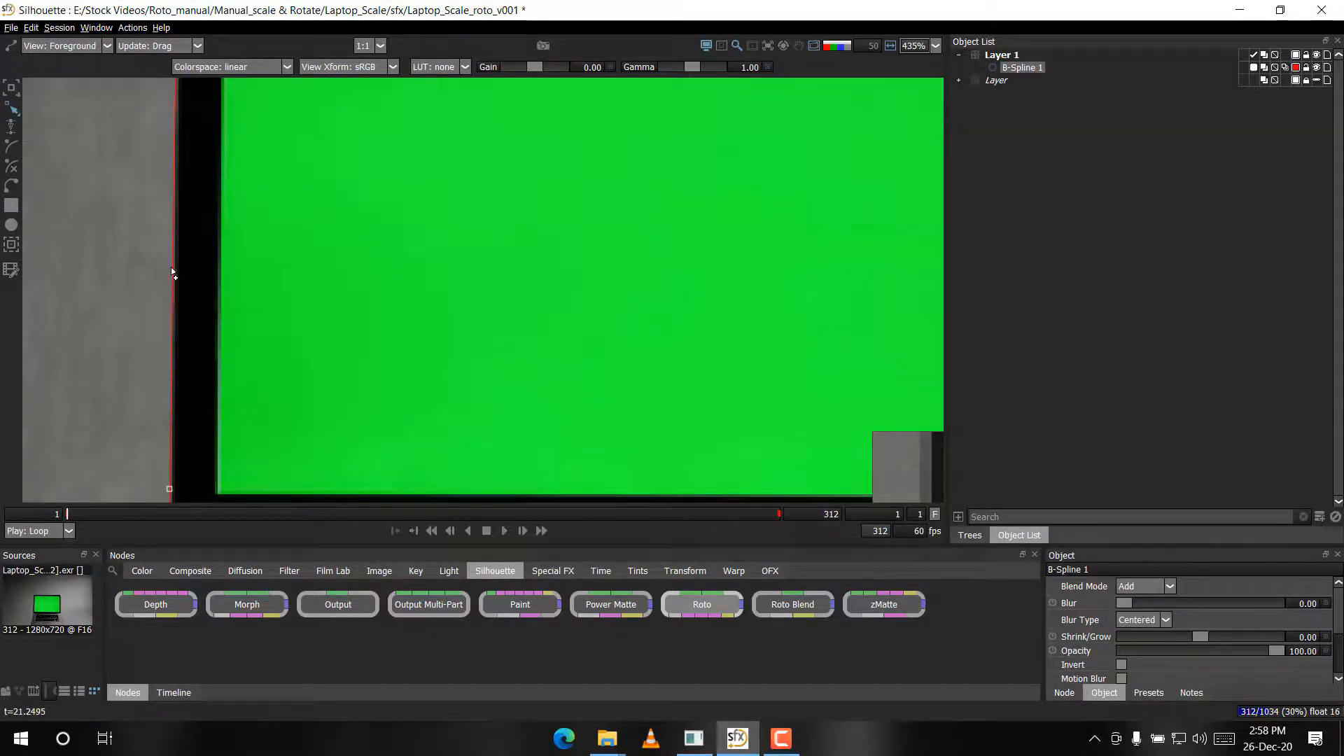
pyautogui.moveTo(233, 330); pyautogui.dragTo(229, 329)
pyautogui.moveTo(204, 252); pyautogui.dragTo(218, 563)
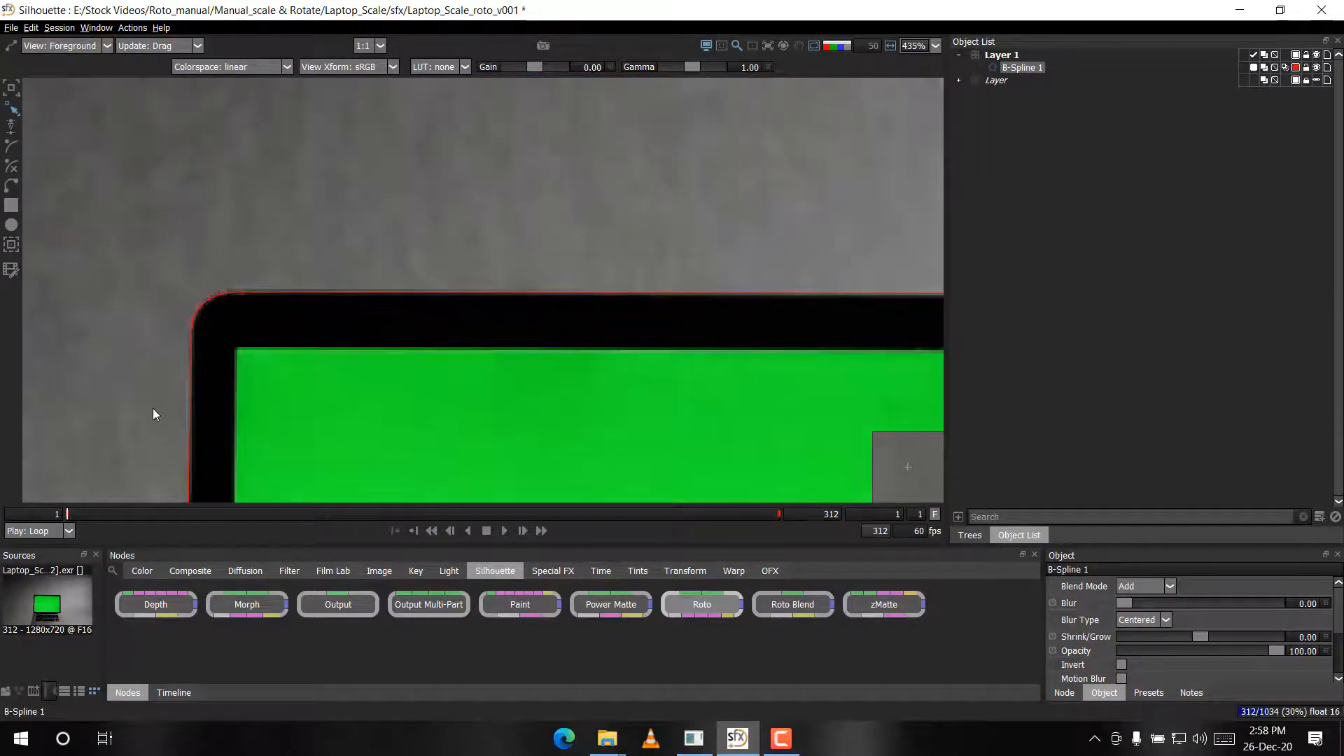
pyautogui.scroll(3, 192, 315)
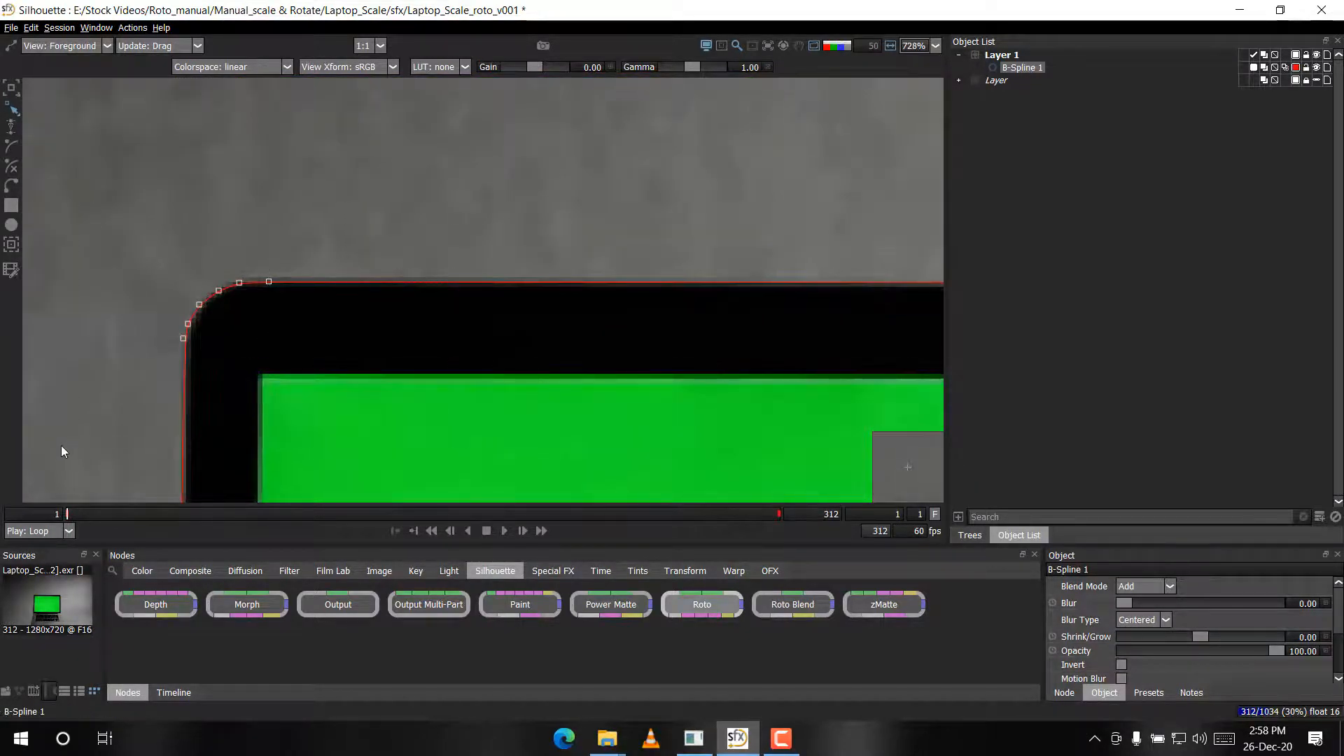
pyautogui.scroll(-10, 569, 267)
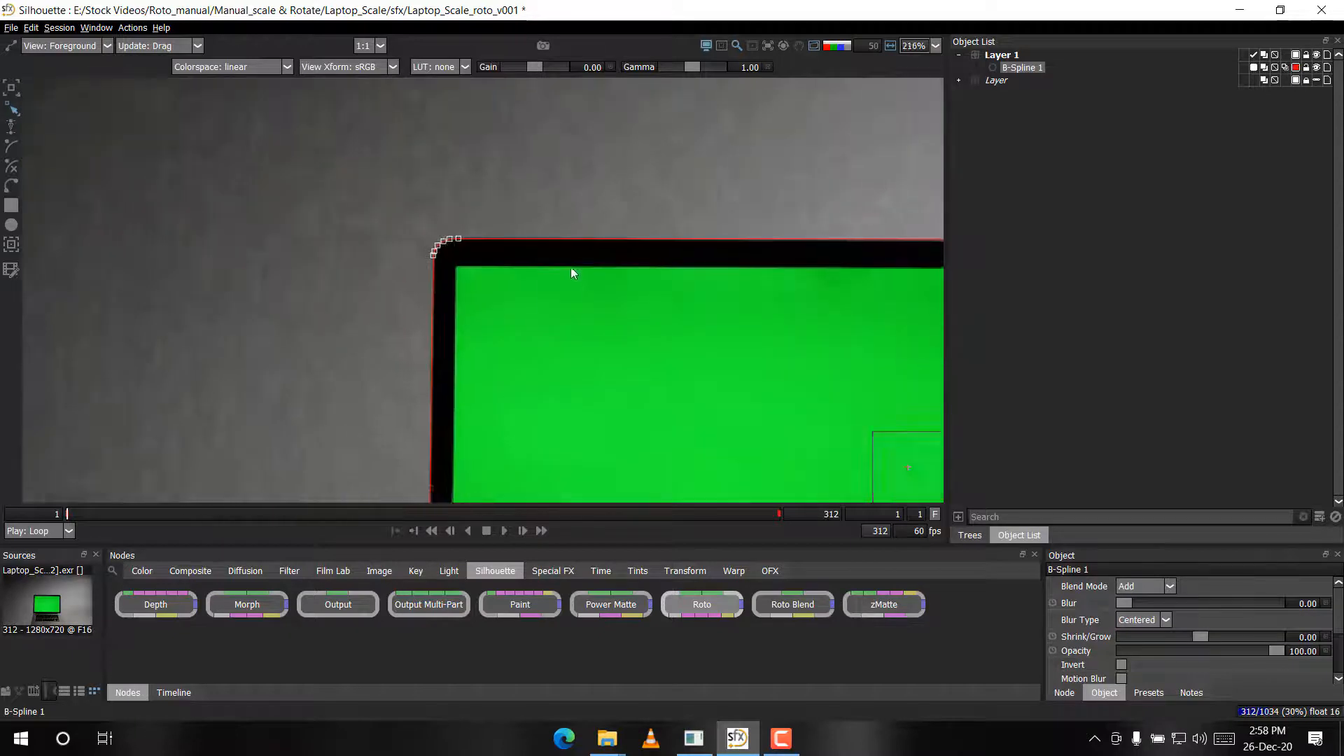
# Deselect the B-spline, play the shot from frame 1 and stop at frame 161
pyautogui.click(560, 264)
pyautogui.scroll(2, 560, 264)
pyautogui.moveTo(538, 310); pyautogui.dragTo(498, 306)
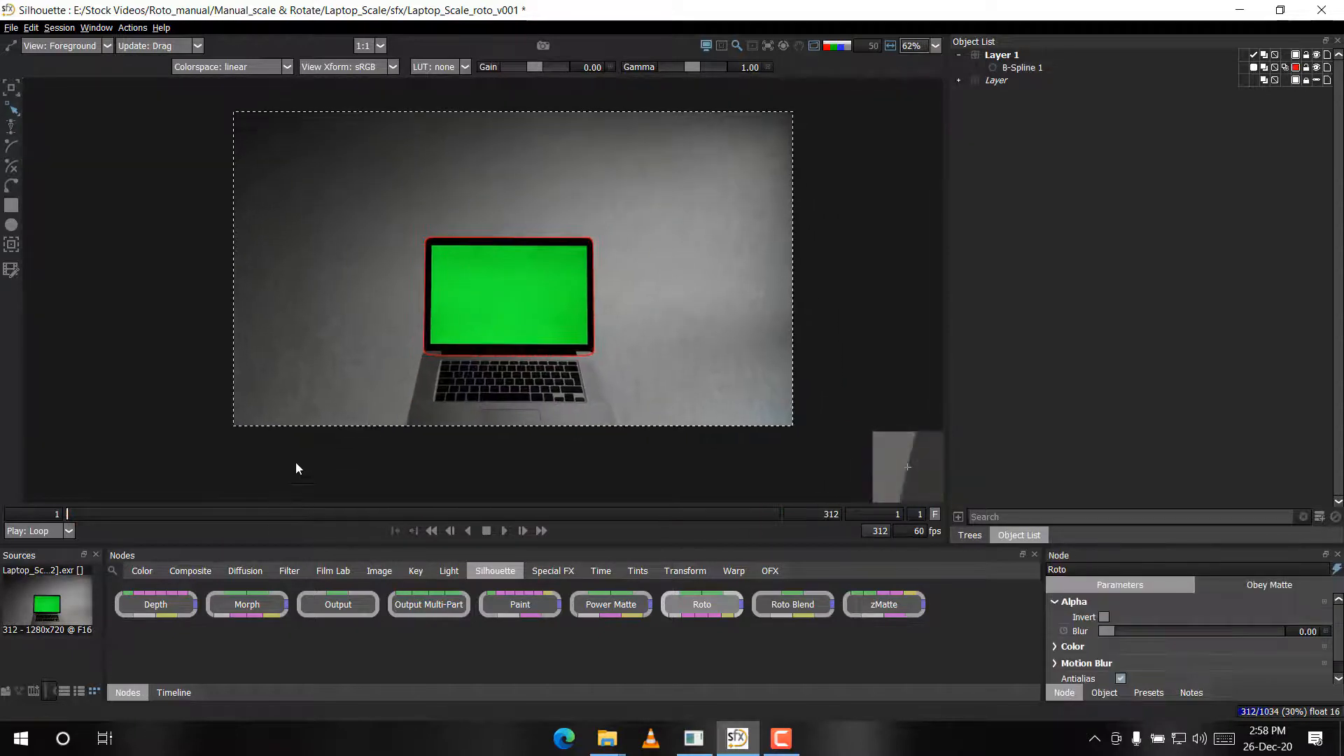
pyautogui.press('space')
pyautogui.scroll(1, 506, 365)
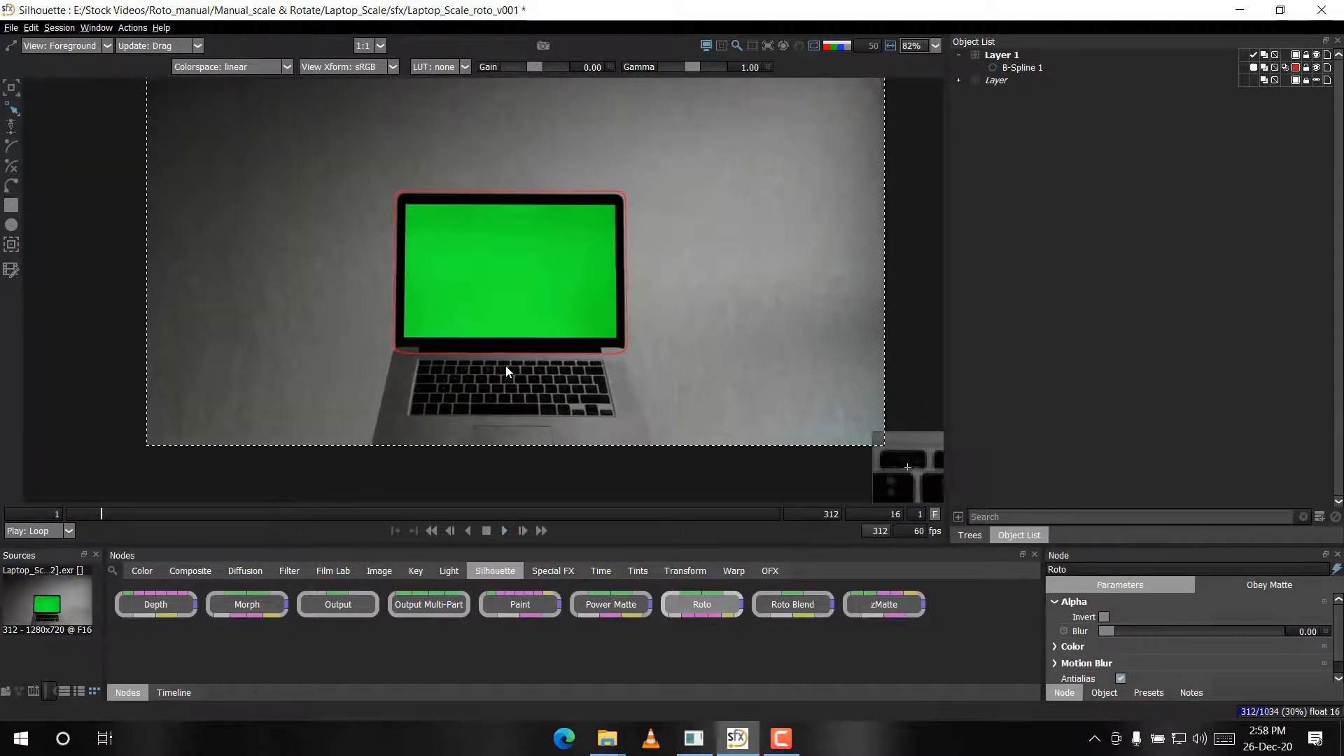
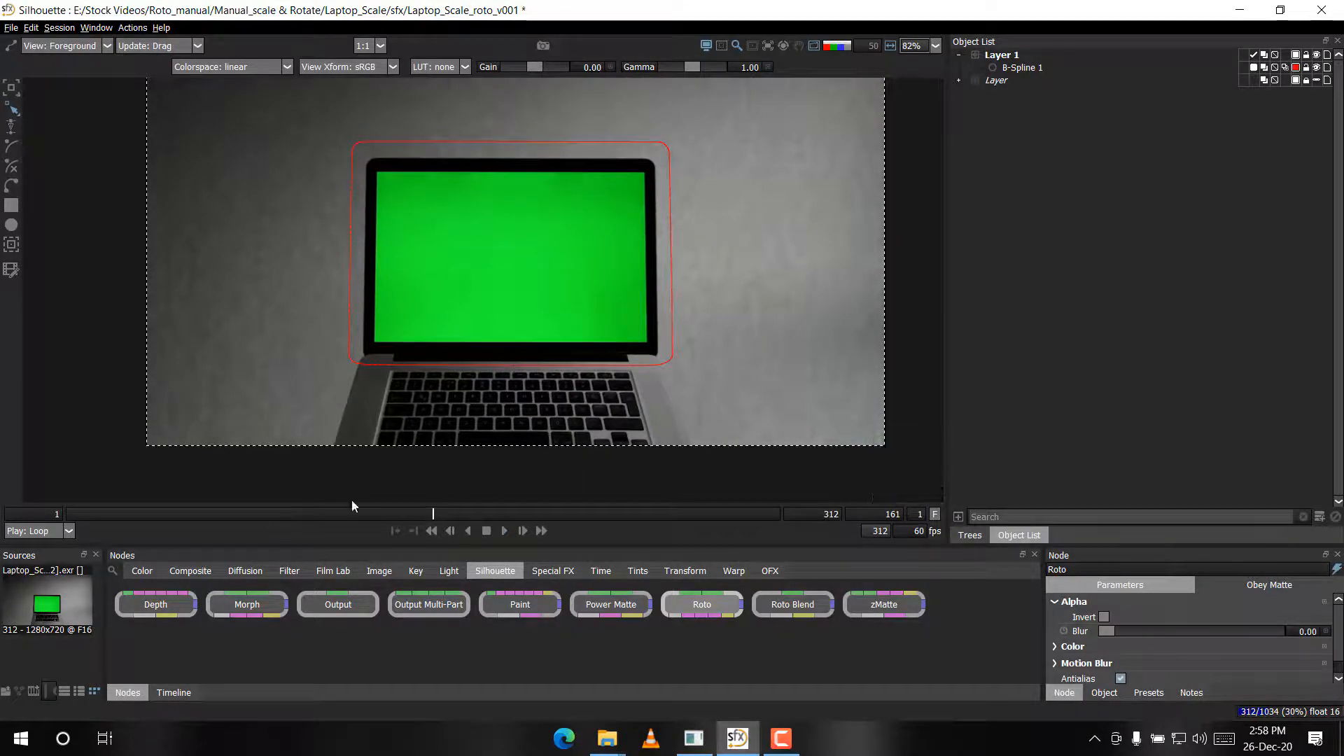
# On frame 161, move the whole B-spline so its upper-left corner lines up with the lid's upper-left corner
pyautogui.click(498, 367)
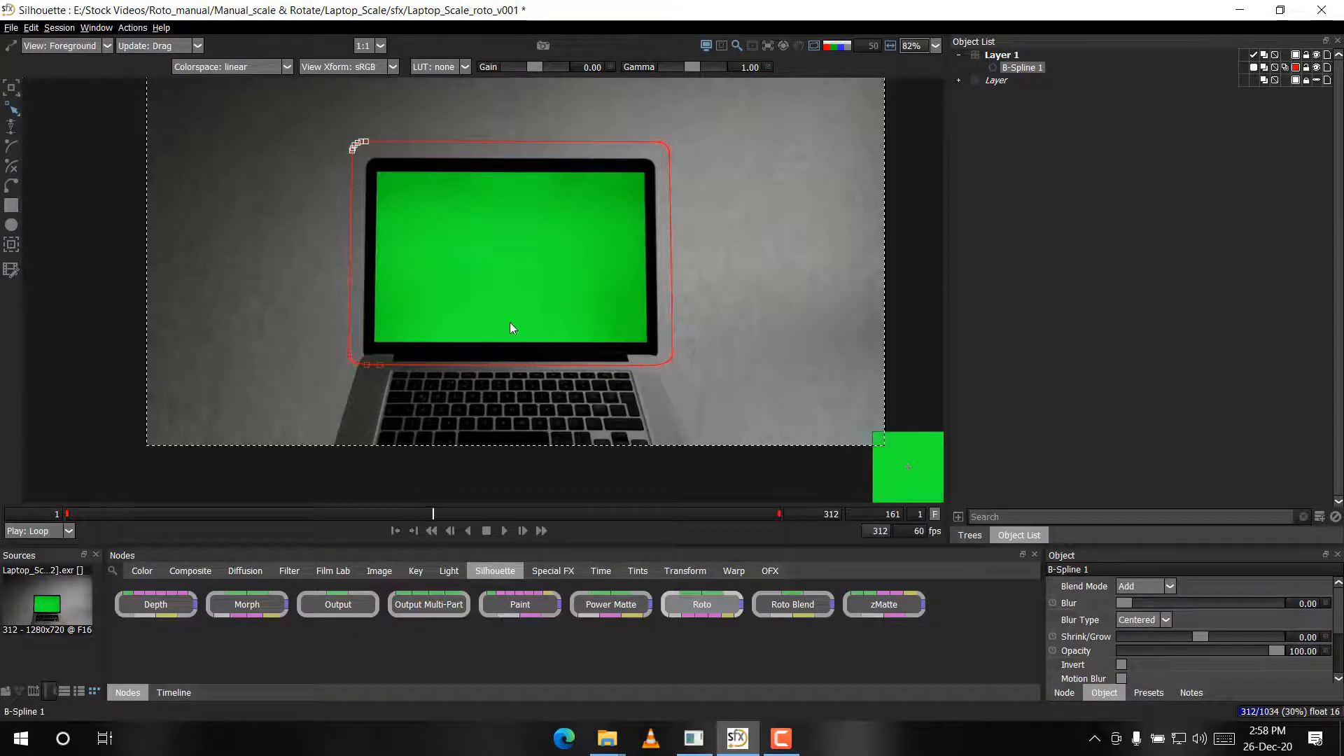
pyautogui.press('t')
pyautogui.press('t')
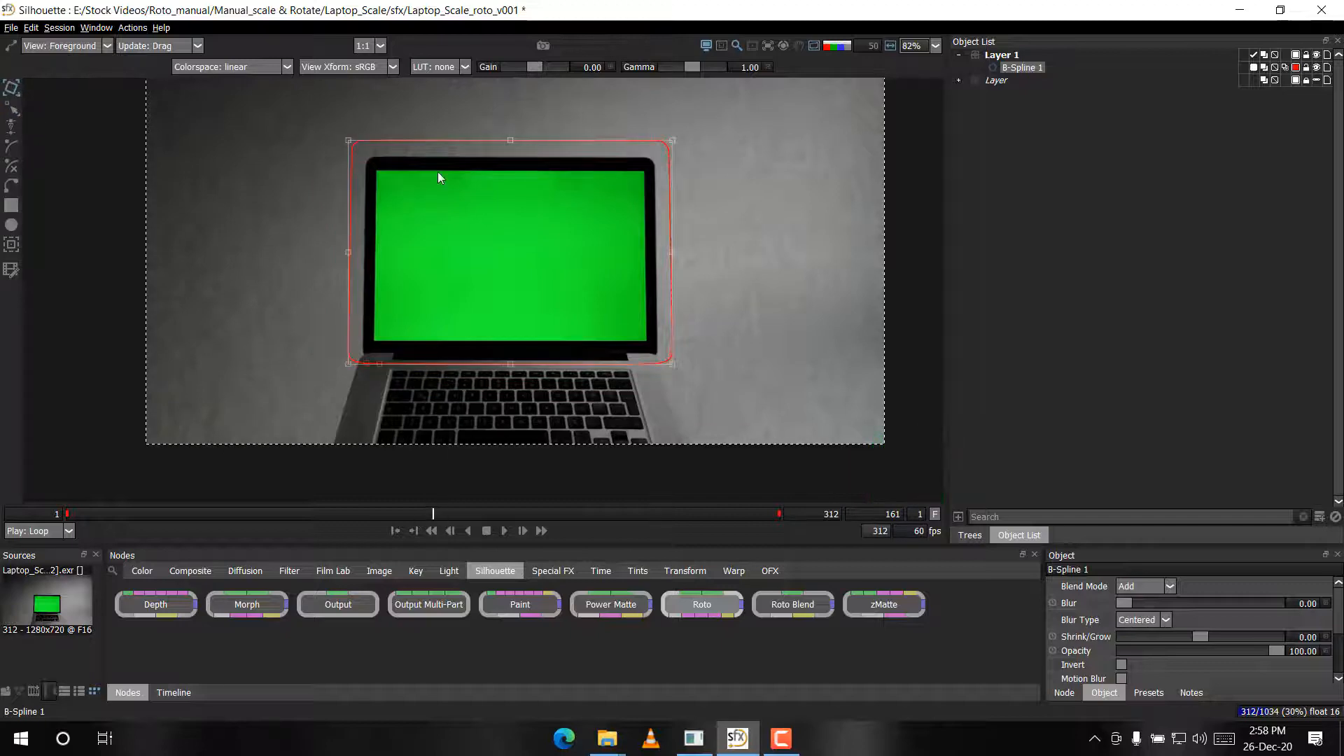
pyautogui.scroll(4, 427, 136)
pyautogui.scroll(2, 435, 165)
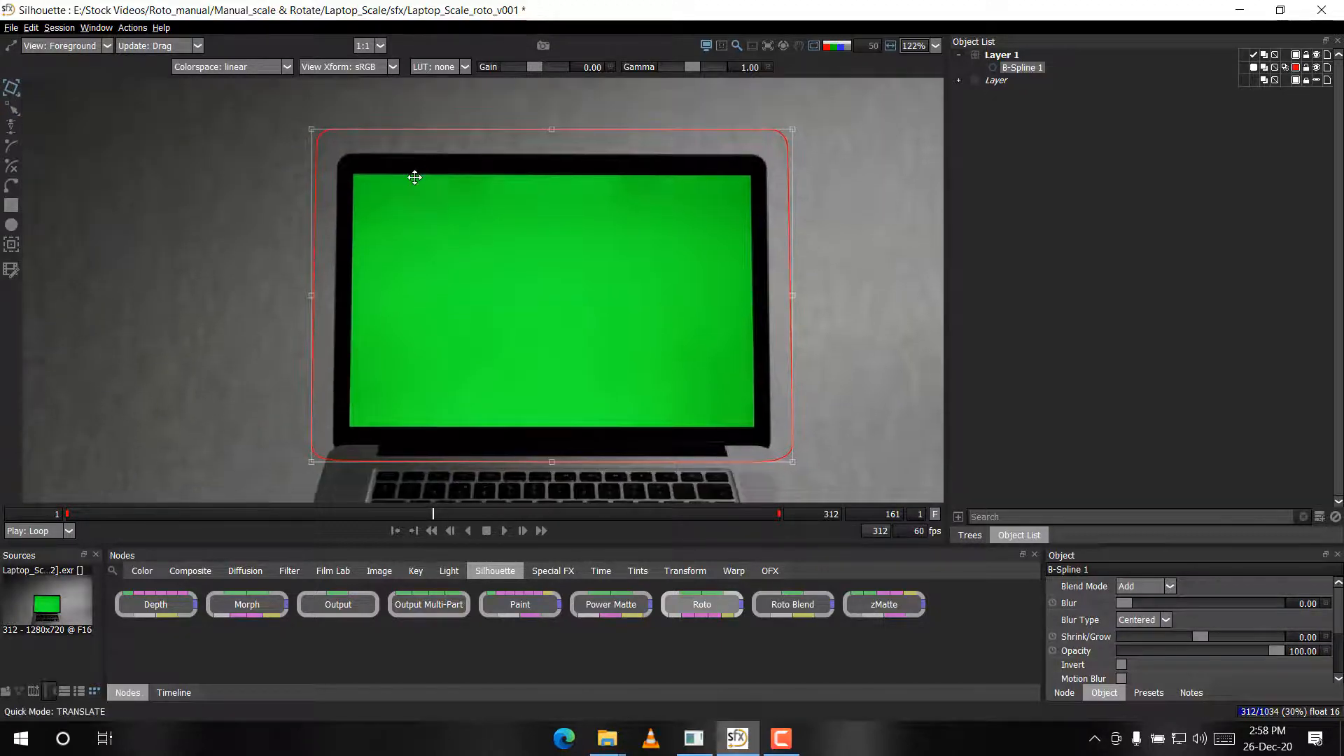
pyautogui.scroll(-3, 371, 174)
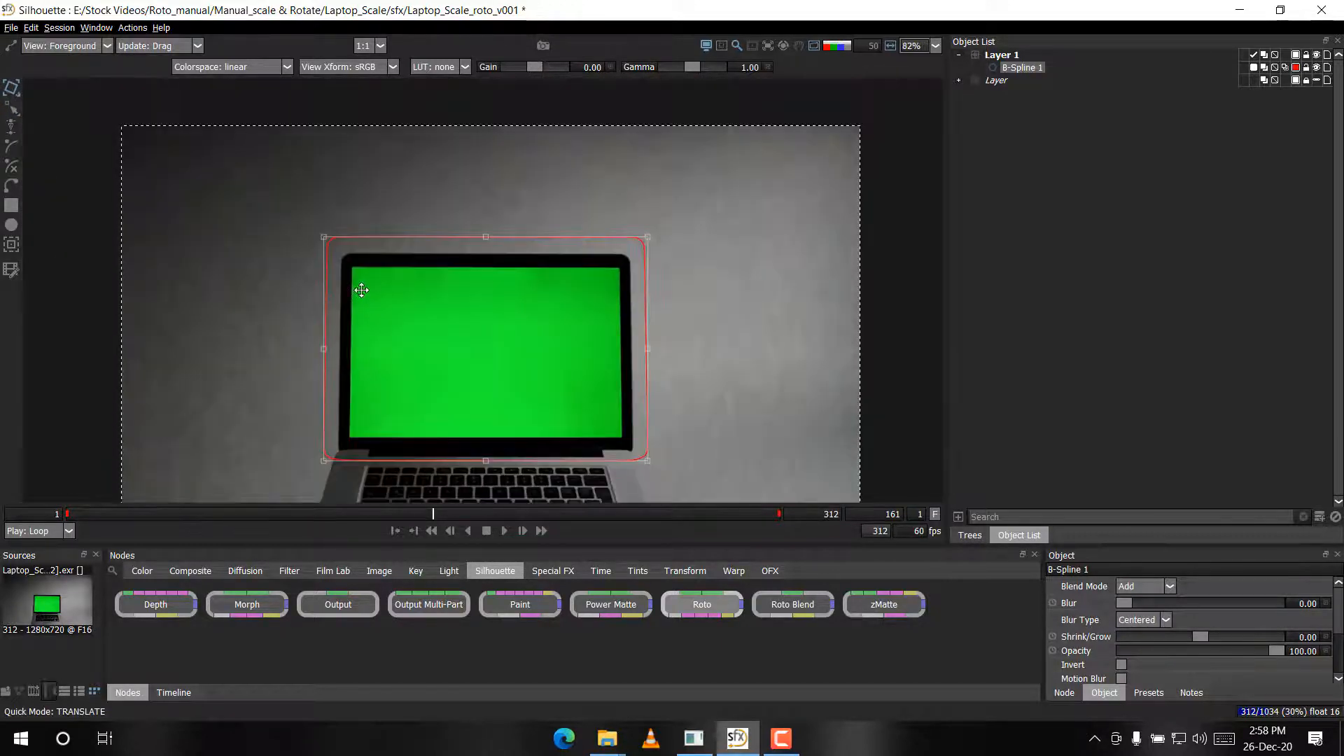
pyautogui.scroll(4, 371, 174)
pyautogui.scroll(1, 369, 294)
pyautogui.moveTo(336, 247); pyautogui.dragTo(368, 402)
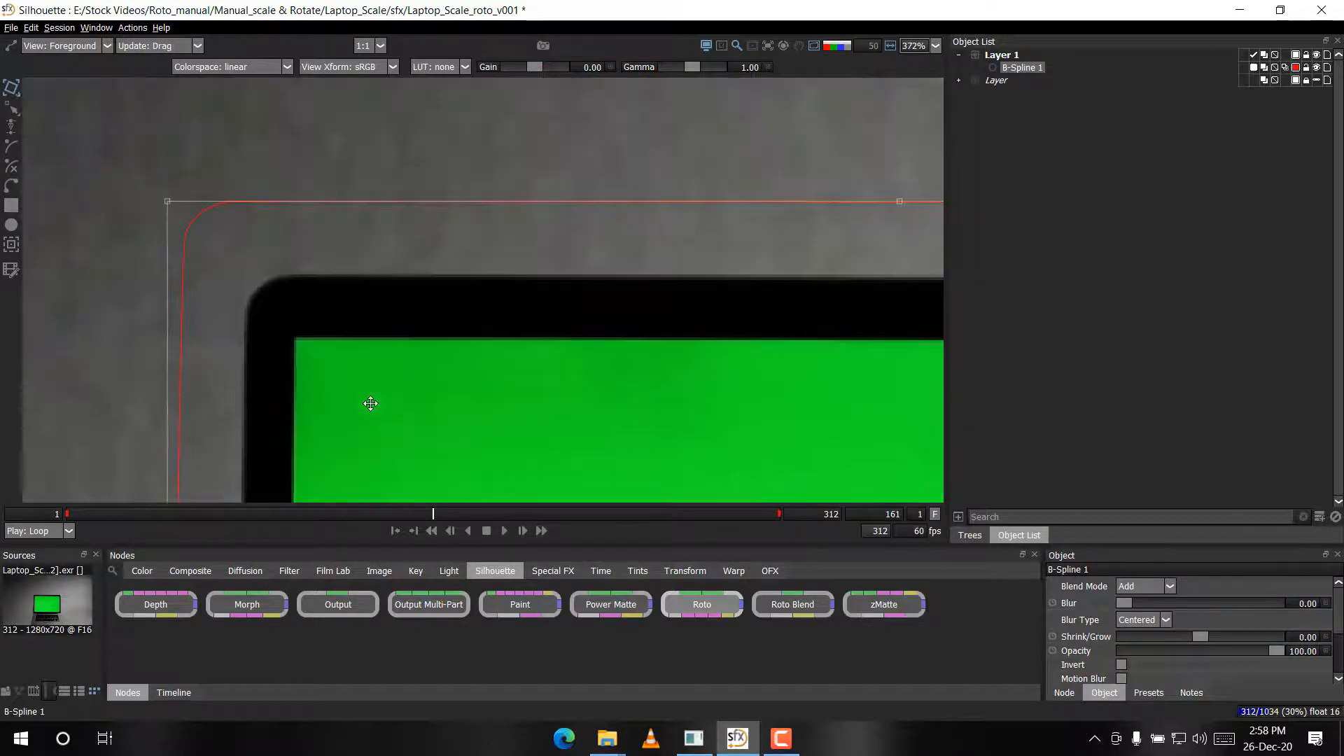
pyautogui.moveTo(311, 170); pyautogui.dragTo(402, 254)
pyautogui.scroll(2, 403, 290)
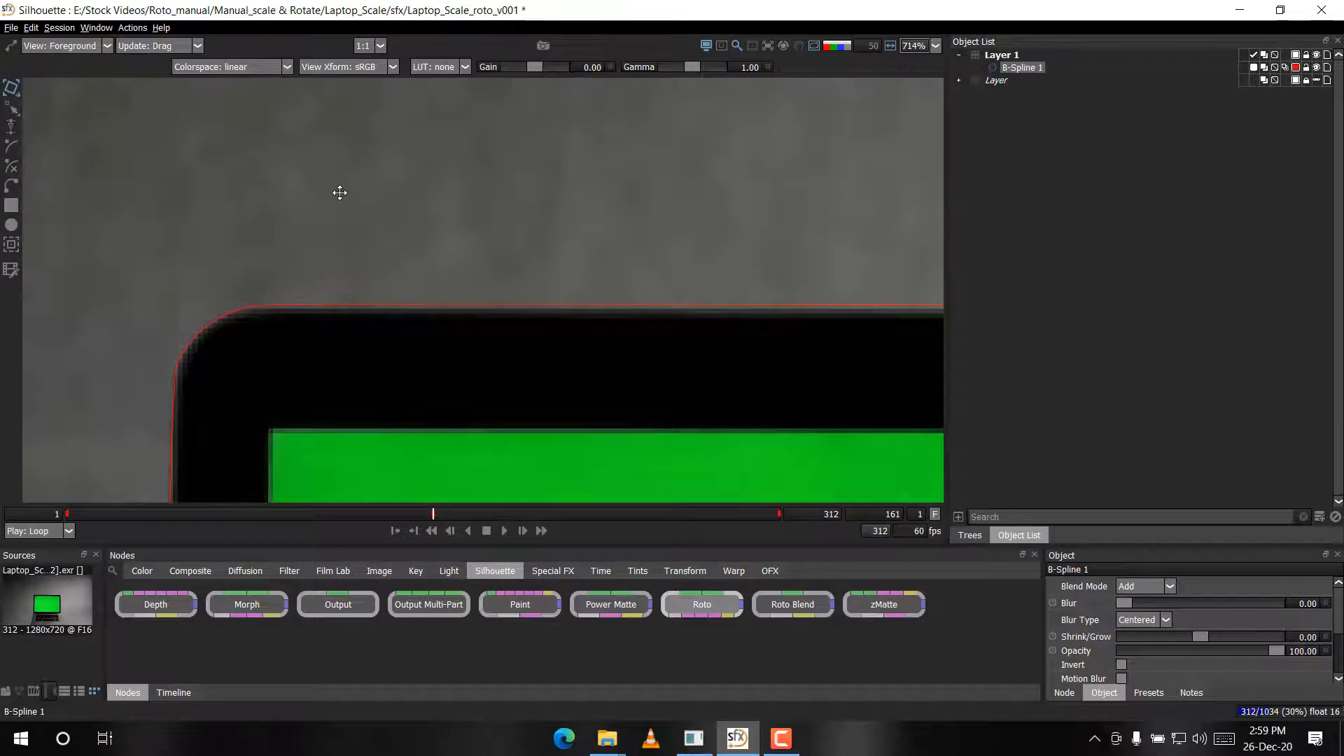
# Place the transform pivot on the lid's upper-left corner and scale the B-spline down until its lower-right corner fits on frame 161
pyautogui.scroll(4, 261, 231)
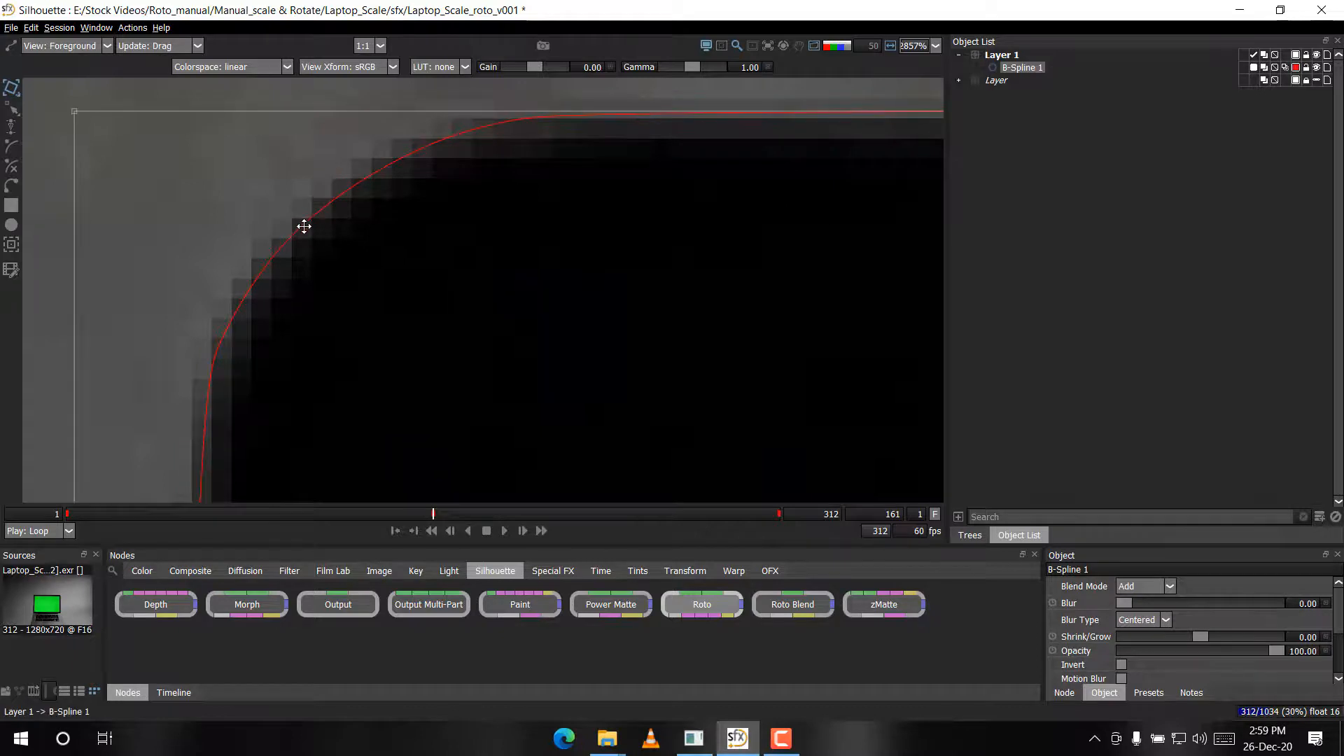
pyautogui.scroll(-10, 448, 241)
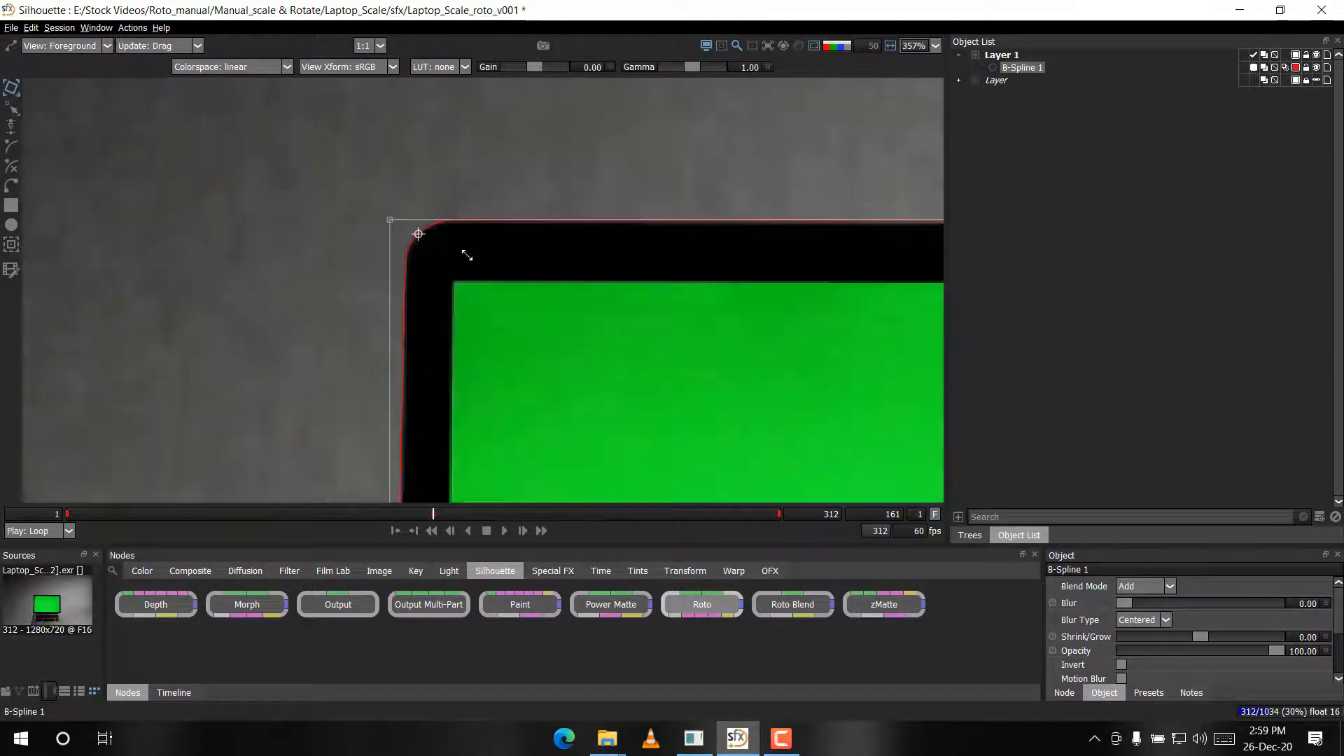
pyautogui.moveTo(590, 312); pyautogui.dragTo(330, 180)
pyautogui.scroll(3, 498, 327)
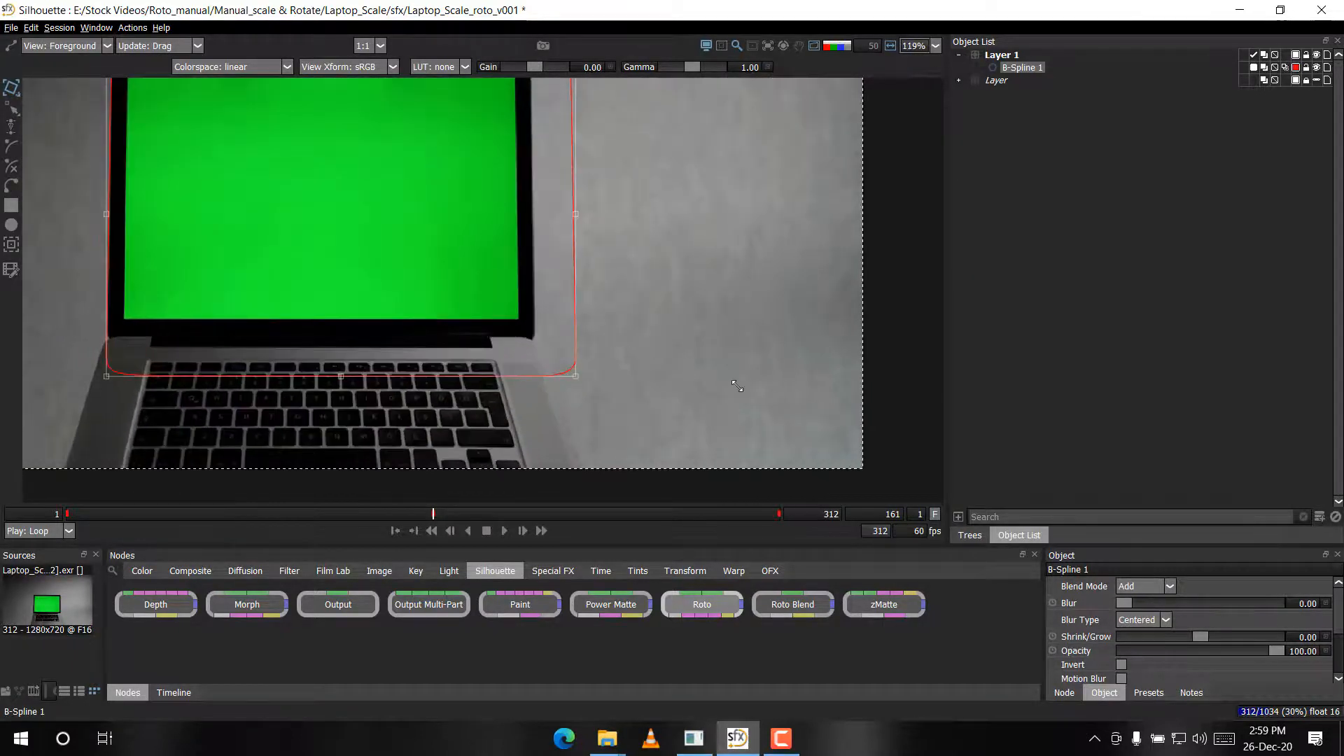
pyautogui.moveTo(737, 386); pyautogui.dragTo(706, 347)
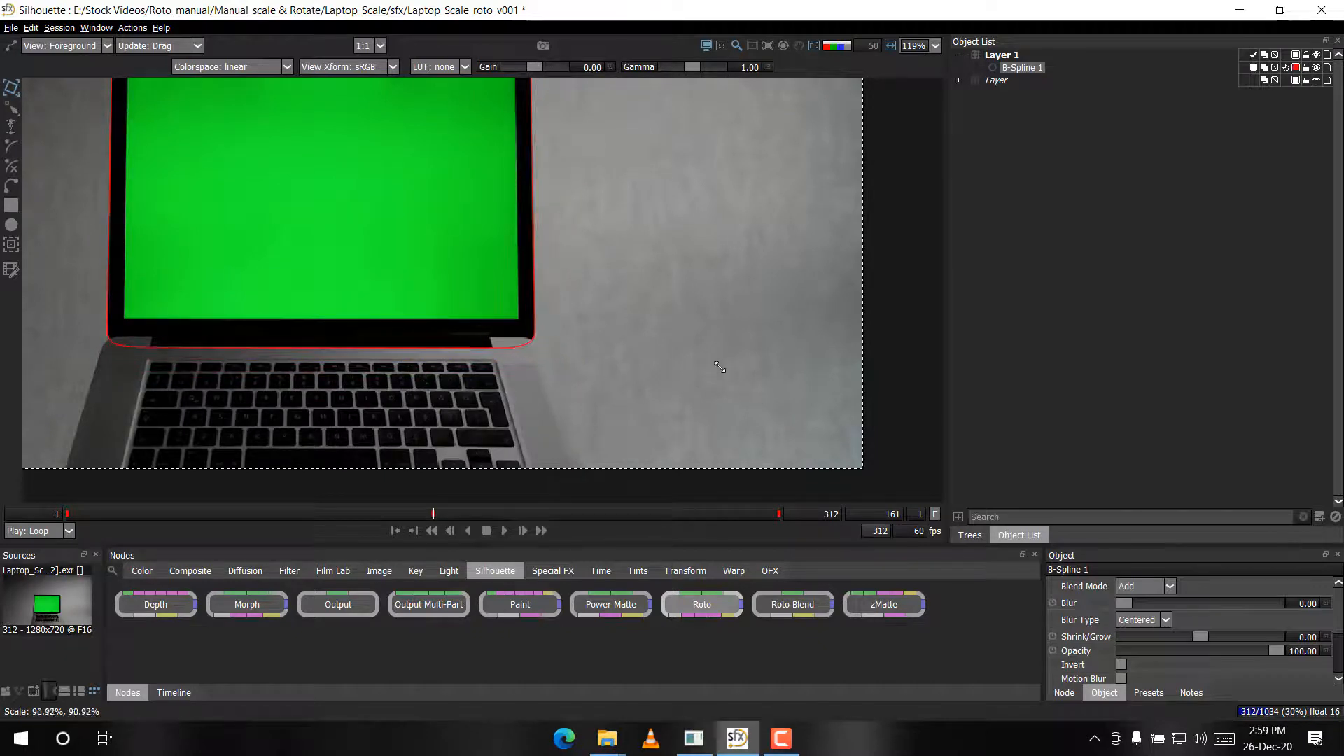
pyautogui.scroll(12, 606, 343)
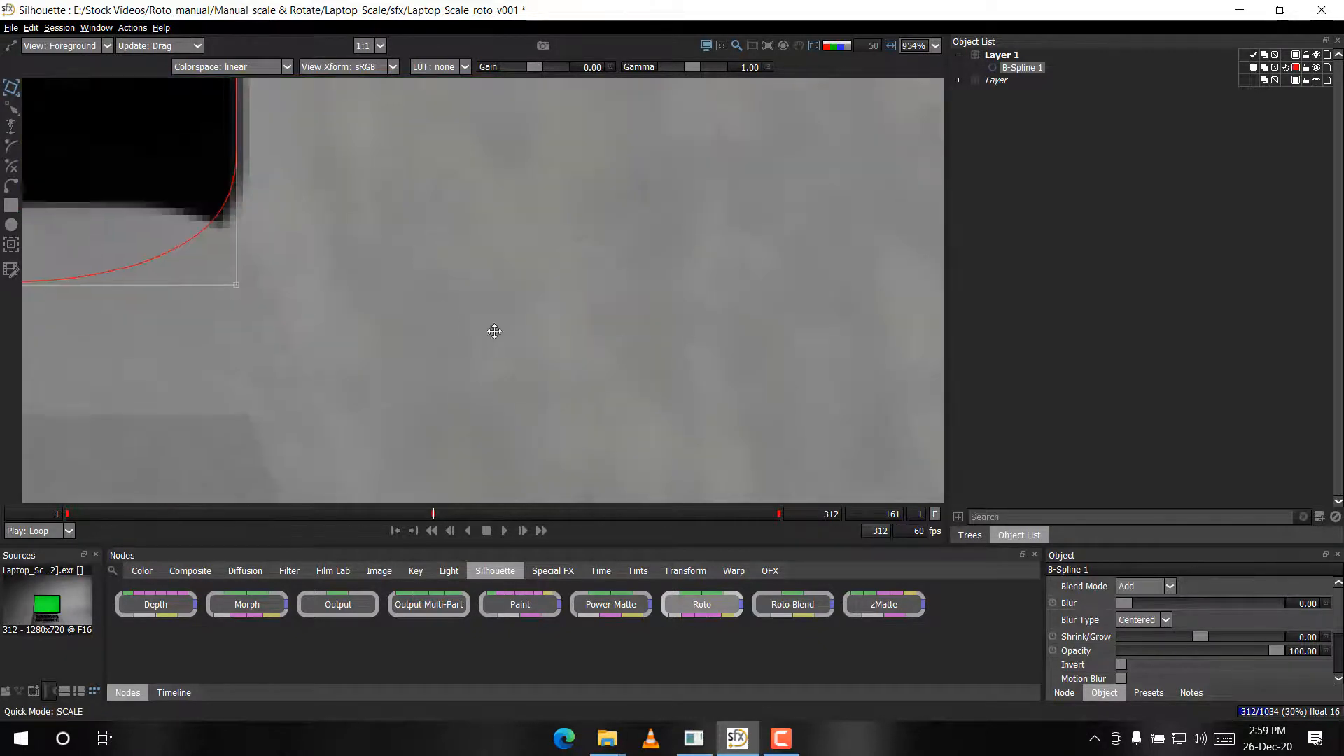
pyautogui.moveTo(453, 286); pyautogui.dragTo(452, 258)
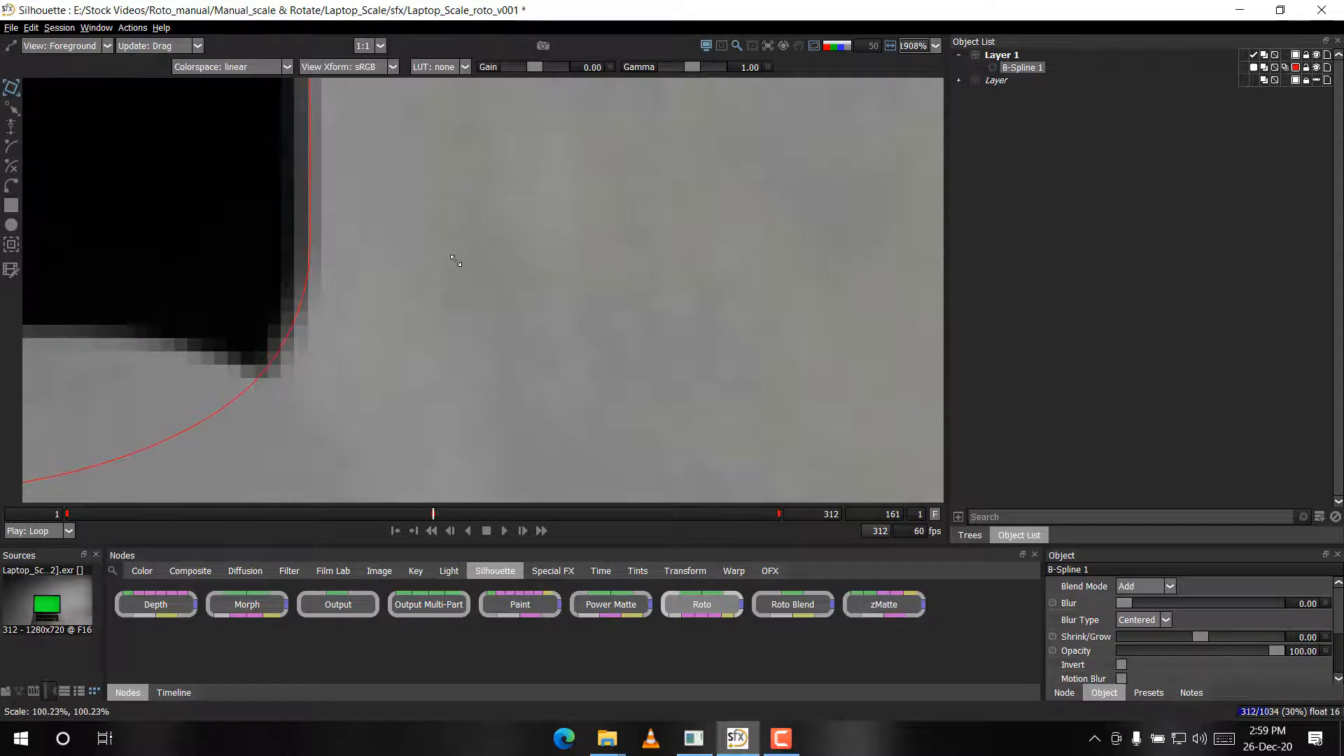
# Adjust the B-spline points on the lid's top edge beside the upper-right corner on frame 161
pyautogui.scroll(-12, 453, 245)
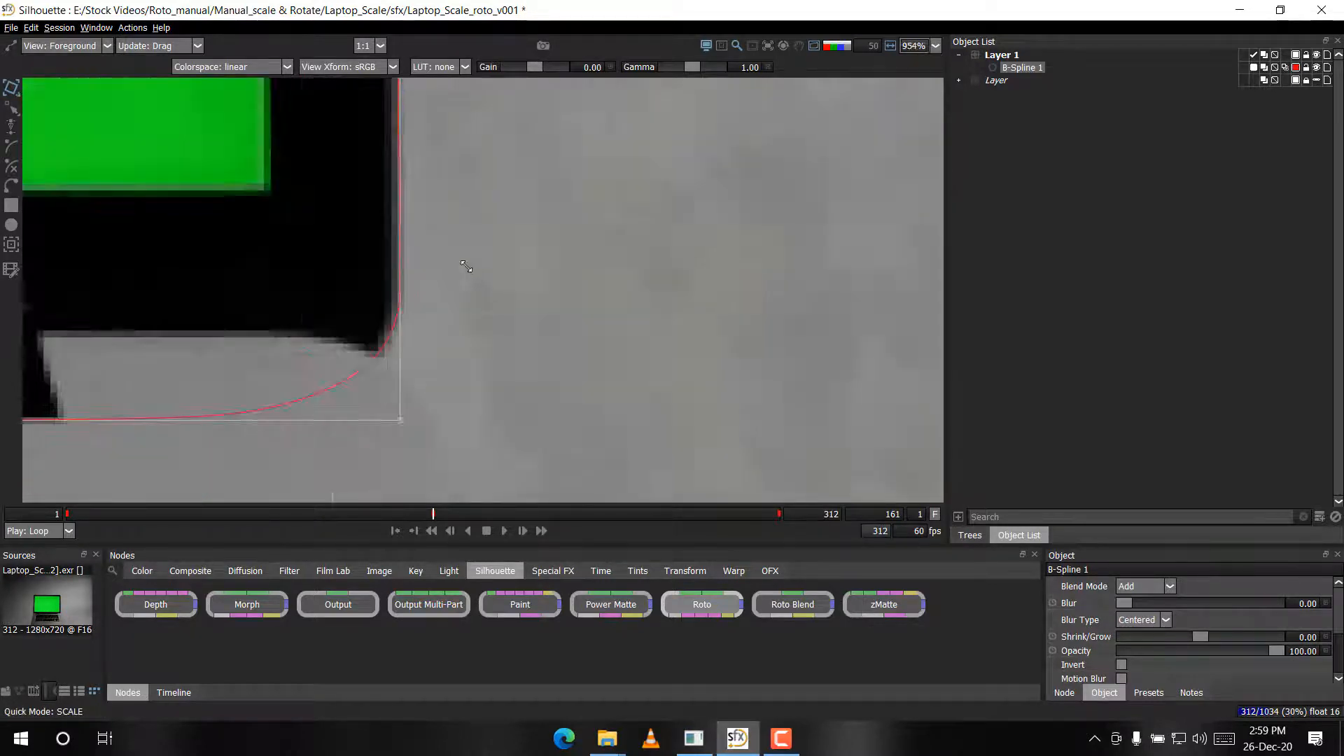
pyautogui.scroll(5, 483, 228)
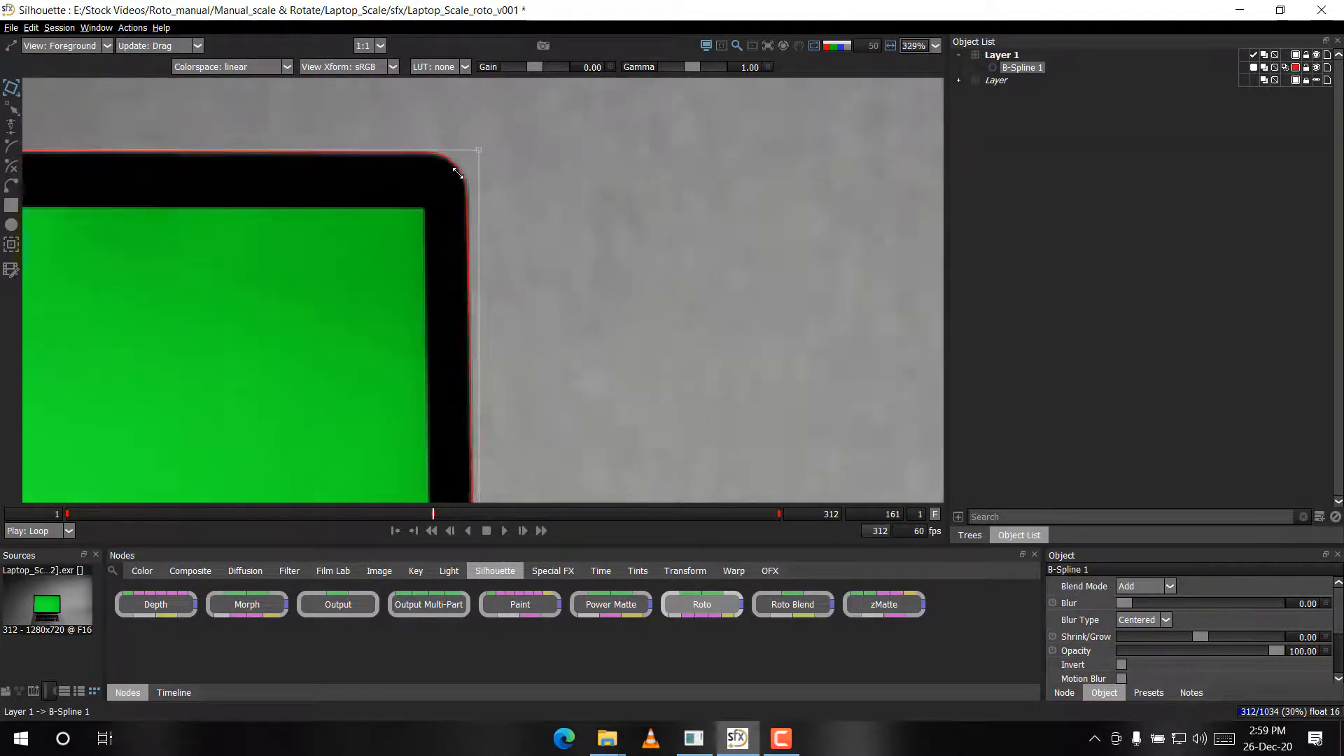
pyautogui.scroll(2, 459, 221)
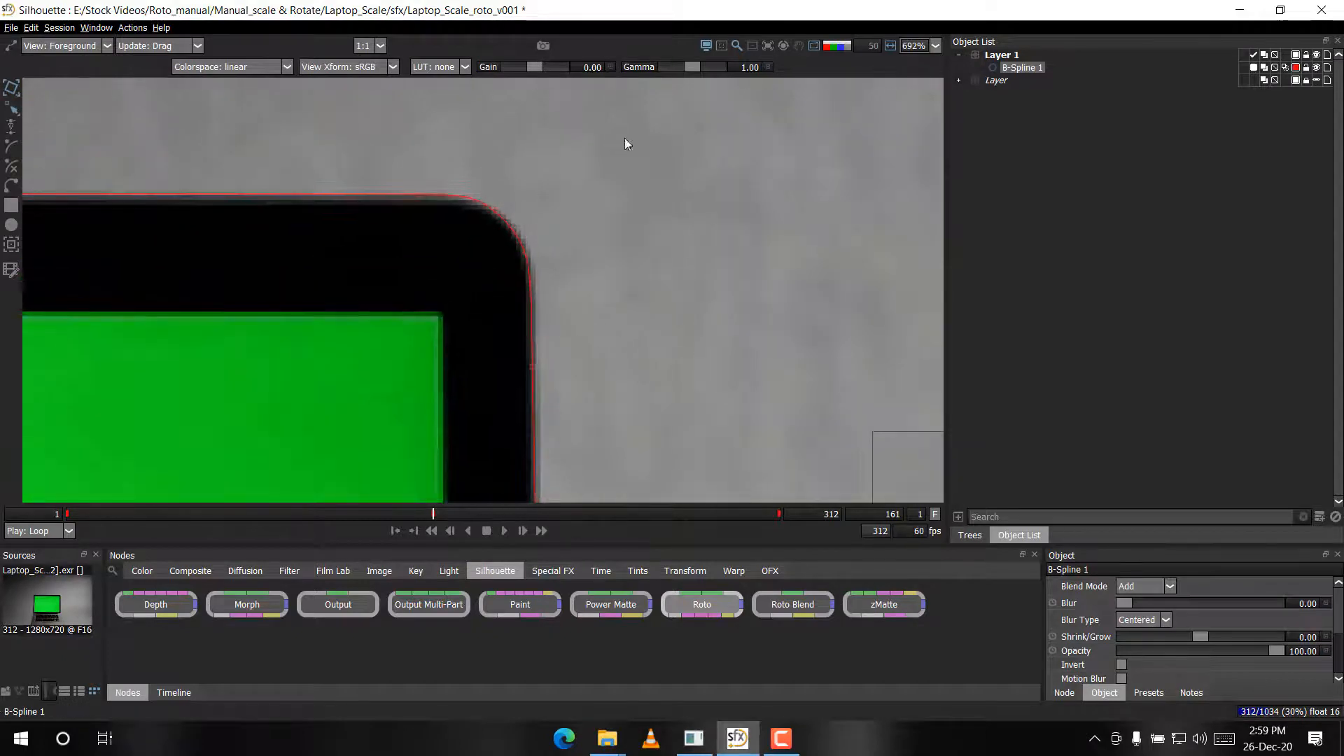
pyautogui.moveTo(359, 198); pyautogui.dragTo(357, 203)
pyautogui.moveTo(541, 257); pyautogui.dragTo(891, 42)
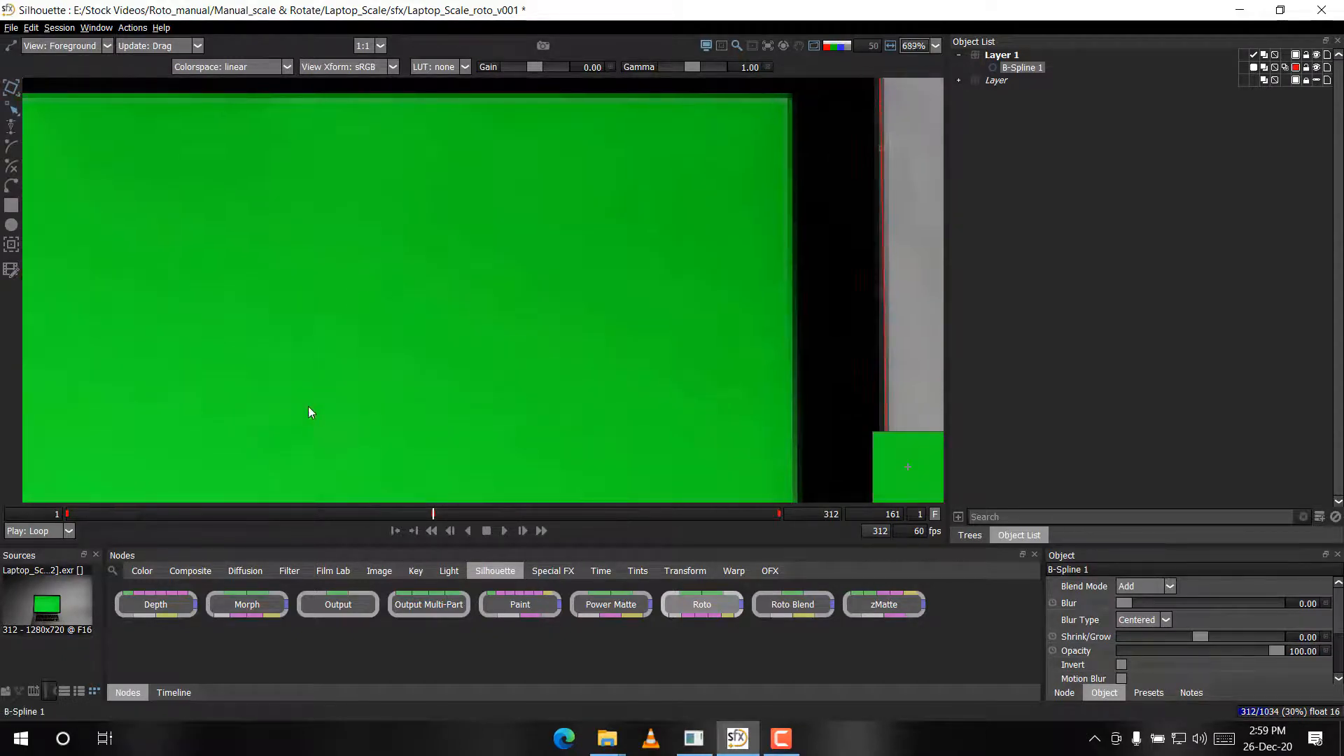
# Examine the B-spline's fit along the lid's right edge and around the lower corners on frame 161
pyautogui.scroll(-2, 308, 406)
pyautogui.moveTo(437, 349); pyautogui.dragTo(840, 49)
pyautogui.scroll(-3, 497, 445)
pyautogui.moveTo(497, 445); pyautogui.dragTo(532, 74)
pyautogui.scroll(4, 322, 162)
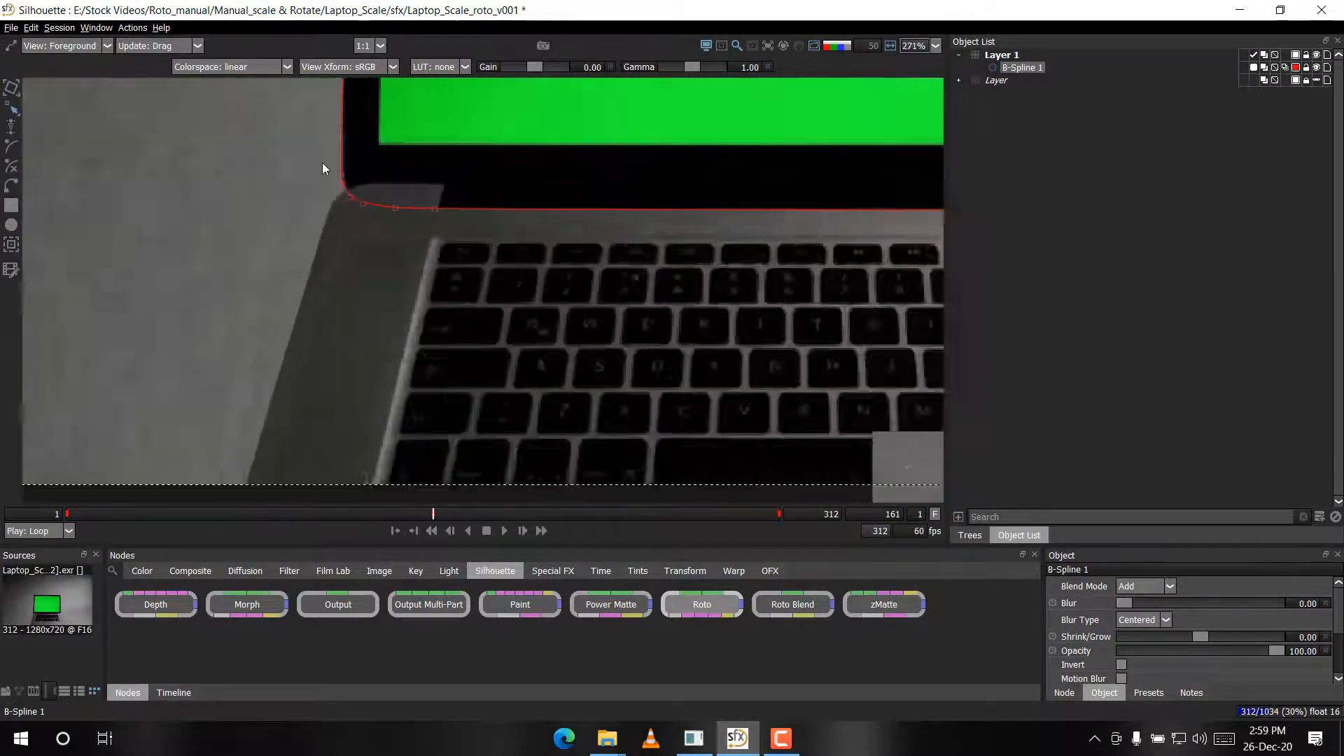
pyautogui.moveTo(399, 154); pyautogui.dragTo(441, 94)
pyautogui.scroll(-4, 441, 94)
pyautogui.moveTo(414, 351); pyautogui.dragTo(448, 362)
pyautogui.scroll(-6, 462, 357)
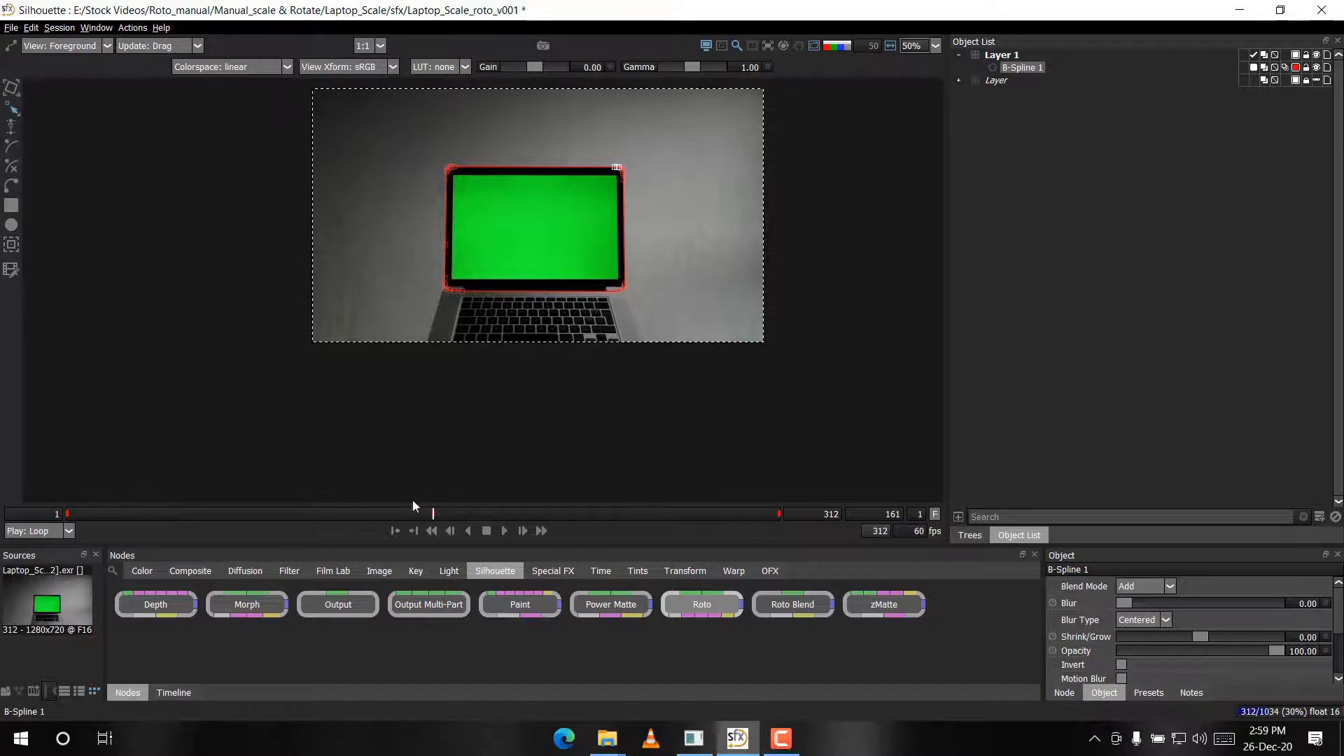
# Go to frame 75 and examine how the B-spline fits the lid's right edge, top edge and upper corners
pyautogui.moveTo(448, 458); pyautogui.dragTo(499, 433)
pyautogui.moveTo(695, 271); pyautogui.dragTo(84, 284)
pyautogui.scroll(8, 709, 214)
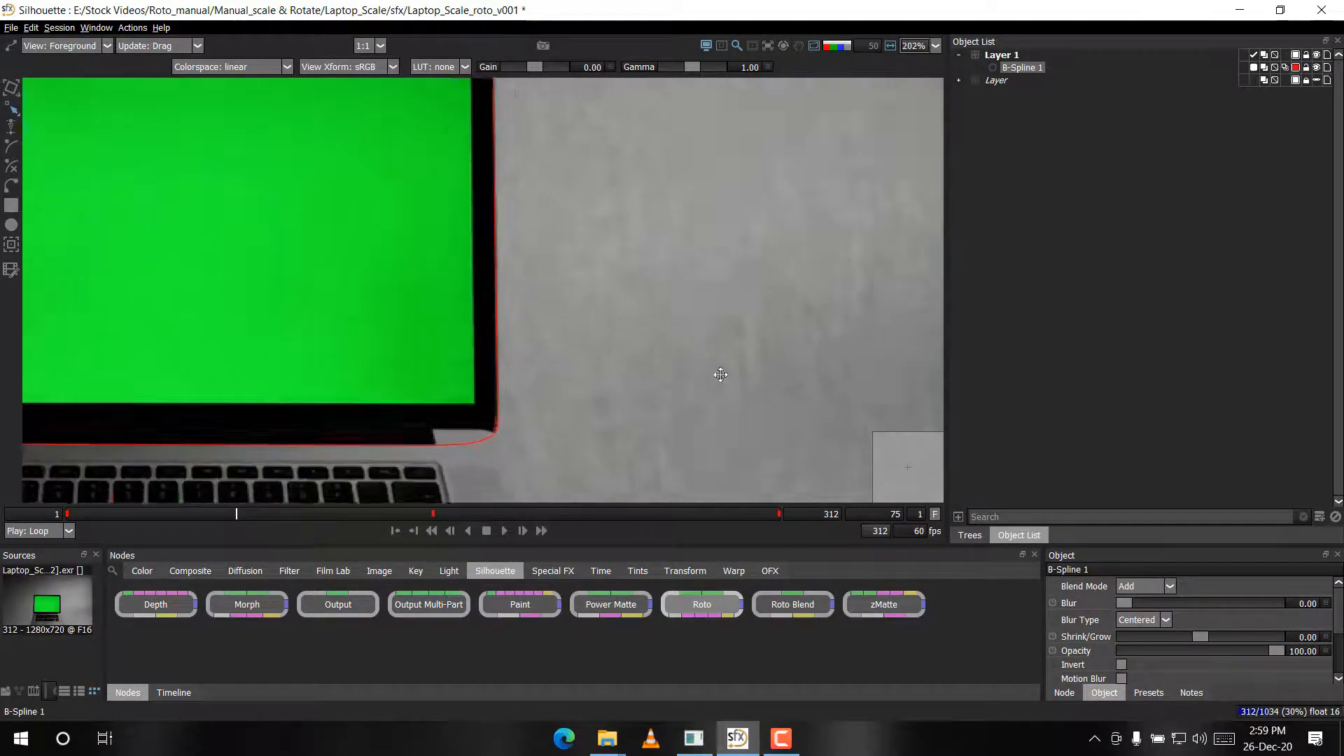
pyautogui.moveTo(720, 371); pyautogui.dragTo(996, 591)
pyautogui.scroll(5, 165, 280)
pyautogui.scroll(-6, 307, 278)
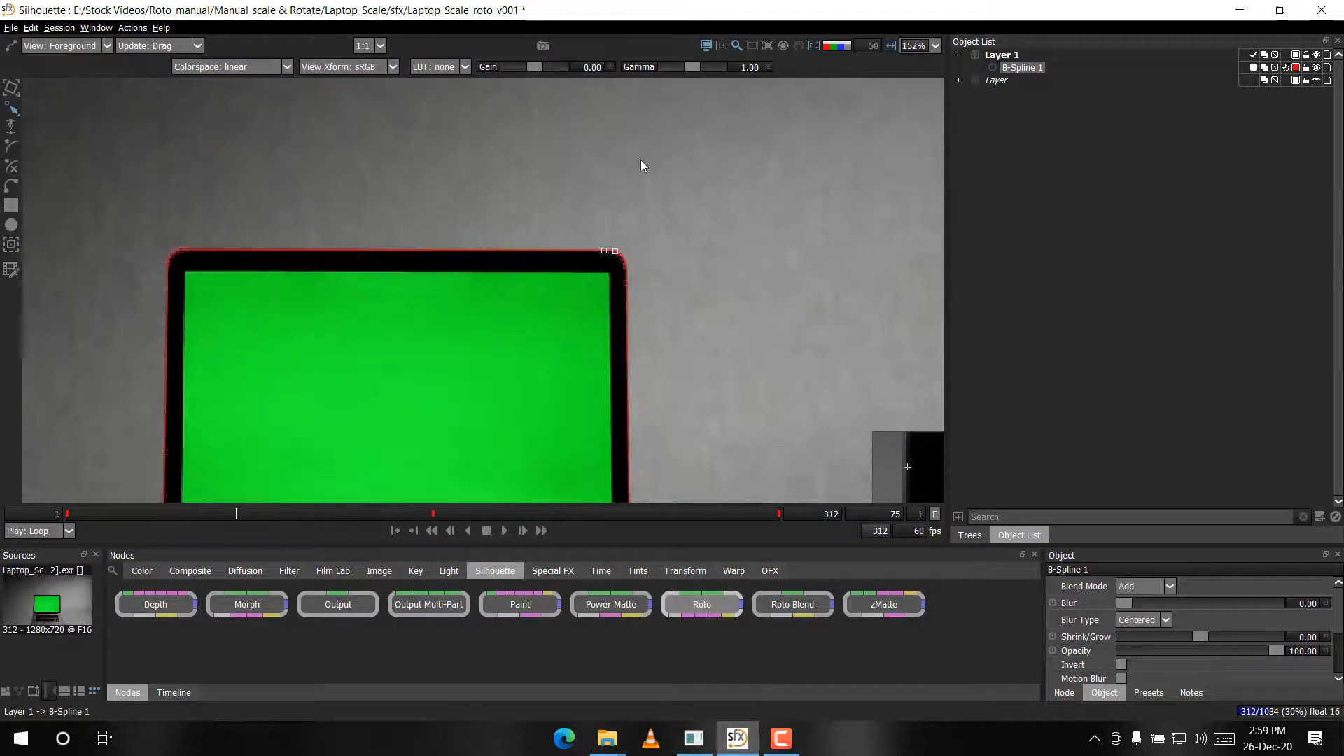
pyautogui.scroll(5, 641, 160)
pyautogui.moveTo(830, 157); pyautogui.dragTo(245, 198)
pyautogui.scroll(-3, 627, 271)
pyautogui.moveTo(757, 273); pyautogui.dragTo(1330, 157)
pyautogui.scroll(3, 614, 143)
pyautogui.moveTo(595, 160); pyautogui.dragTo(532, 311)
# On frame 75, move the whole B-spline so its upper-left corner lines up with the lid's upper-left corner
pyautogui.scroll(6, 455, 280)
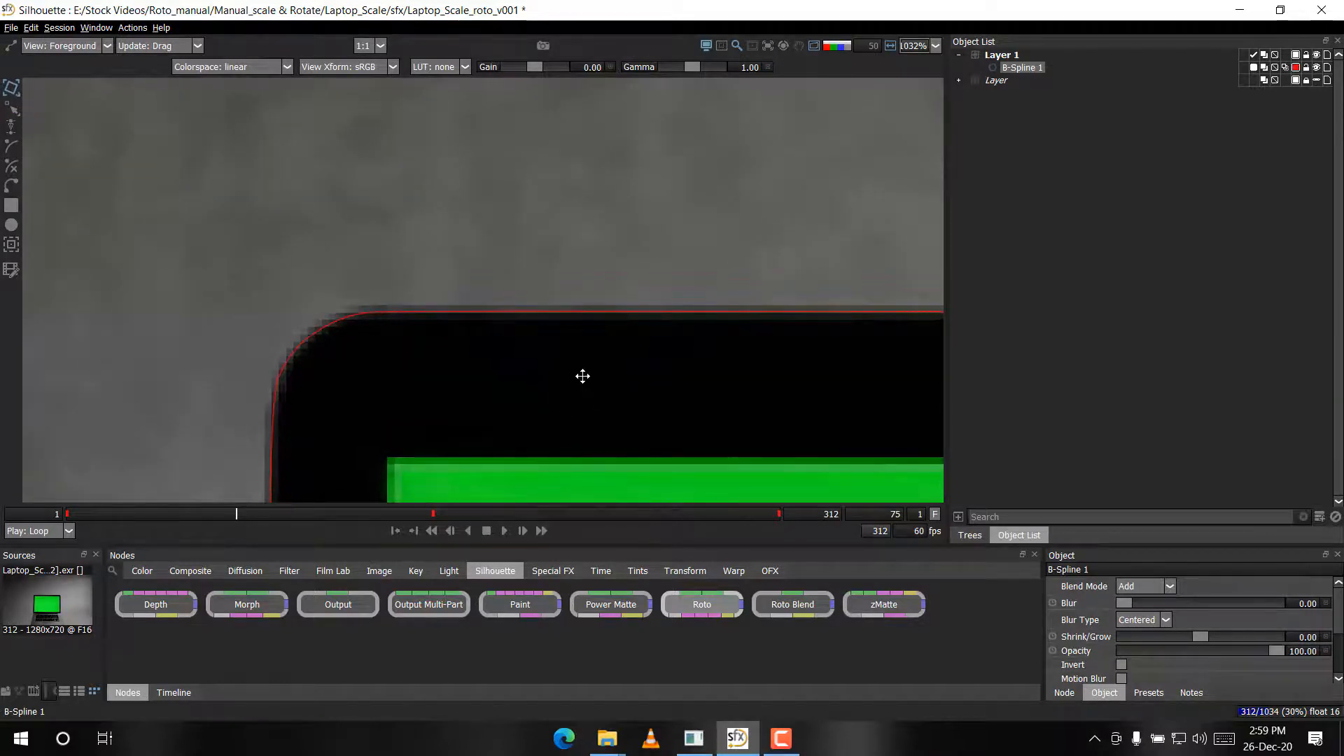
pyautogui.scroll(1, 576, 349)
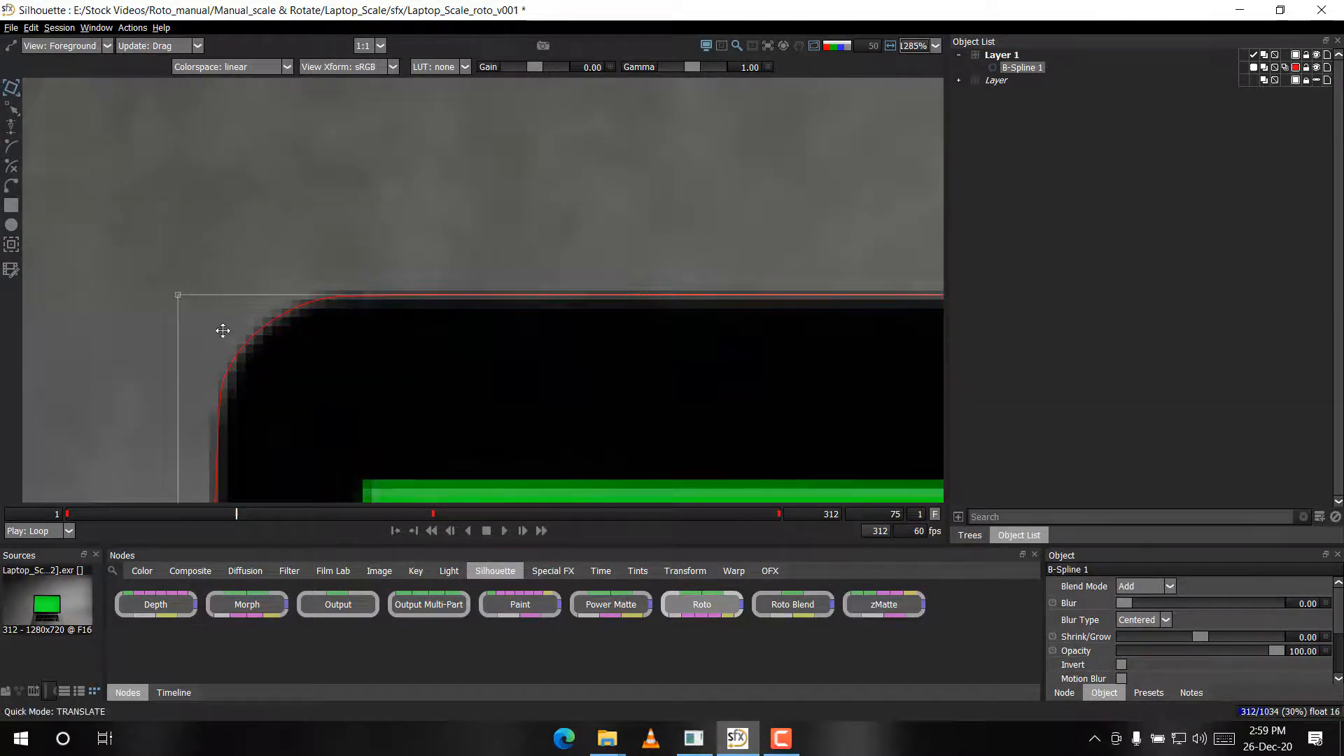
pyautogui.scroll(4, 463, 248)
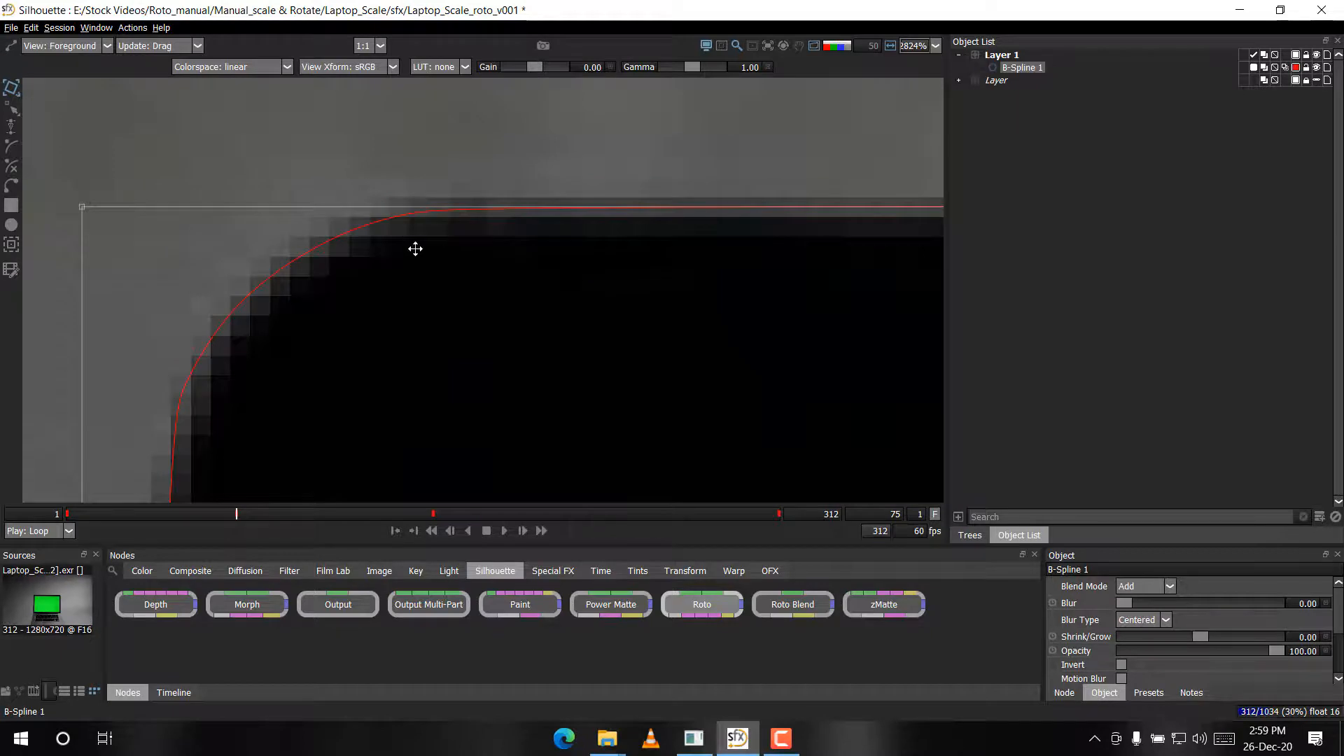
pyautogui.scroll(3, 415, 249)
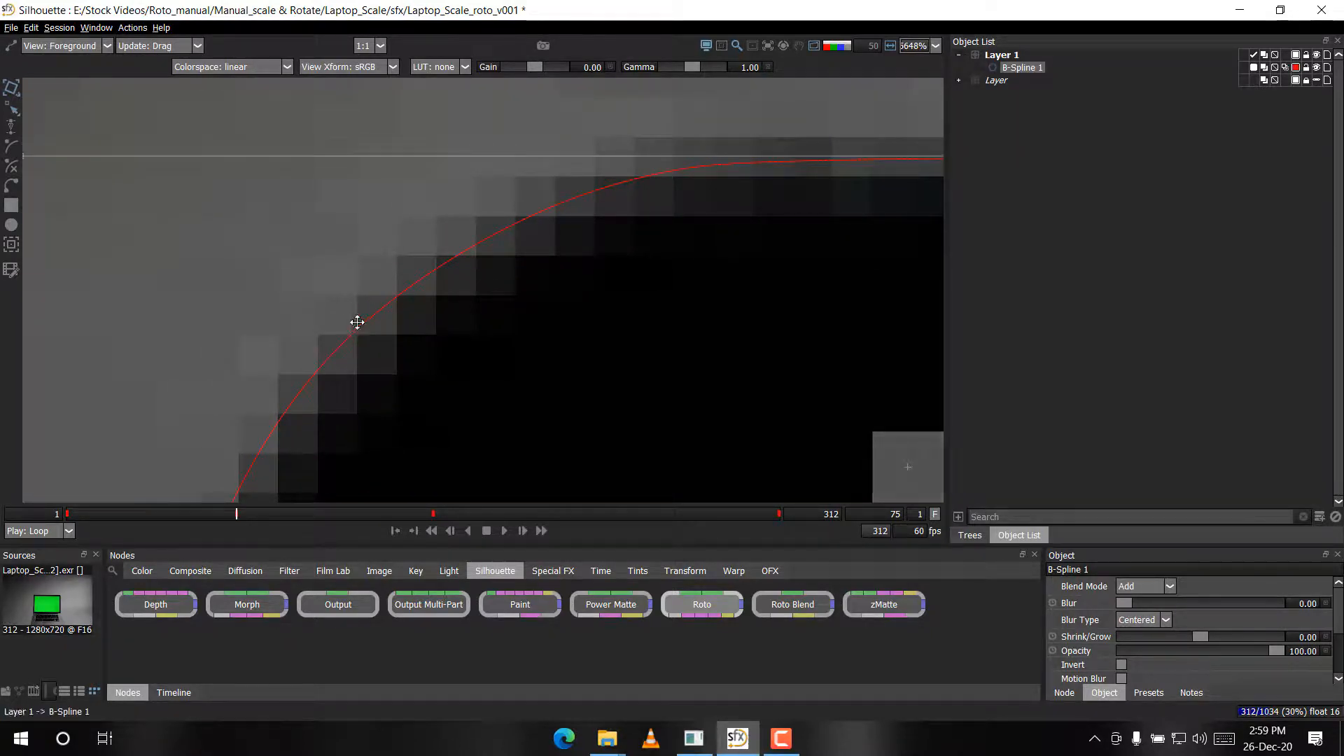
# Place the transform pivot on the lid's upper-left corner and scale the B-spline until its lower-right corner fits on frame 75
pyautogui.scroll(-15, 414, 315)
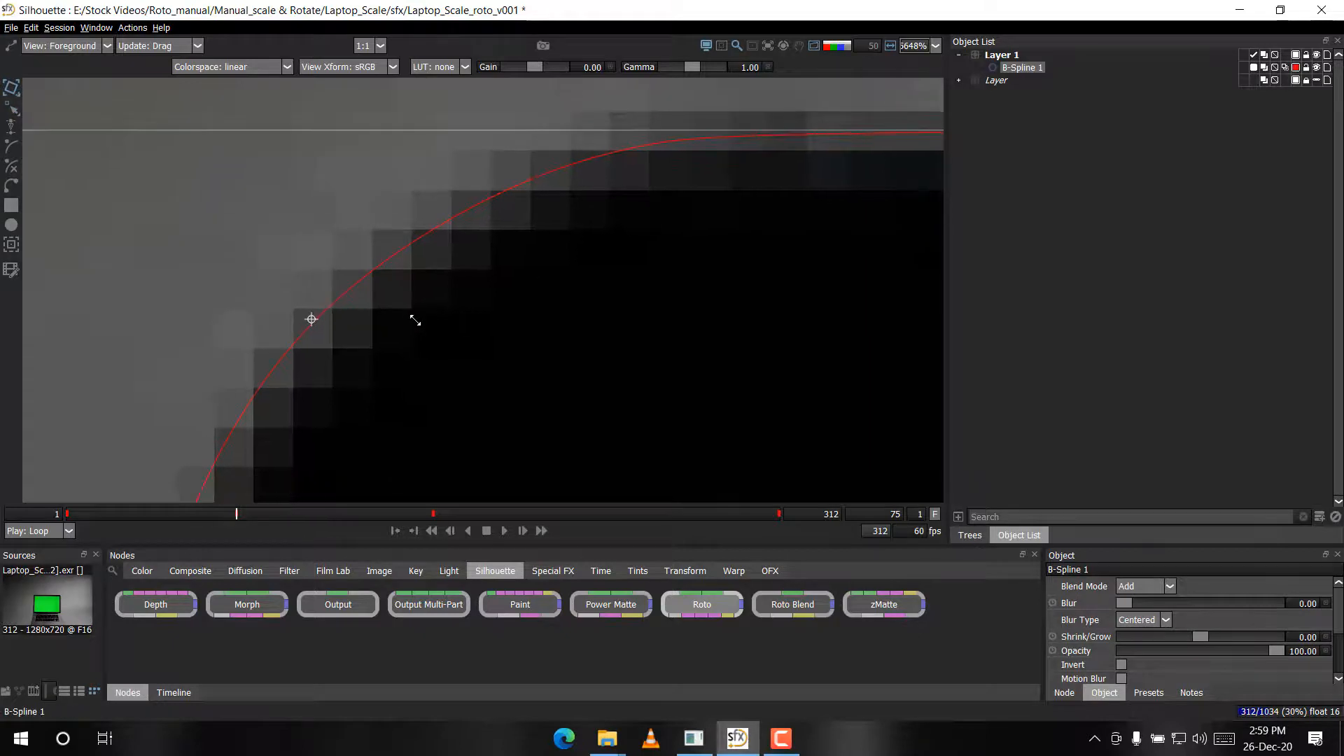
pyautogui.scroll(7, 595, 420)
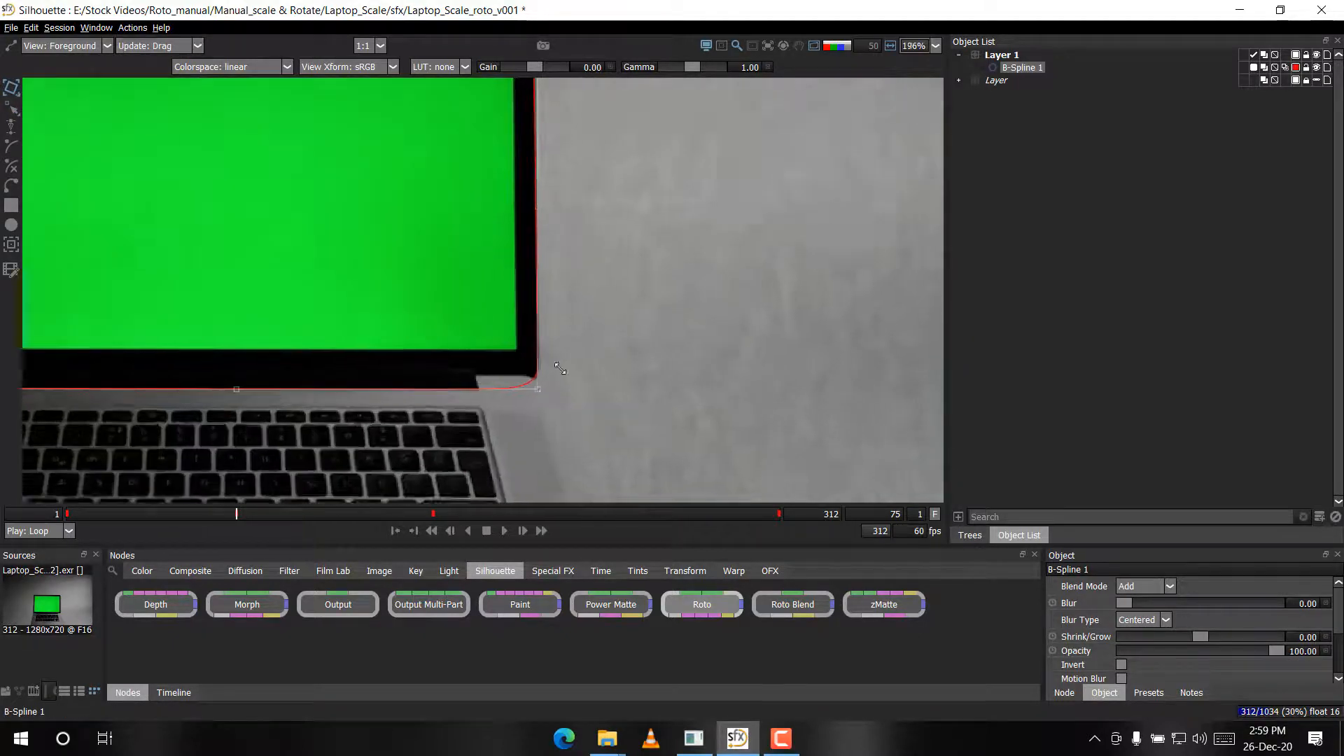
pyautogui.scroll(3, 490, 401)
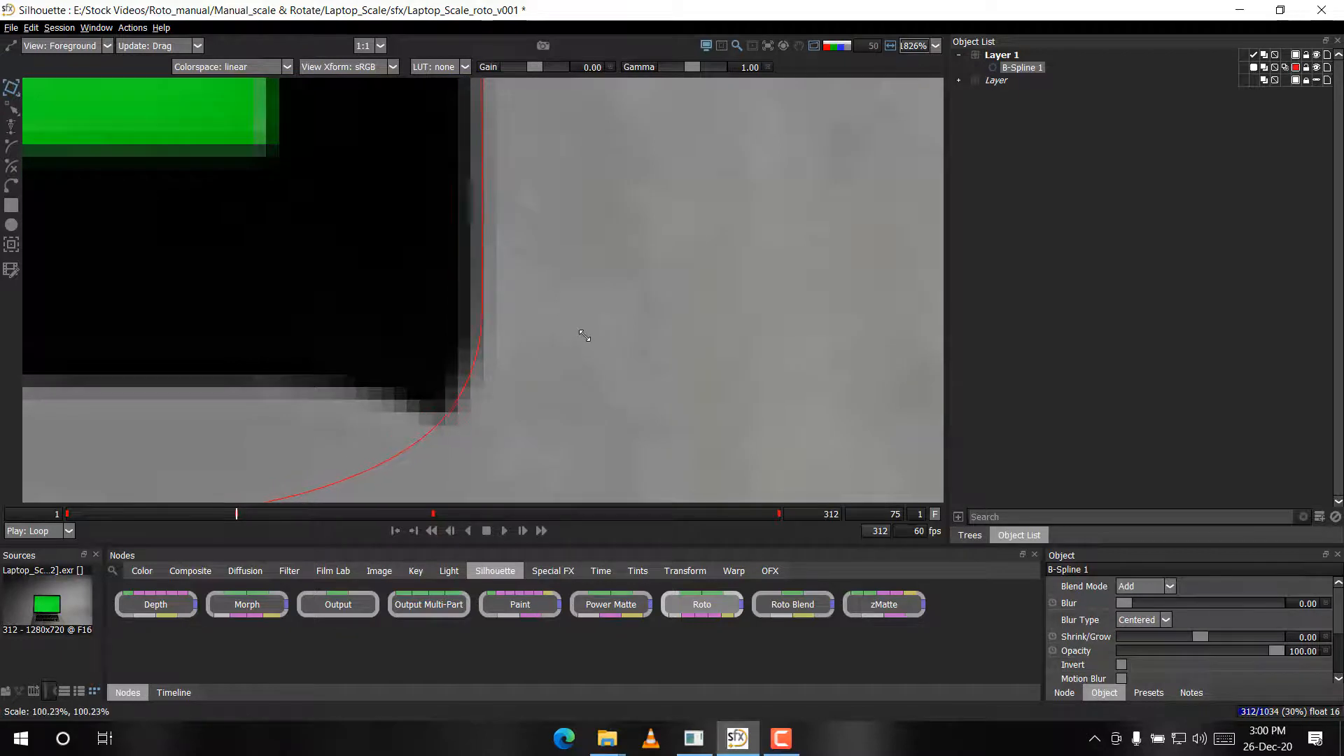
pyautogui.scroll(-4, 588, 339)
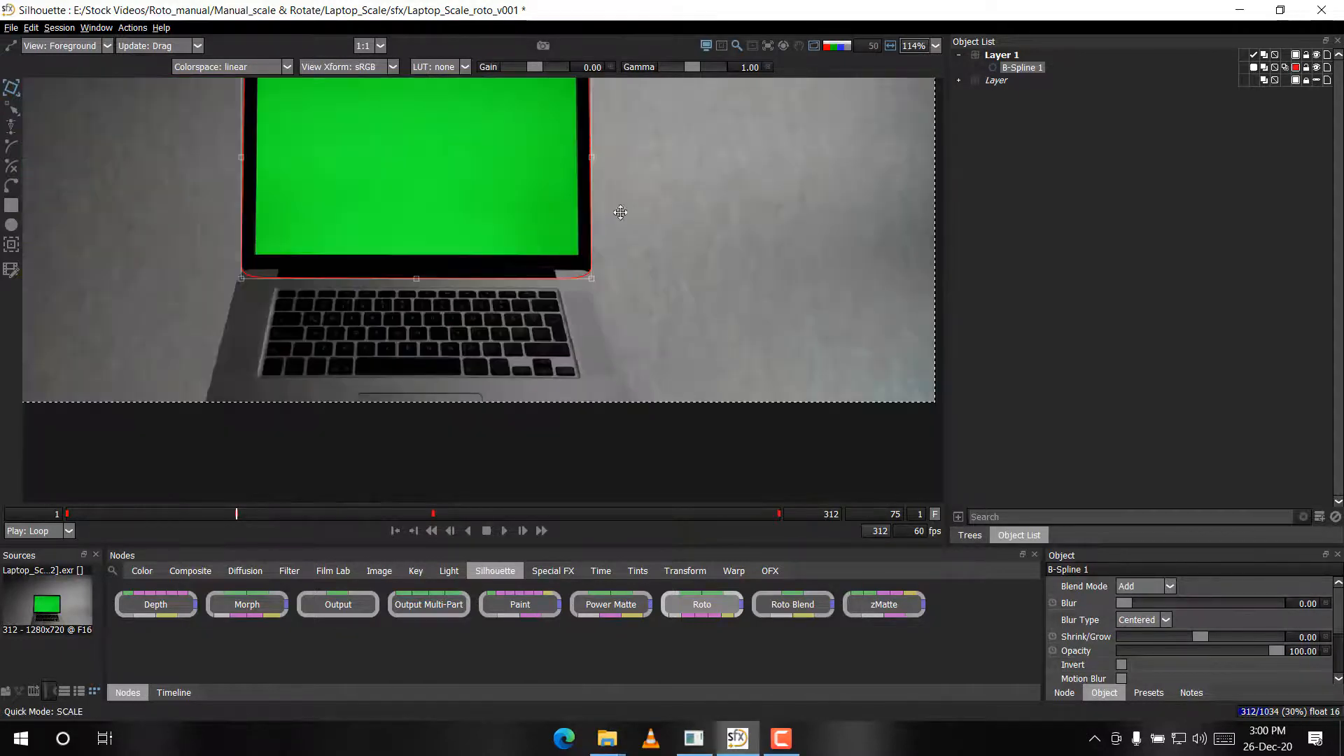
# Examine the B-spline's fit at the lid's upper-right and lower-left corners on frame 75
pyautogui.moveTo(621, 216); pyautogui.dragTo(551, 475)
pyautogui.scroll(2, 507, 222)
pyautogui.moveTo(534, 384); pyautogui.dragTo(549, 519)
pyautogui.scroll(3, 531, 259)
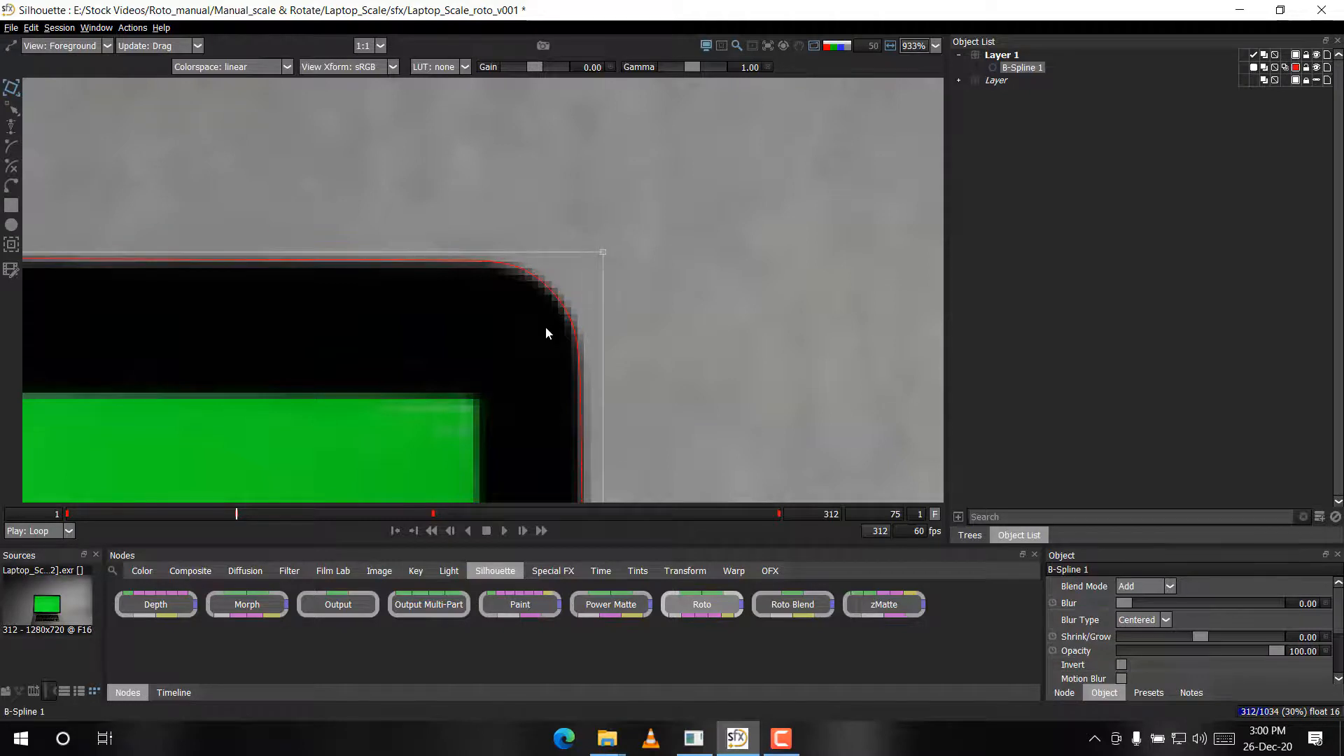
pyautogui.scroll(-5, 545, 326)
pyautogui.scroll(2, 454, 233)
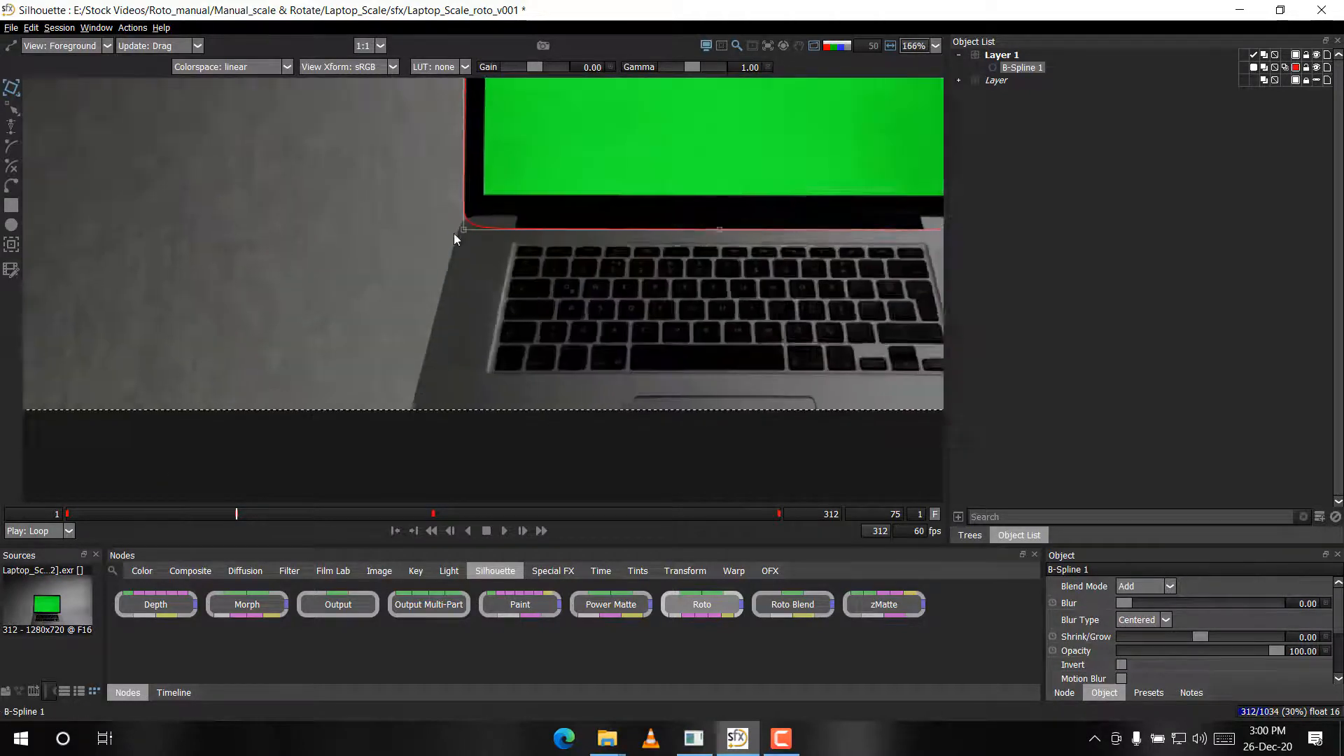
pyautogui.scroll(3, 454, 233)
pyautogui.scroll(-5, 503, 203)
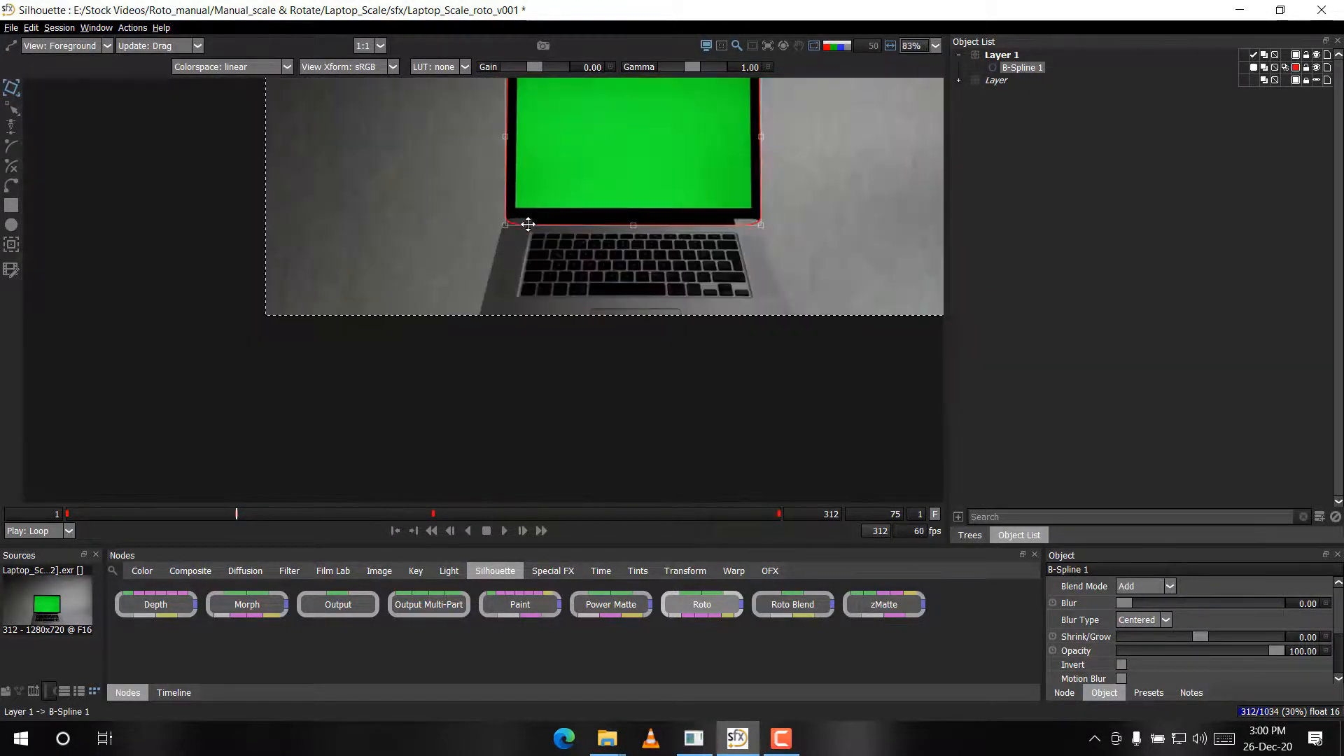
pyautogui.moveTo(528, 224); pyautogui.dragTo(452, 297)
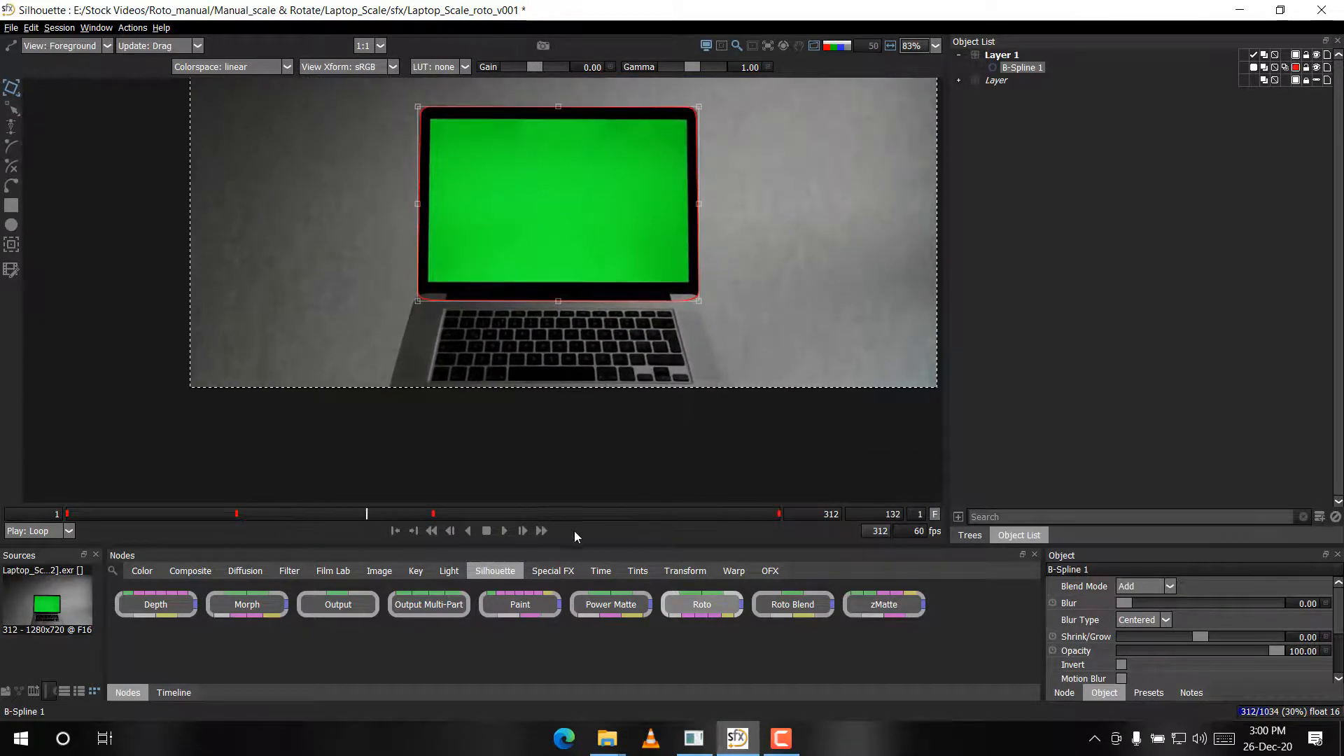
# Go to frame 236 and move the whole B-spline so its upper-left corner lines up with the lid's upper-left corner
pyautogui.click(606, 513)
pyautogui.scroll(2, 619, 275)
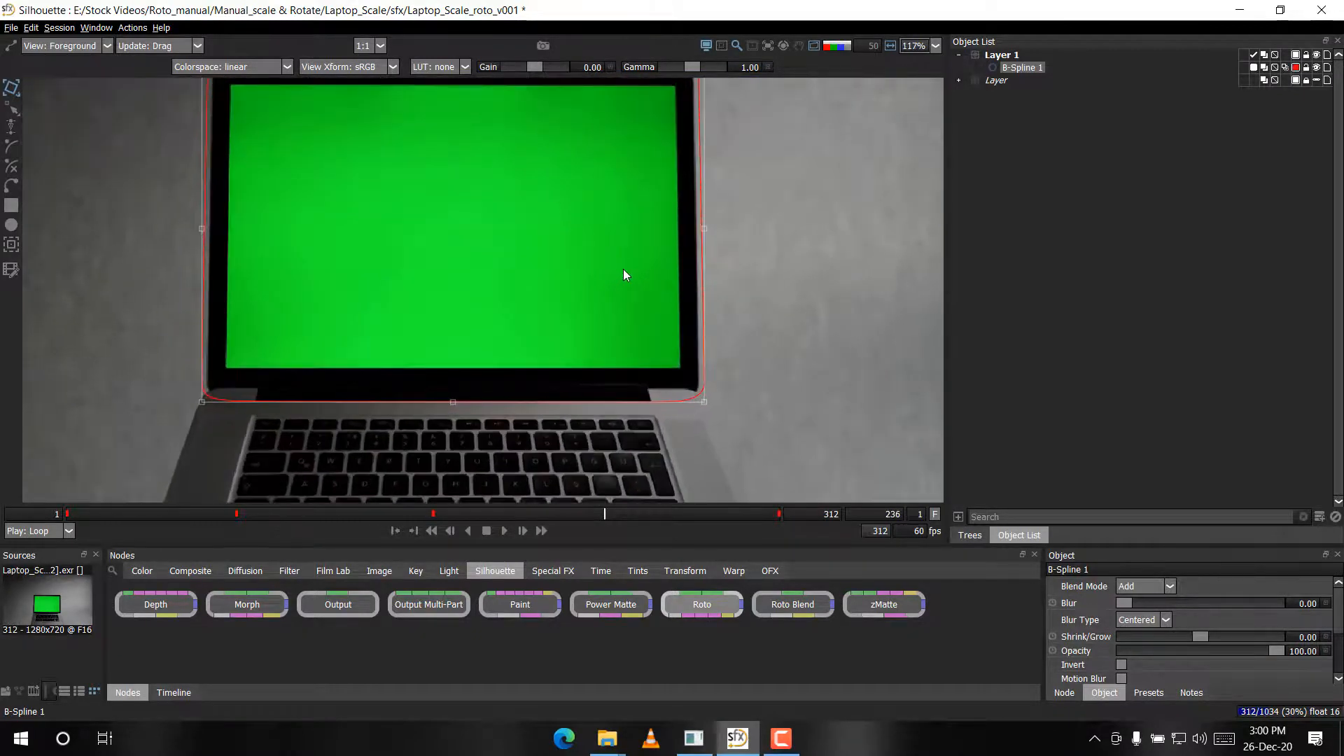
pyautogui.scroll(5, 316, 206)
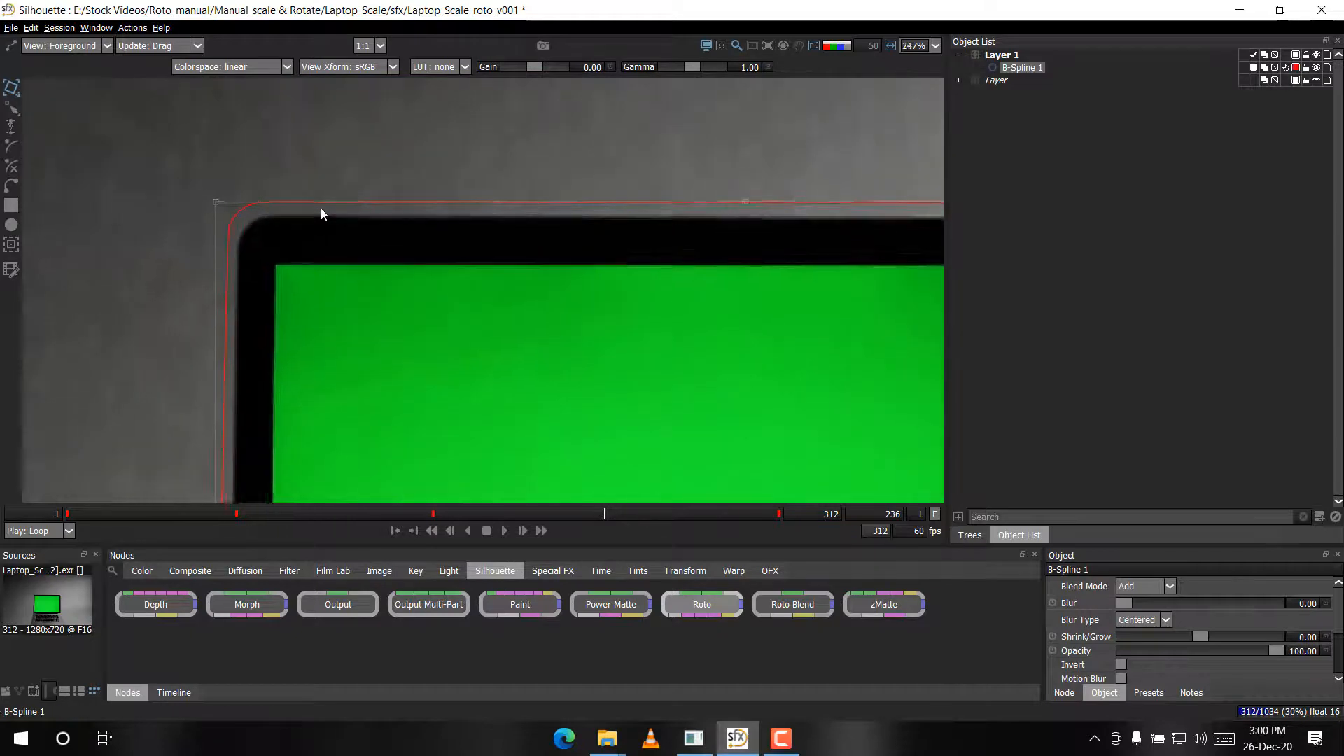
pyautogui.press('t')
pyautogui.scroll(3, 261, 180)
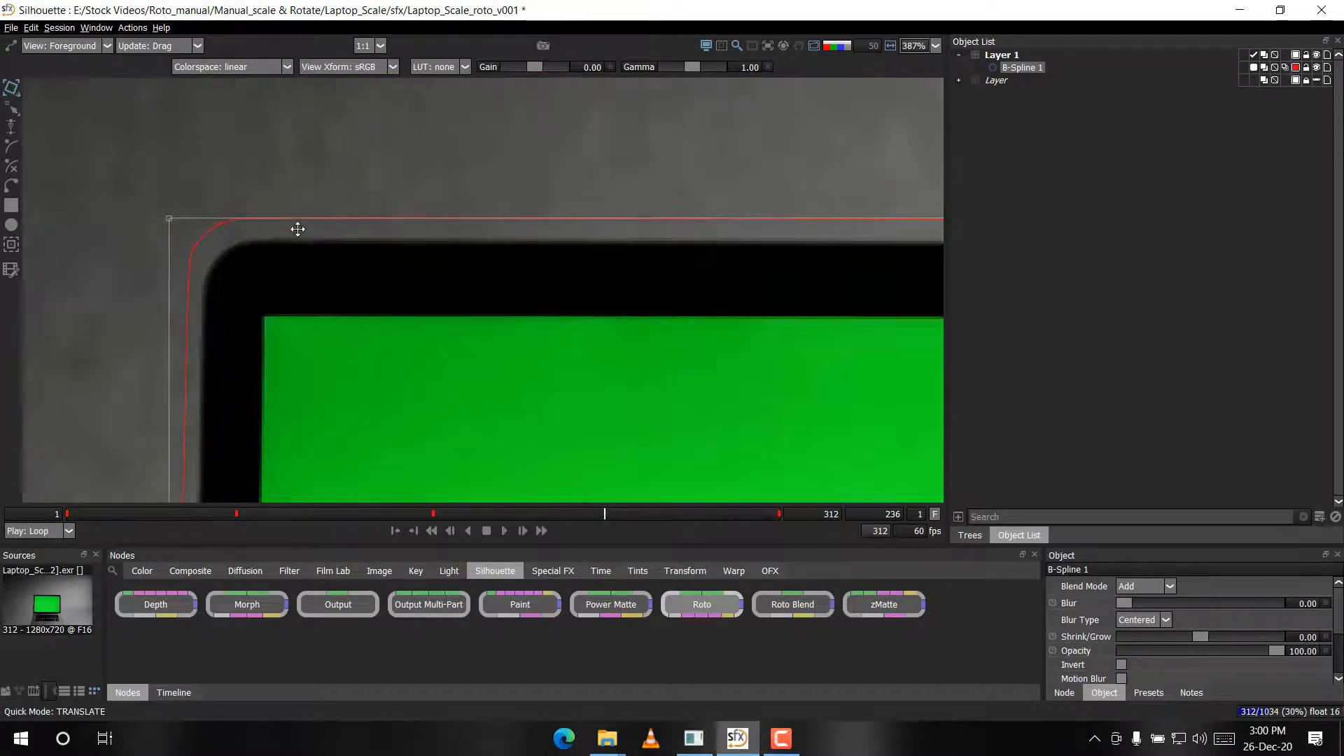
pyautogui.scroll(2, 363, 255)
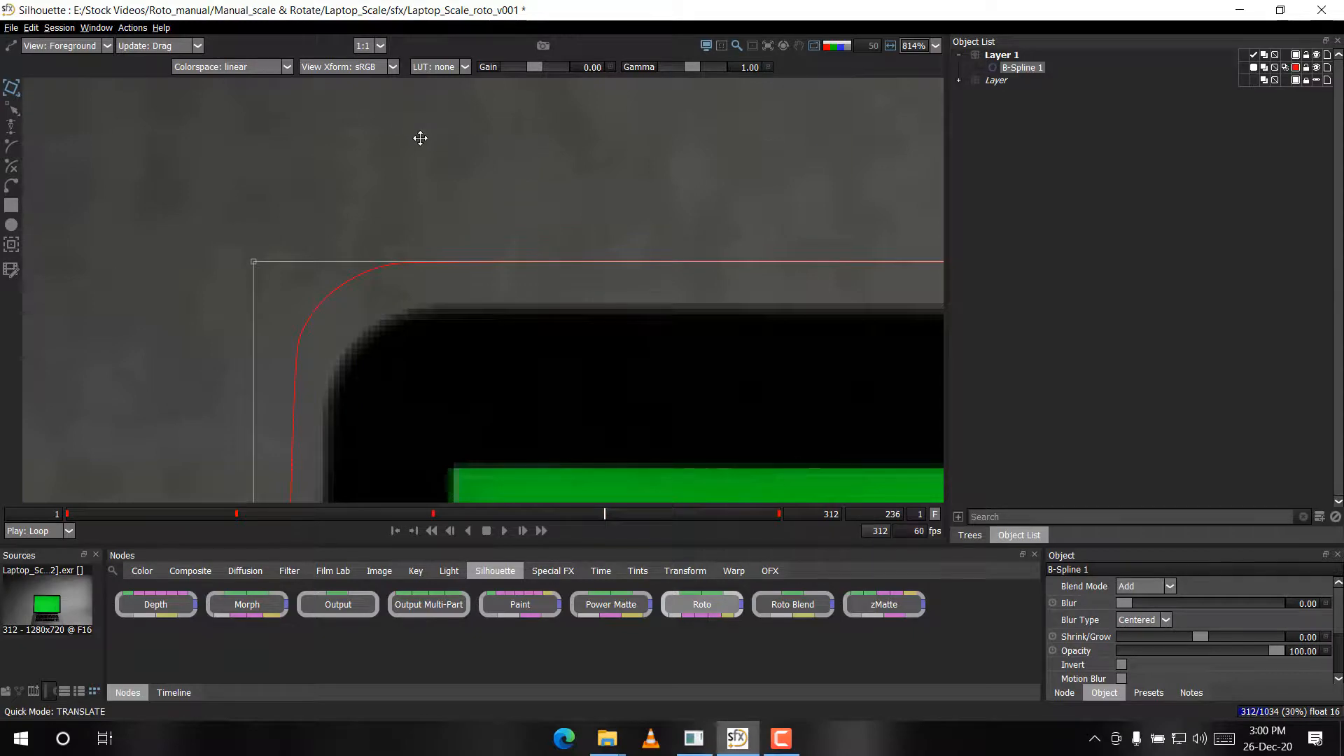
pyautogui.moveTo(301, 9); pyautogui.dragTo(426, 98)
pyautogui.doubleClick(426, 111)
pyautogui.scroll(3, 420, 336)
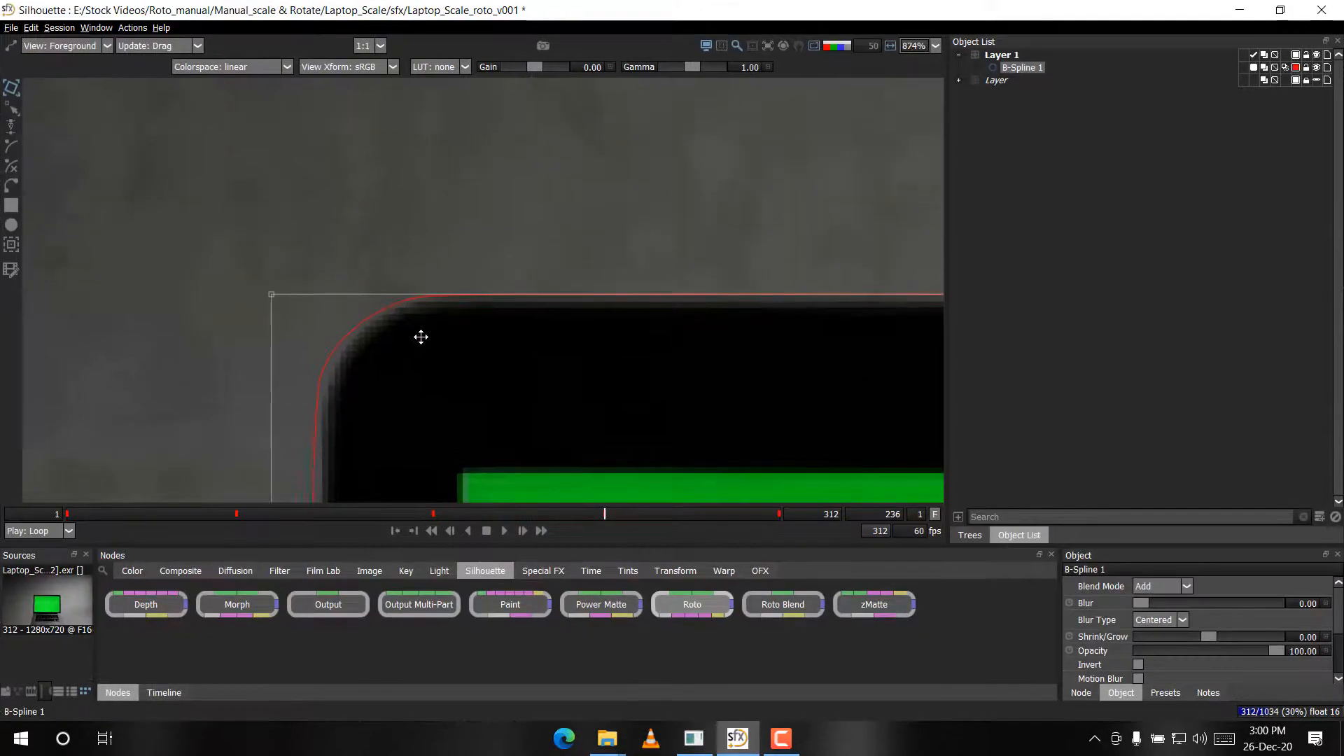
pyautogui.moveTo(445, 287); pyautogui.dragTo(450, 294)
pyautogui.scroll(2, 256, 307)
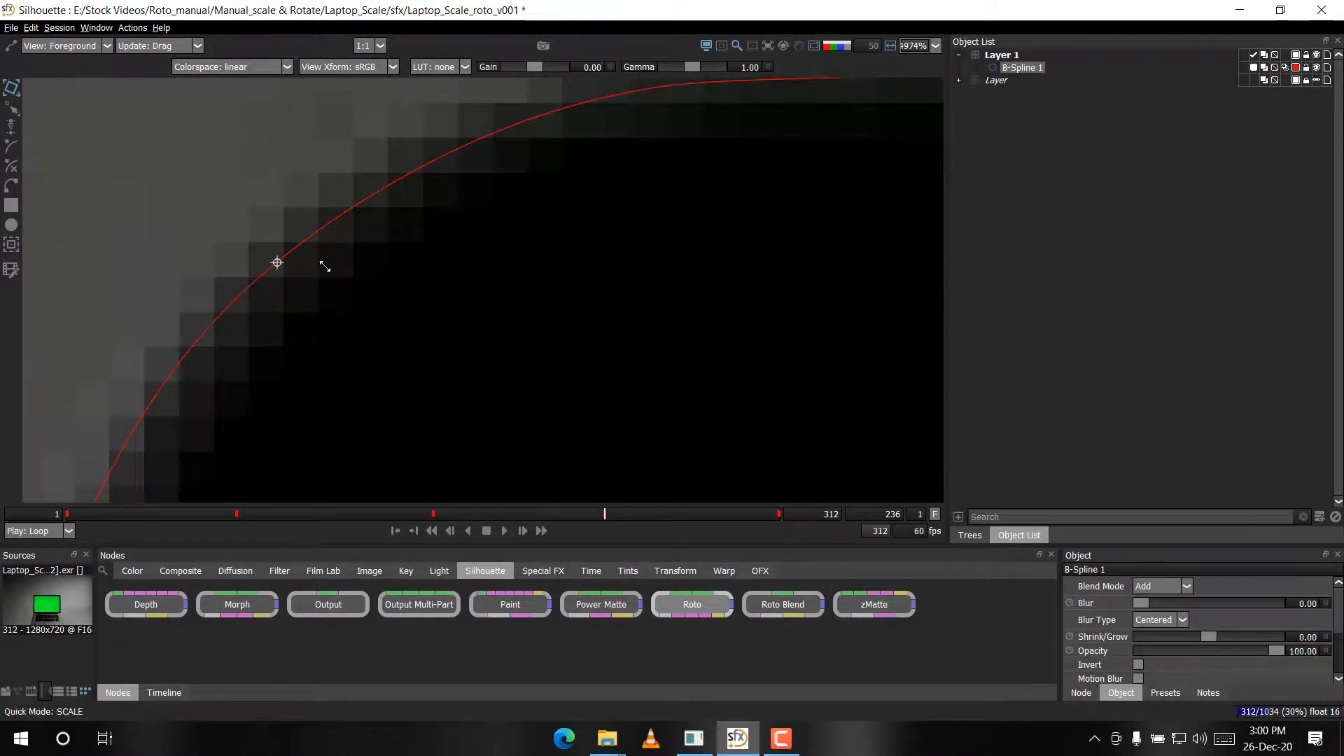
# Scale the B-spline about a pivot on the lid's upper-left corner until its lower-right corner fits on frame 236
pyautogui.scroll(-5, 325, 267)
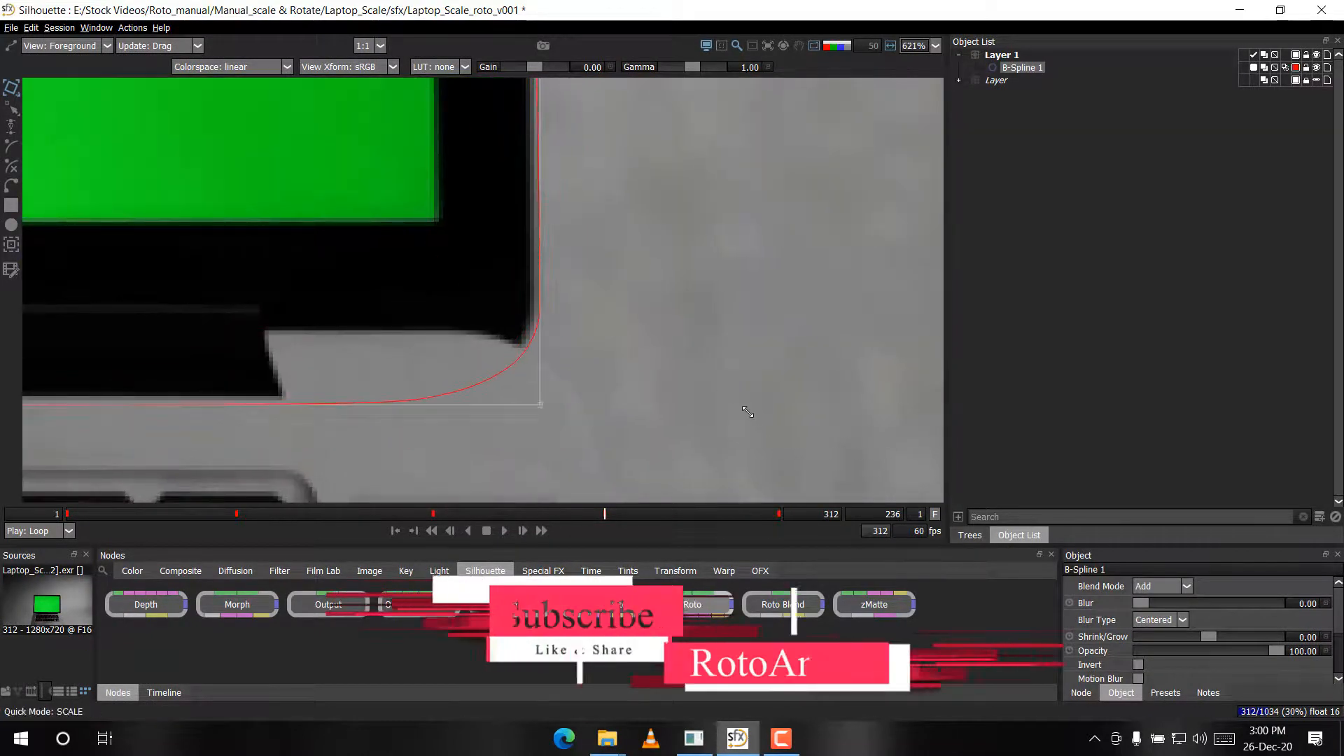
pyautogui.scroll(5, 748, 412)
pyautogui.moveTo(405, 216); pyautogui.dragTo(553, 99)
pyautogui.moveTo(690, 332); pyautogui.dragTo(673, 308)
pyautogui.scroll(-13, 693, 284)
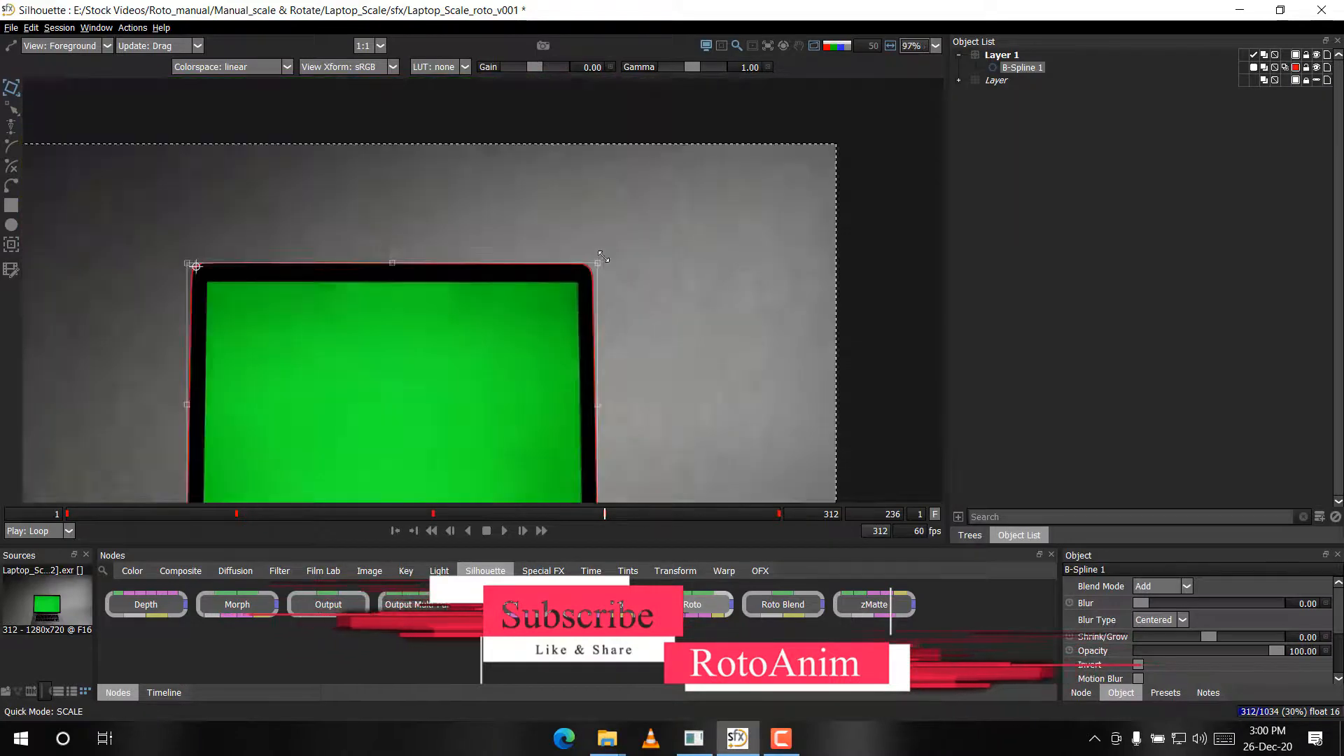
# Check the upper-right corner and scale the B-spline slightly from its lower-left transform corner to fit the lid on frame 236
pyautogui.scroll(5, 602, 257)
pyautogui.scroll(-8, 602, 256)
pyautogui.scroll(5, 260, 402)
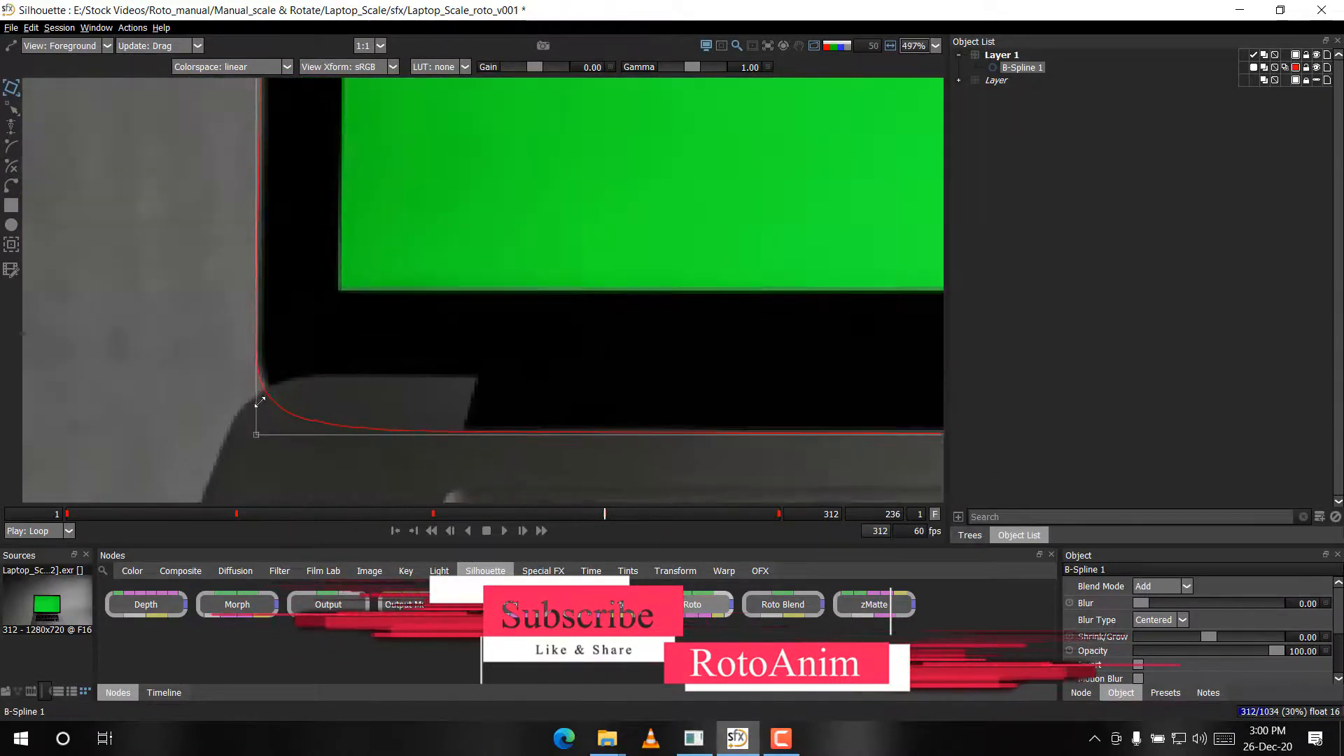
pyautogui.scroll(1, 259, 402)
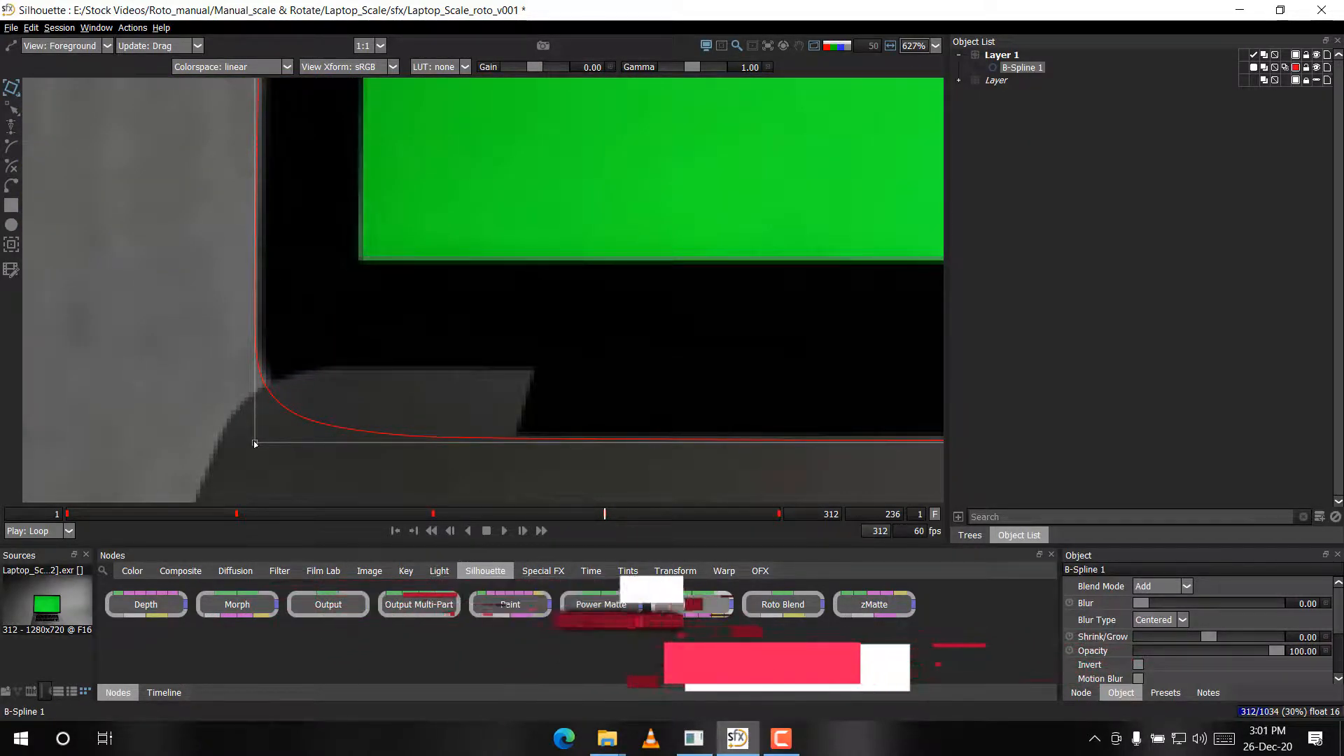
pyautogui.moveTo(255, 444); pyautogui.dragTo(256, 440)
# Deselect the B-spline and play the shot from frame 236 to examine how the shape follows the lid
pyautogui.click(371, 319)
pyautogui.scroll(-3, 371, 320)
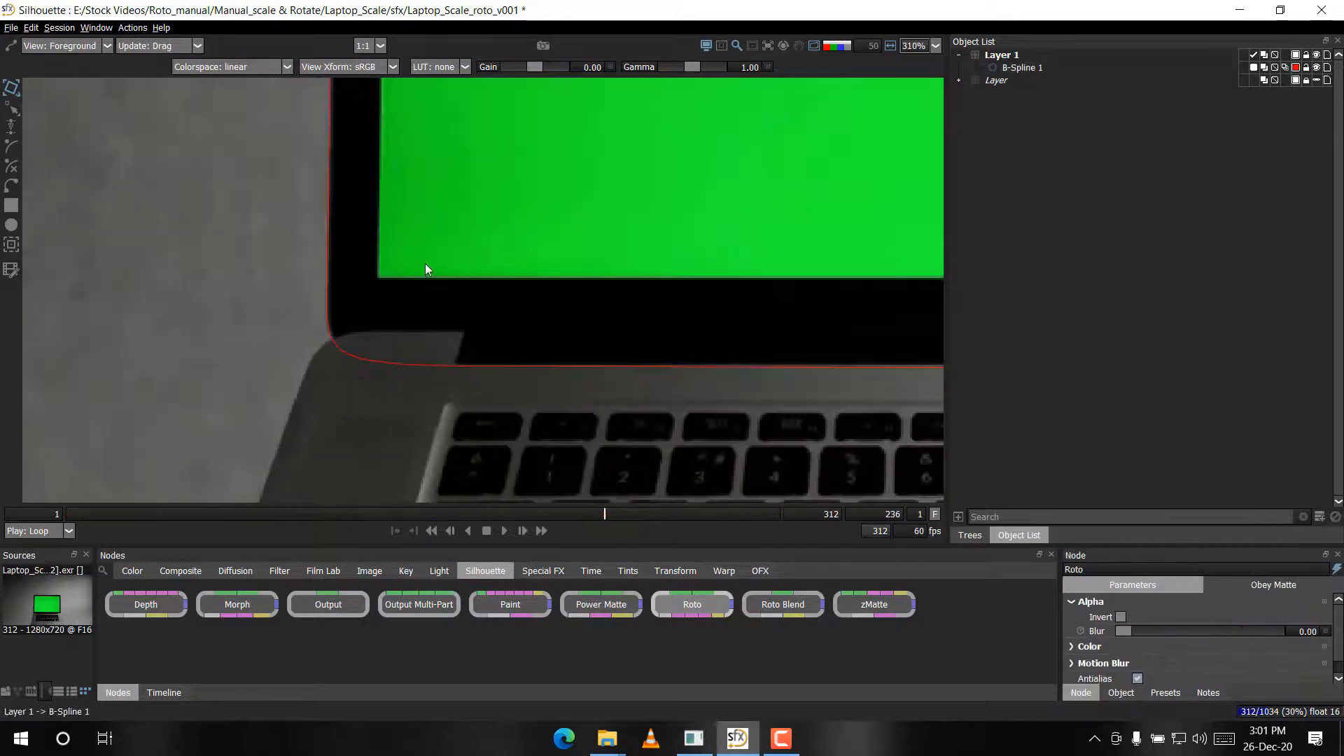
pyautogui.scroll(-6, 426, 270)
pyautogui.scroll(2, 480, 294)
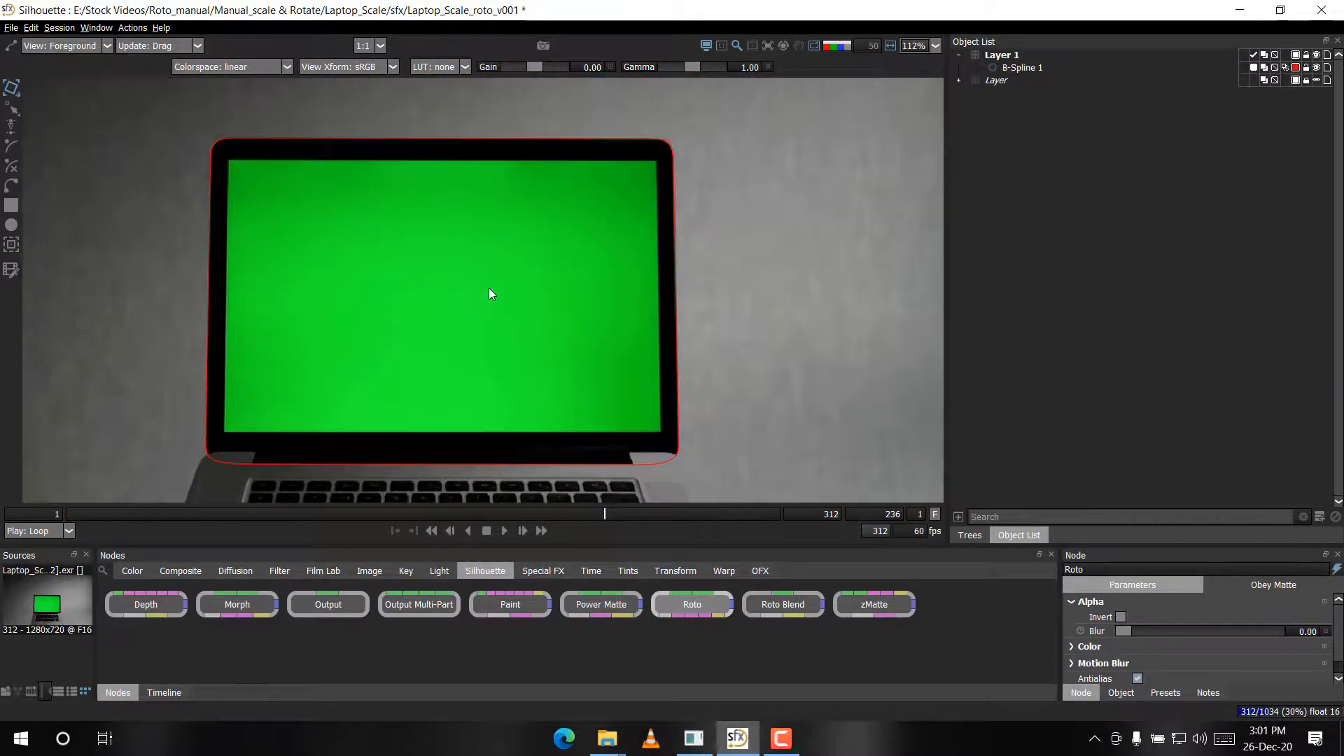
pyautogui.press('space')
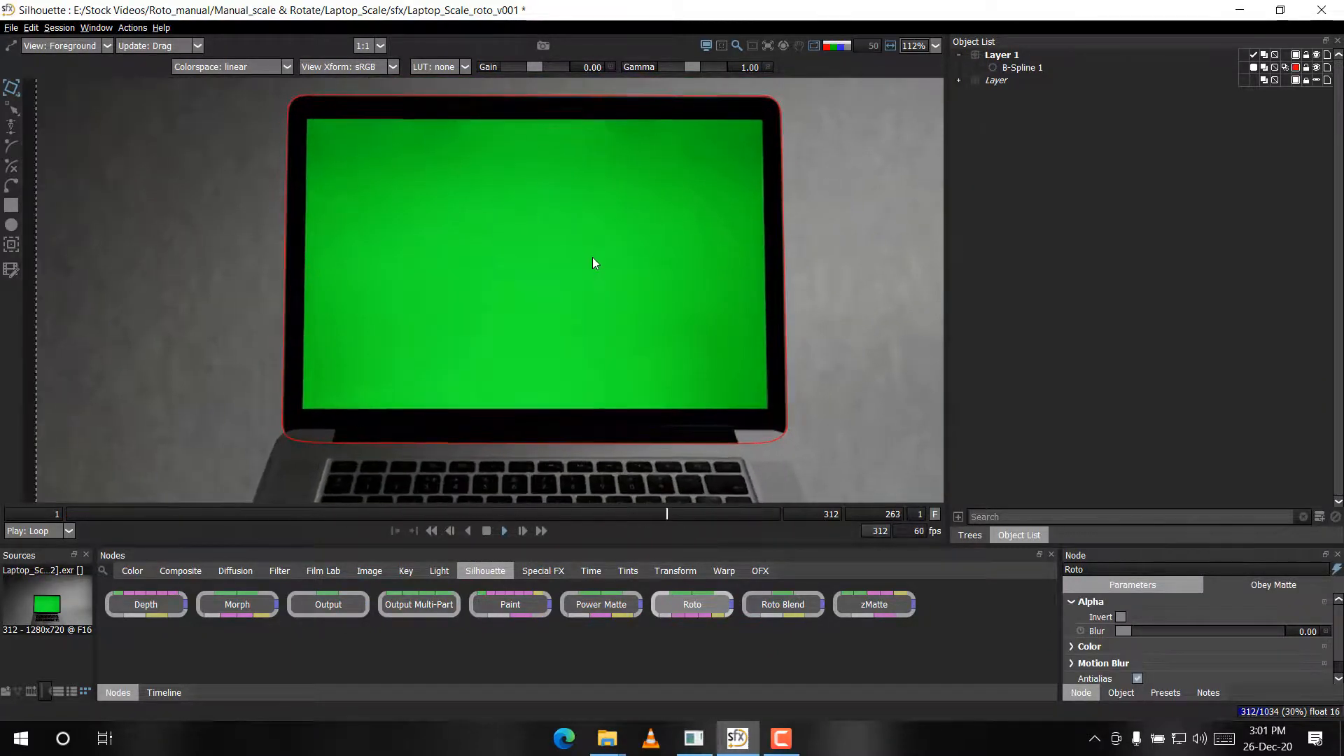
pyautogui.scroll(-2, 592, 257)
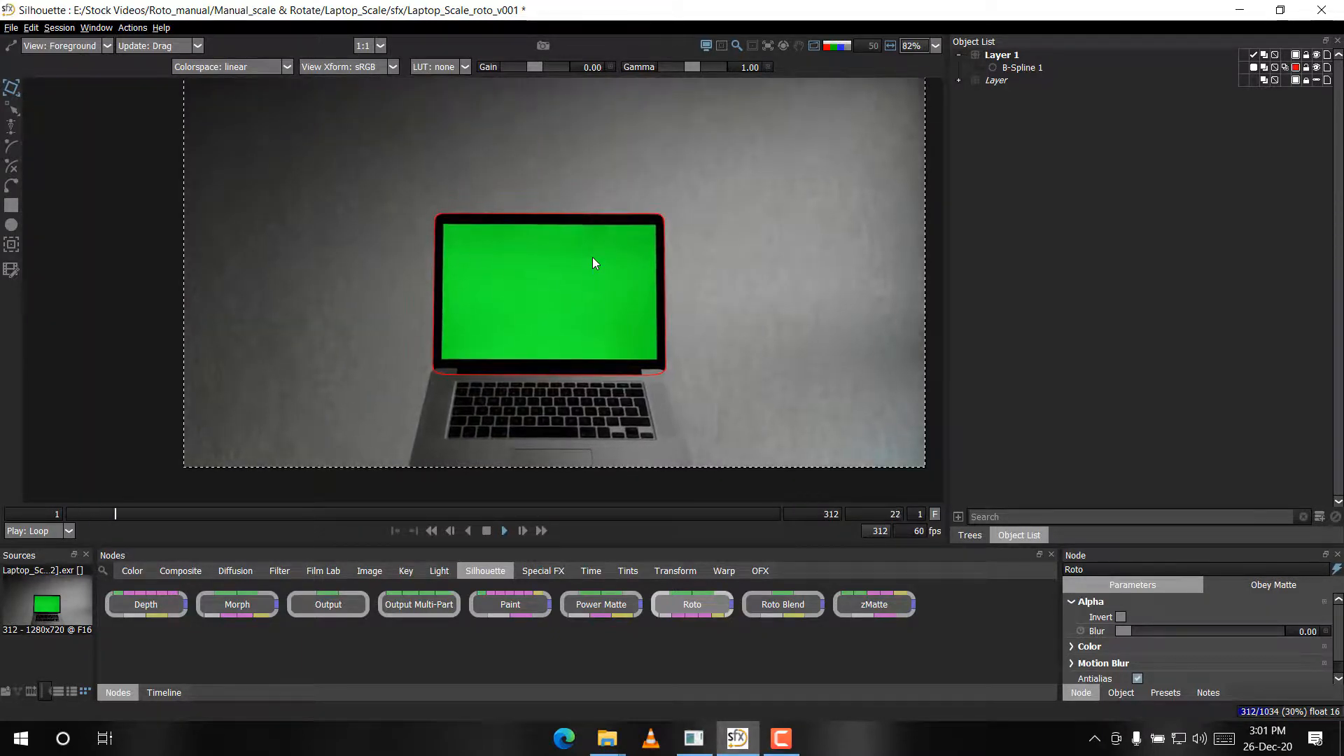
pyautogui.scroll(2, 602, 257)
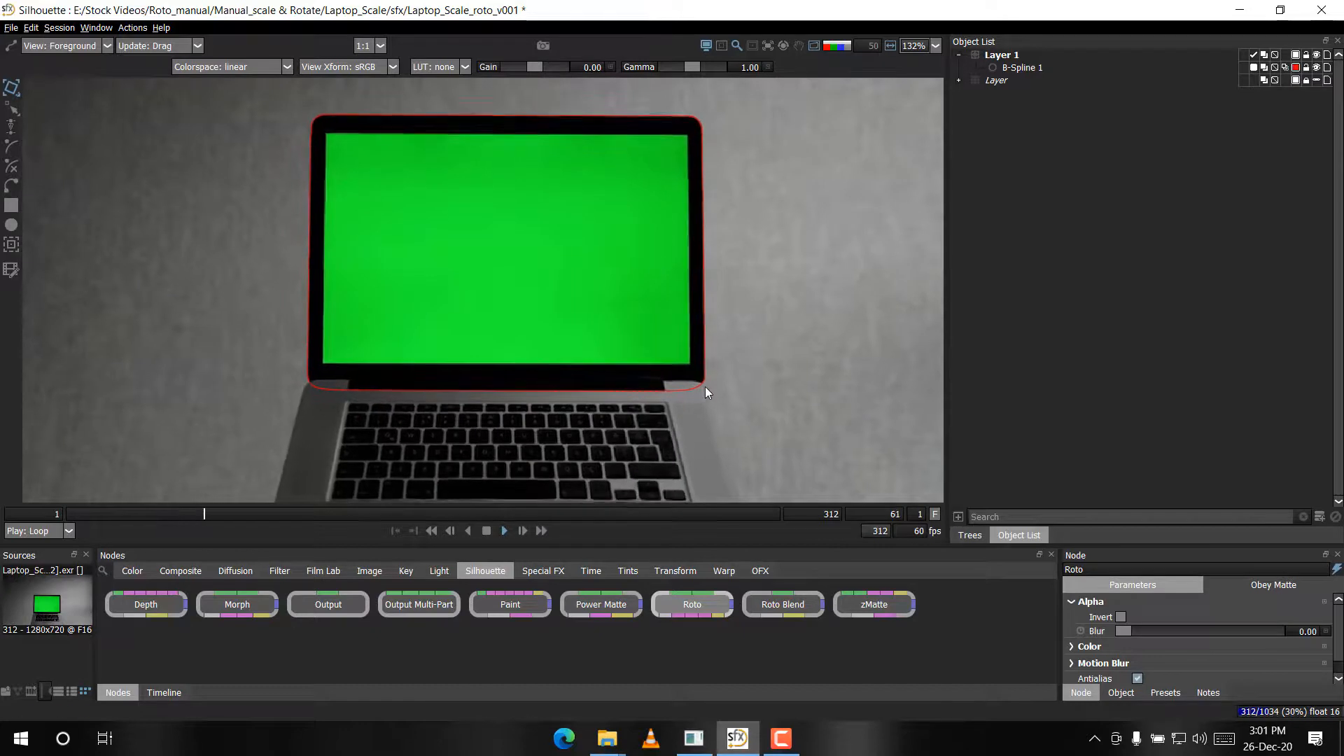
# Select the B-spline and check its upper-right corner against the laptop lid around frames 261 to 266
pyautogui.click(523, 392)
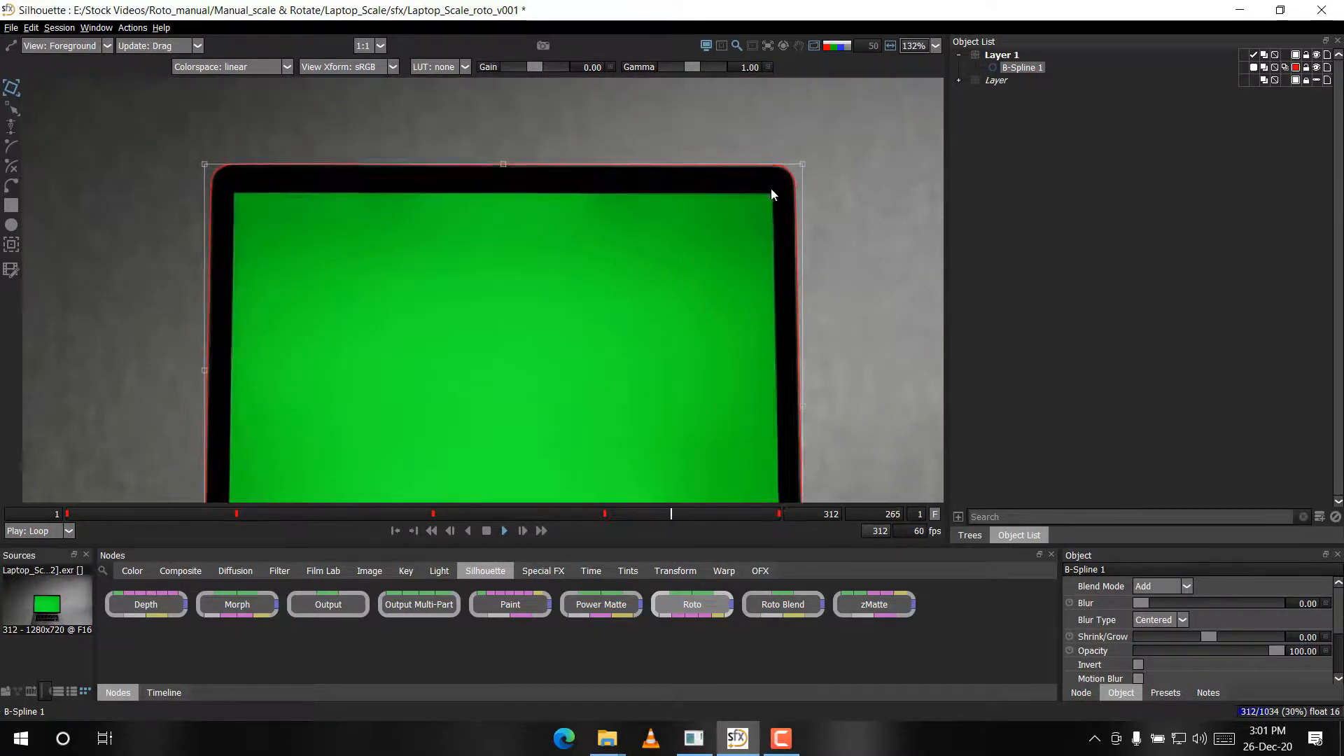
pyautogui.scroll(4, 745, 393)
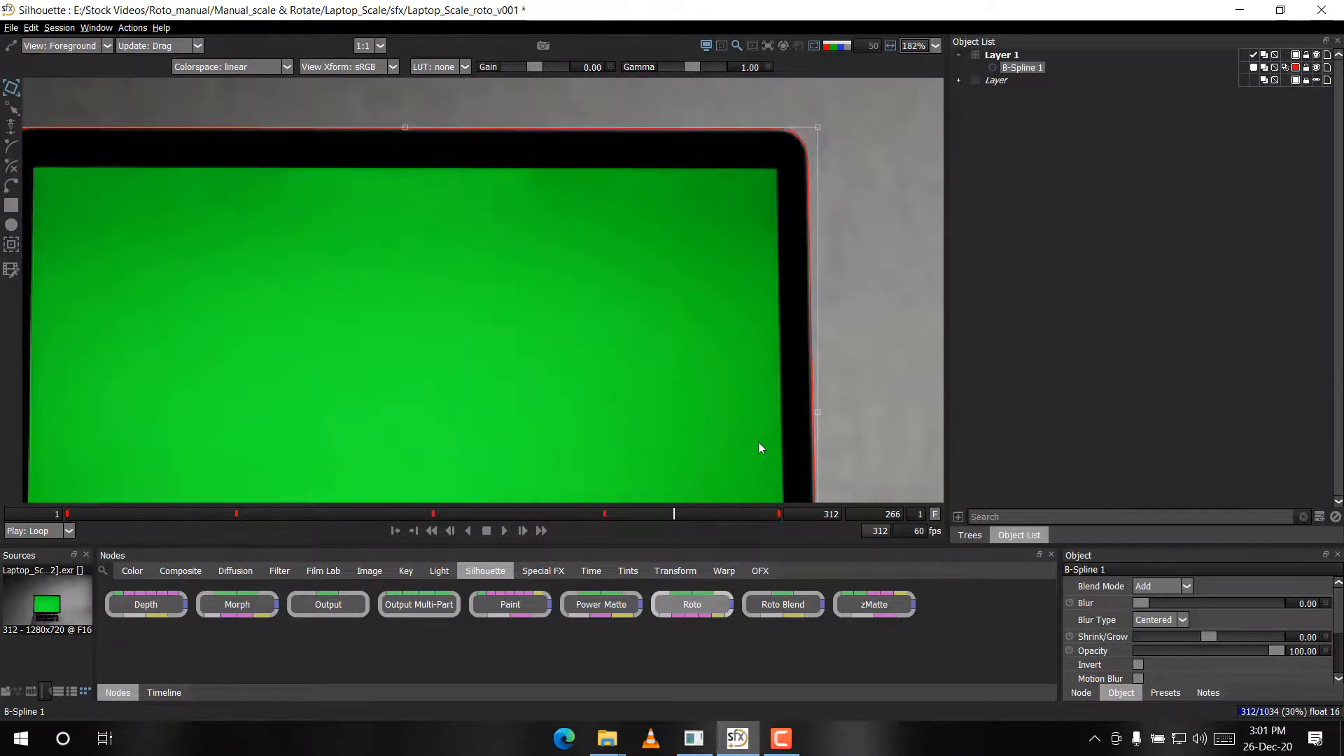
pyautogui.press('Left')
pyautogui.press('Left')
pyautogui.press('z')
pyautogui.press('z')
pyautogui.press('z')
pyautogui.scroll(-10, 634, 259)
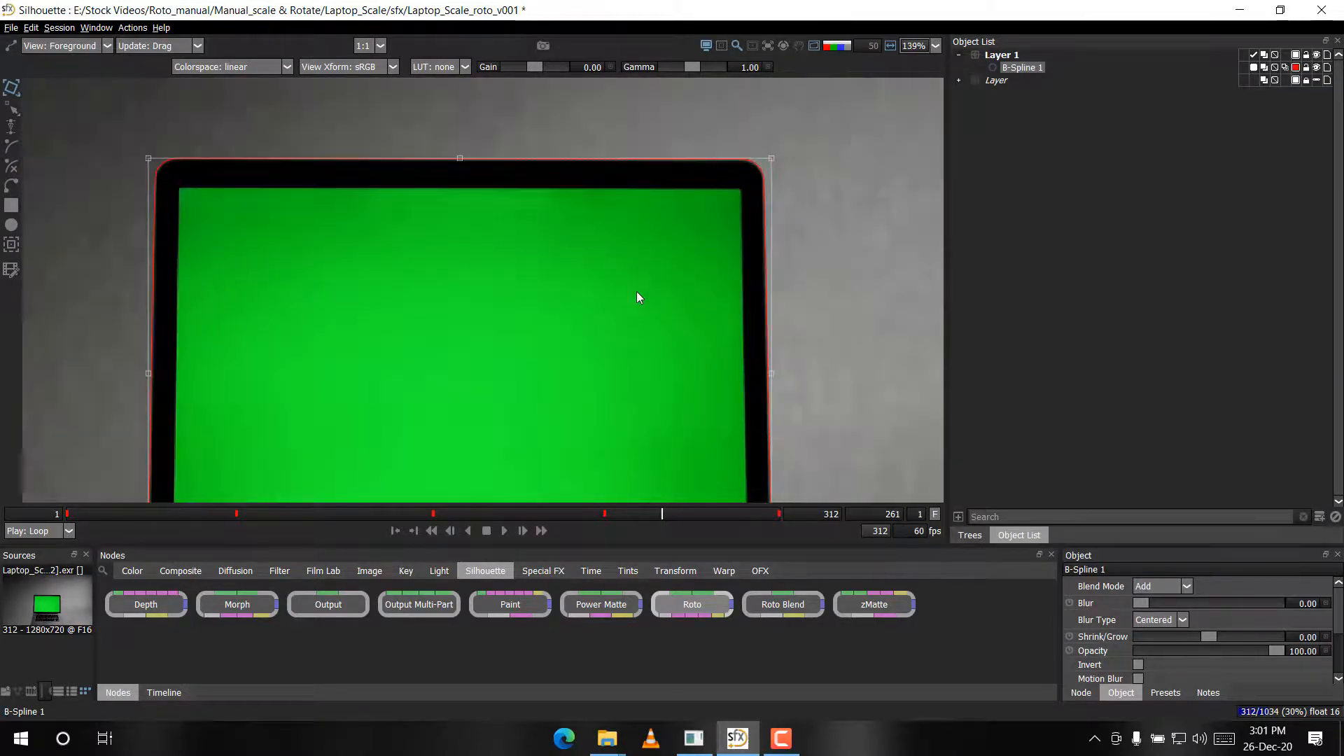
# Return to the start of the shot and step forward to frame 119, examining how closely the B-spline follows the lid, and deselect it
pyautogui.moveTo(660, 514); pyautogui.dragTo(535, 514)
pyautogui.hotkey('shift', 'z')
pyautogui.hotkey('shift', 'z')
pyautogui.hotkey('shift', 'z')
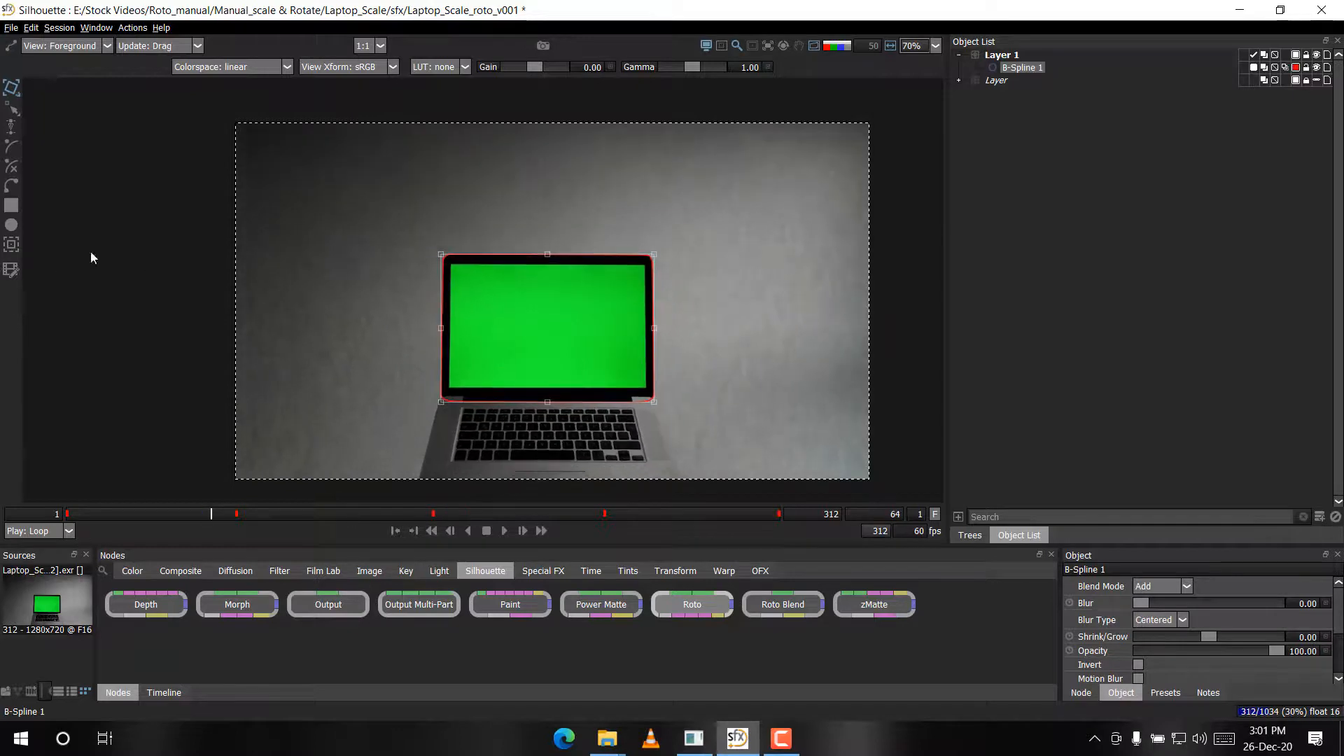
pyautogui.scroll(5, 462, 294)
pyautogui.scroll(8, 543, 232)
pyautogui.press('x')
pyautogui.press('x')
pyautogui.press('x')
pyautogui.press('x')
pyautogui.press('x')
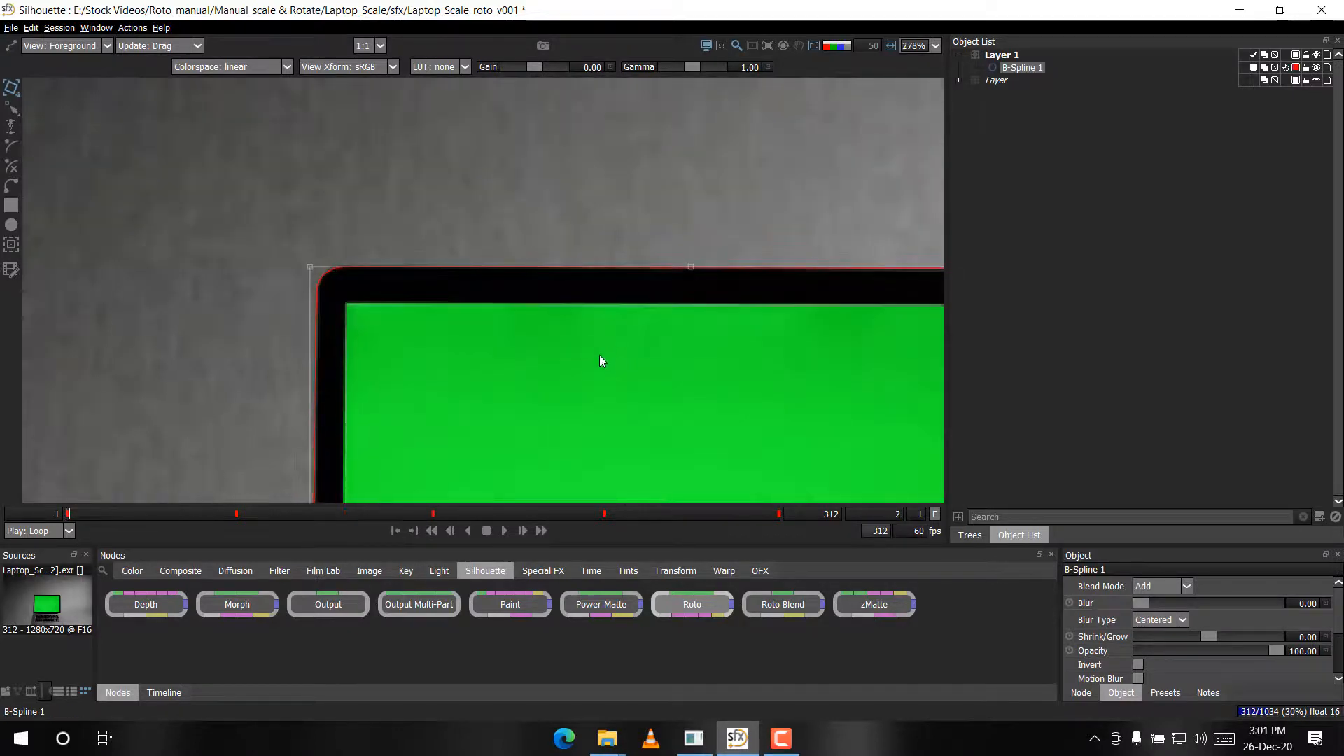
pyautogui.moveTo(513, 280); pyautogui.dragTo(363, 144)
pyautogui.press('x')
pyautogui.press('x')
pyautogui.press('x')
pyautogui.press('x')
pyautogui.press('x')
pyautogui.press('x')
pyautogui.press('x')
pyautogui.press('x')
pyautogui.press('x')
pyautogui.scroll(-3, 602, 284)
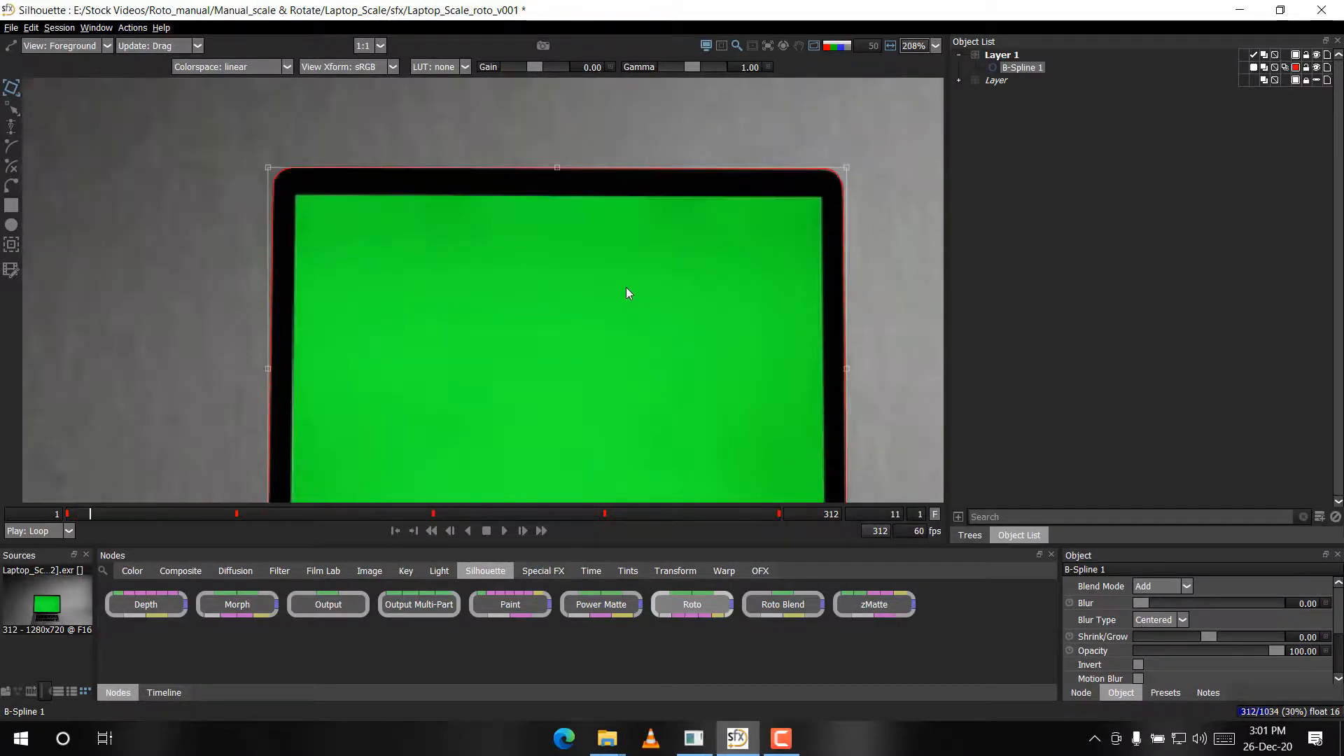
pyautogui.press('x')
pyautogui.press('x')
pyautogui.press('x')
pyautogui.press('x')
pyautogui.press('x')
pyautogui.press('x')
pyautogui.press('x')
pyautogui.press('x')
pyautogui.press('x')
pyautogui.press('x')
pyautogui.press('x')
pyautogui.press('x')
pyautogui.press('x')
pyautogui.press('x')
pyautogui.press('x')
pyautogui.press('x')
pyautogui.press('x')
pyautogui.press('x')
pyautogui.press('x')
pyautogui.press('x')
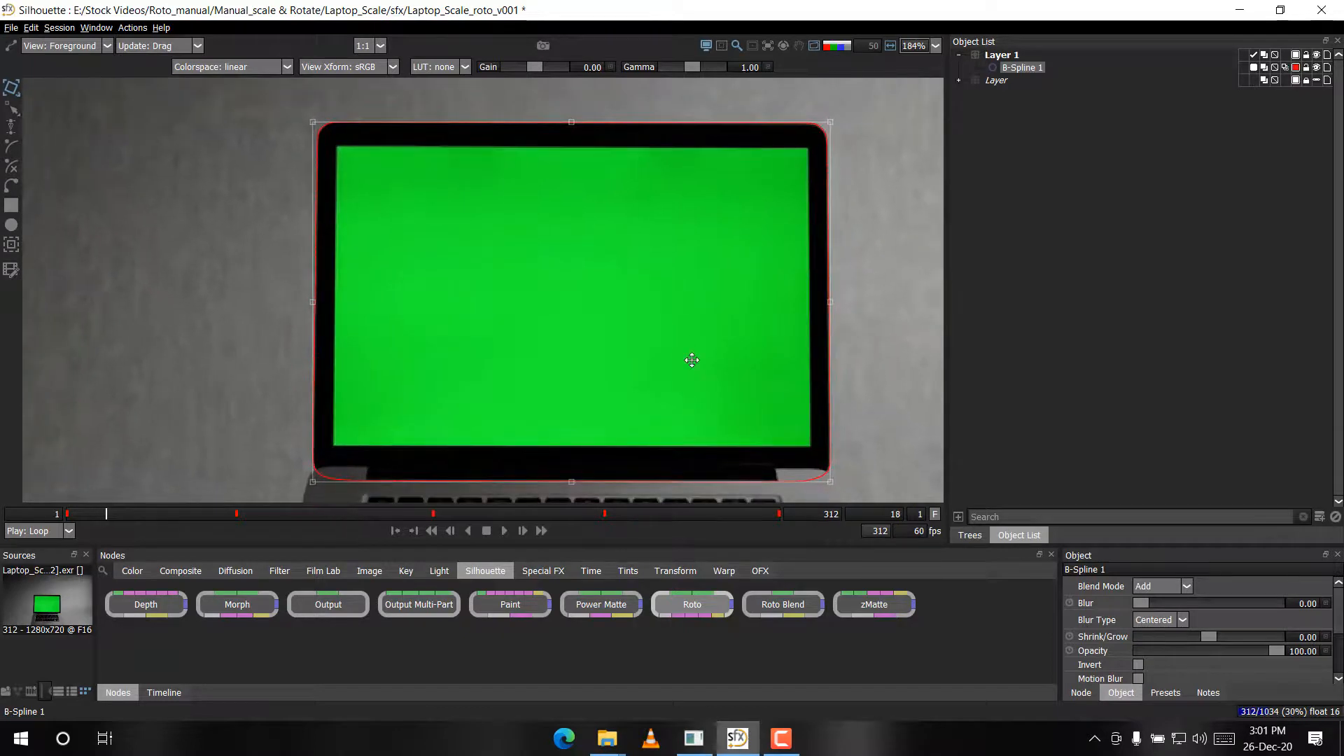
pyautogui.scroll(-1, 569, 312)
pyautogui.press('x')
pyautogui.press('x')
pyautogui.press('x')
pyautogui.press('x')
pyautogui.press('x')
pyautogui.press('x')
pyautogui.press('x')
pyautogui.press('x')
pyautogui.press('x')
pyautogui.press('x')
pyautogui.press('x')
pyautogui.press('x')
pyautogui.press('x')
pyautogui.press('x')
pyautogui.press('x')
pyautogui.press('x')
pyautogui.press('x')
pyautogui.press('x')
pyautogui.press('x')
pyautogui.press('x')
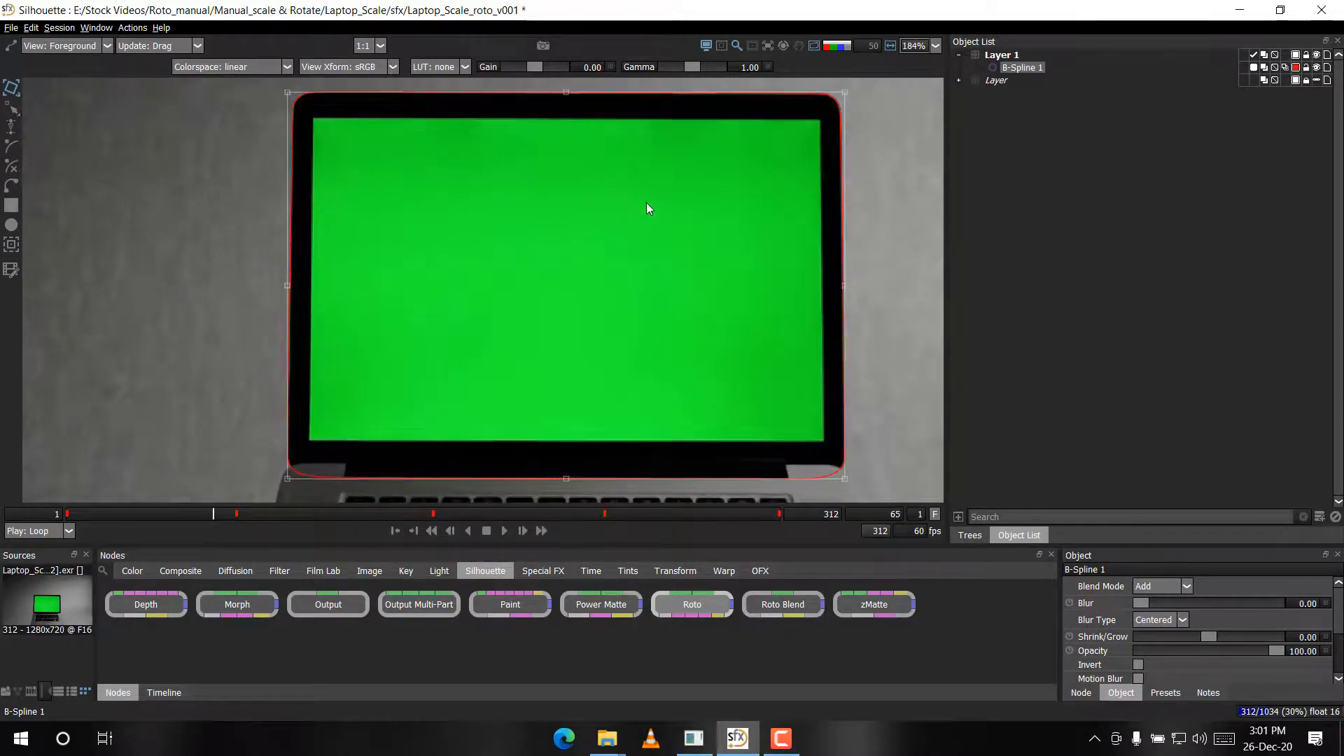
pyautogui.press('x')
pyautogui.press('x')
pyautogui.press('x')
pyautogui.press('x')
pyautogui.press('x')
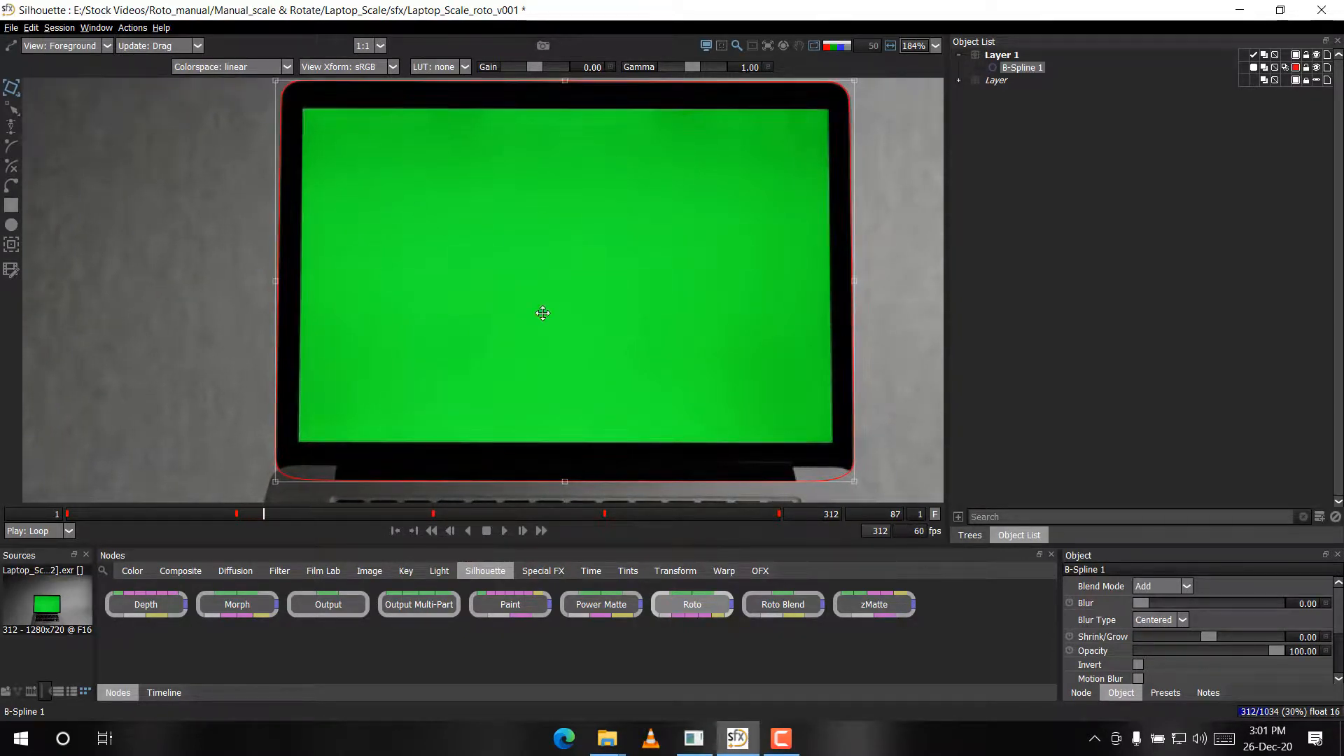
pyautogui.press('x')
pyautogui.press('x')
pyautogui.press('x')
pyautogui.press('x')
pyautogui.press('x')
pyautogui.press('x')
pyautogui.press('x')
pyautogui.press('x')
pyautogui.press('x')
pyautogui.press('x')
pyautogui.press('x')
pyautogui.press('x')
pyautogui.press('x')
pyautogui.press('x')
pyautogui.press('x')
pyautogui.press('x')
pyautogui.press('x')
pyautogui.press('x')
pyautogui.press('x')
pyautogui.press('x')
pyautogui.scroll(-5, 591, 258)
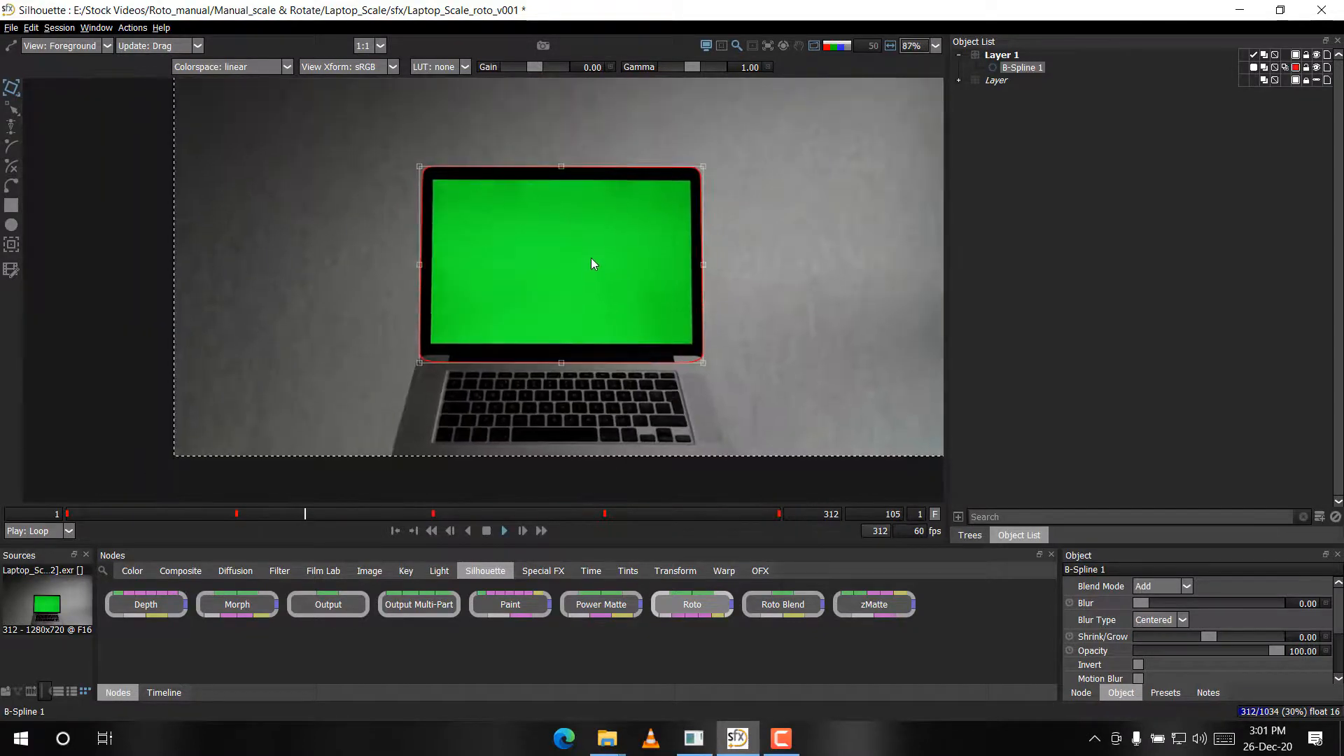
pyautogui.moveTo(518, 232); pyautogui.dragTo(508, 162)
pyautogui.click(578, 220)
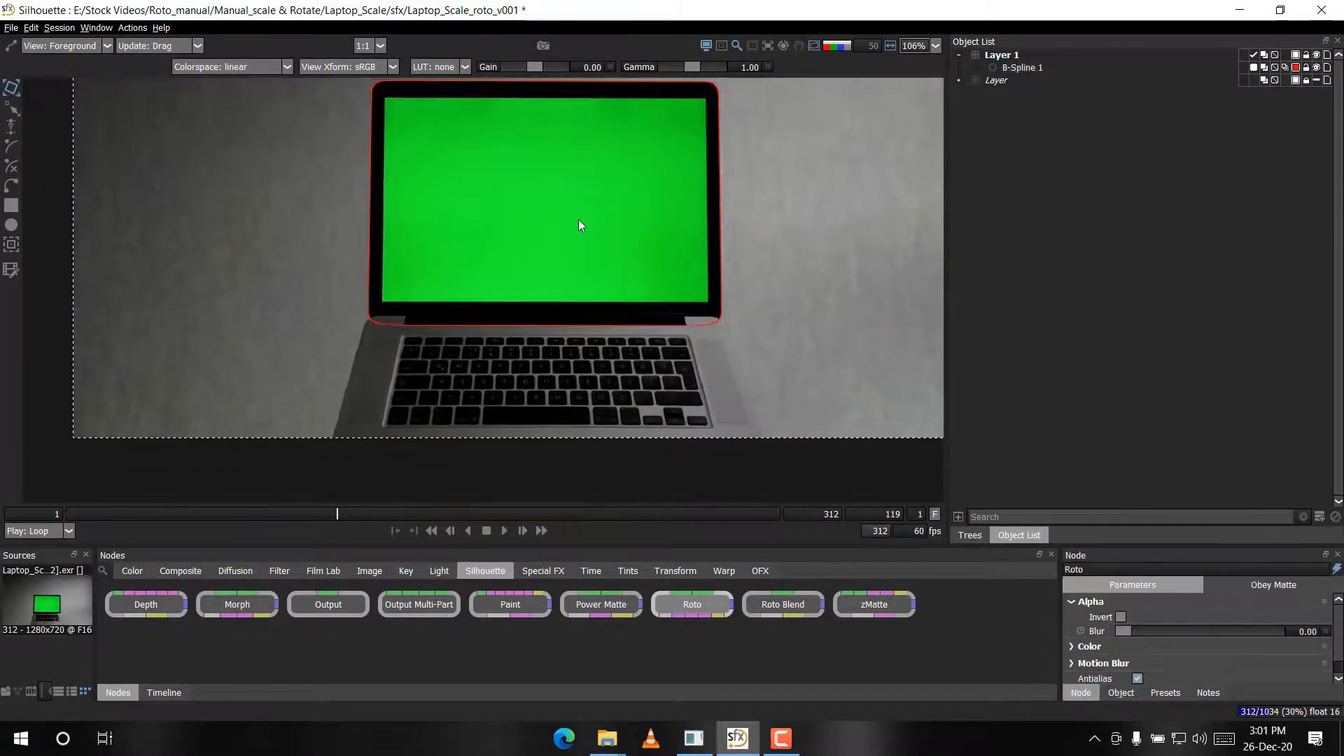
pyautogui.moveTo(602, 204); pyautogui.dragTo(655, 197)
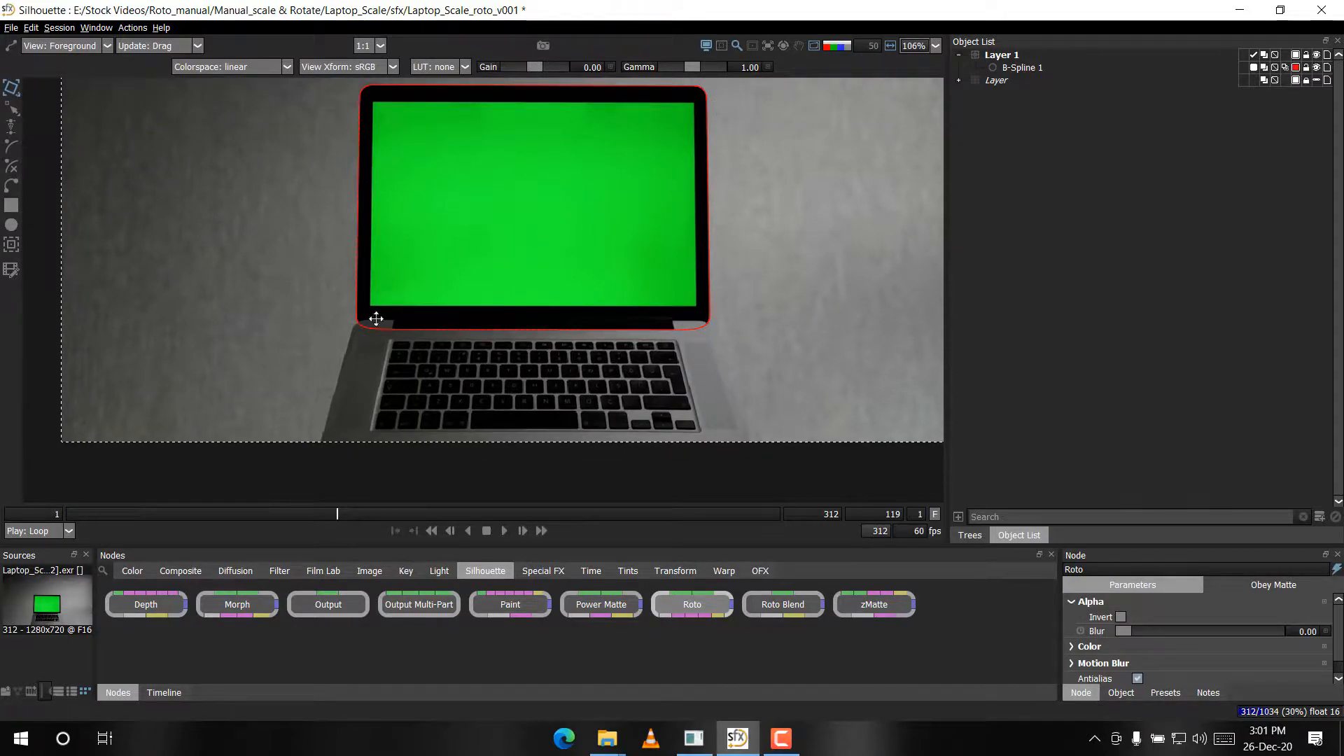
# Draw a square shape around the green screen on frame 119 and set its outline colour to red
pyautogui.moveTo(376, 319); pyautogui.dragTo(375, 325)
pyautogui.scroll(3, 375, 325)
pyautogui.press('s')
pyautogui.moveTo(354, 218); pyautogui.dragTo(338, 347)
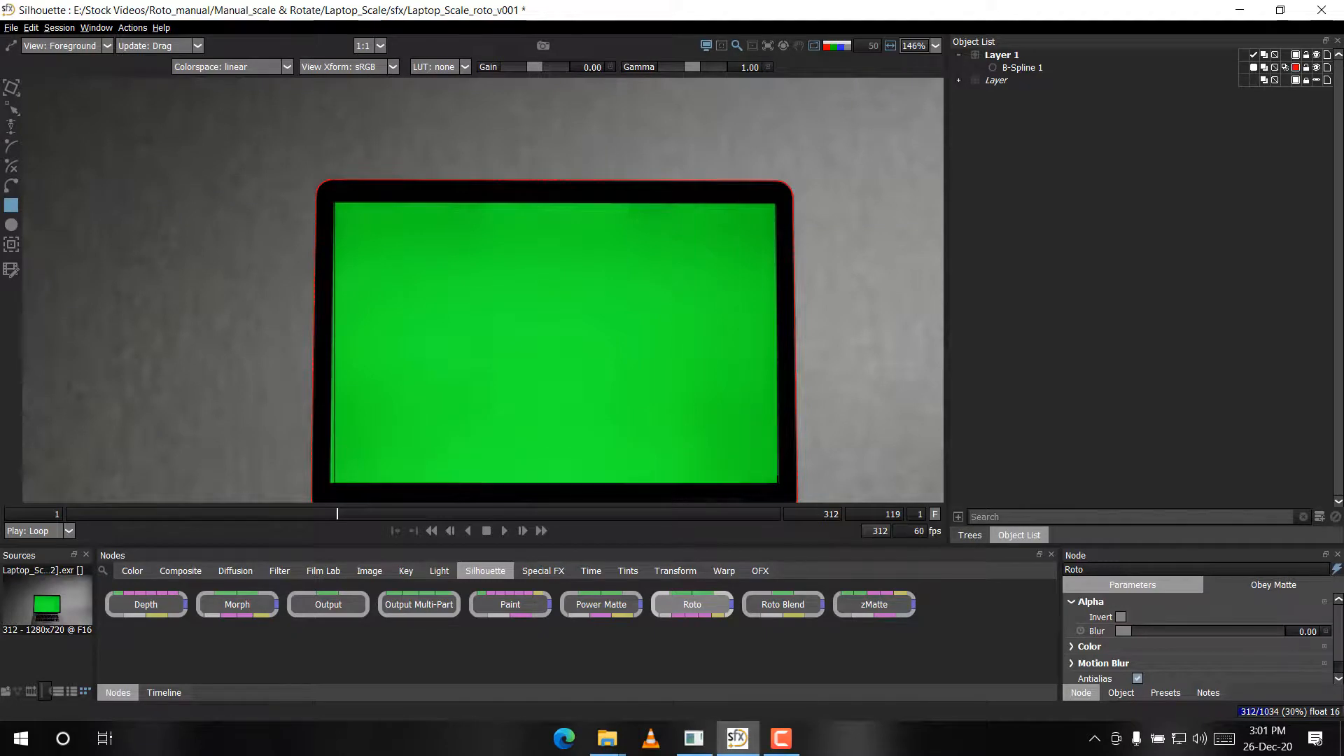
pyautogui.moveTo(777, 481); pyautogui.dragTo(778, 483)
pyautogui.click(1307, 77)
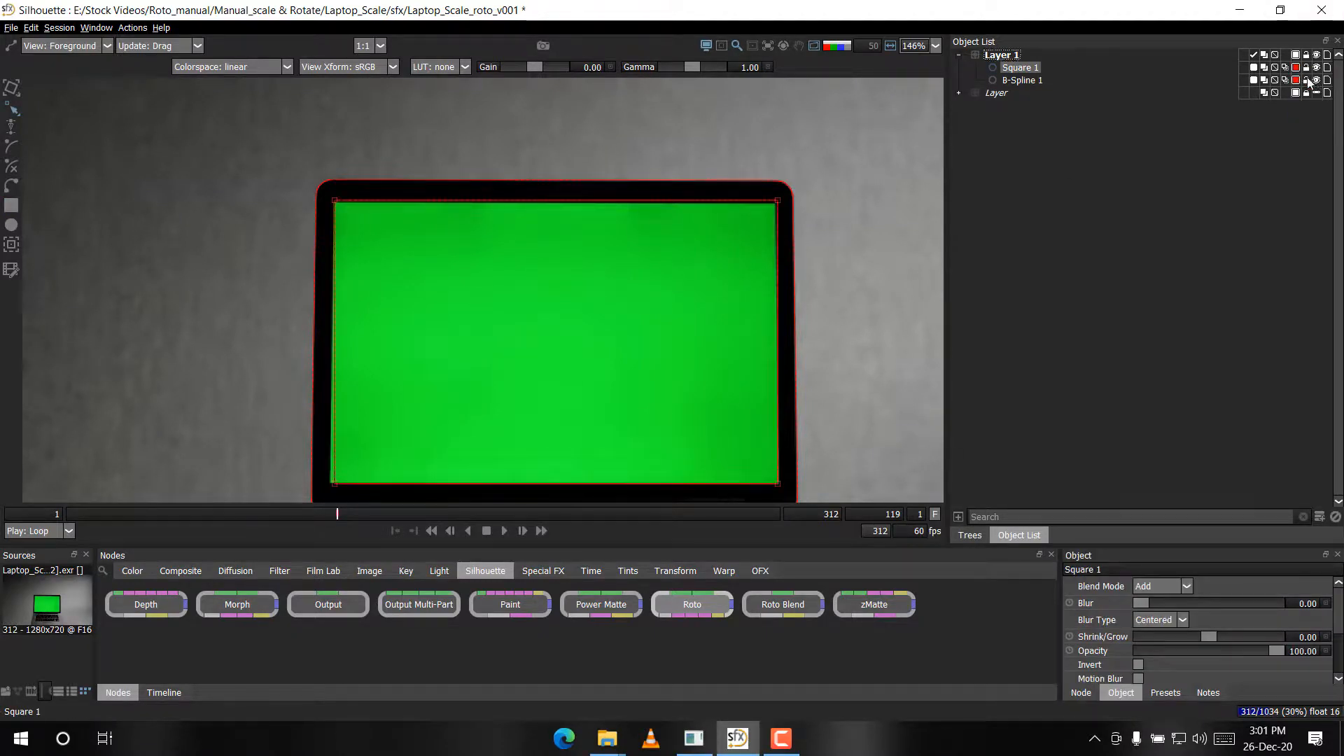
# Nudge the square's upper-right and upper-left corner points onto the upper corners of the green screen
pyautogui.scroll(4, 789, 216)
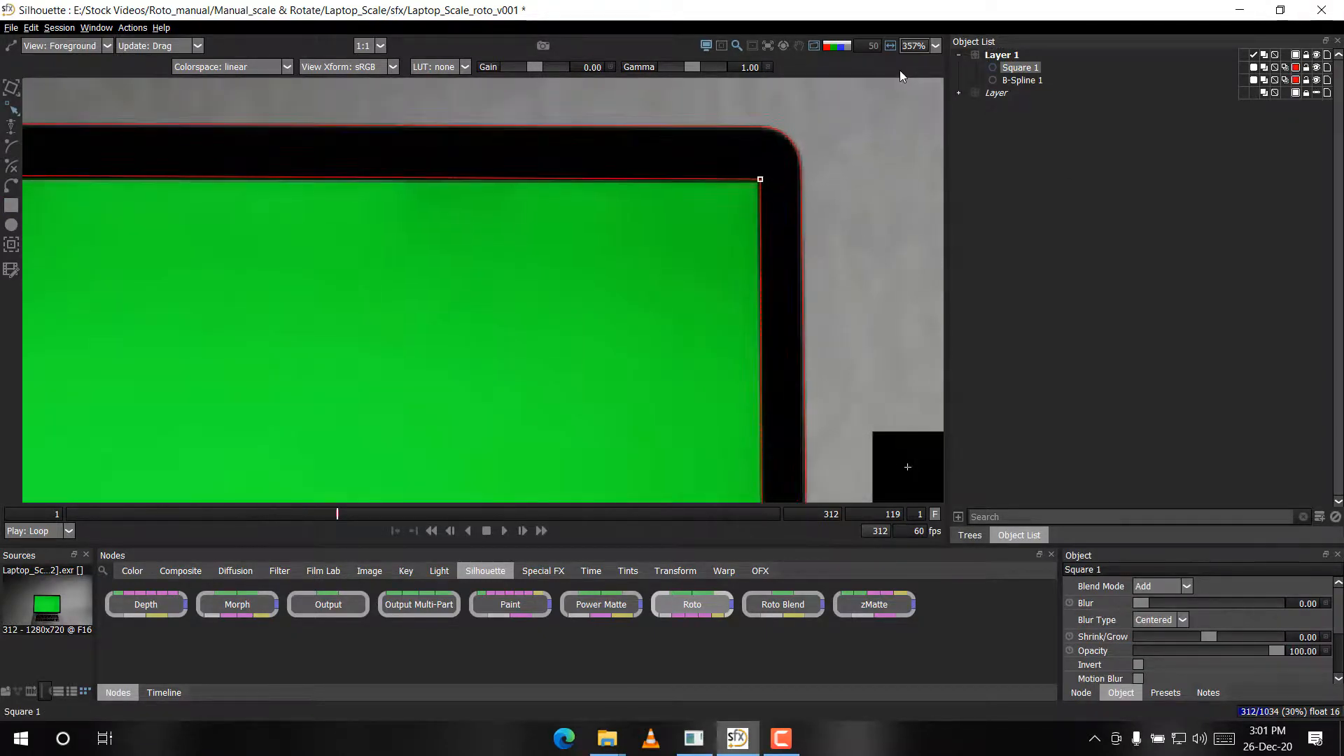
pyautogui.press('Down')
pyautogui.press('Left')
pyautogui.moveTo(759, 231); pyautogui.dragTo(1209, 286)
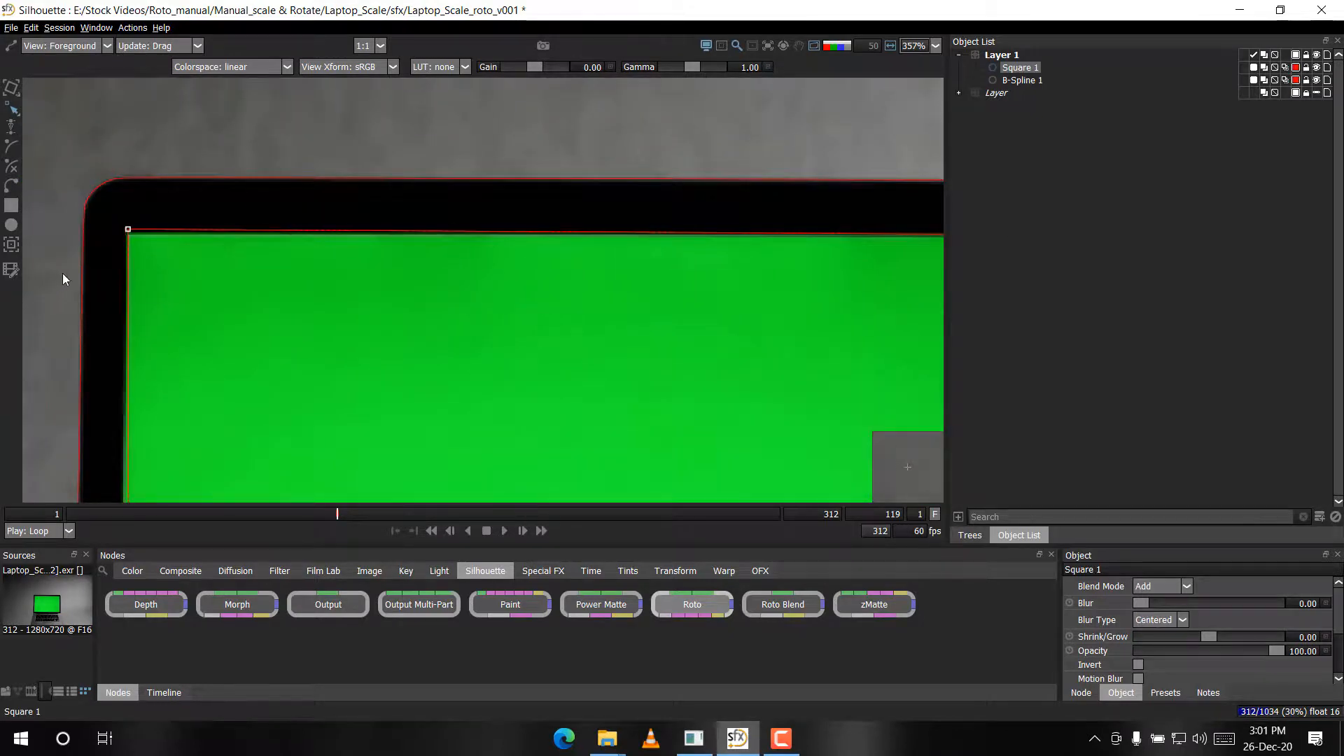
pyautogui.scroll(-4, 241, 291)
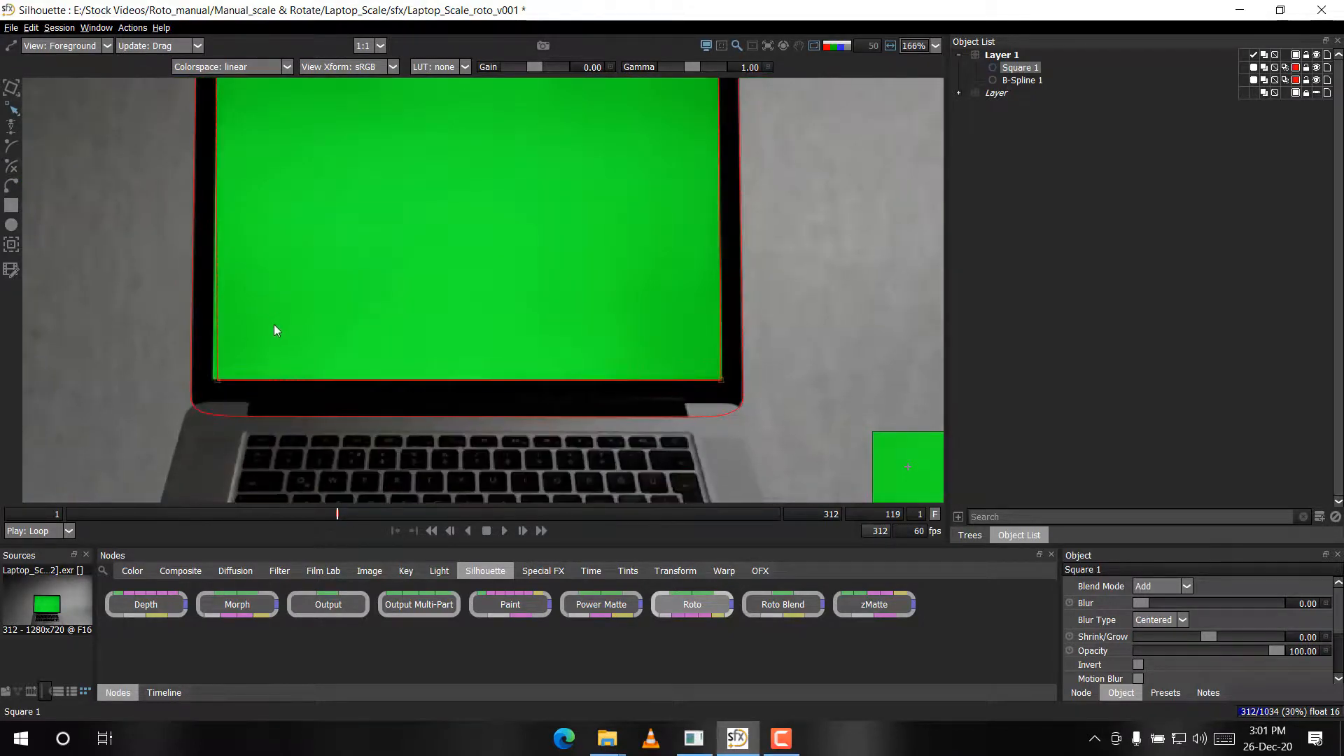
# Nudge the square's lower-left and lower-right corner points onto the green screen's lower corners and deselect the shape
pyautogui.moveTo(275, 324); pyautogui.dragTo(160, 397)
pyautogui.press('Left')
pyautogui.press('Left')
pyautogui.press('Left')
pyautogui.press('Left')
pyautogui.press('Left')
pyautogui.press('Right')
pyautogui.moveTo(544, 287); pyautogui.dragTo(725, 162)
pyautogui.press('Right')
pyautogui.press('Down')
pyautogui.scroll(-1, 476, 256)
pyautogui.click(459, 280)
pyautogui.moveTo(461, 323); pyautogui.dragTo(462, 351)
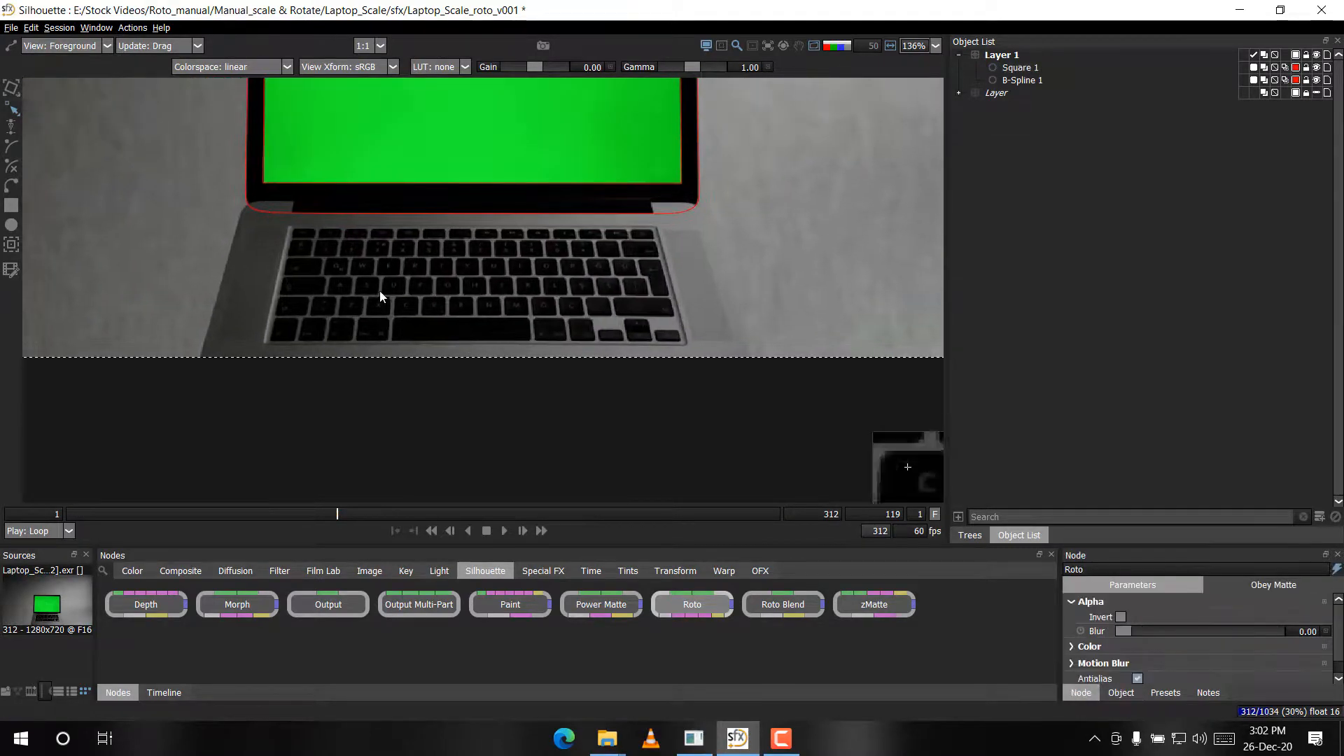
# Play to frame 53 and draw a closed B-spline around the laptop's keyboard base, extending it below the image edge
pyautogui.press('space')
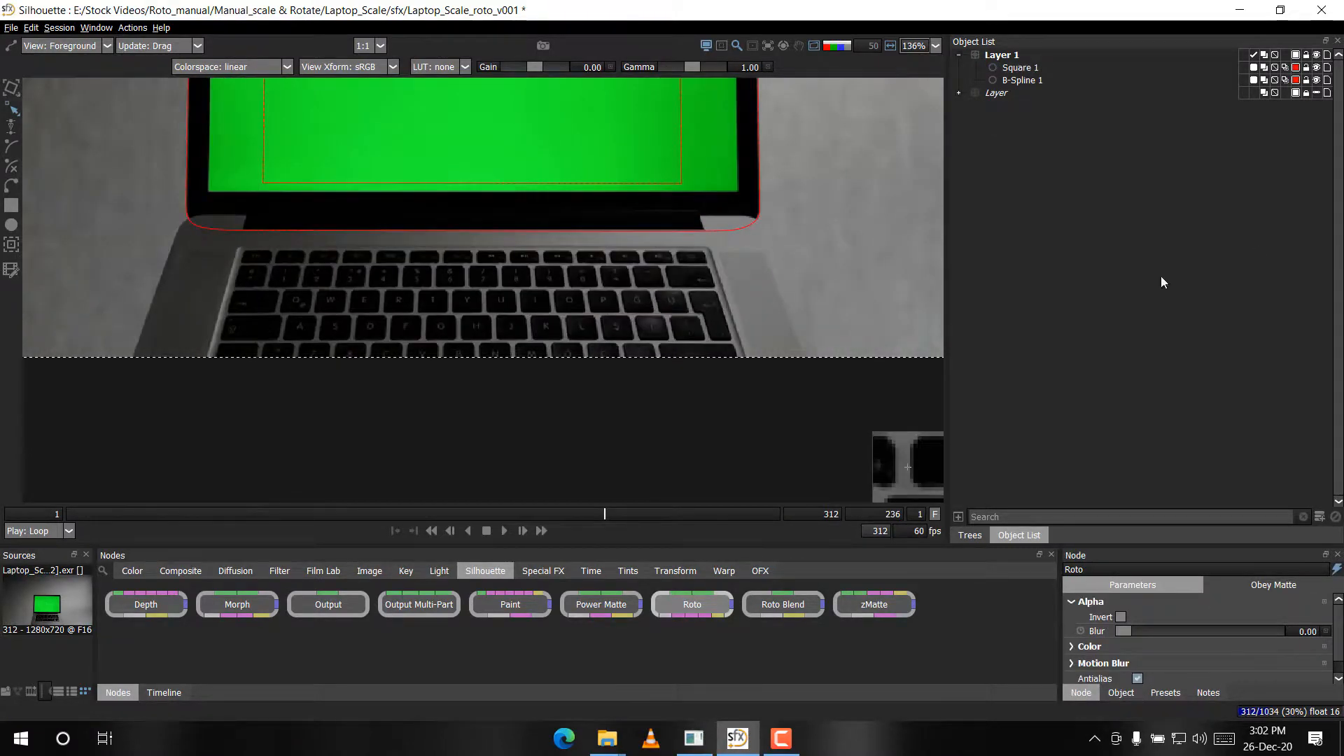
pyautogui.scroll(2, 503, 254)
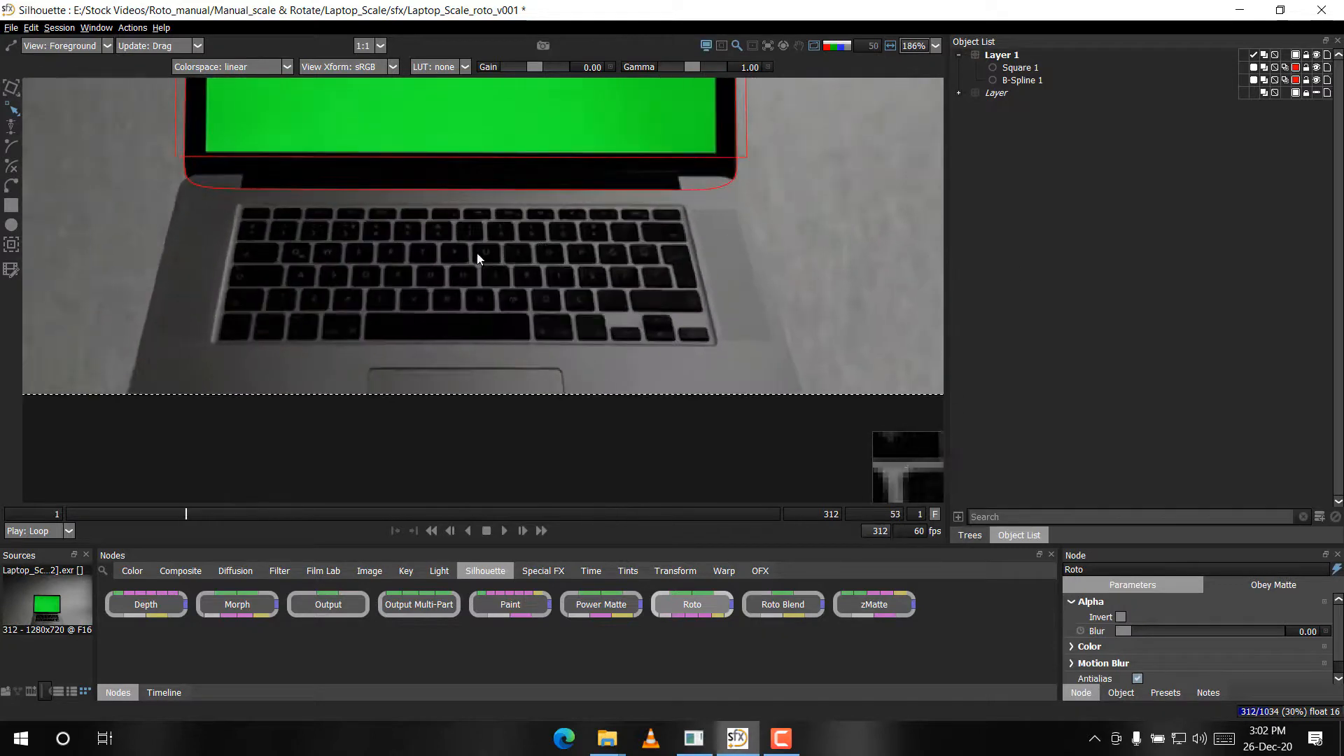
pyautogui.scroll(3, 238, 192)
pyautogui.click(245, 157)
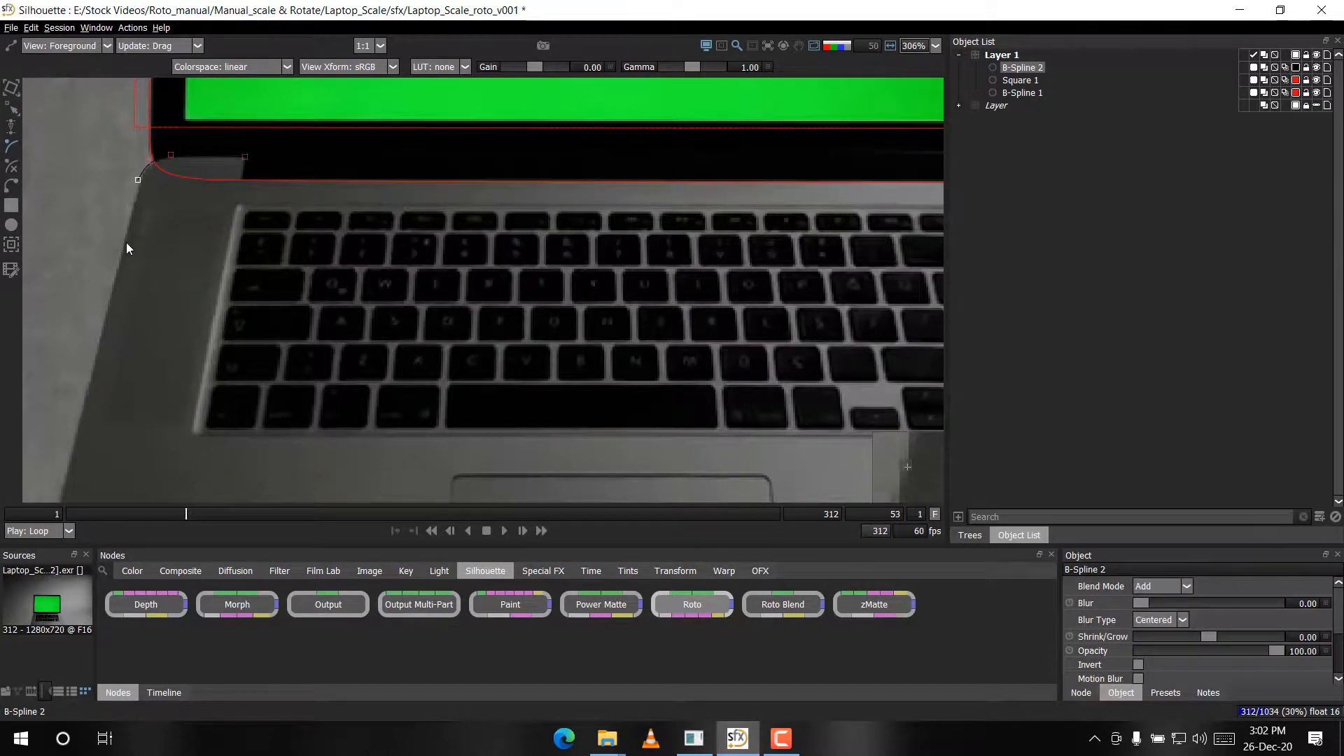
pyautogui.click(126, 242)
pyautogui.moveTo(60, 498); pyautogui.dragTo(141, 247)
pyautogui.moveTo(923, 351); pyautogui.dragTo(367, 325)
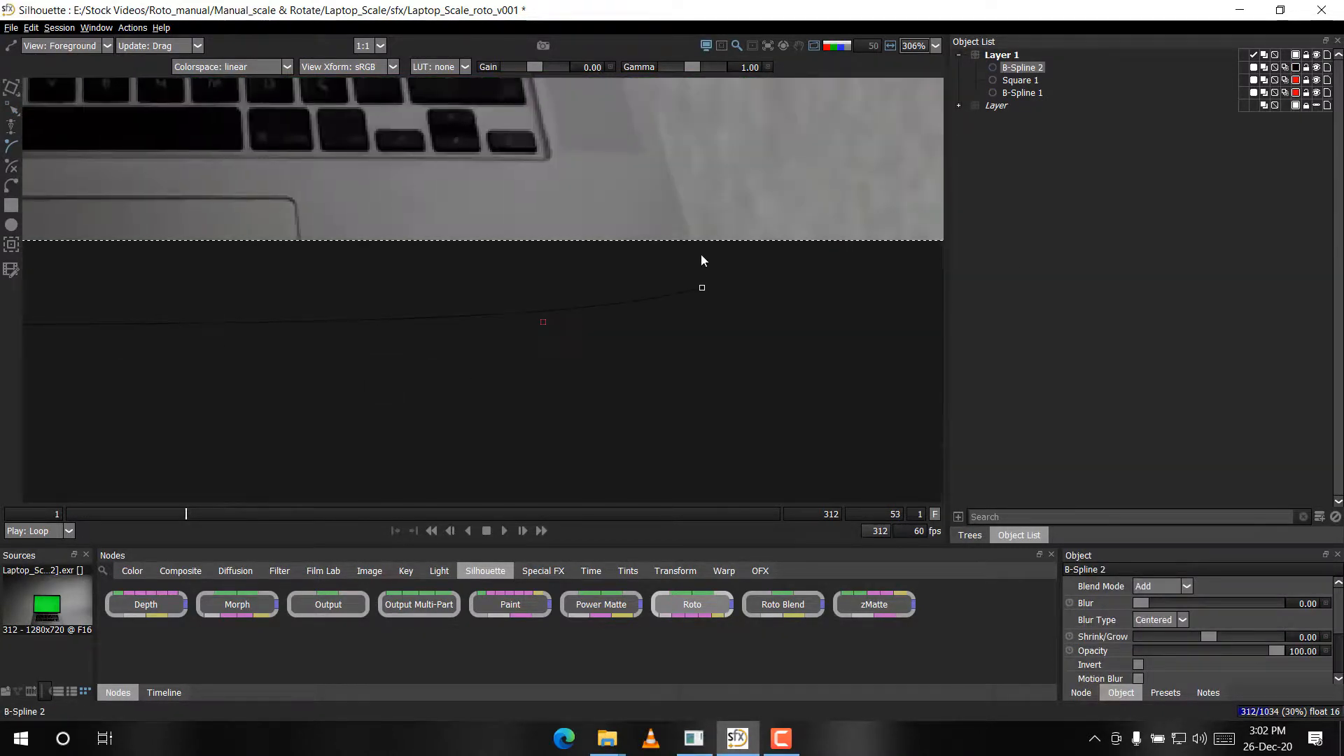
pyautogui.moveTo(681, 221); pyautogui.dragTo(648, 322)
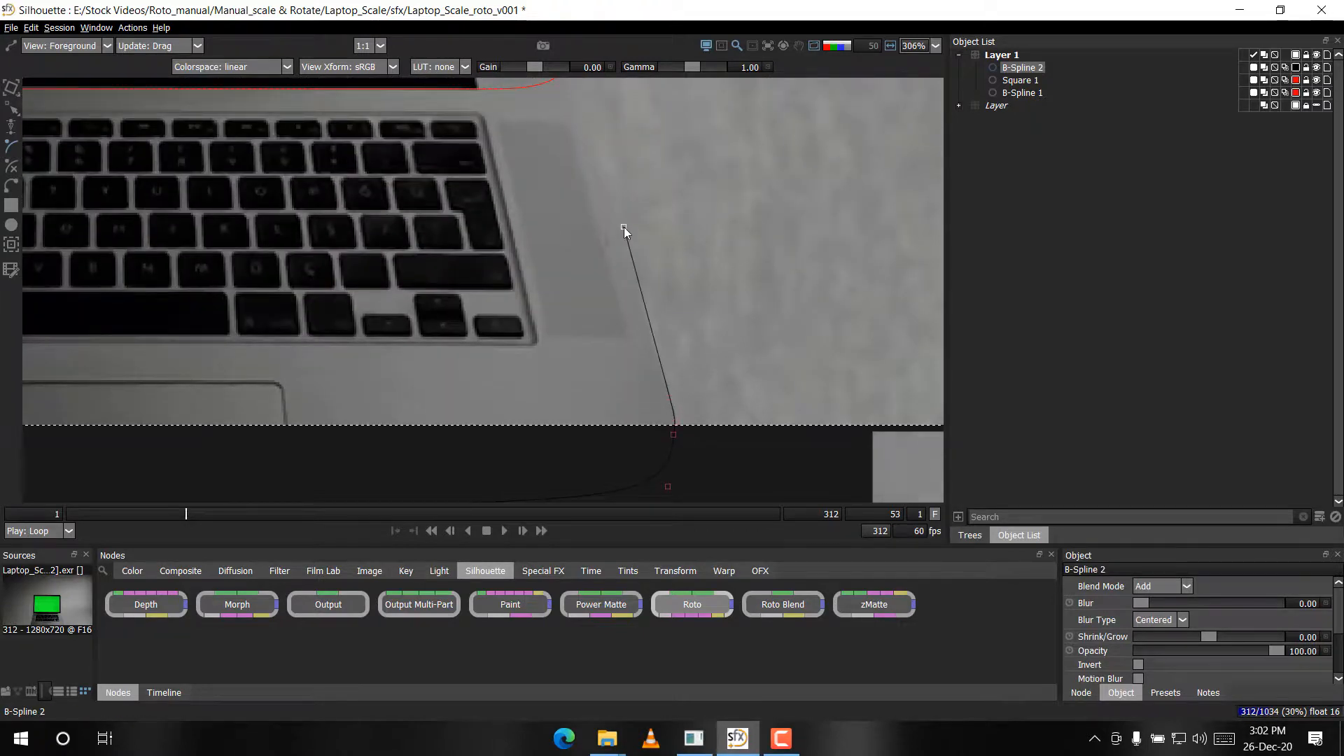
pyautogui.moveTo(624, 228); pyautogui.dragTo(592, 361)
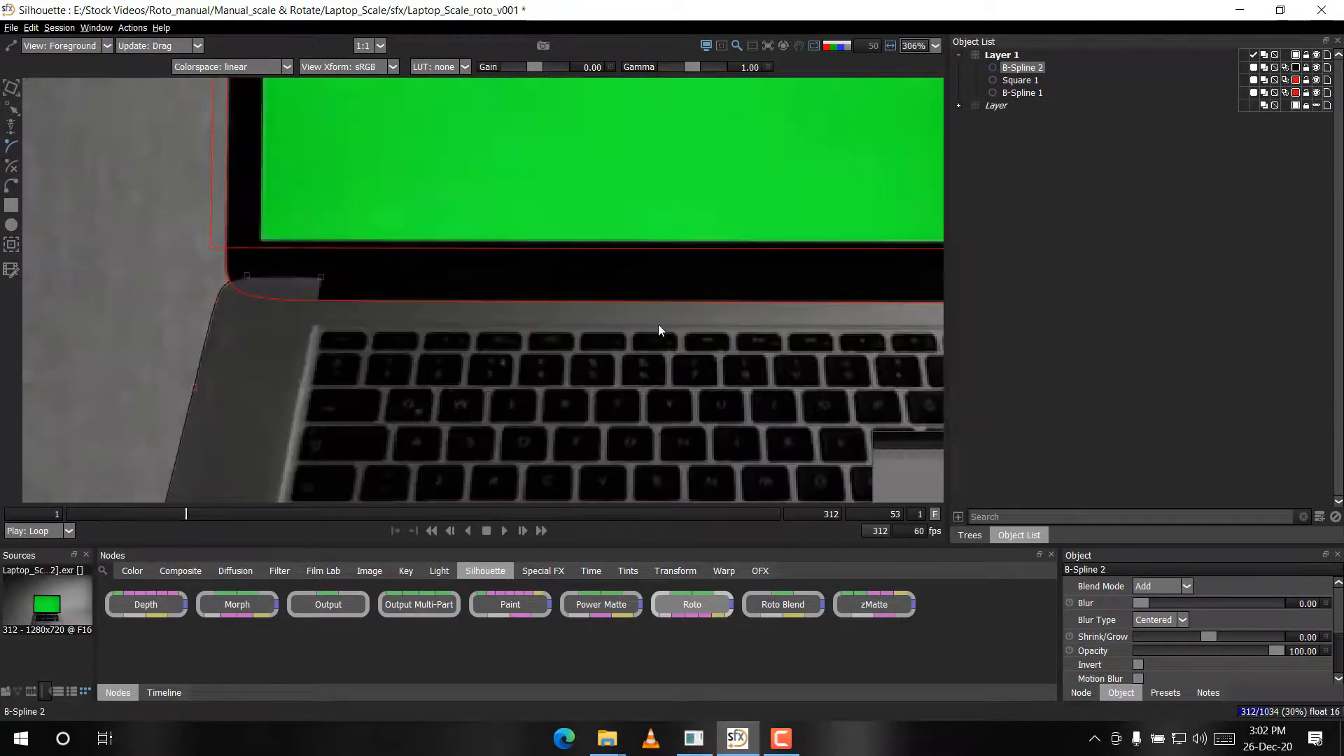
# Set the keyboard base B-spline's outline colour to green and deselect it
pyautogui.click(1321, 75)
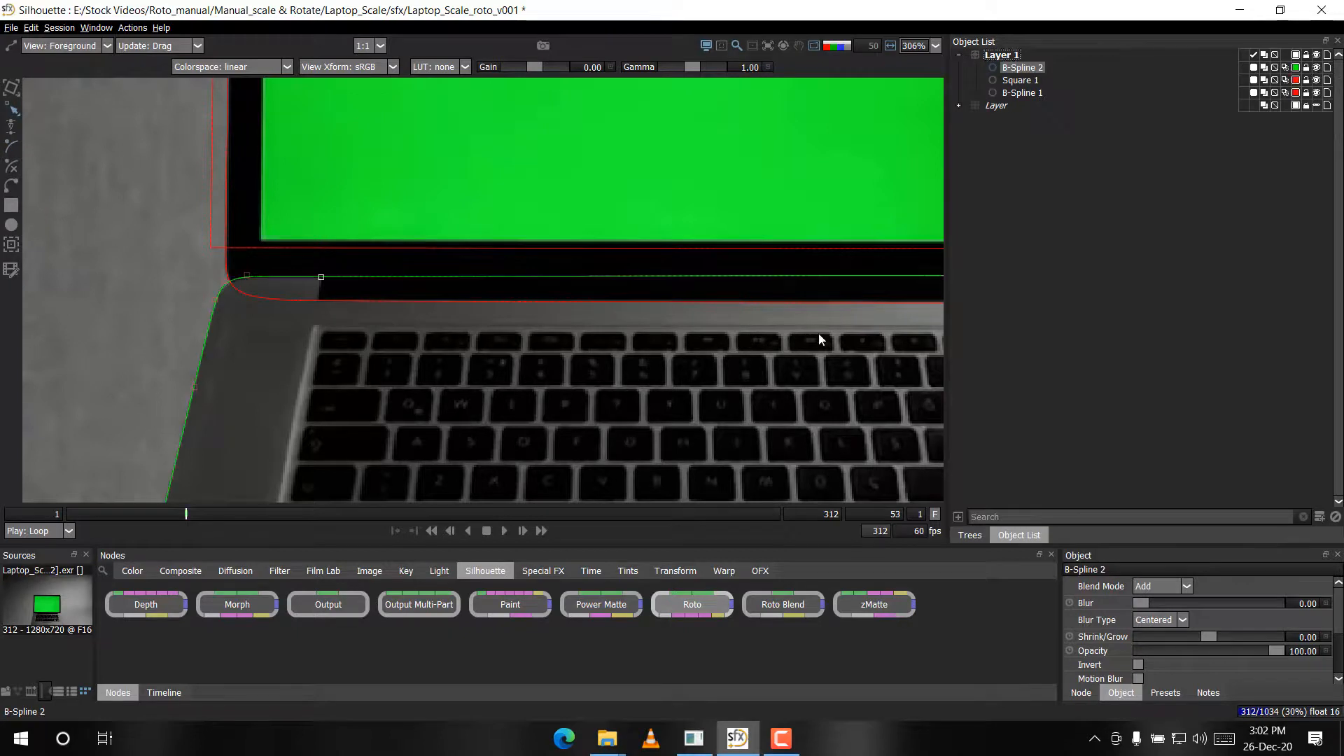
pyautogui.click(540, 301)
pyautogui.scroll(-10, 541, 301)
pyautogui.scroll(3, 520, 319)
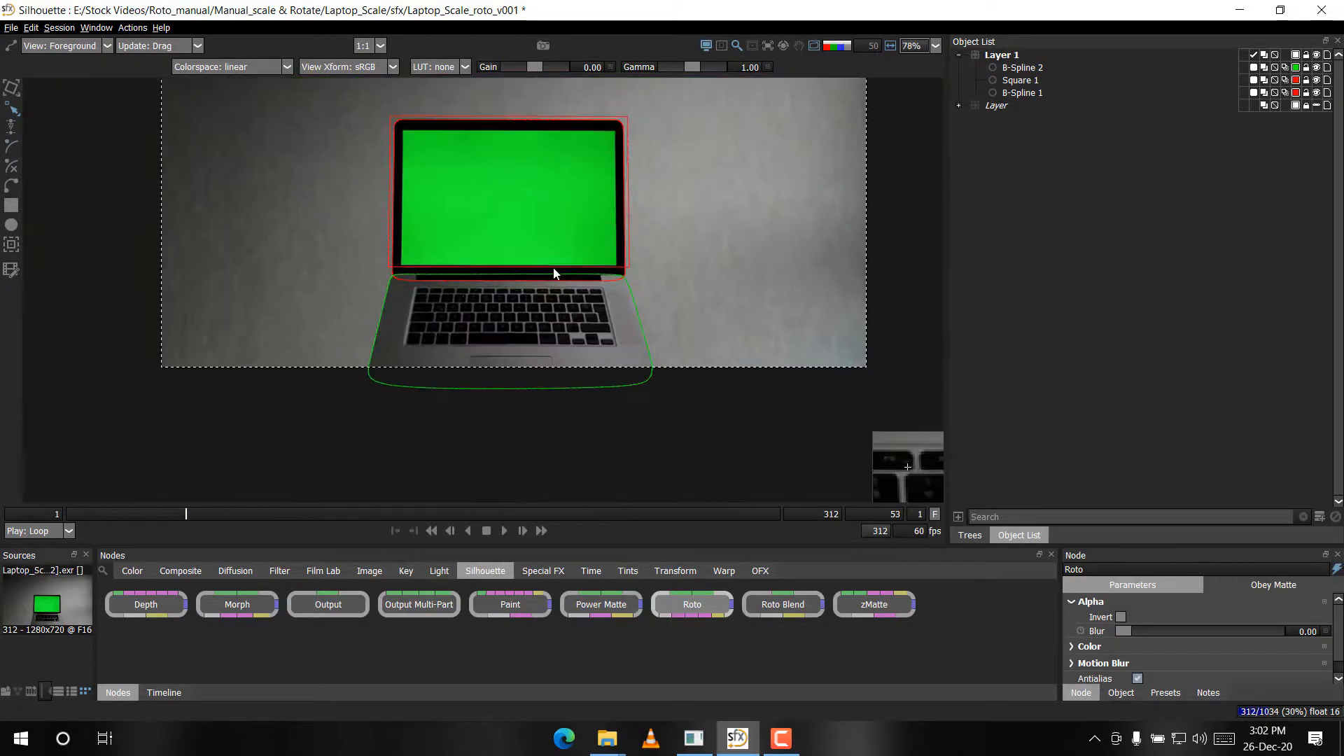